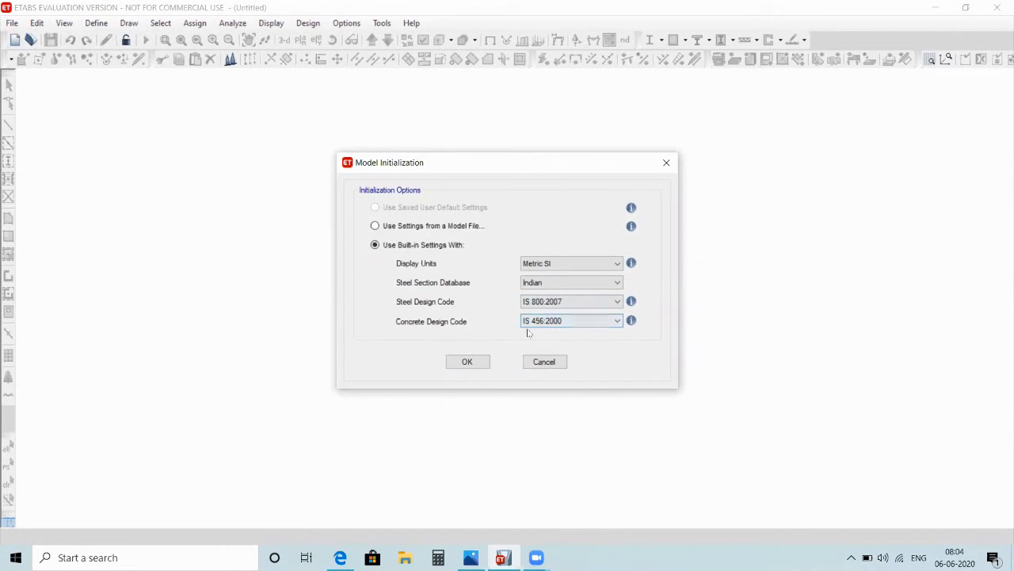
Accept the model initialization settings and set the grid spacing to 6 m in both the X and Y directions
{"action": "left_click", "coordinate": [468, 362]}
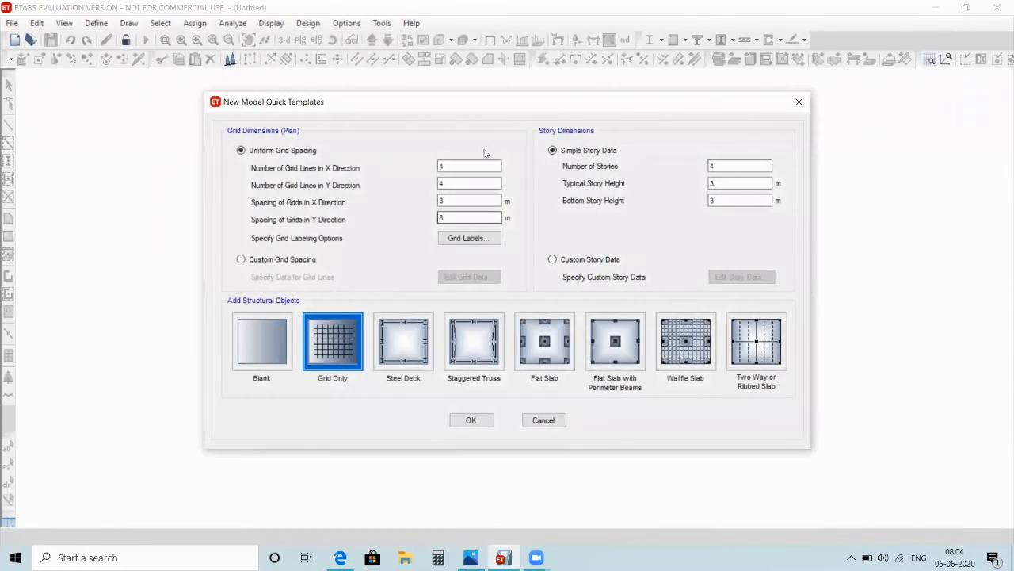
{"action": "double_click", "coordinate": [462, 198]}
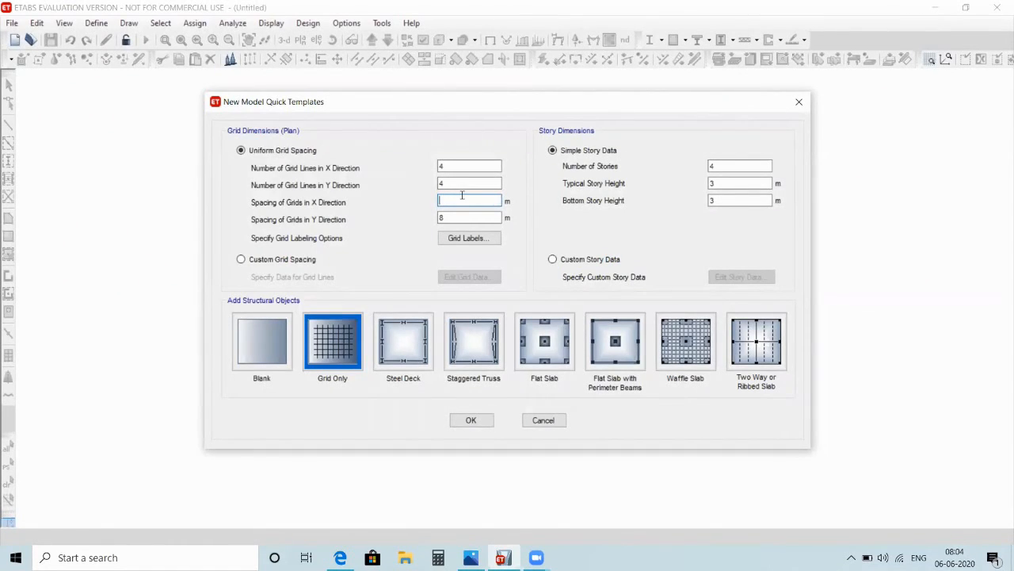
{"action": "type", "text": "6"}
{"action": "double_click", "coordinate": [454, 218]}
Set the number of stories to 23, switch to custom story data and open it for editing
{"action": "double_click", "coordinate": [717, 166]}
{"action": "type", "text": "4"}
{"action": "left_click", "coordinate": [553, 260]}
{"action": "left_click", "coordinate": [737, 277]}
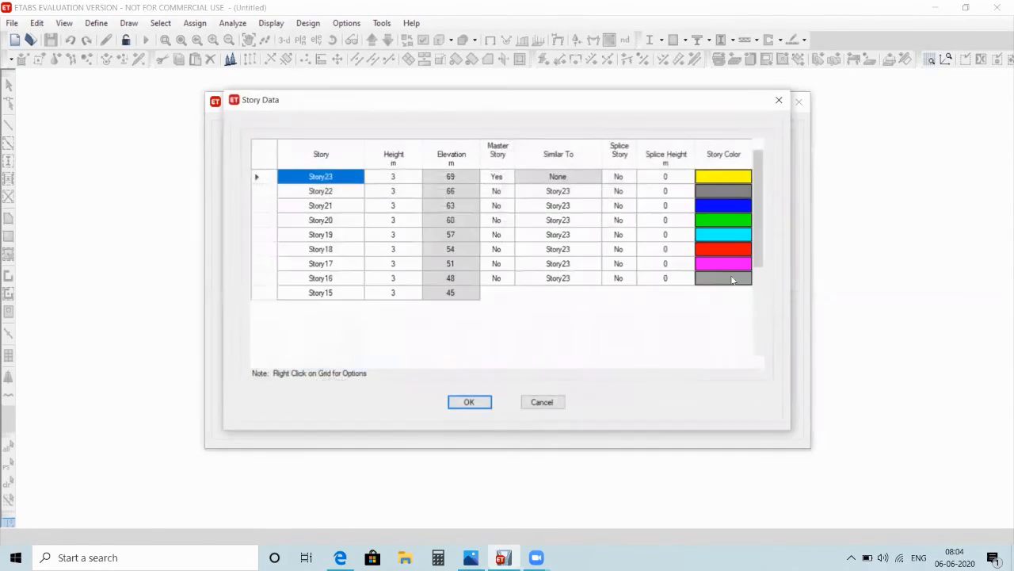
Make Story8 a master story in the story data
{"action": "scroll", "coordinate": [436, 230], "scroll_direction": "down", "scroll_amount": 4}
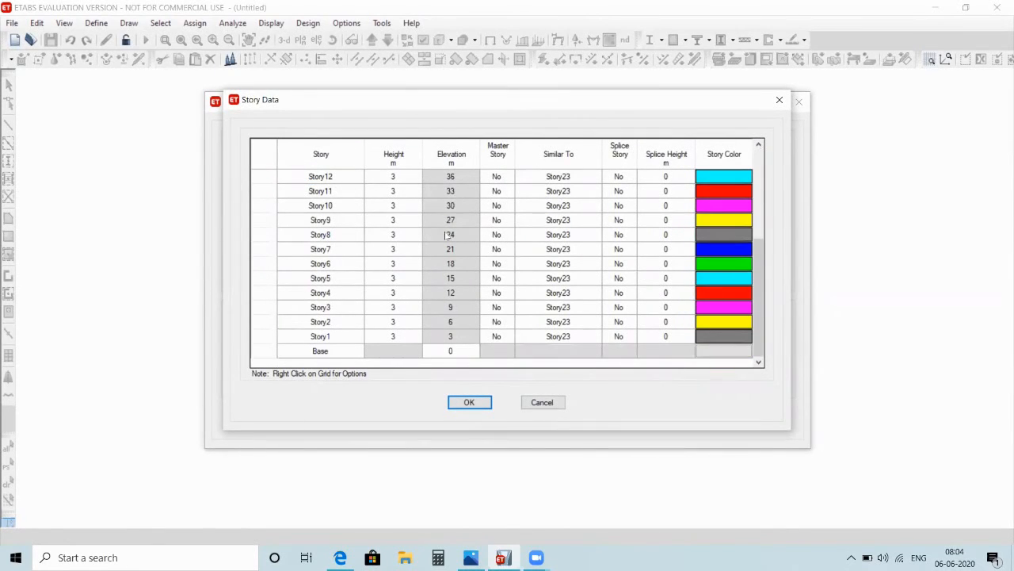
{"action": "left_click", "coordinate": [497, 235]}
{"action": "left_click", "coordinate": [509, 235]}
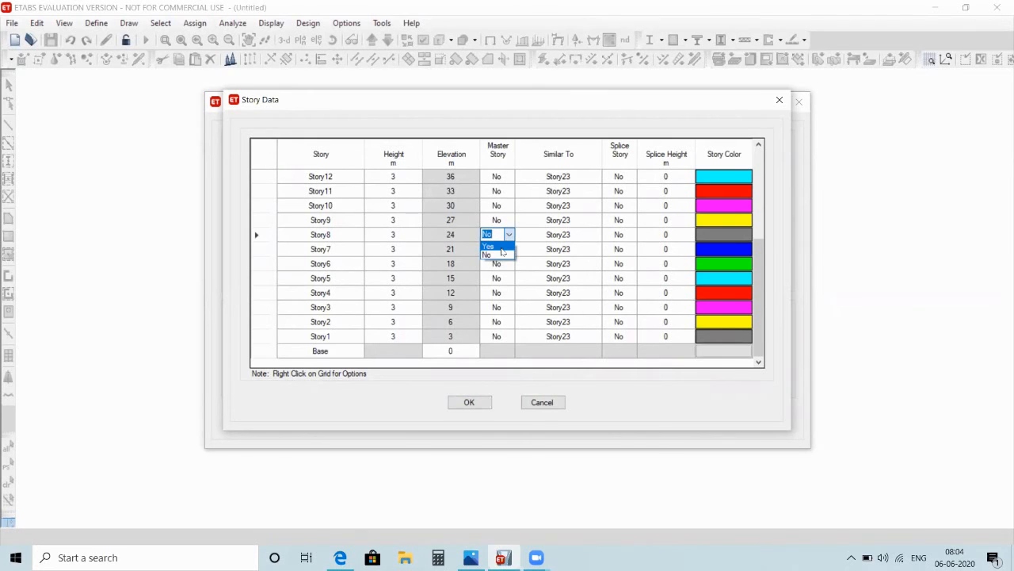
{"action": "left_click", "coordinate": [489, 247]}
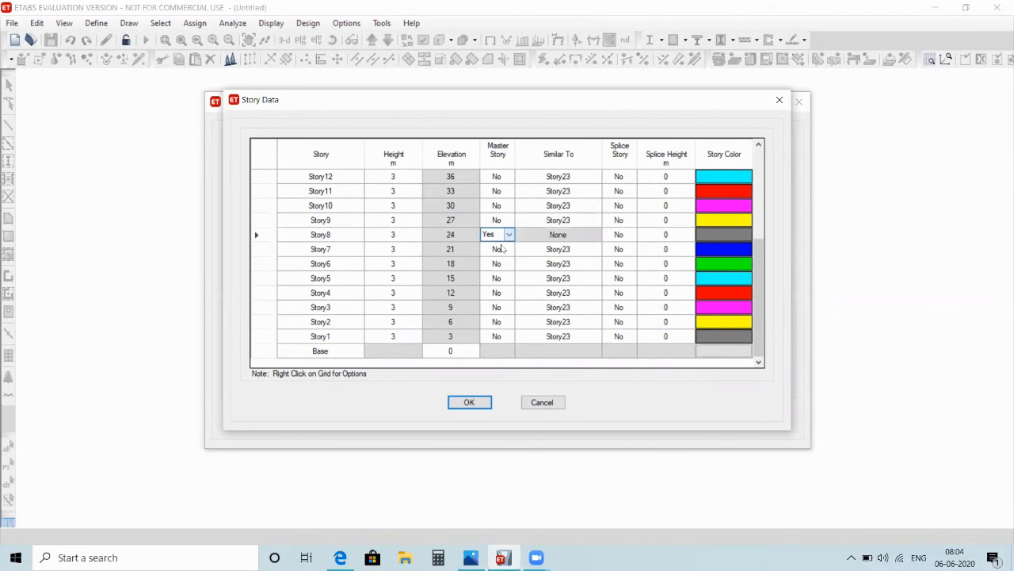
Copy the Story8 name into the Similar To setting of Story7 down to Story1
{"action": "left_click", "coordinate": [340, 234]}
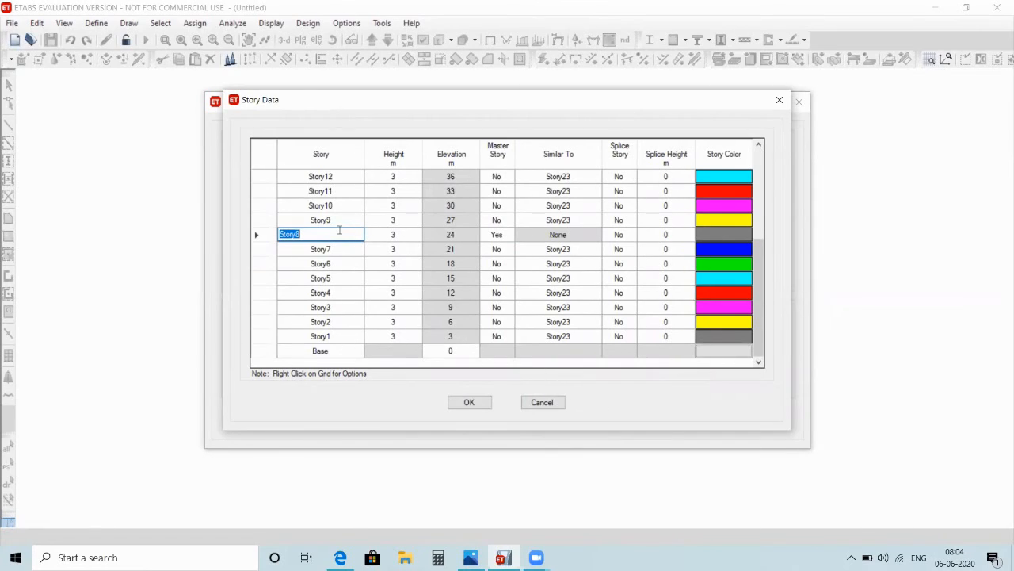
{"action": "left_click", "coordinate": [537, 248]}
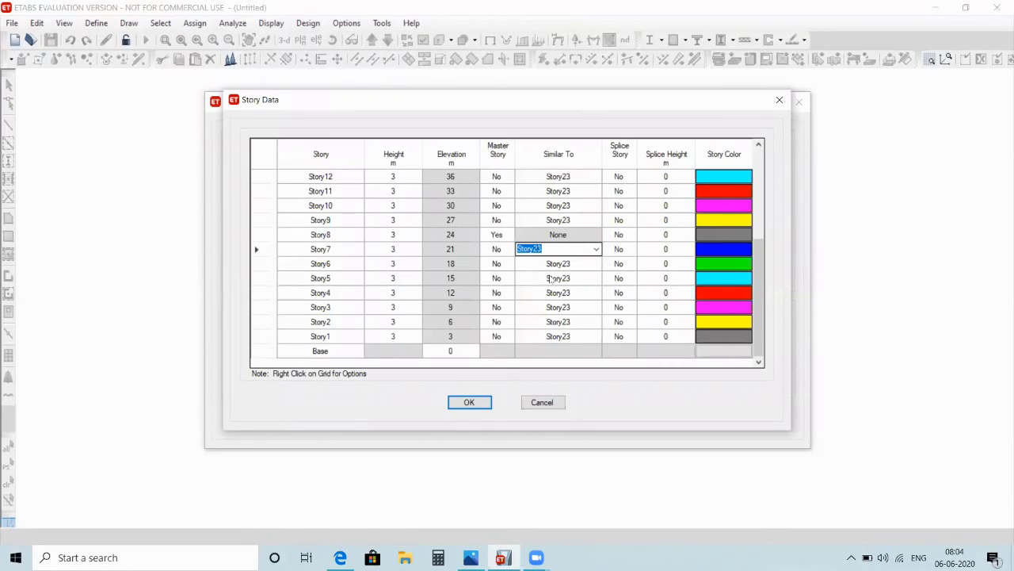
{"action": "left_click", "coordinate": [557, 336], "text": "shift"}
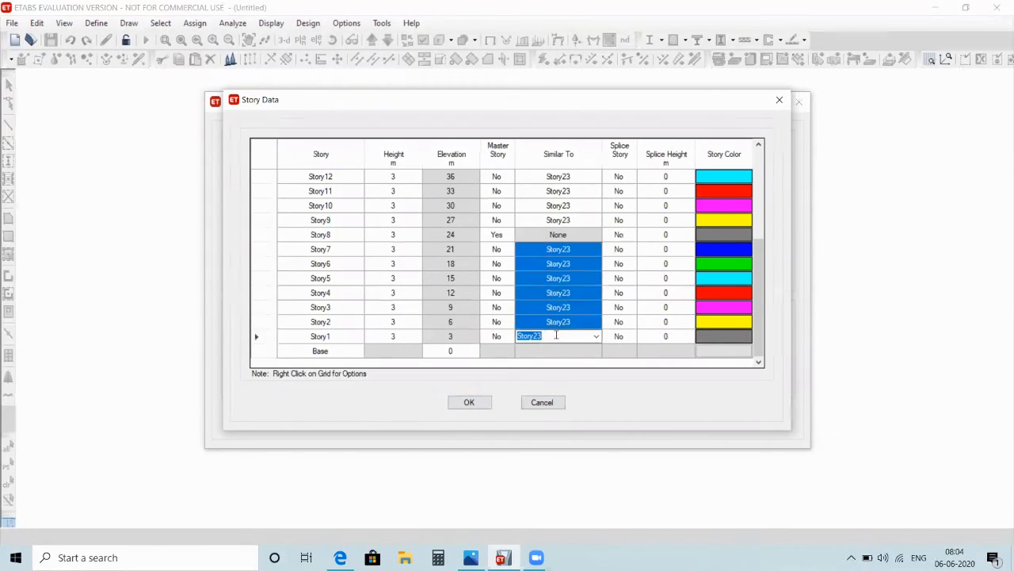
{"action": "right_click", "coordinate": [559, 291]}
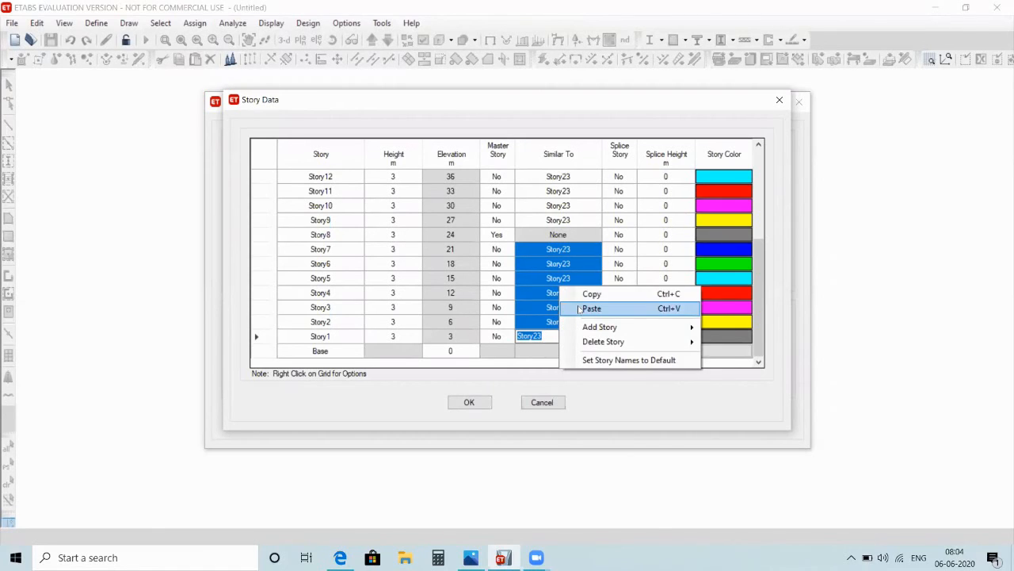
{"action": "left_click", "coordinate": [590, 308]}
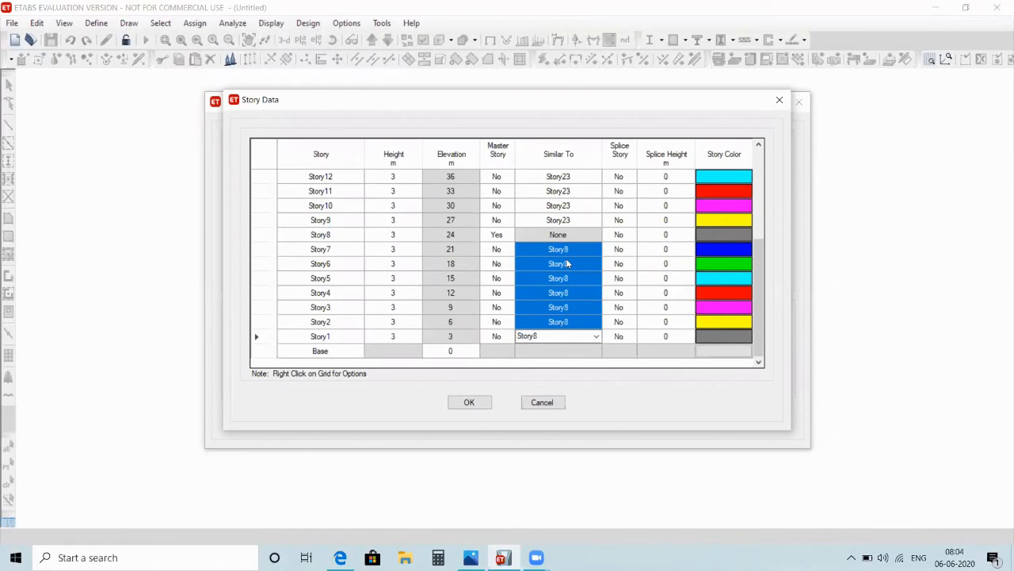
Make Story14 a master story in the story data
{"action": "scroll", "coordinate": [538, 263], "scroll_direction": "up", "scroll_amount": 2}
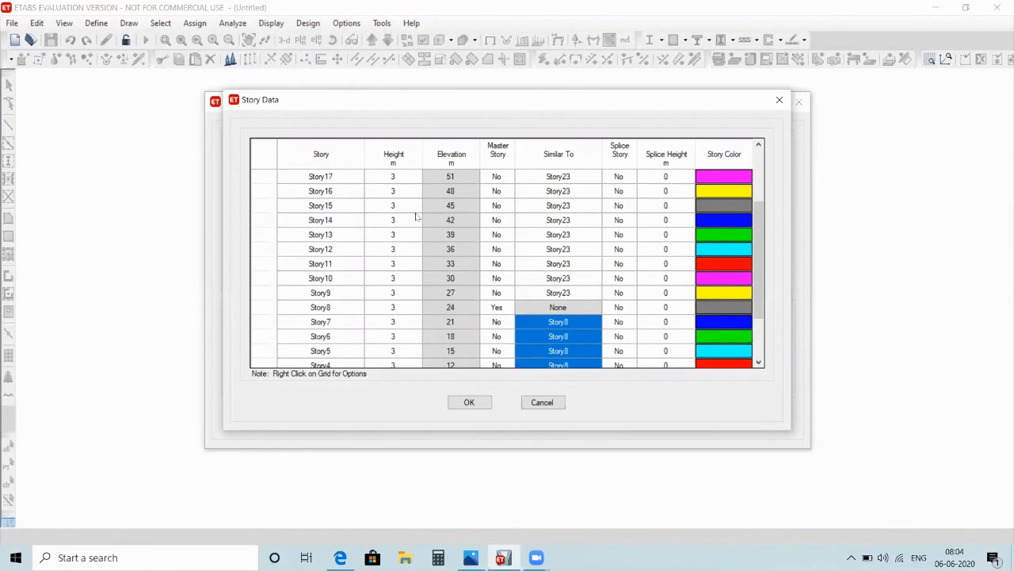
{"action": "left_click", "coordinate": [506, 219]}
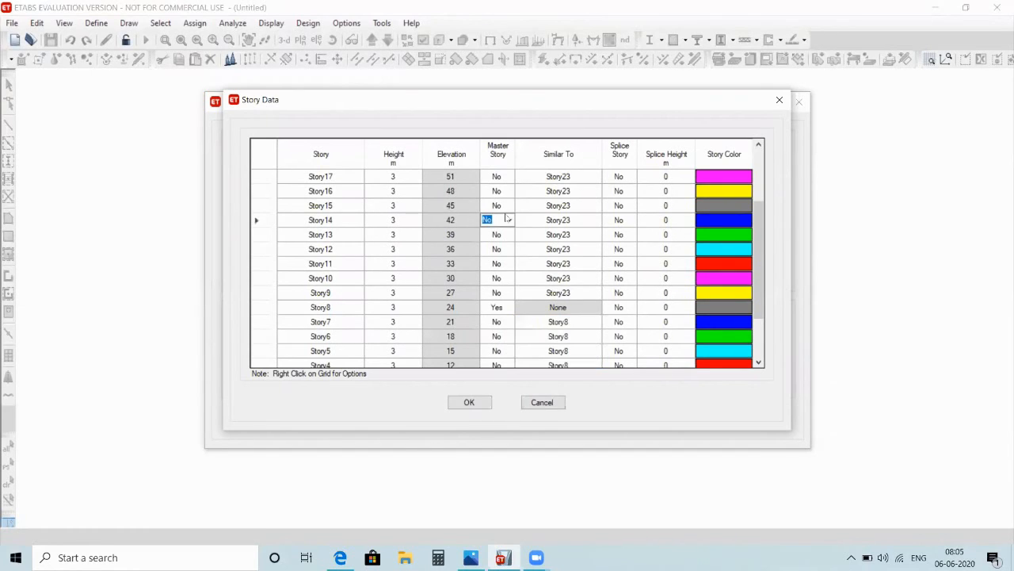
{"action": "left_click", "coordinate": [511, 219]}
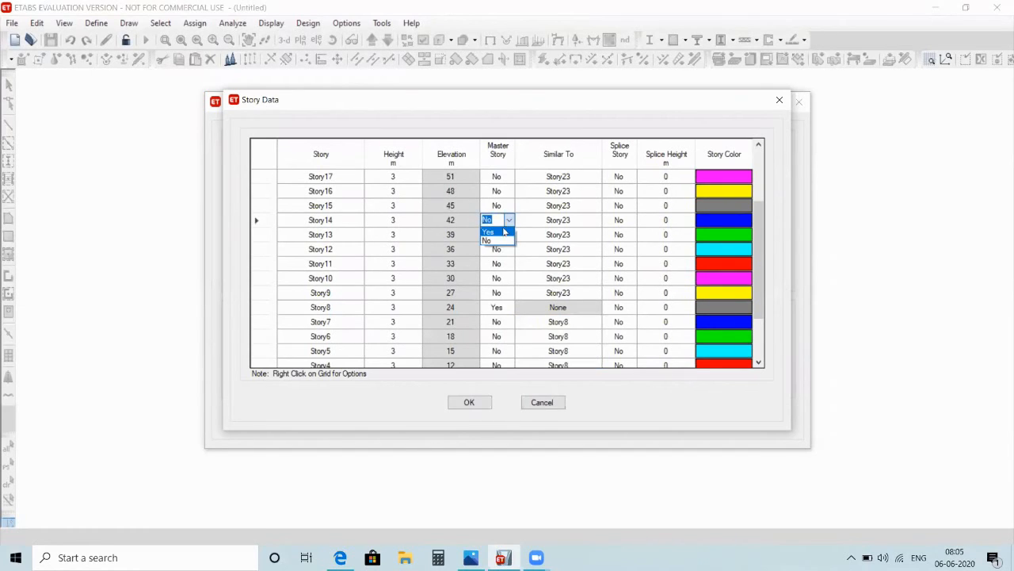
{"action": "left_click", "coordinate": [502, 233]}
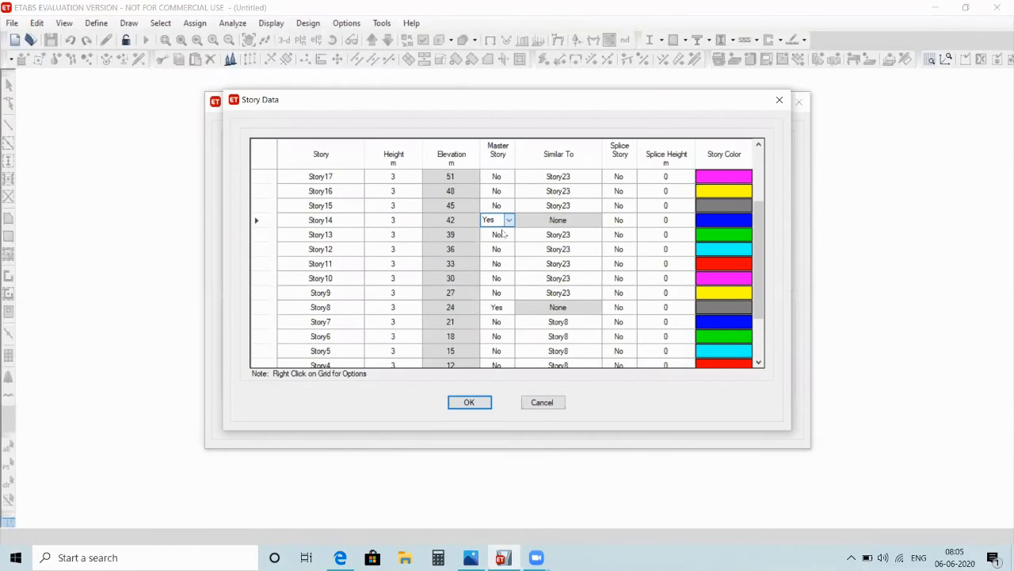
Copy the Story14 name into the Similar To setting of Story13 down to Story9
{"action": "left_click", "coordinate": [336, 220]}
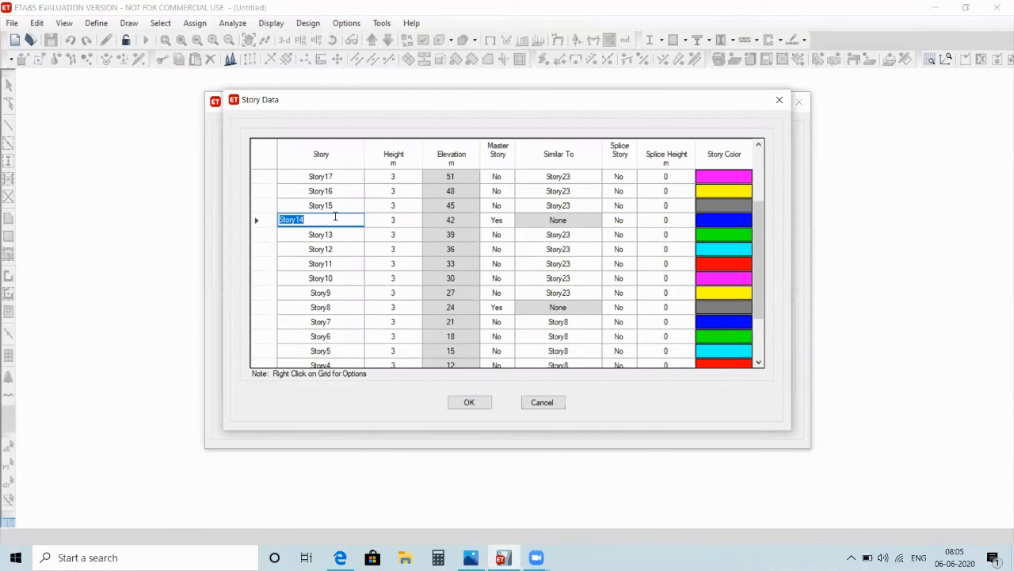
{"action": "left_click", "coordinate": [541, 235]}
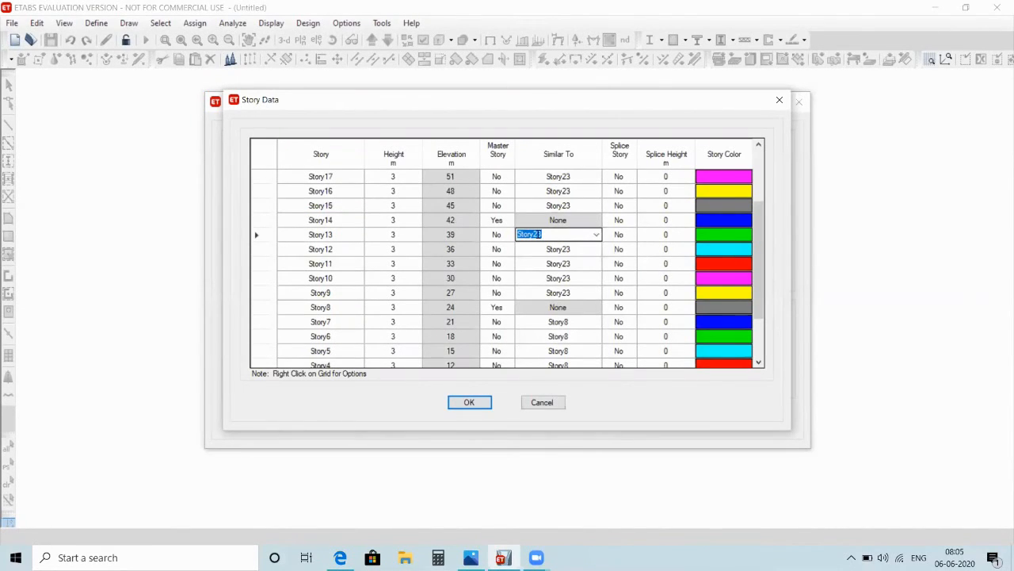
{"action": "left_click", "coordinate": [553, 292], "text": "shift"}
{"action": "right_click", "coordinate": [557, 259]}
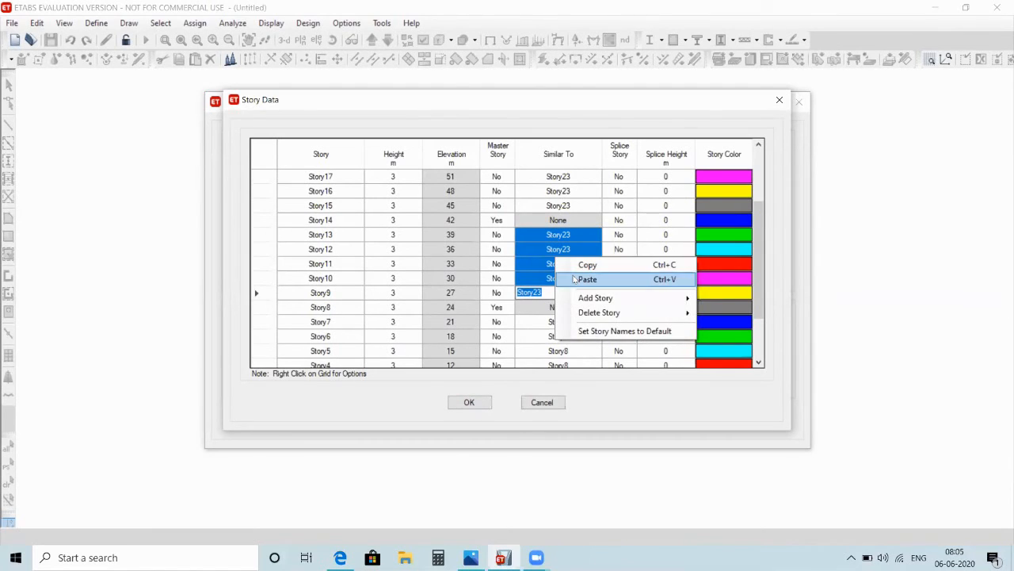
{"action": "left_click", "coordinate": [586, 279]}
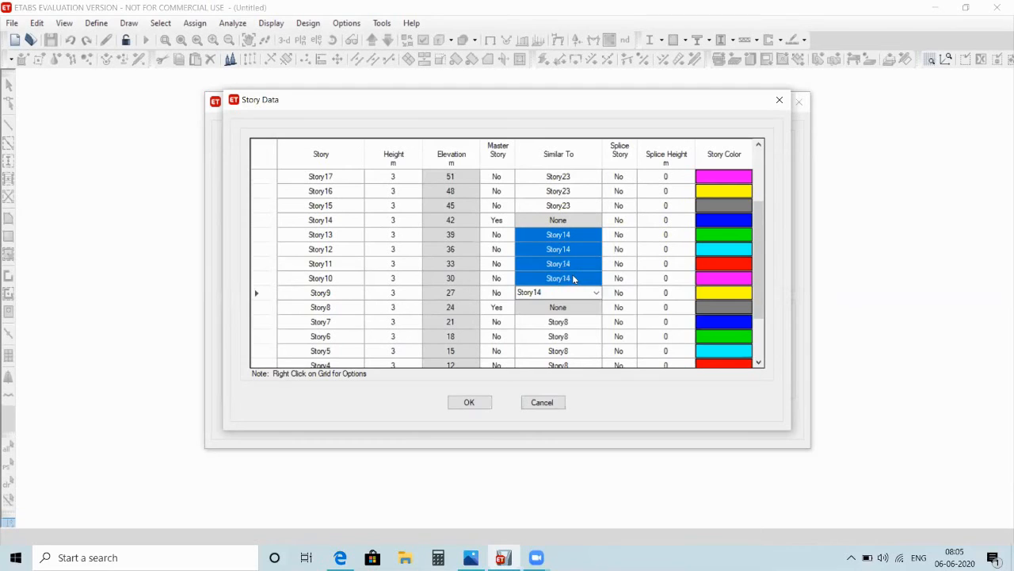
Make Story19 a master story in the story data
{"action": "scroll", "coordinate": [574, 279], "scroll_direction": "up", "scroll_amount": 2}
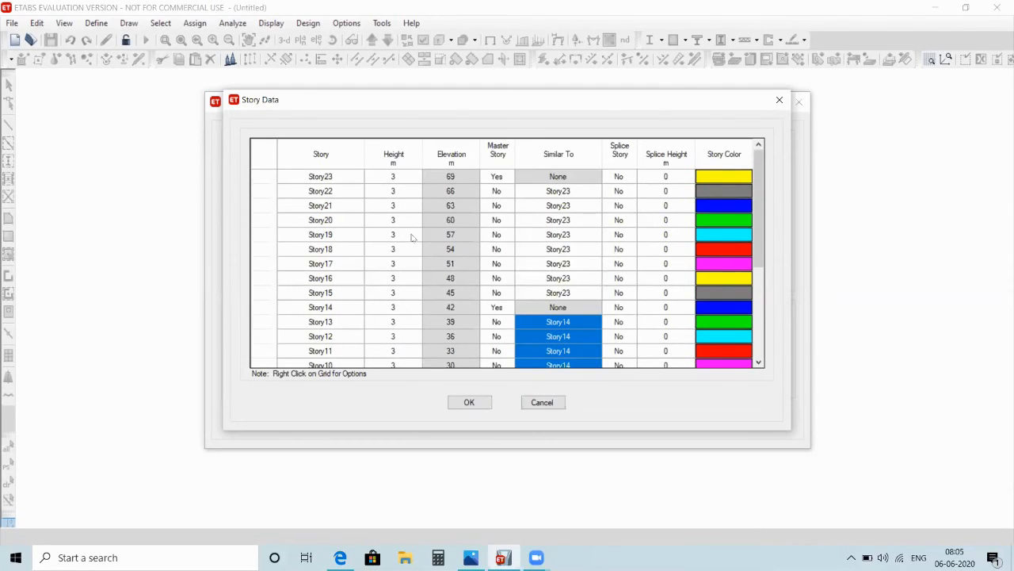
{"action": "left_click", "coordinate": [498, 235]}
{"action": "left_click", "coordinate": [499, 234]}
{"action": "left_click", "coordinate": [510, 234]}
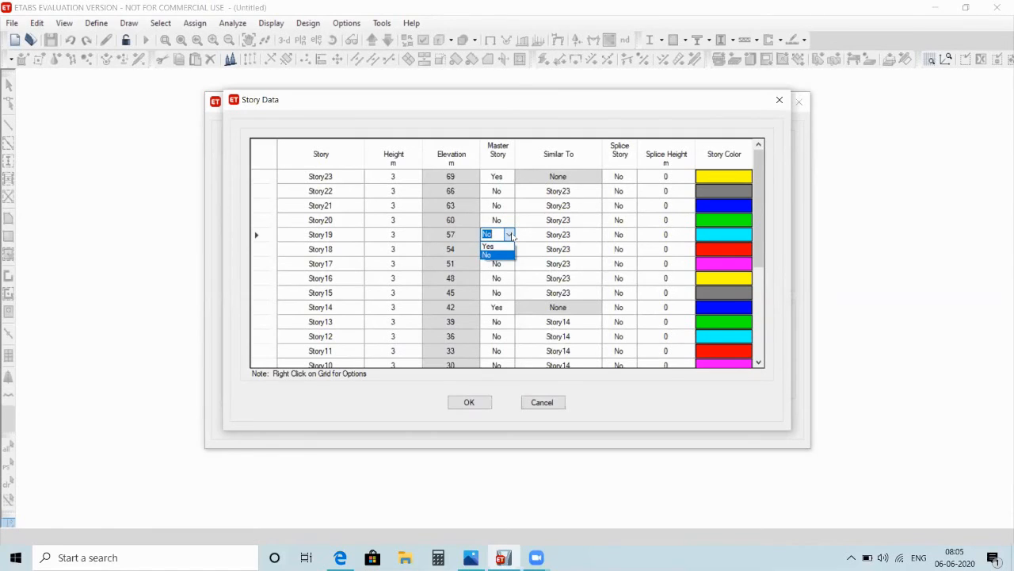
{"action": "left_click", "coordinate": [499, 248]}
Copy the Story19 name into the Similar To setting of Story18 down to Story15
{"action": "double_click", "coordinate": [340, 237]}
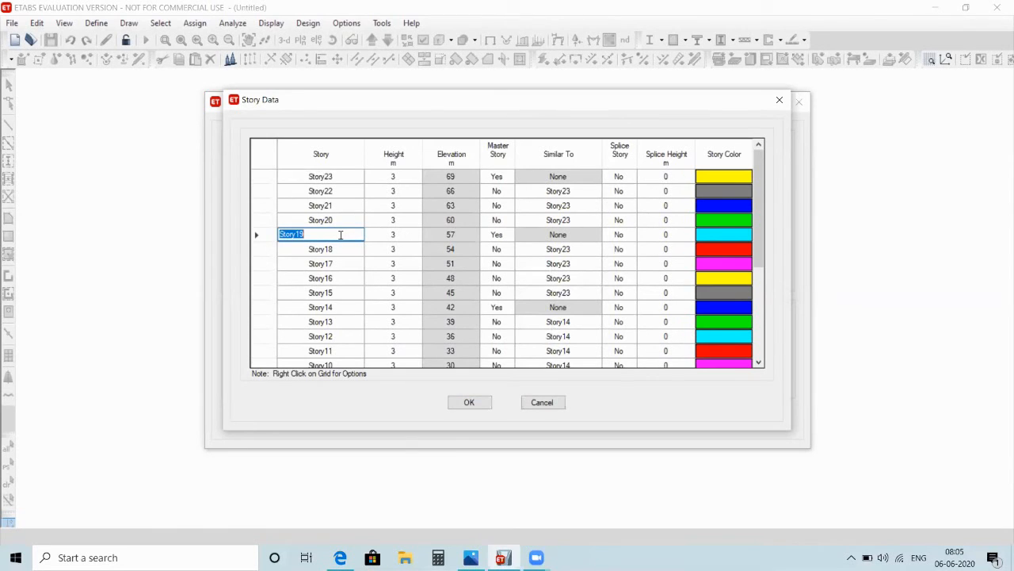
{"action": "left_click", "coordinate": [555, 249]}
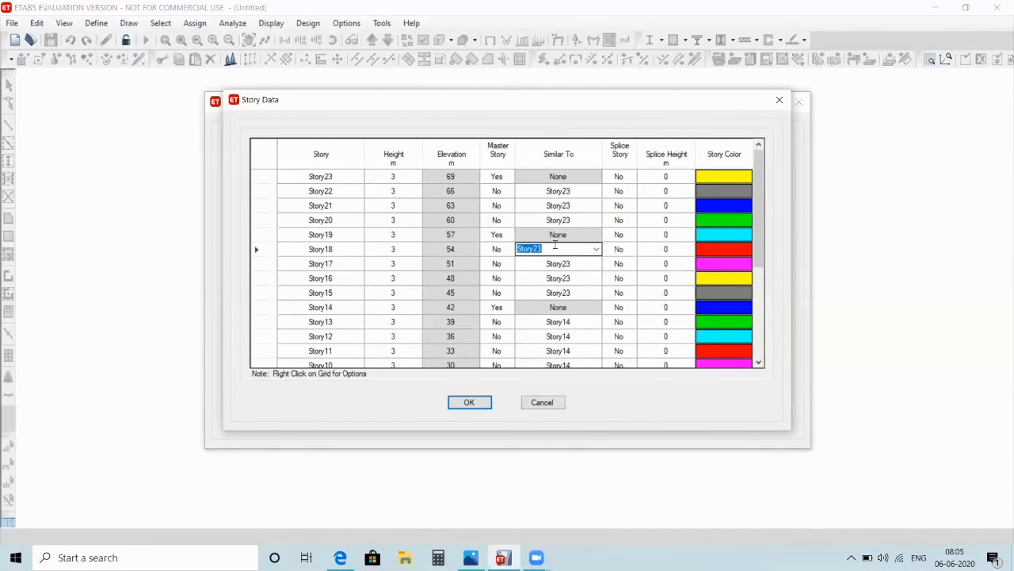
{"action": "left_click", "coordinate": [552, 293], "text": "shift"}
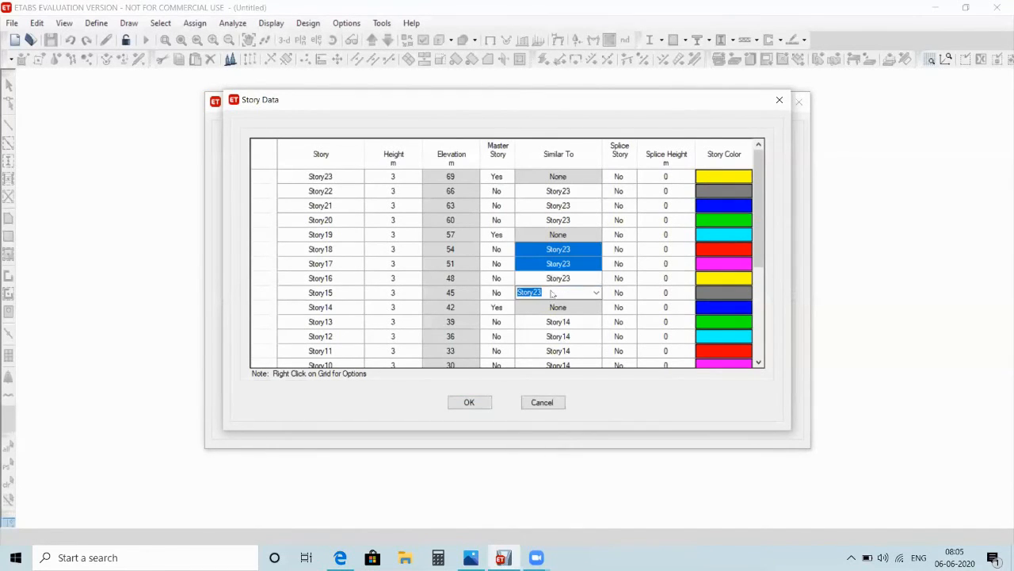
{"action": "right_click", "coordinate": [560, 260]}
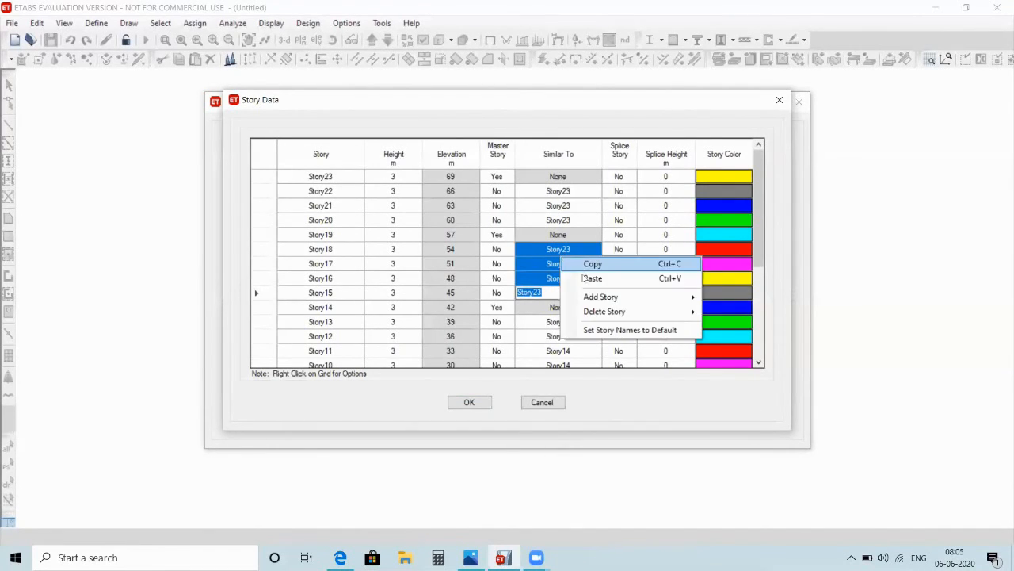
{"action": "left_click", "coordinate": [593, 279]}
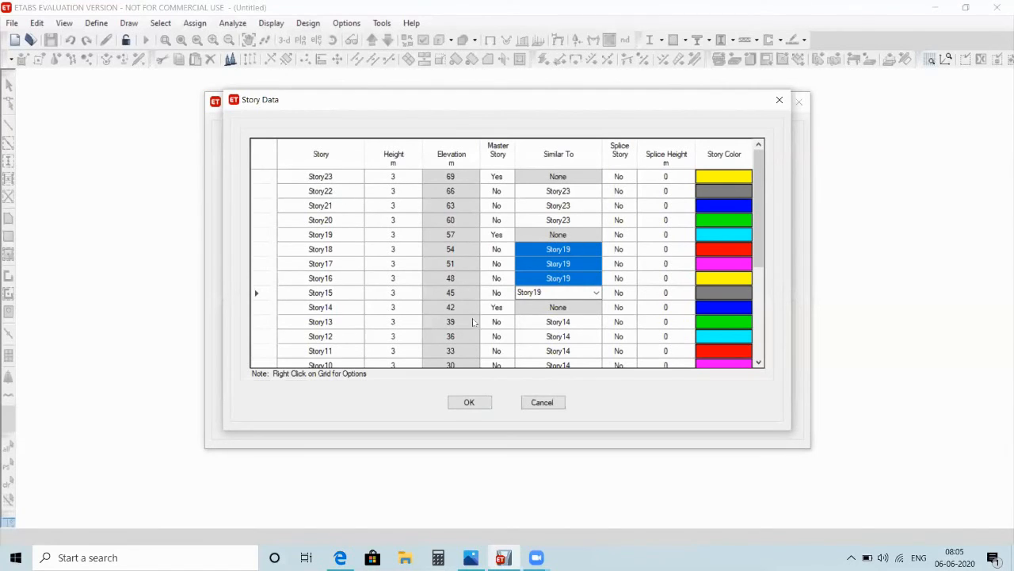
Accept the custom story data and create the model from the Grid Only template
{"action": "left_click", "coordinate": [472, 403]}
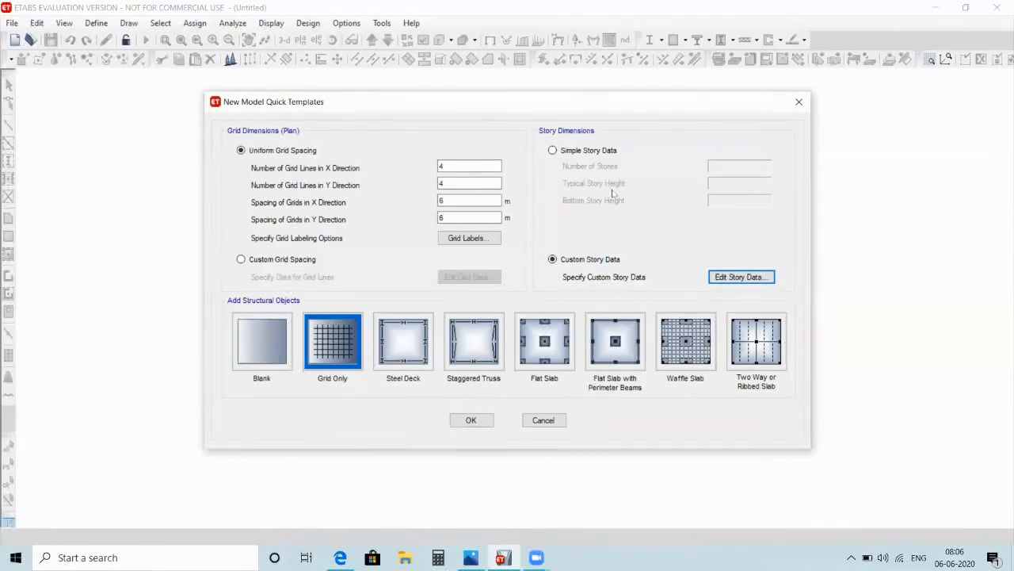
{"action": "left_click", "coordinate": [469, 421]}
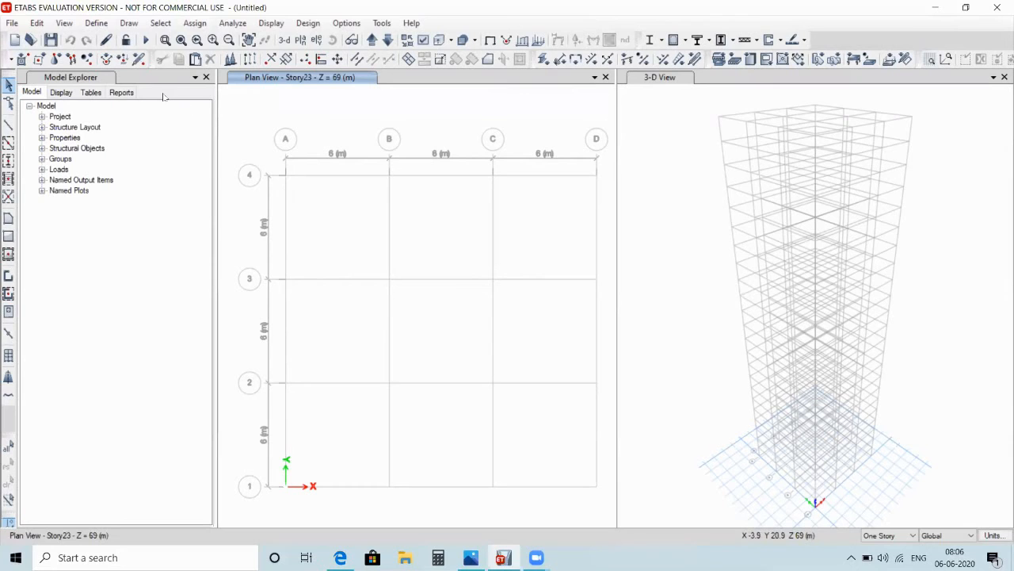
Add a new concrete material for region India, Indian standard, grade M40, keeping its default property data
{"action": "left_click", "coordinate": [97, 23]}
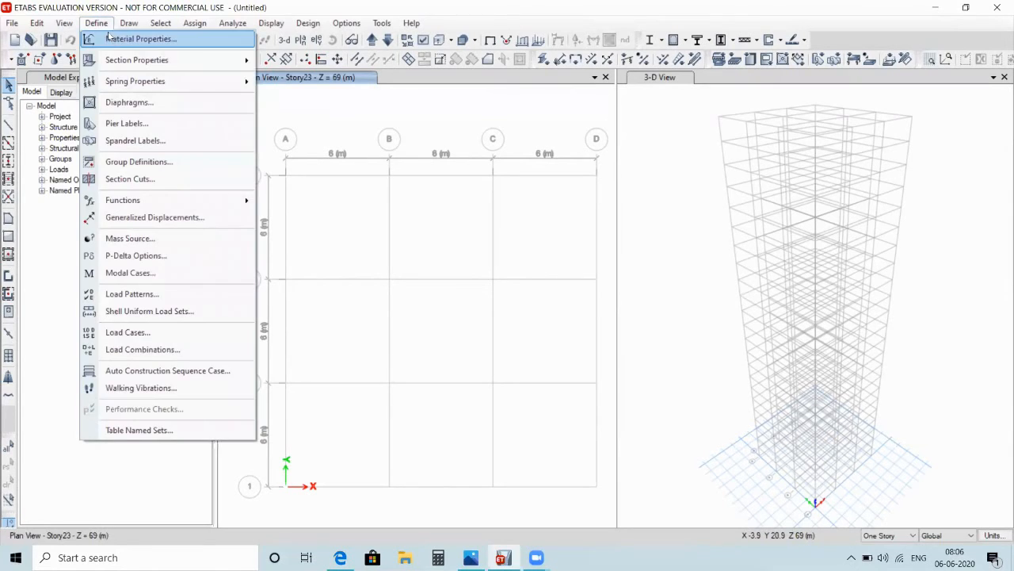
{"action": "left_click", "coordinate": [111, 39]}
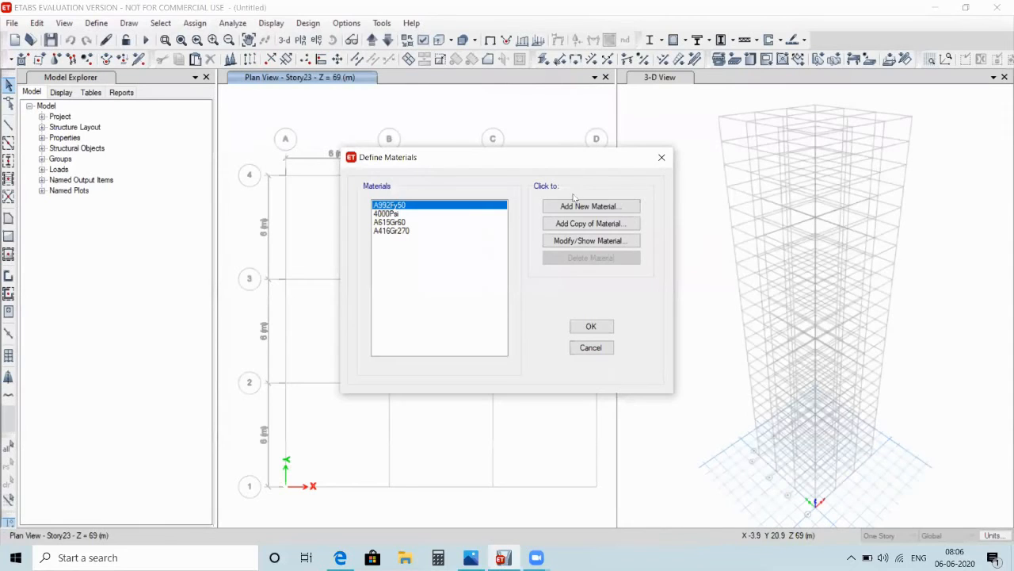
{"action": "left_click", "coordinate": [590, 206]}
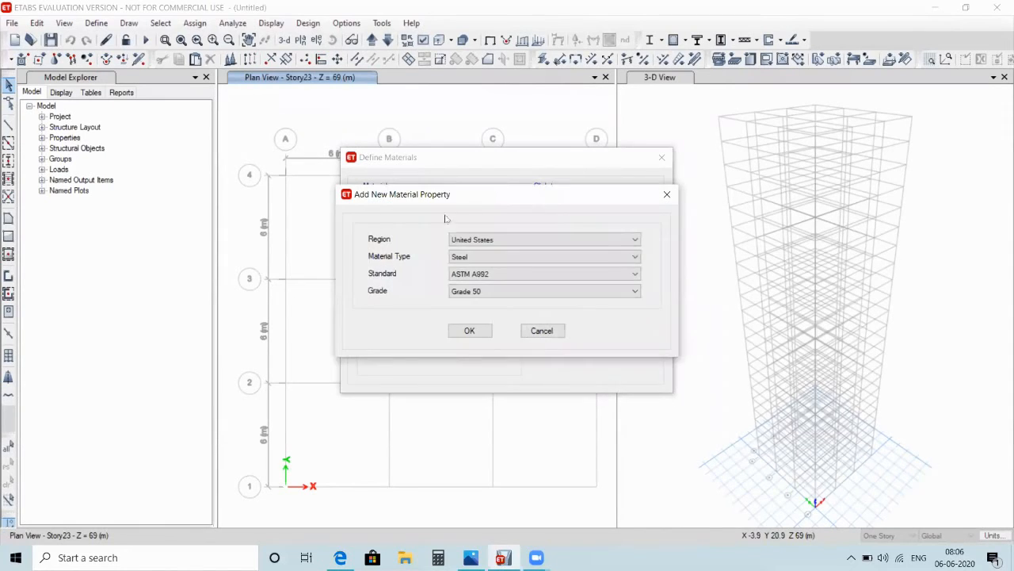
{"action": "left_click", "coordinate": [471, 240]}
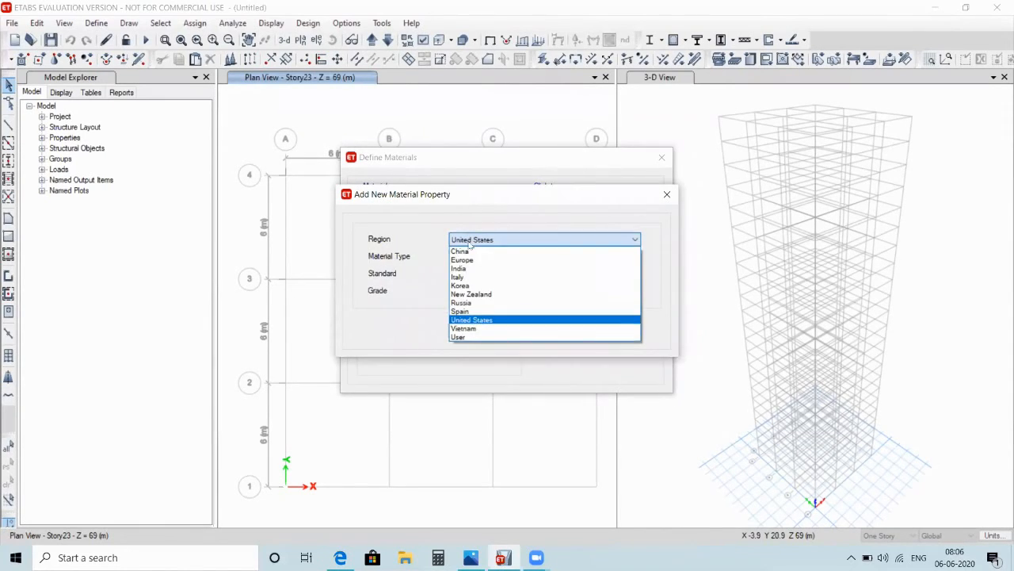
{"action": "left_click", "coordinate": [466, 270]}
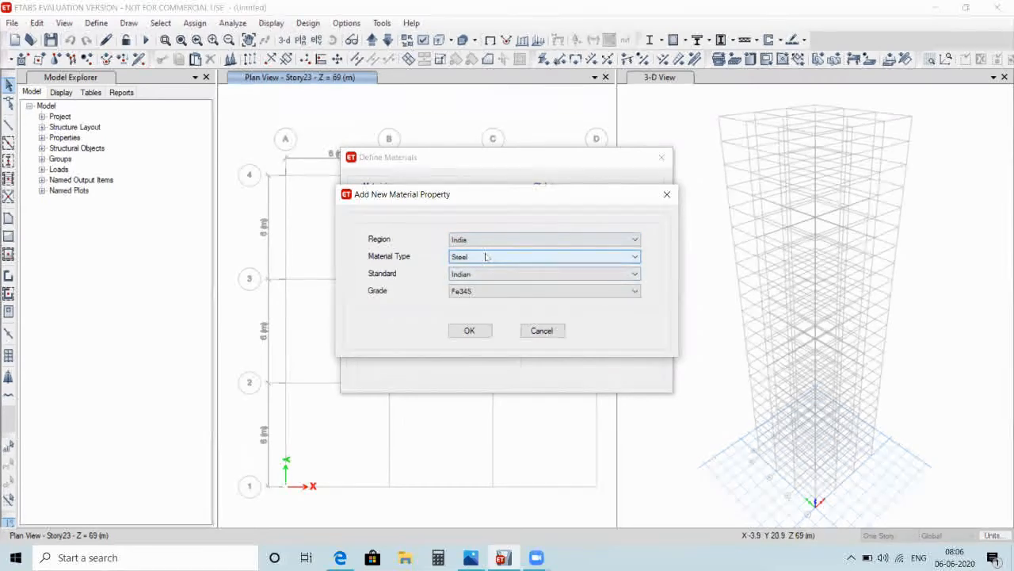
{"action": "left_click", "coordinate": [483, 256]}
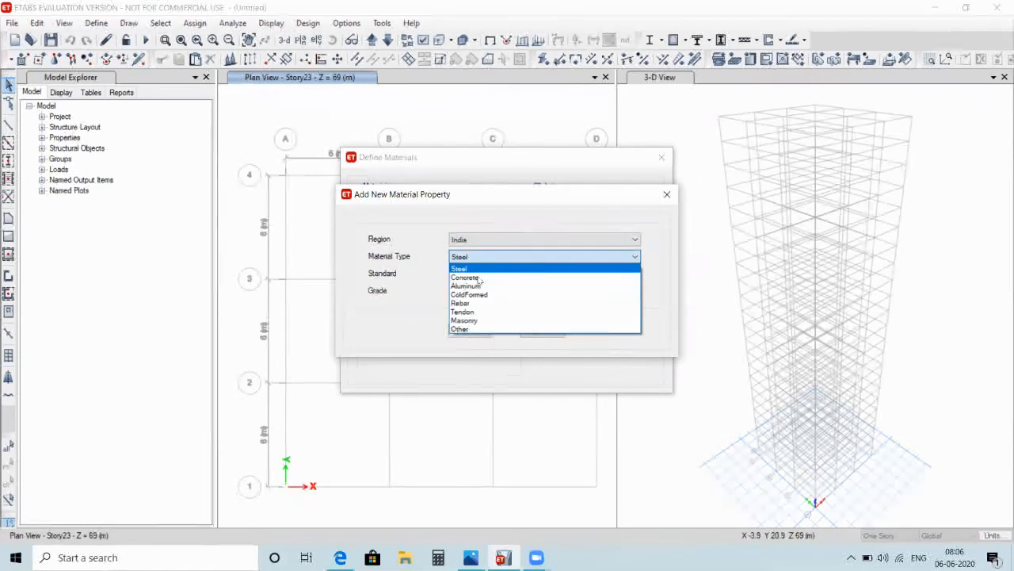
{"action": "left_click", "coordinate": [478, 278]}
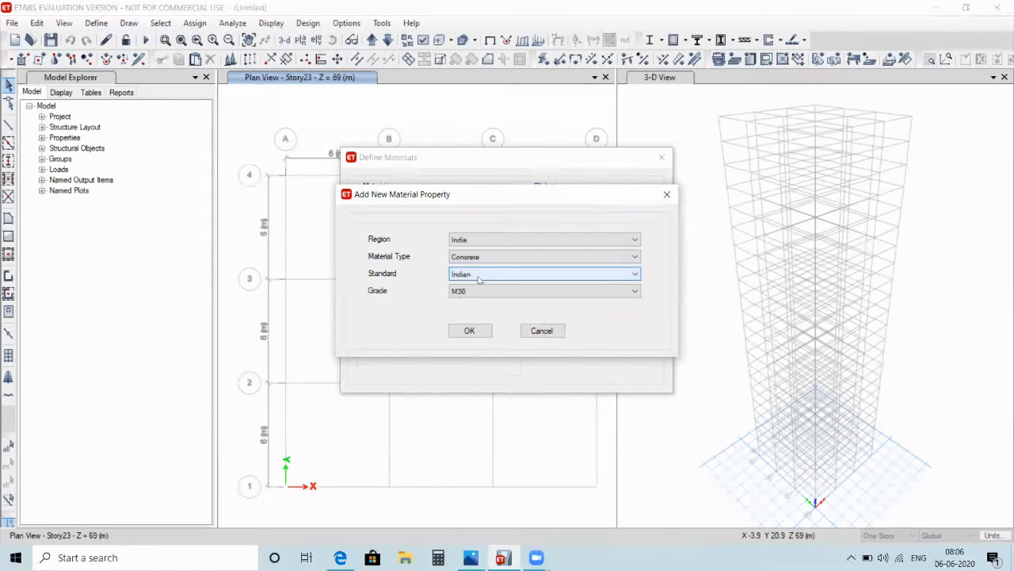
{"action": "left_click", "coordinate": [482, 291]}
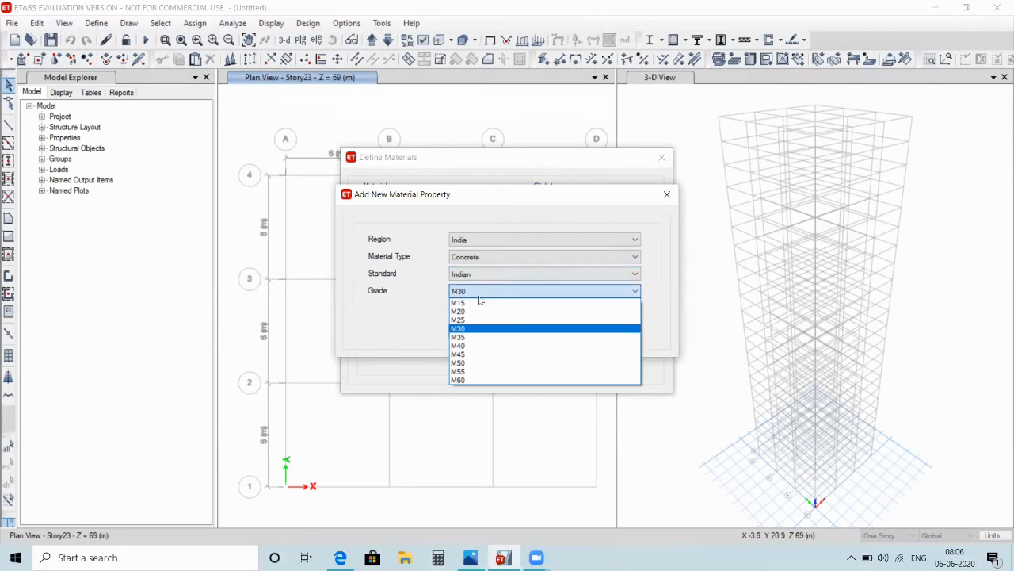
{"action": "left_click", "coordinate": [467, 346]}
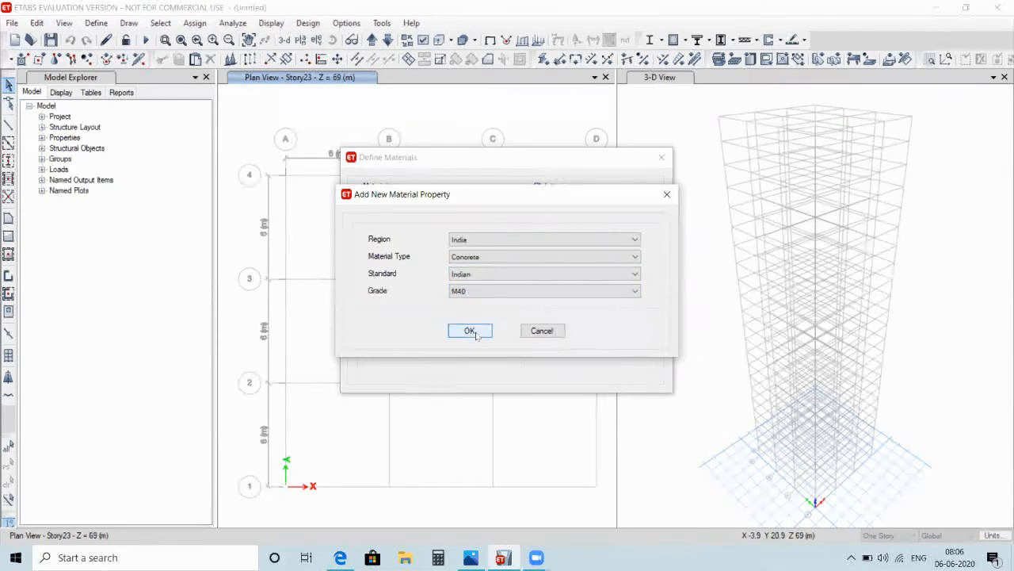
{"action": "left_click", "coordinate": [466, 330]}
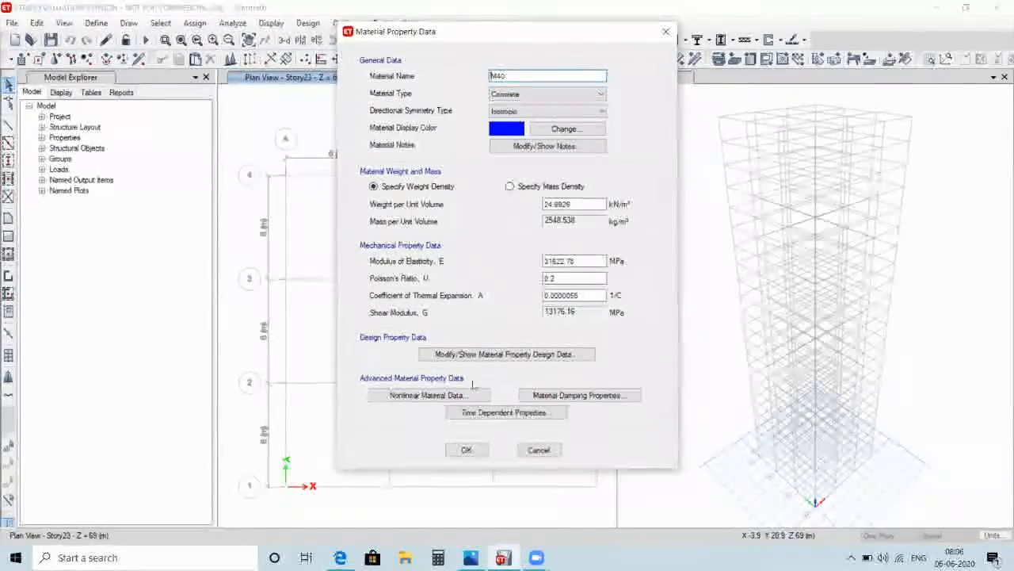
{"action": "left_click", "coordinate": [467, 449]}
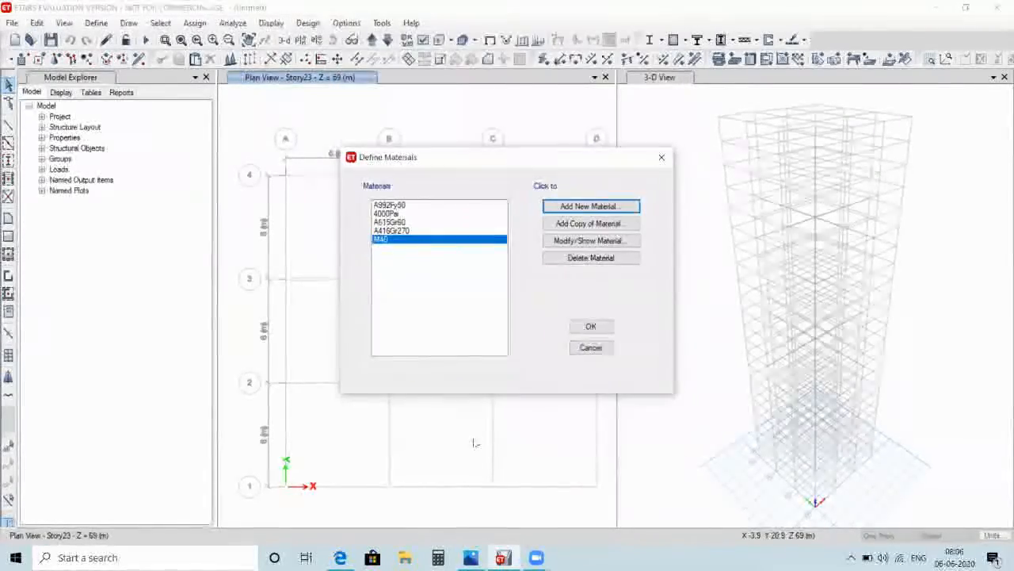
Add a new rebar material for region India with grade HYSD Grade 500, keeping its default property data
{"action": "left_click", "coordinate": [581, 208]}
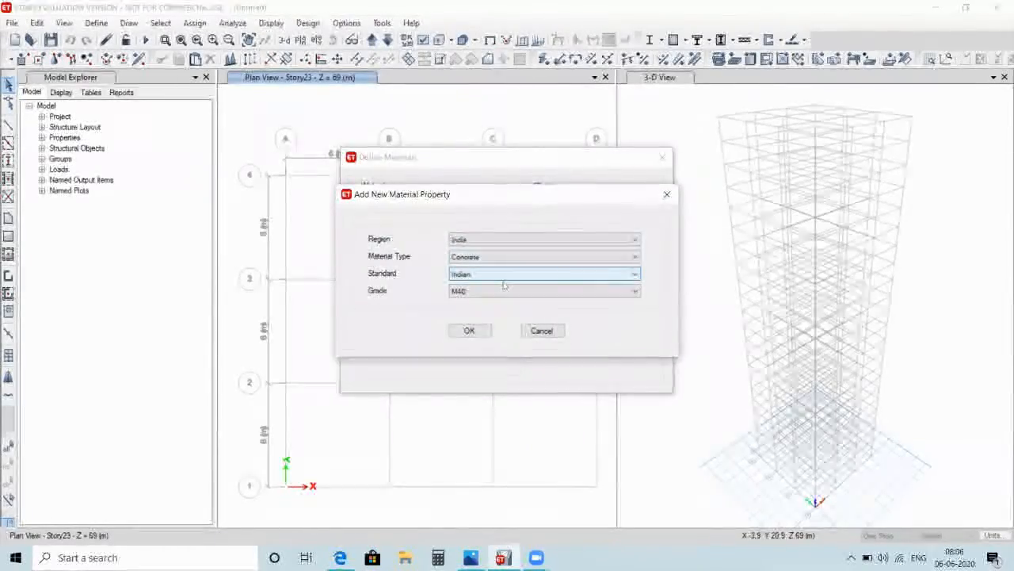
{"action": "left_click", "coordinate": [516, 259]}
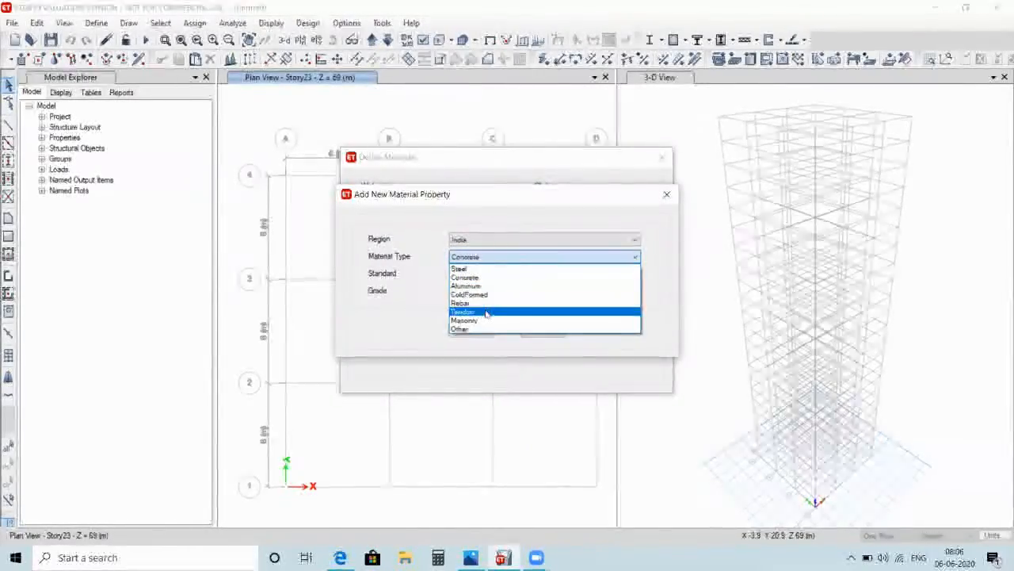
{"action": "left_click", "coordinate": [486, 304]}
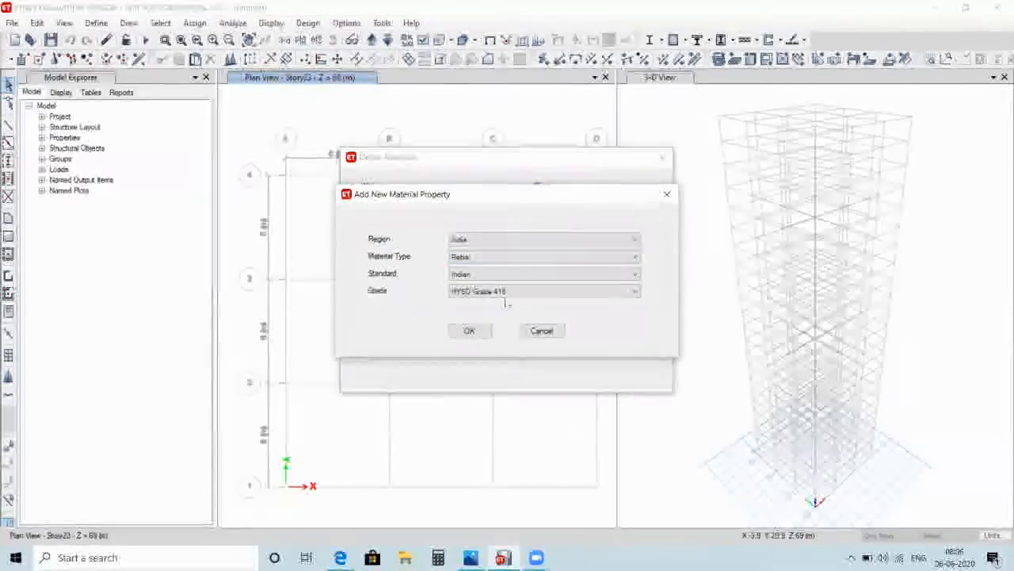
{"action": "left_click", "coordinate": [508, 292]}
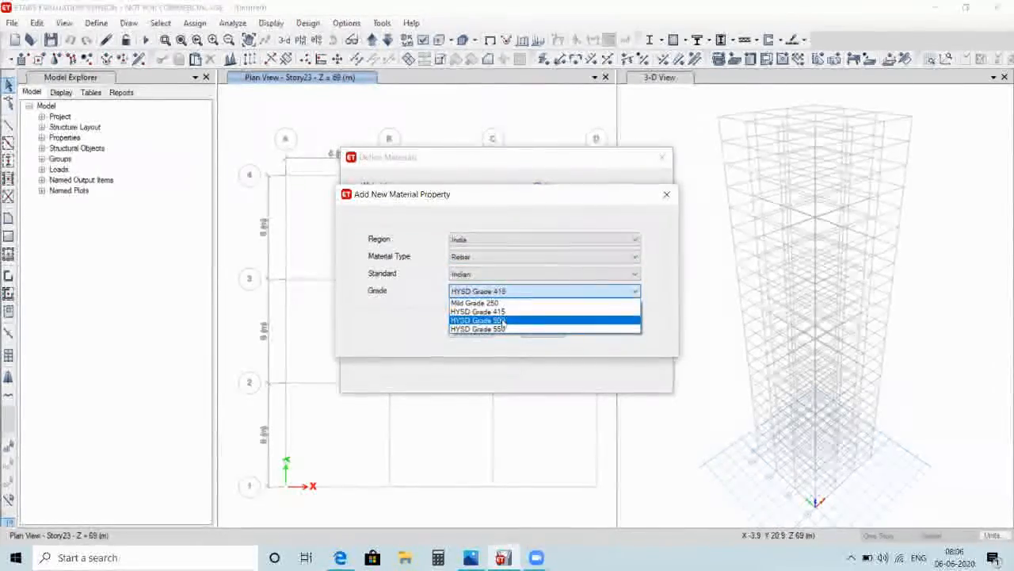
{"action": "left_click", "coordinate": [501, 320]}
{"action": "left_click", "coordinate": [478, 335]}
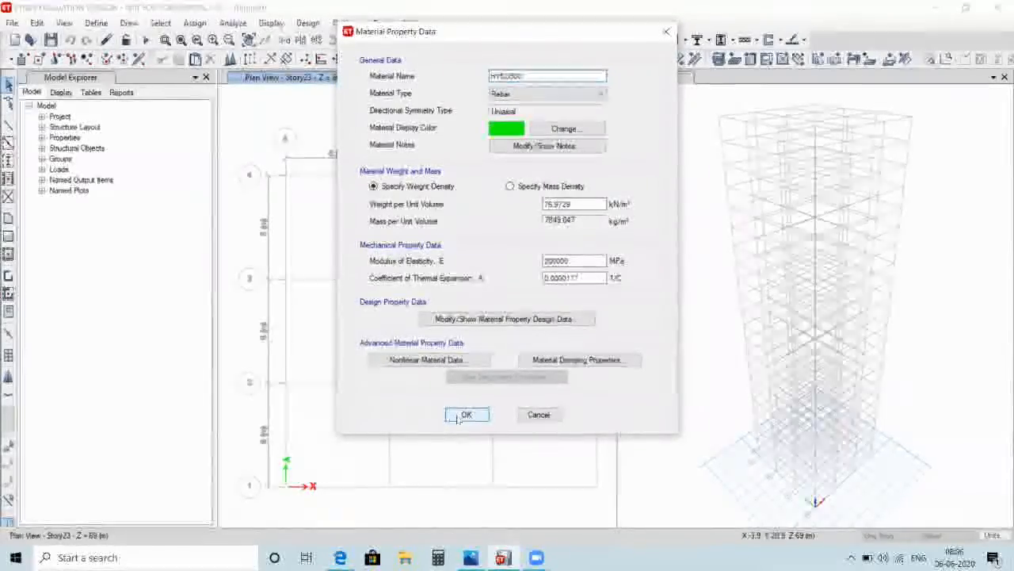
{"action": "left_click", "coordinate": [464, 414]}
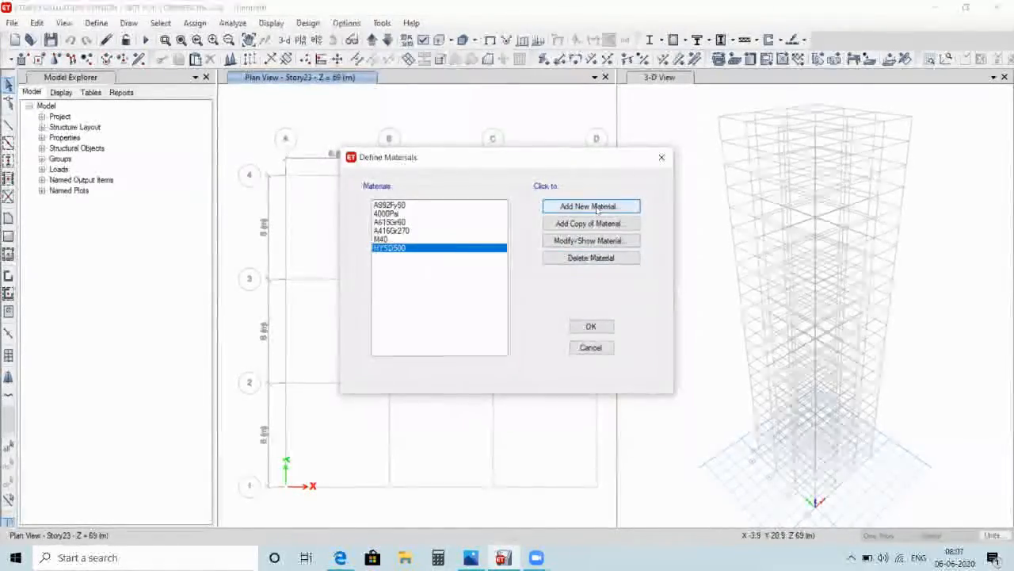
Add a Mild Grade 250 Indian rebar material with default properties and accept the materials list
{"action": "left_click", "coordinate": [595, 207]}
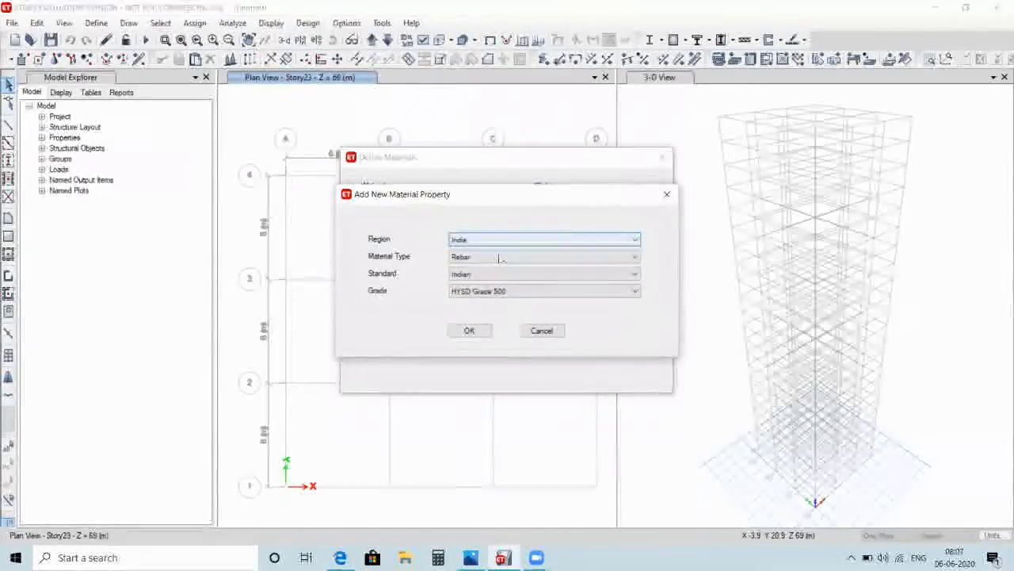
{"action": "left_click", "coordinate": [510, 291]}
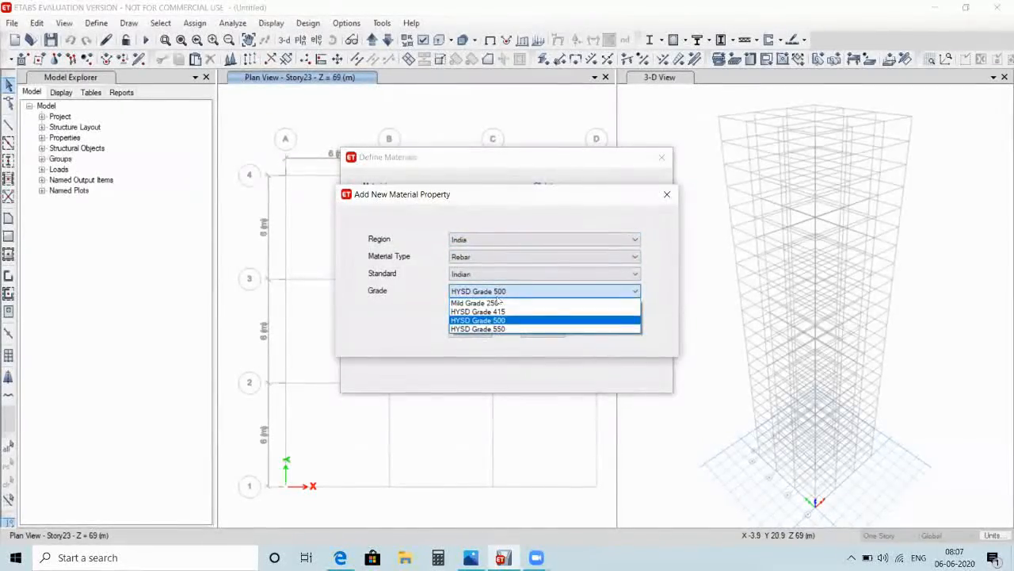
{"action": "left_click", "coordinate": [498, 304]}
{"action": "left_click", "coordinate": [482, 336]}
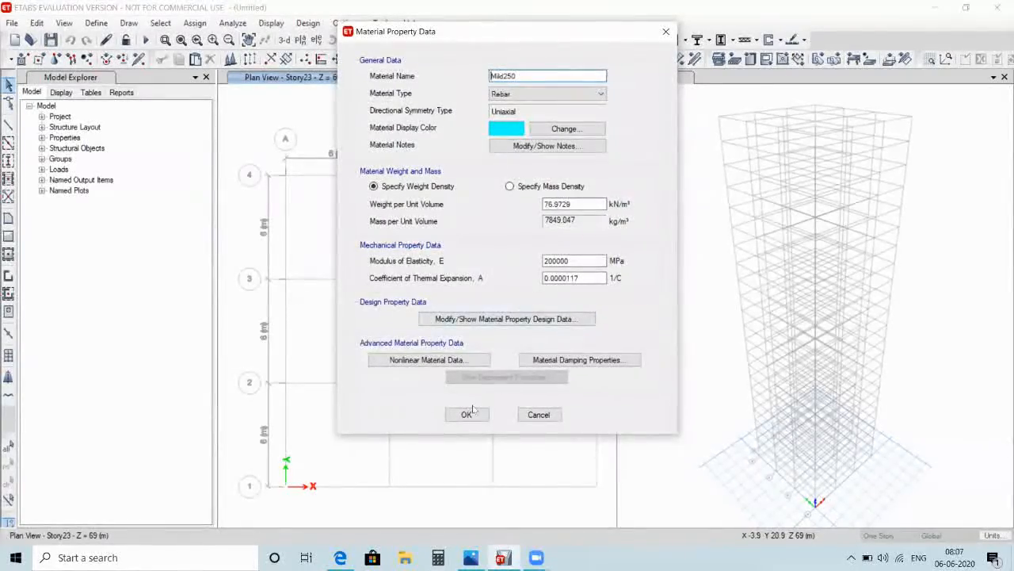
{"action": "left_click", "coordinate": [466, 414]}
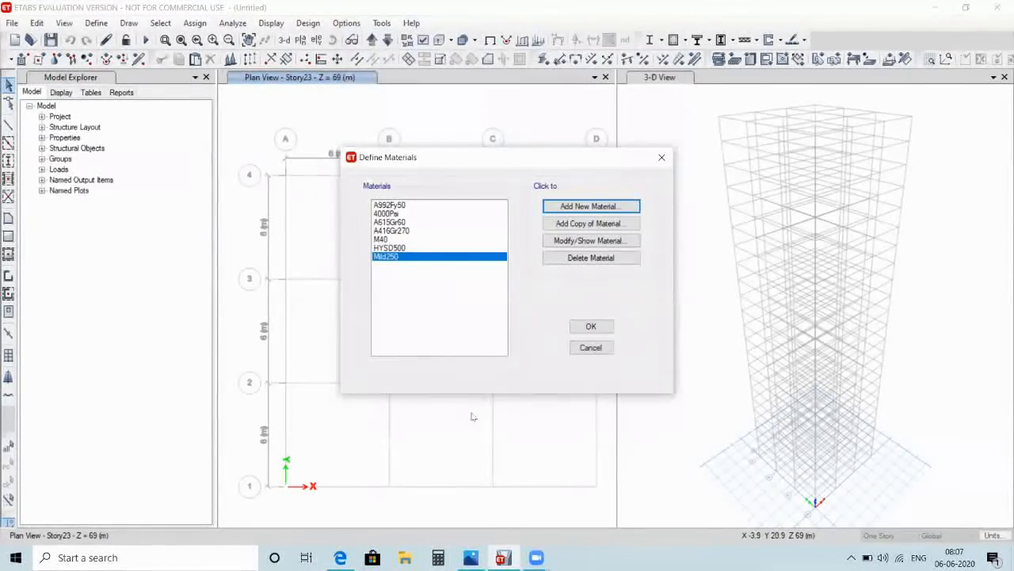
{"action": "left_click", "coordinate": [590, 325]}
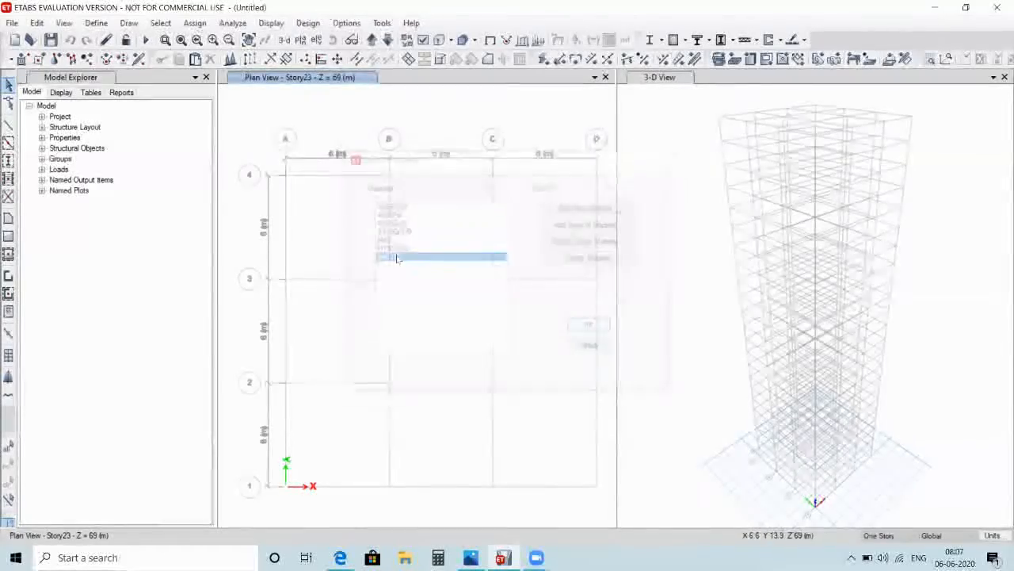
{"action": "left_click", "coordinate": [97, 24]}
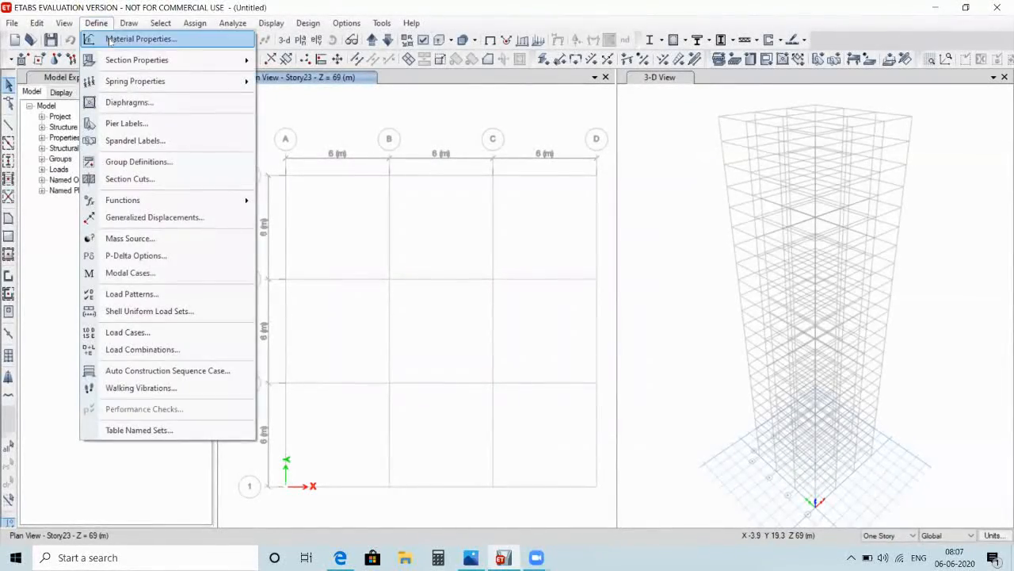
{"action": "mouse_move", "coordinate": [138, 60]}
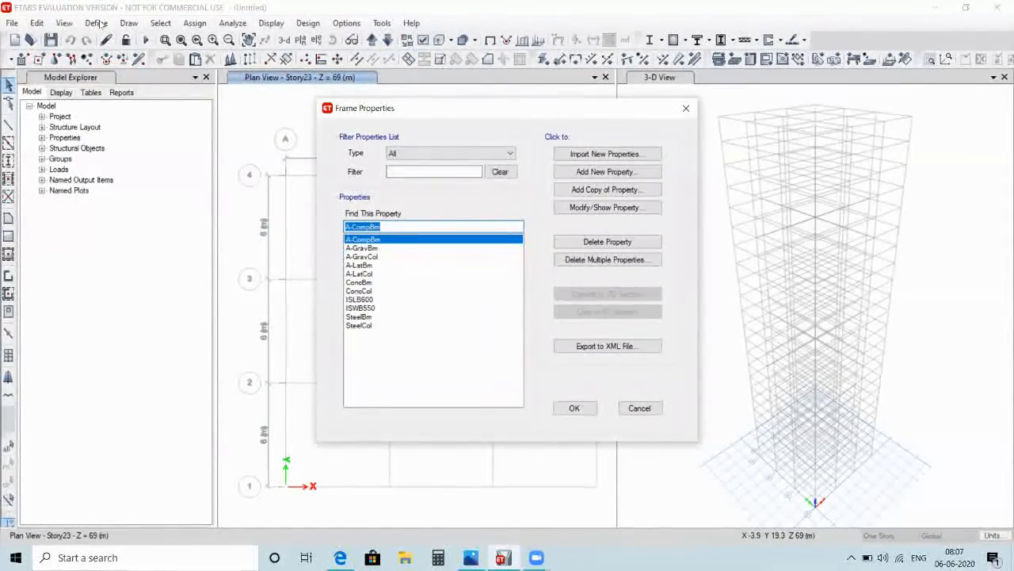
{"action": "left_click", "coordinate": [687, 109]}
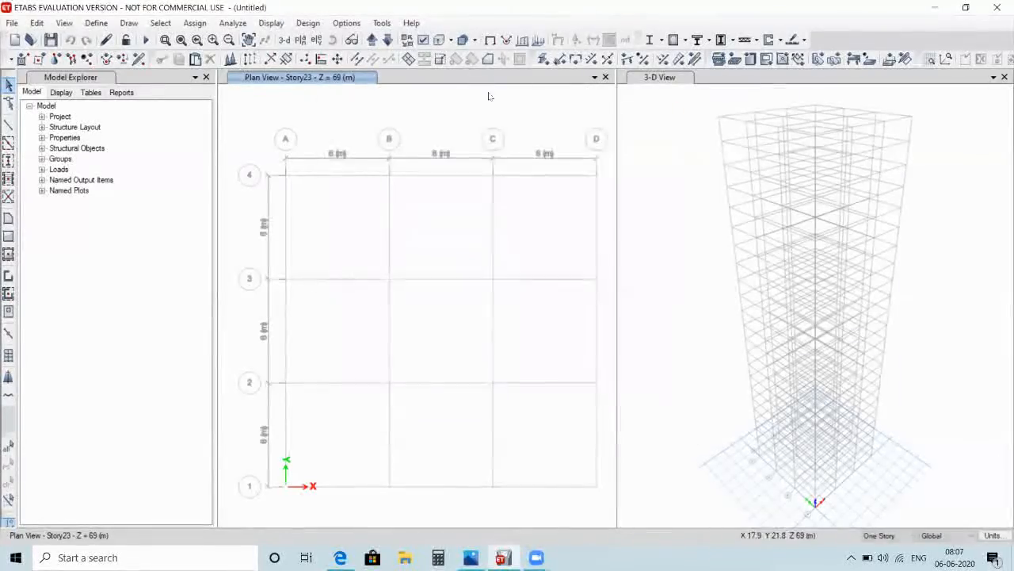
Add a new concrete rectangular frame section named C 500*500 with material M40
{"action": "left_click", "coordinate": [96, 22]}
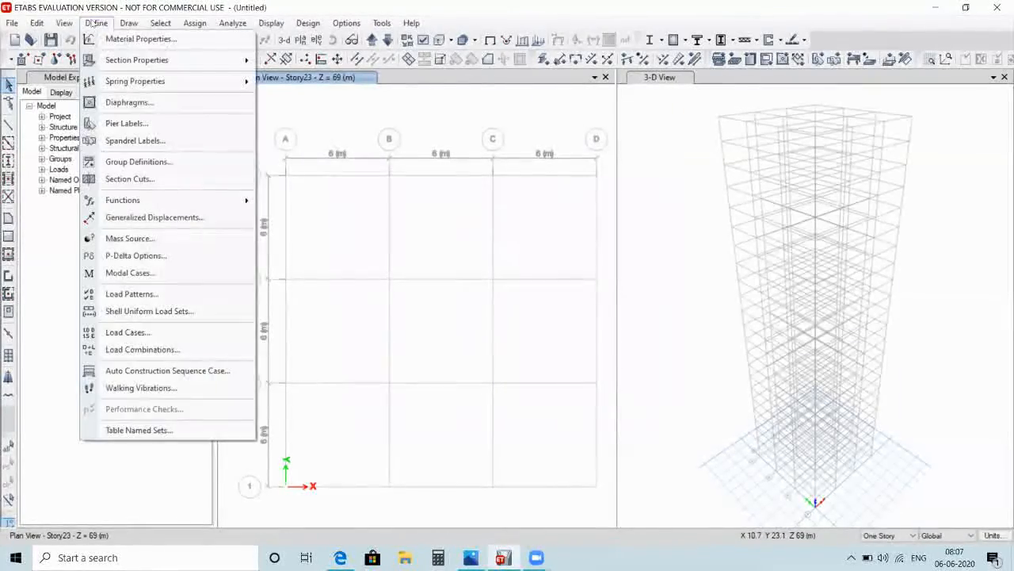
{"action": "mouse_move", "coordinate": [121, 59]}
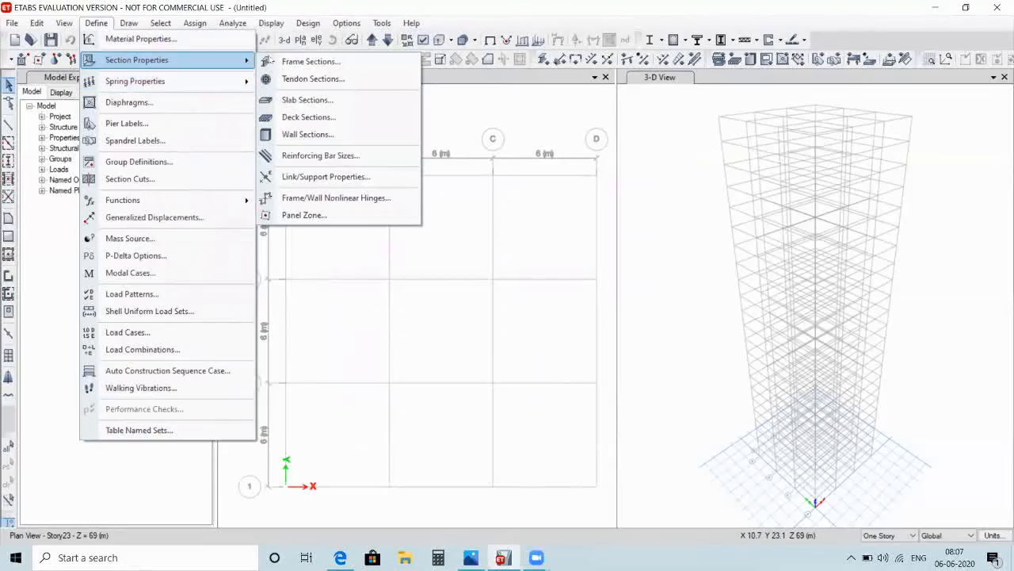
{"action": "left_click", "coordinate": [309, 62]}
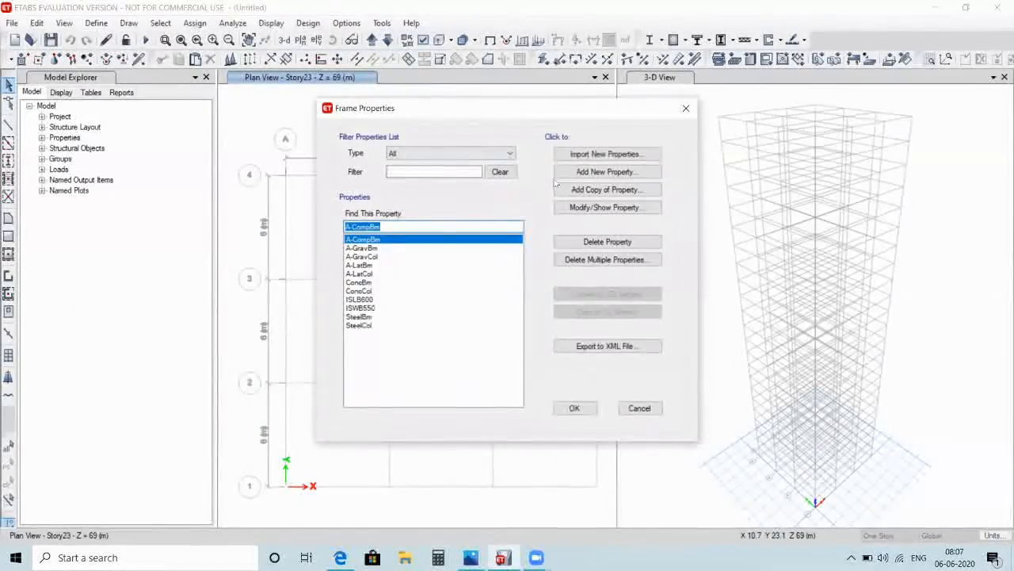
{"action": "left_click", "coordinate": [574, 172]}
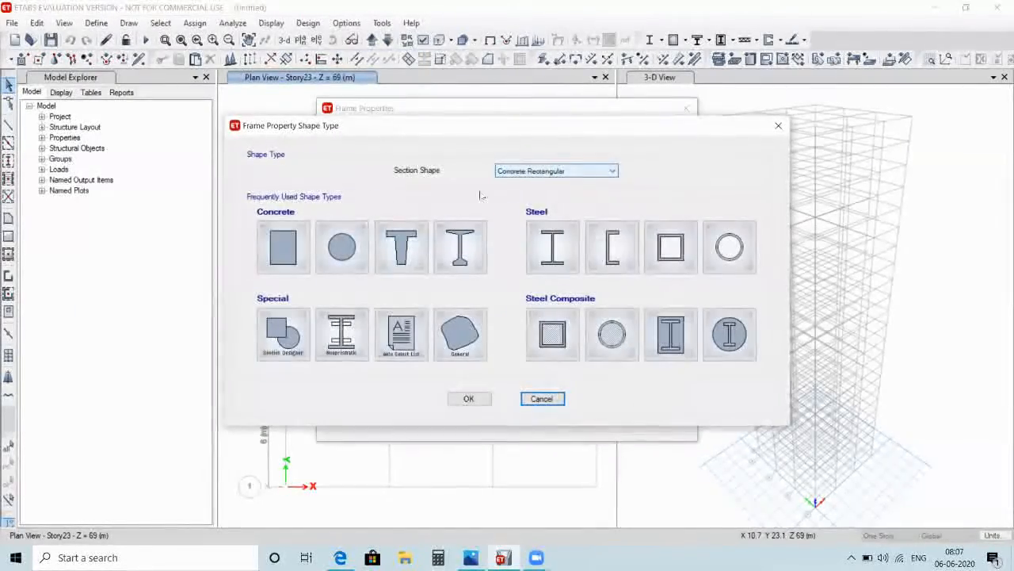
{"action": "left_click", "coordinate": [283, 247]}
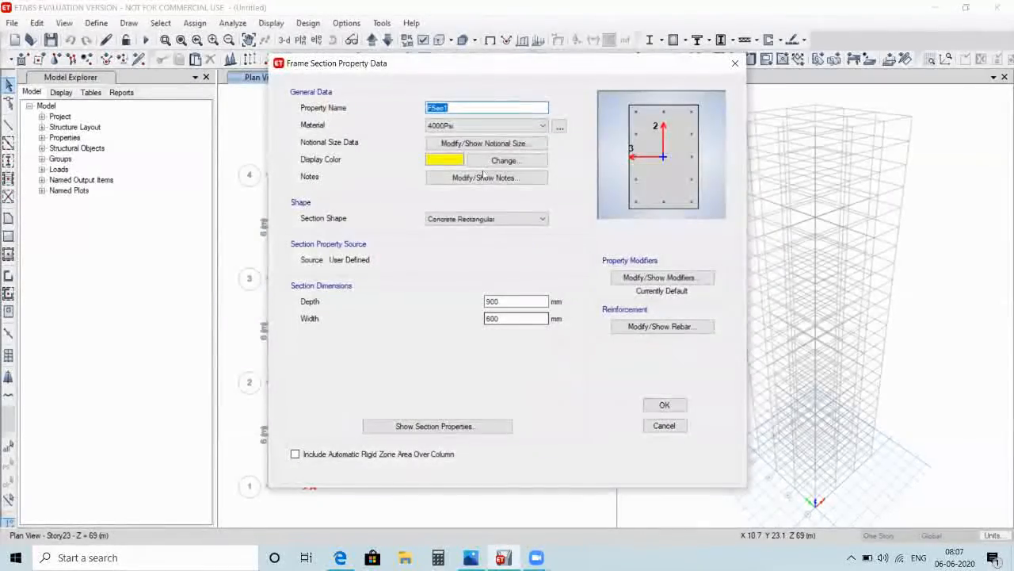
{"action": "key", "text": "BackSpace"}
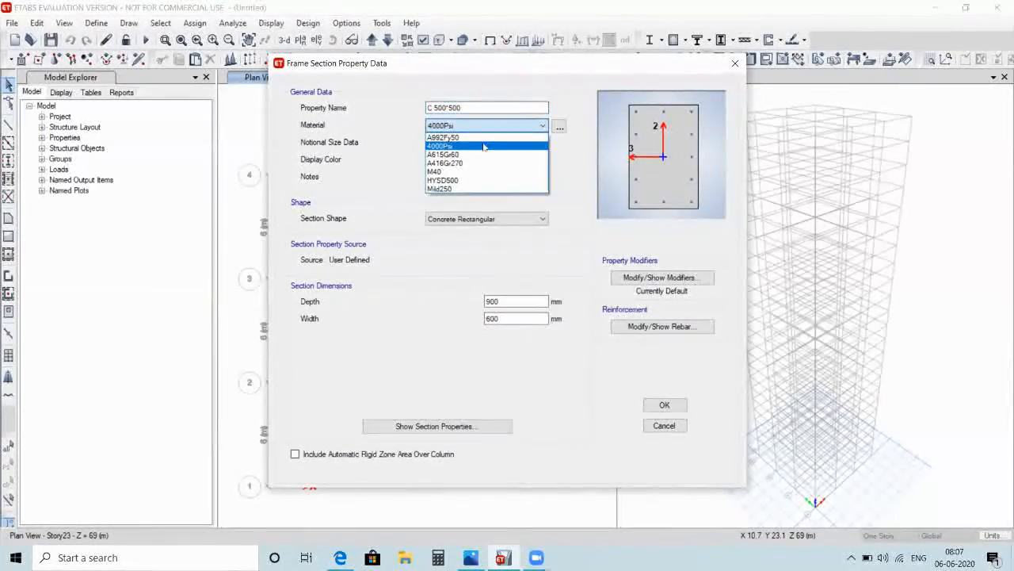
{"action": "left_click", "coordinate": [456, 172]}
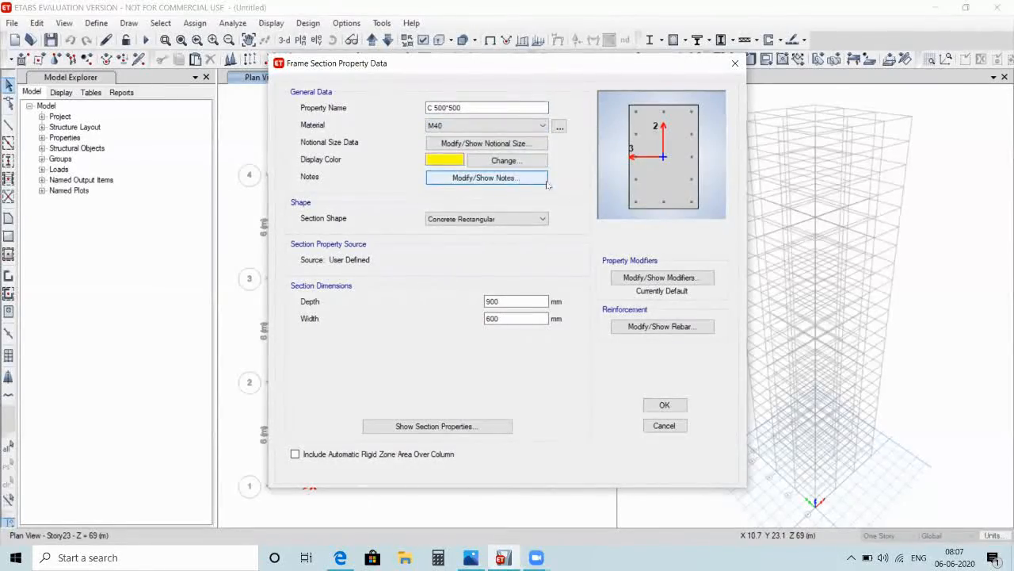
Set both the depth and the width of the C 500*500 section to 500 mm
{"action": "left_click", "coordinate": [516, 302]}
{"action": "key", "text": "BackSpace"}
{"action": "key", "text": "BackSpace"}
{"action": "key", "text": "BackSpace"}
{"action": "type", "text": "500"}
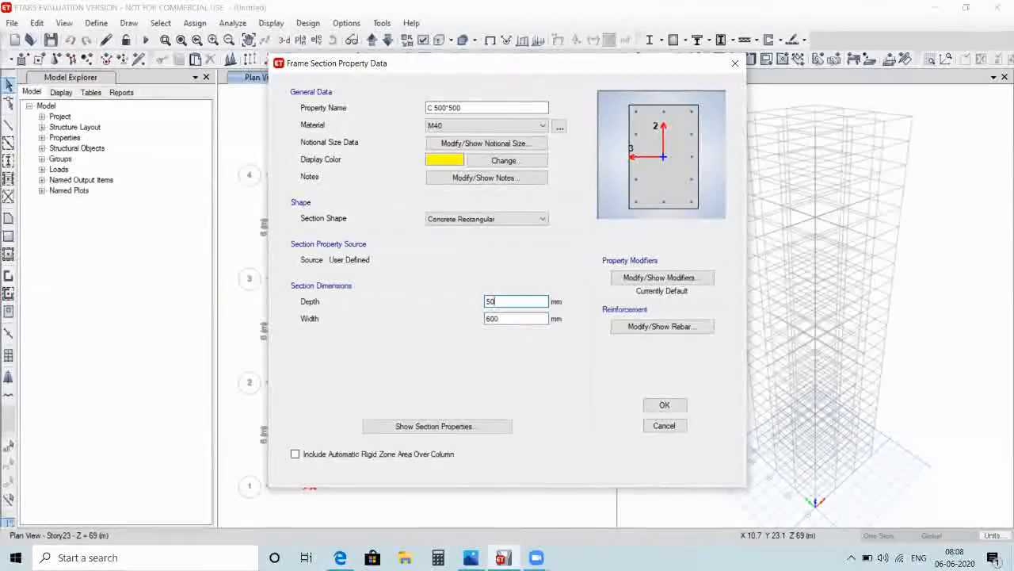
{"action": "key", "text": "BackSpace"}
{"action": "key", "text": "BackSpace"}
{"action": "key", "text": "BackSpace"}
{"action": "type", "text": "500"}
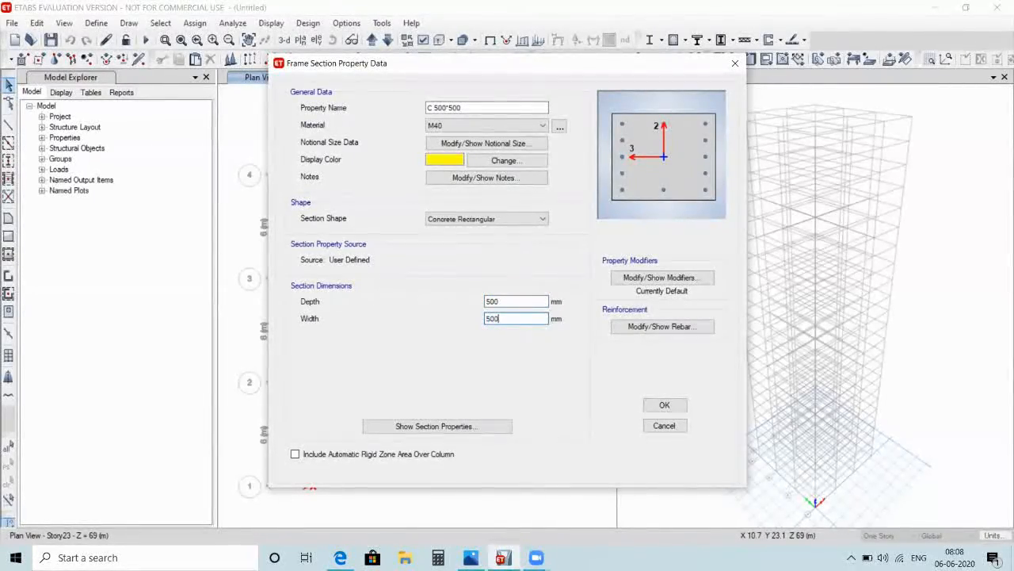
Assign HYSD500 longitudinal bars and Mild250 ties to the C 500*500 column's reinforcement and accept the section
{"action": "left_click", "coordinate": [661, 326]}
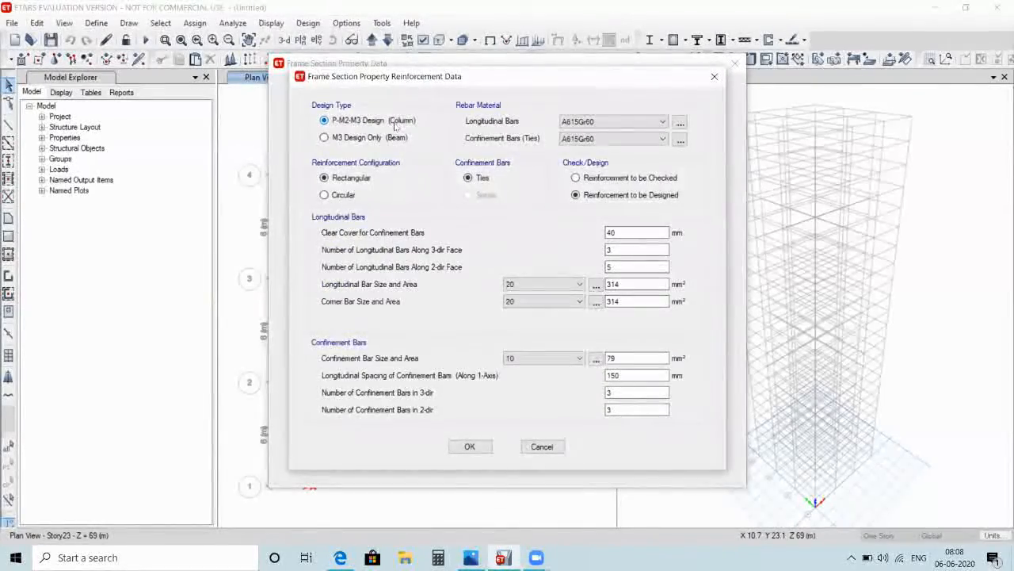
{"action": "left_click", "coordinate": [610, 121]}
{"action": "left_click", "coordinate": [607, 142]}
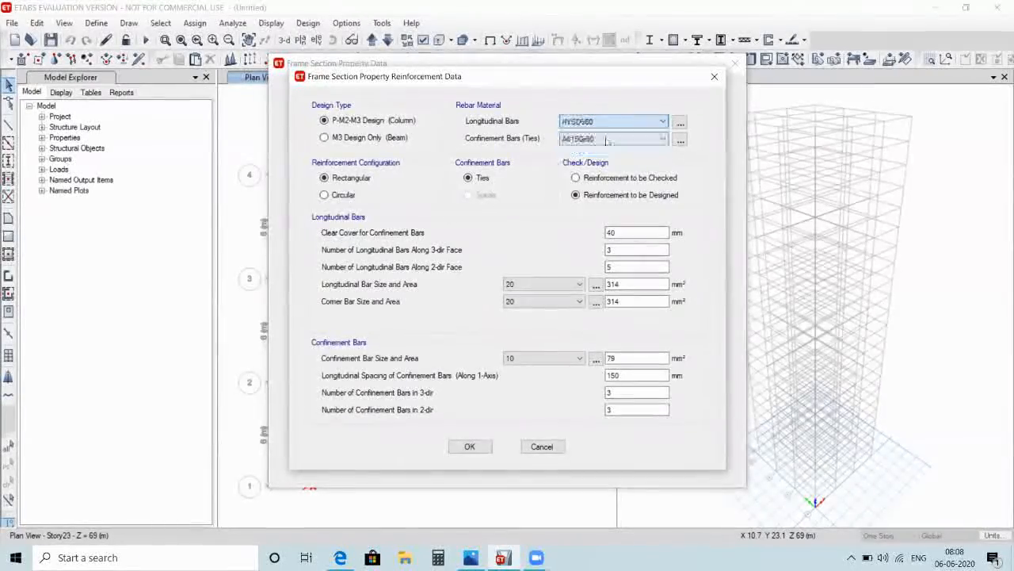
{"action": "left_click", "coordinate": [608, 139]}
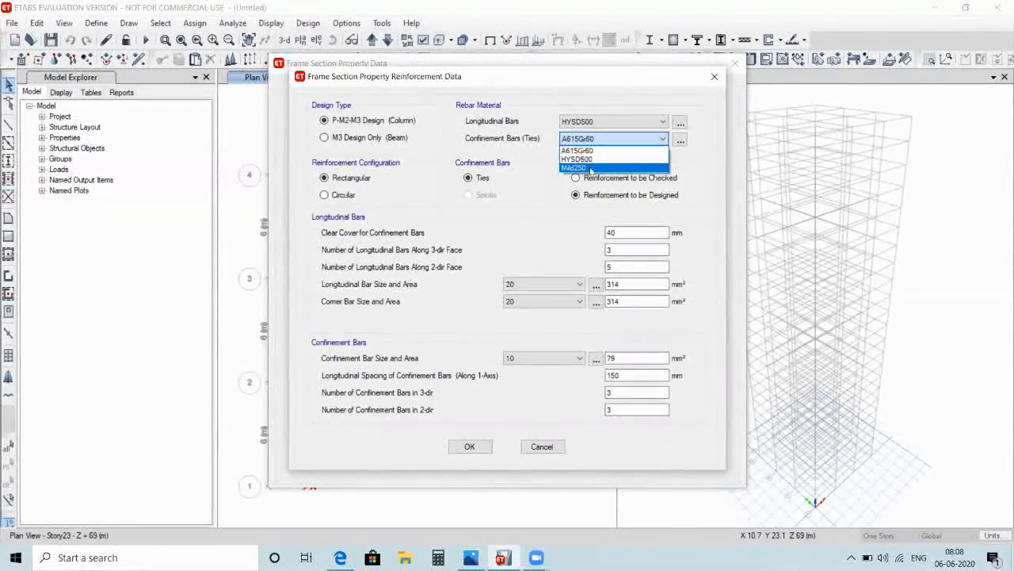
{"action": "left_click", "coordinate": [590, 168]}
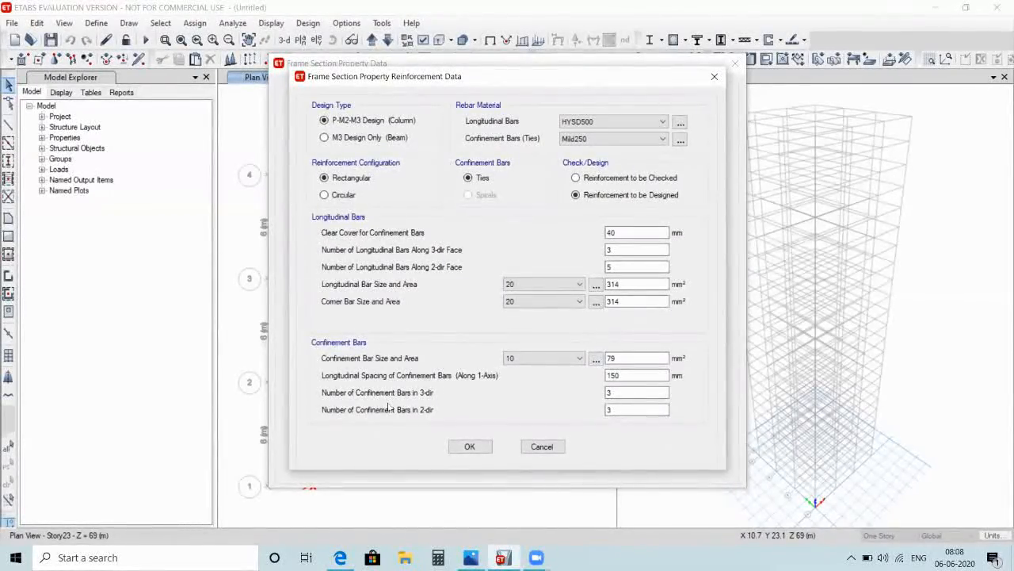
{"action": "left_click", "coordinate": [474, 446]}
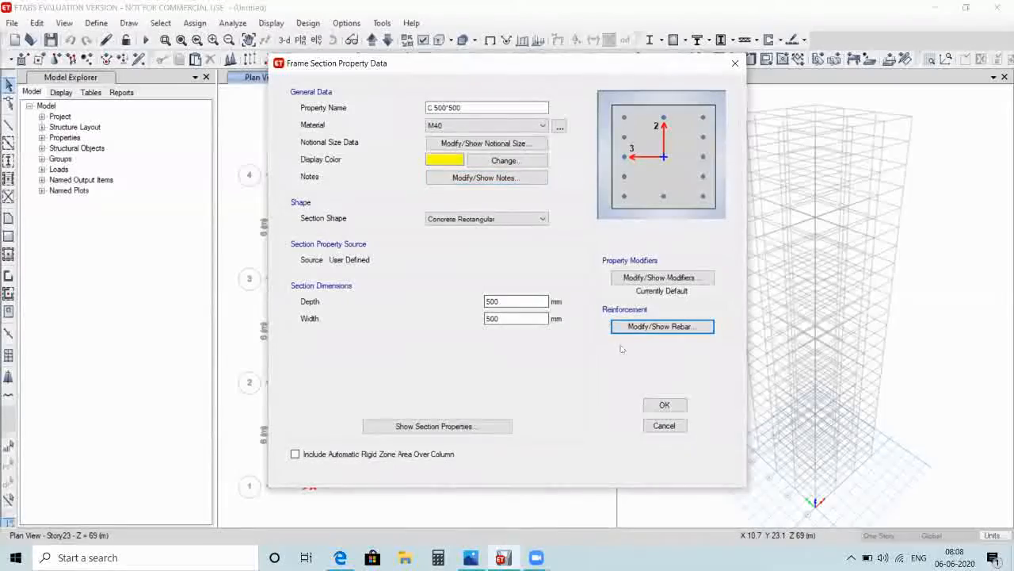
{"action": "left_click", "coordinate": [665, 405]}
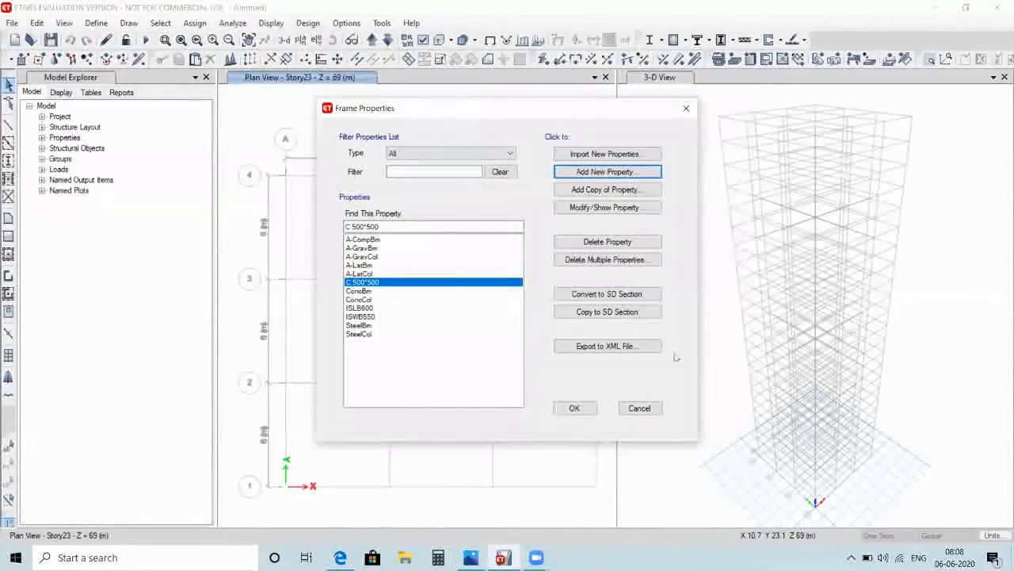
Add a copy of the C 500*500 section named C 550*550
{"action": "left_click", "coordinate": [630, 190]}
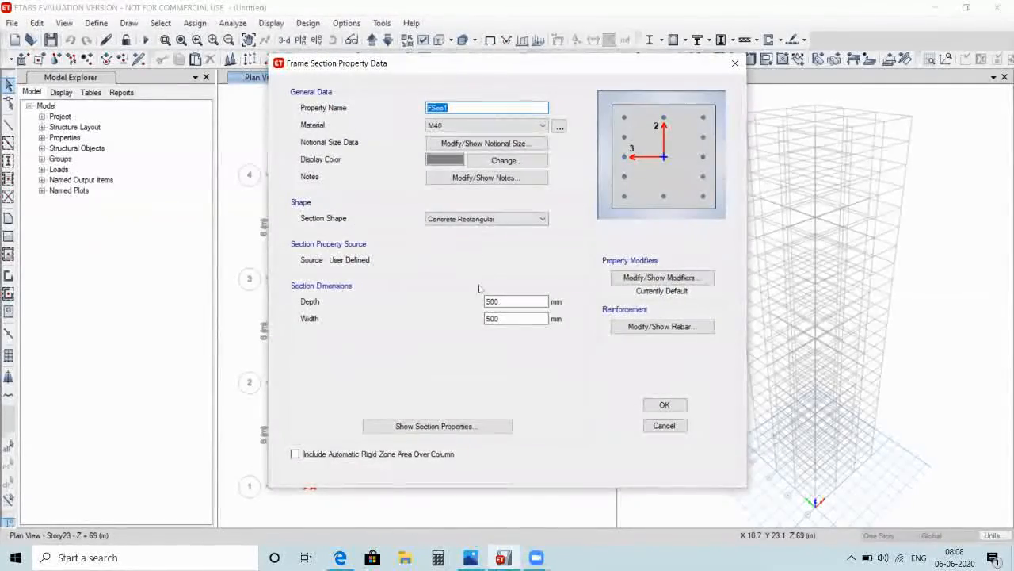
{"action": "key", "text": "BackSpace"}
{"action": "type", "text": "C 55"}
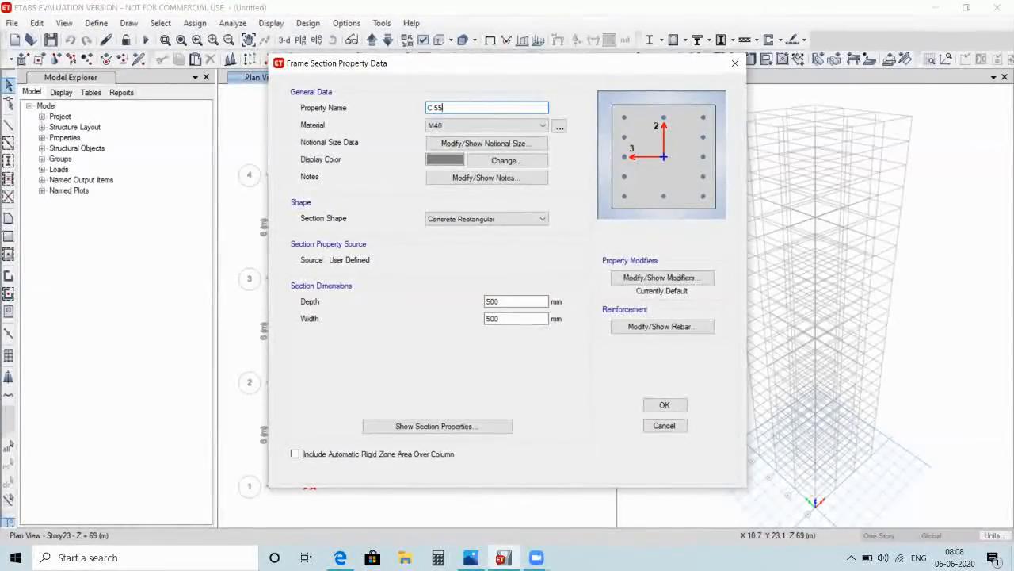
{"action": "type", "text": "0*55"}
Set both the depth and the width of the C 550*550 section to 550 mm and accept it
{"action": "left_click", "coordinate": [503, 298]}
{"action": "key", "text": "BackSpace"}
{"action": "key", "text": "BackSpace"}
{"action": "type", "text": "50"}
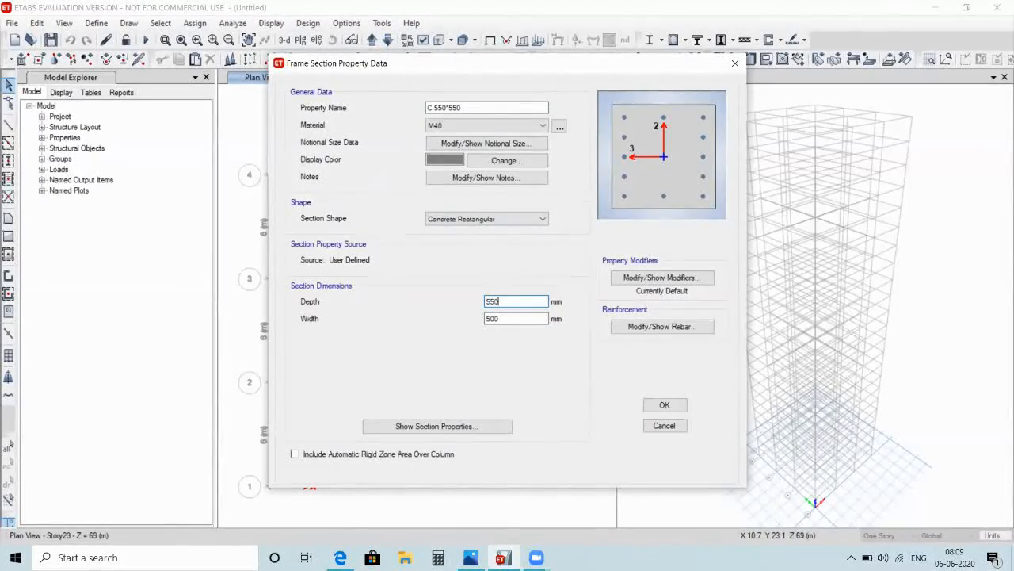
{"action": "key", "text": "BackSpace"}
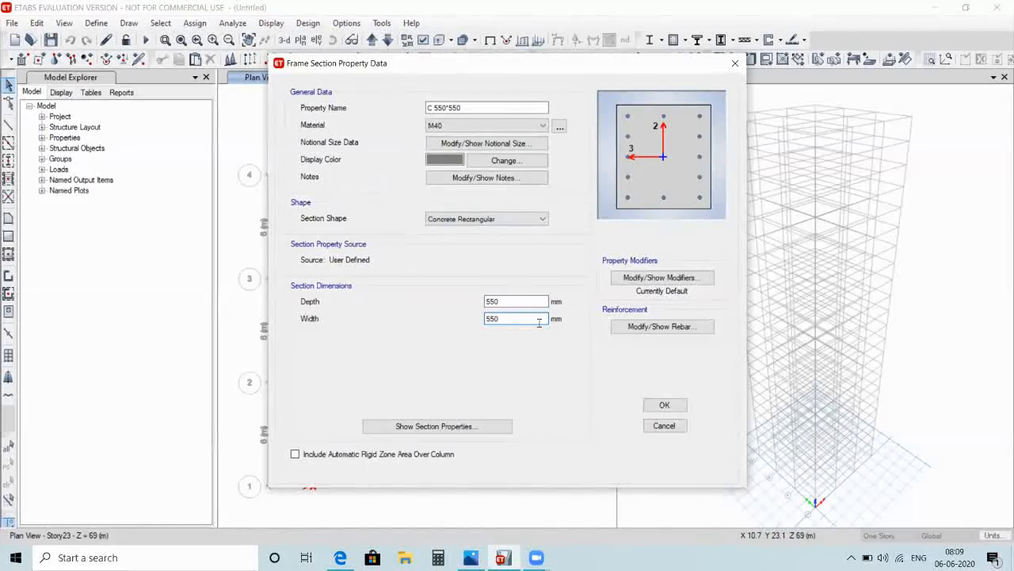
{"action": "left_click", "coordinate": [658, 405]}
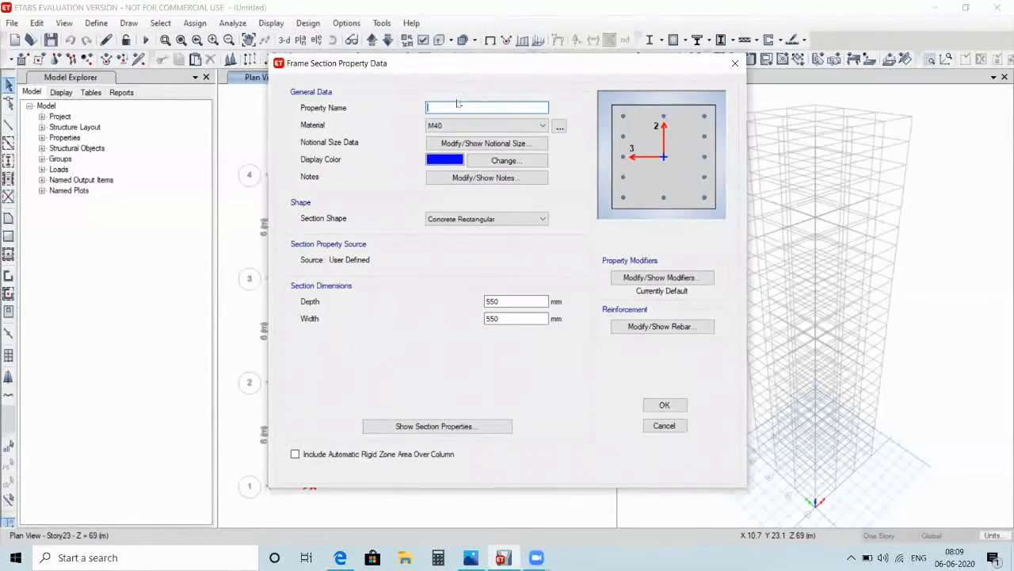
Create a copied column section named C 600*600 with depth and width both set to 600 mm
{"action": "type", "text": "600*600"}
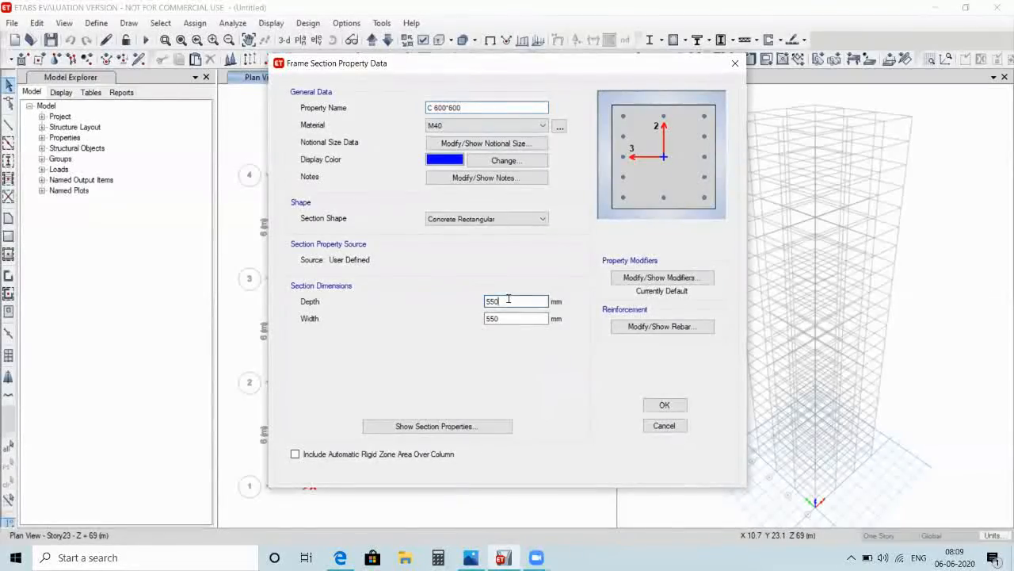
{"action": "key", "text": "BackSpace"}
{"action": "key", "text": "BackSpace"}
{"action": "key", "text": "BackSpace"}
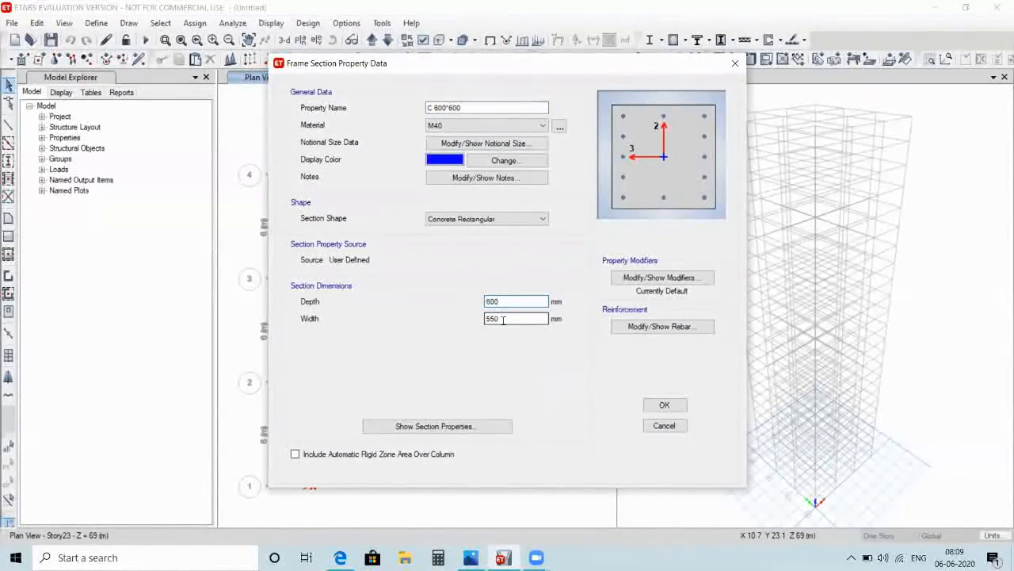
{"action": "key", "text": "BackSpace"}
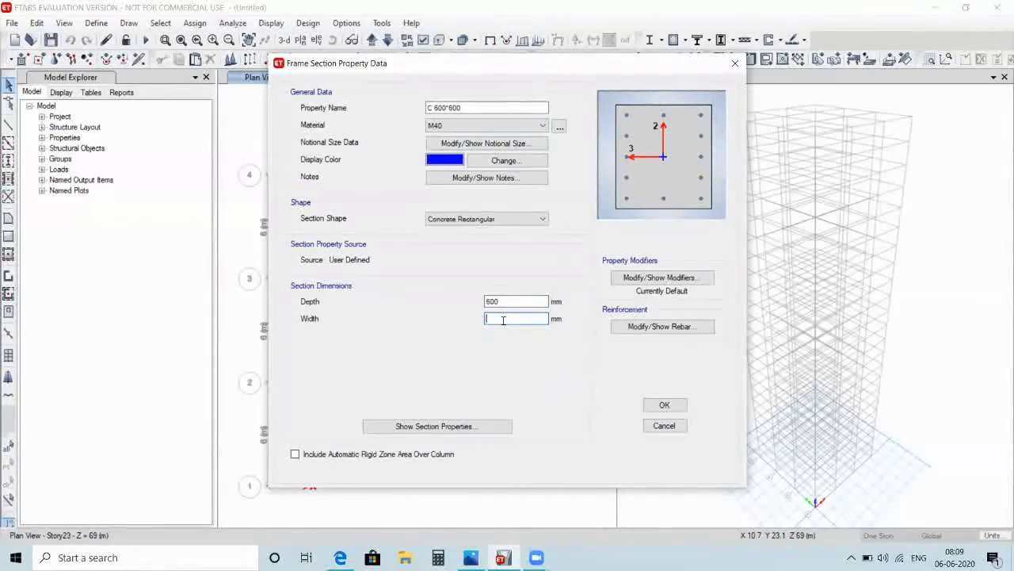
{"action": "type", "text": "600"}
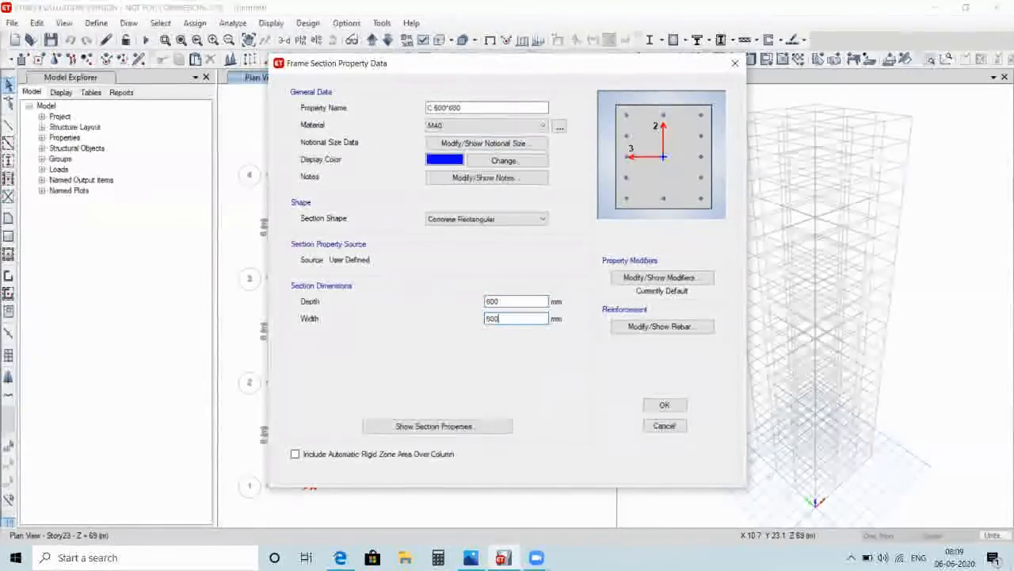
Review the C 600*600 column's reinforcement data, keep the HYSD500 and Mild250 rebar settings, and accept the section
{"action": "left_click", "coordinate": [625, 328]}
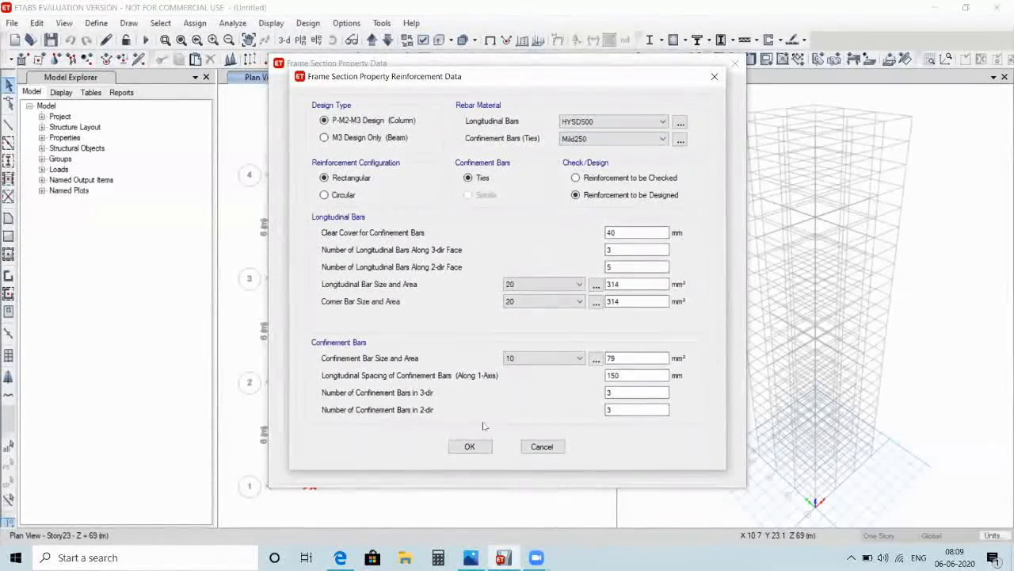
{"action": "left_click", "coordinate": [470, 447]}
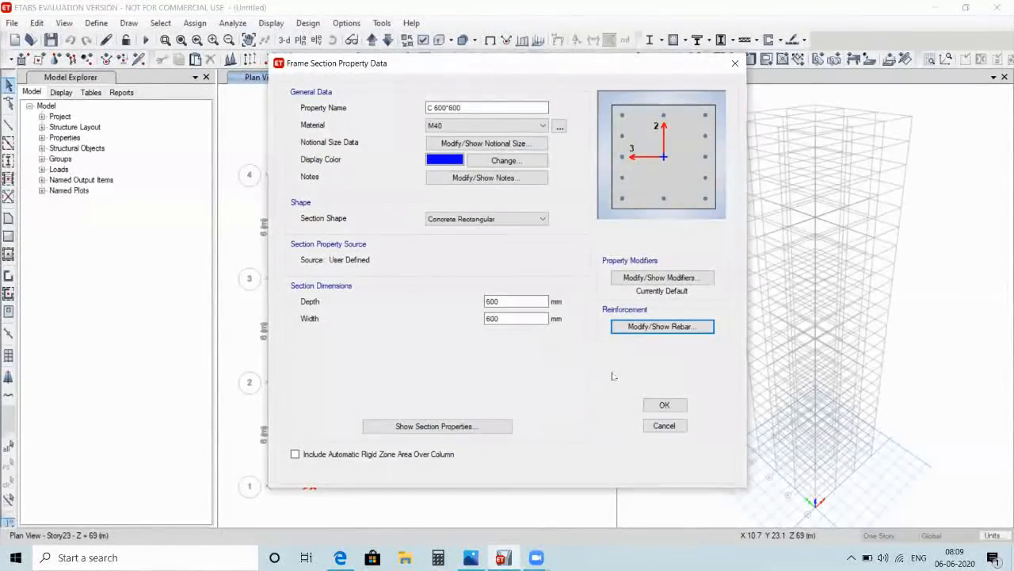
{"action": "left_click", "coordinate": [654, 404]}
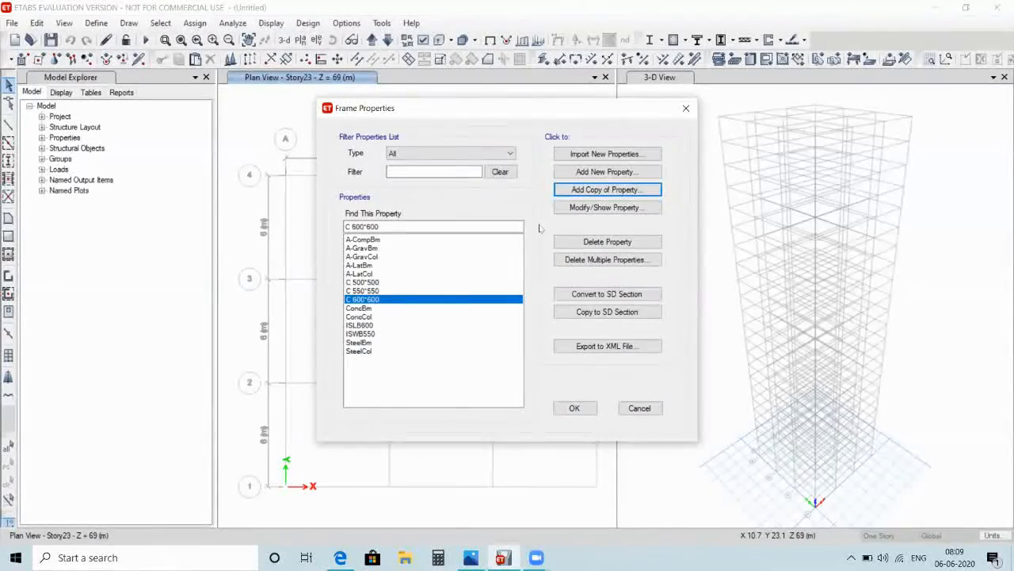
Add a new concrete rectangular frame section named B 500*300 with material M40
{"action": "left_click", "coordinate": [606, 172]}
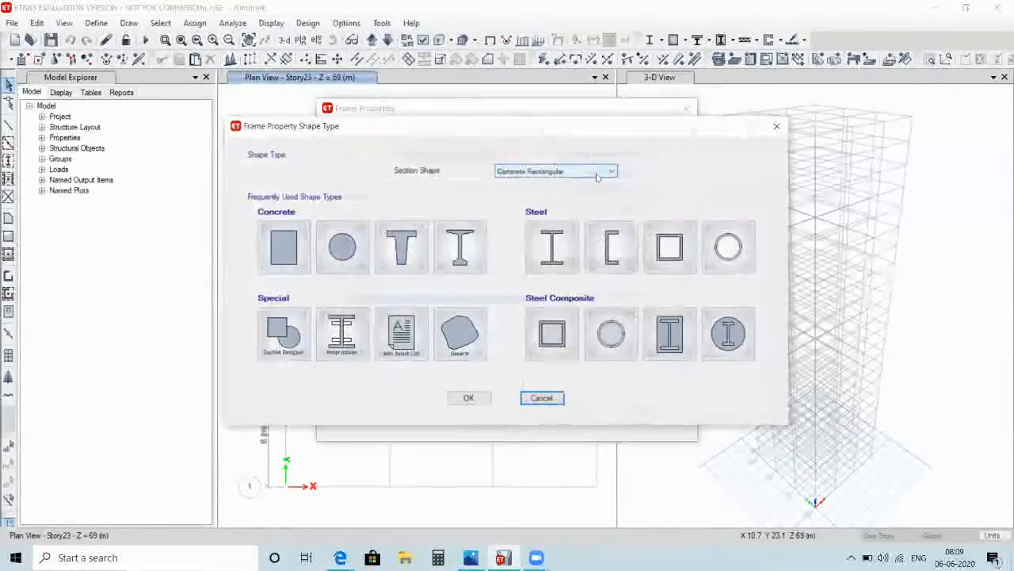
{"action": "left_click", "coordinate": [283, 246]}
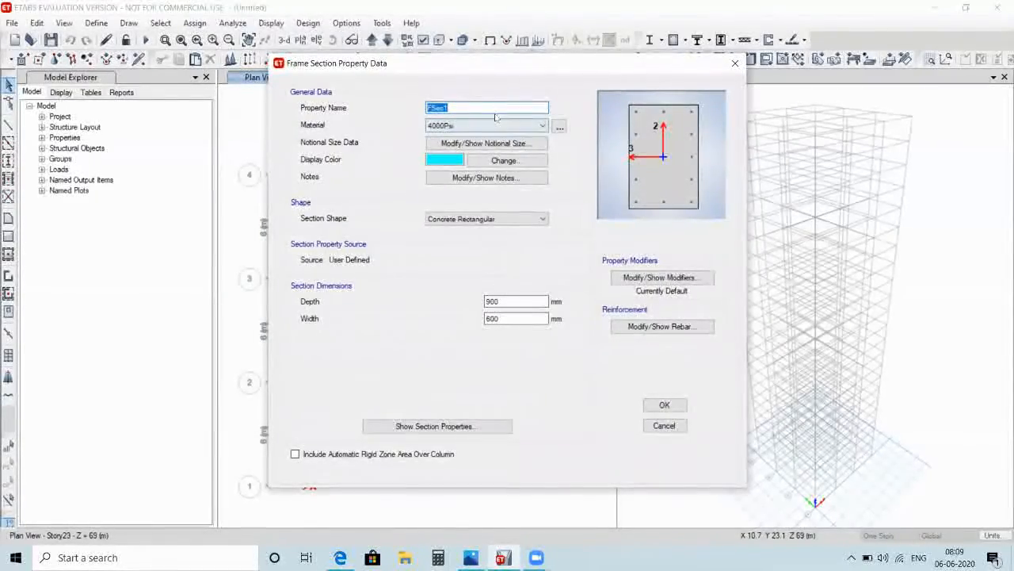
{"action": "key", "text": "BackSpace"}
{"action": "type", "text": "B "}
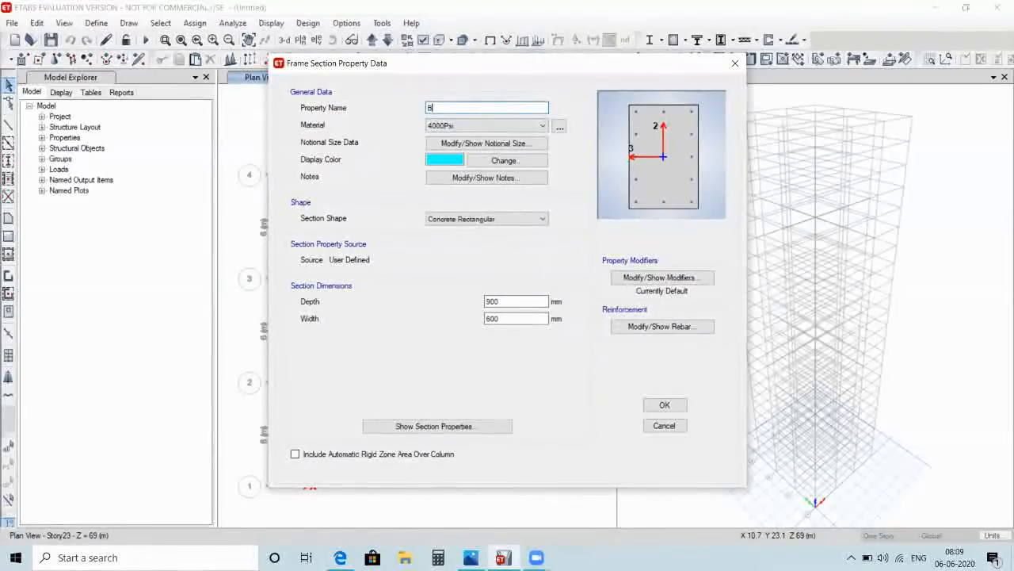
{"action": "type", "text": "S"}
{"action": "type", "text": "00*300"}
{"action": "left_click", "coordinate": [525, 127]}
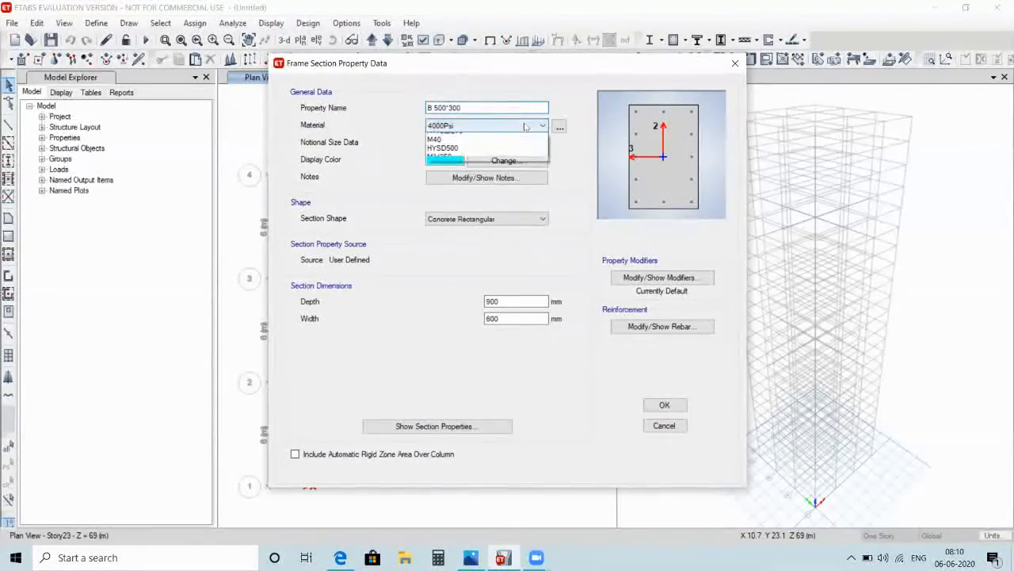
{"action": "left_click", "coordinate": [444, 171]}
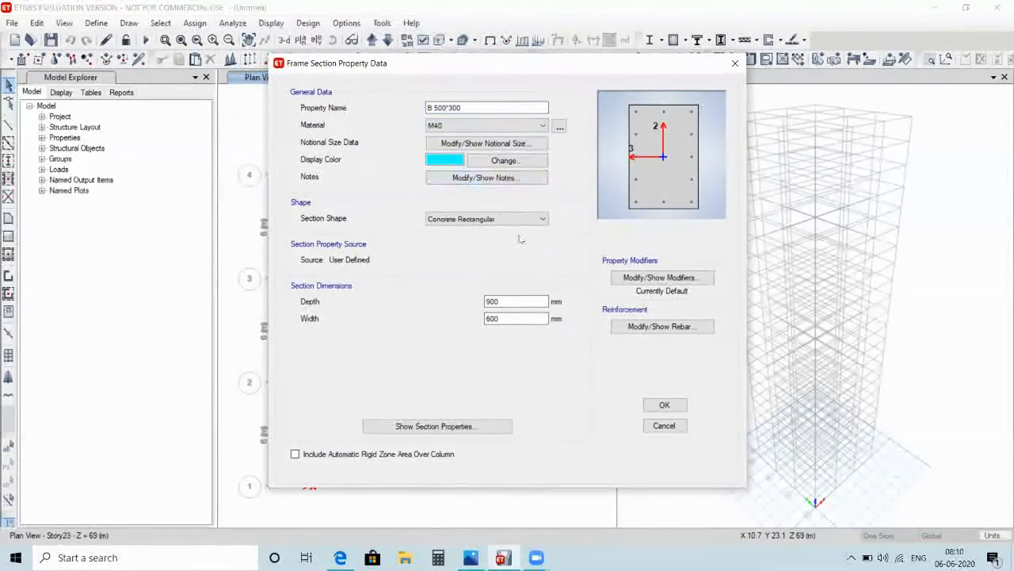
Set the B 500*300 section's depth to 500 mm and its width to 300 mm
{"action": "left_click", "coordinate": [530, 298]}
{"action": "key", "text": "BackSpace"}
{"action": "key", "text": "BackSpace"}
{"action": "left_click", "coordinate": [515, 320]}
{"action": "type", "text": "300"}
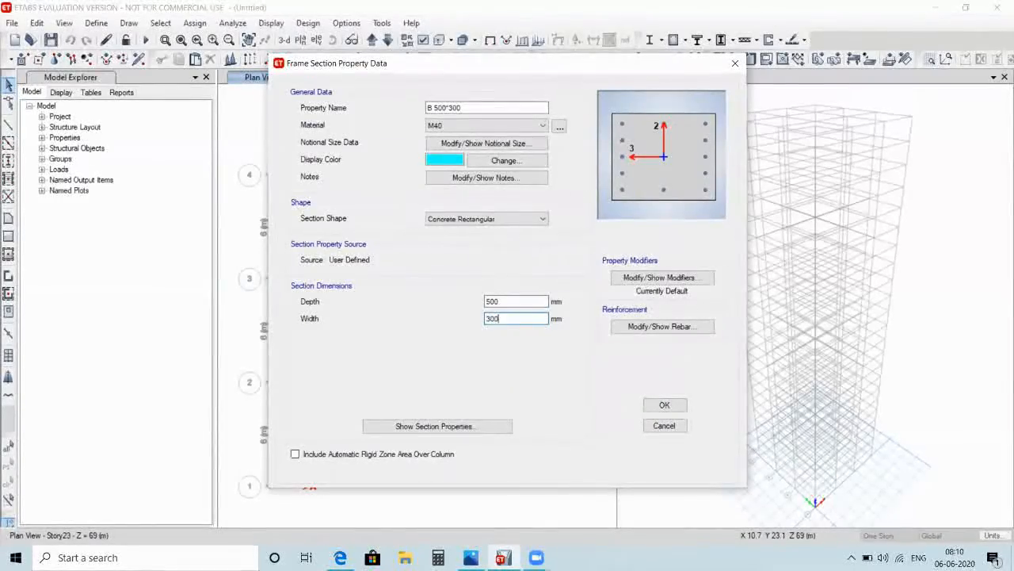
Set the B 500*300 reinforcement to M3 Design Only (Beam) with HYSD500 longitudinal bars and Mild250 ties
{"action": "left_click", "coordinate": [622, 331]}
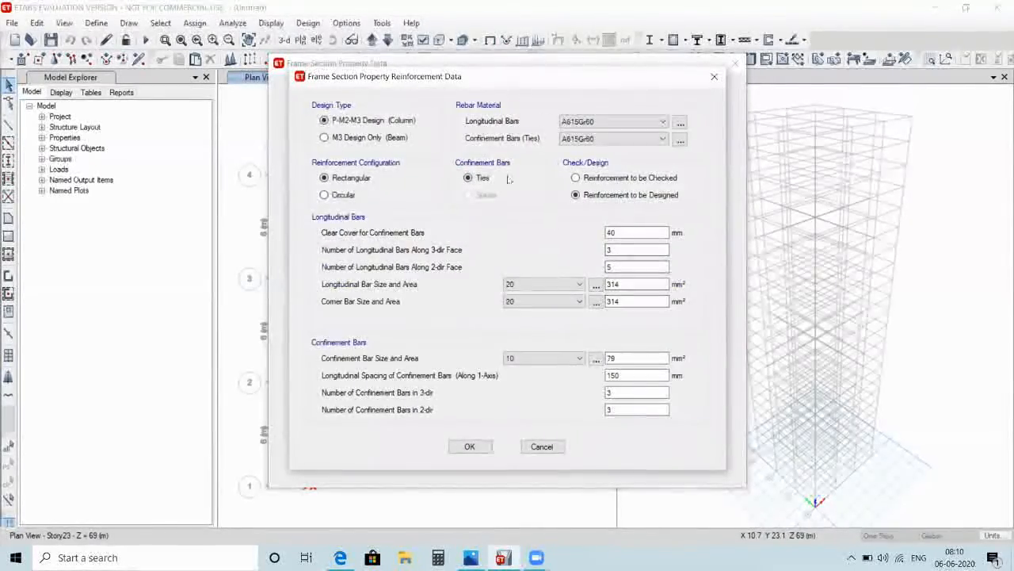
{"action": "left_click", "coordinate": [324, 138]}
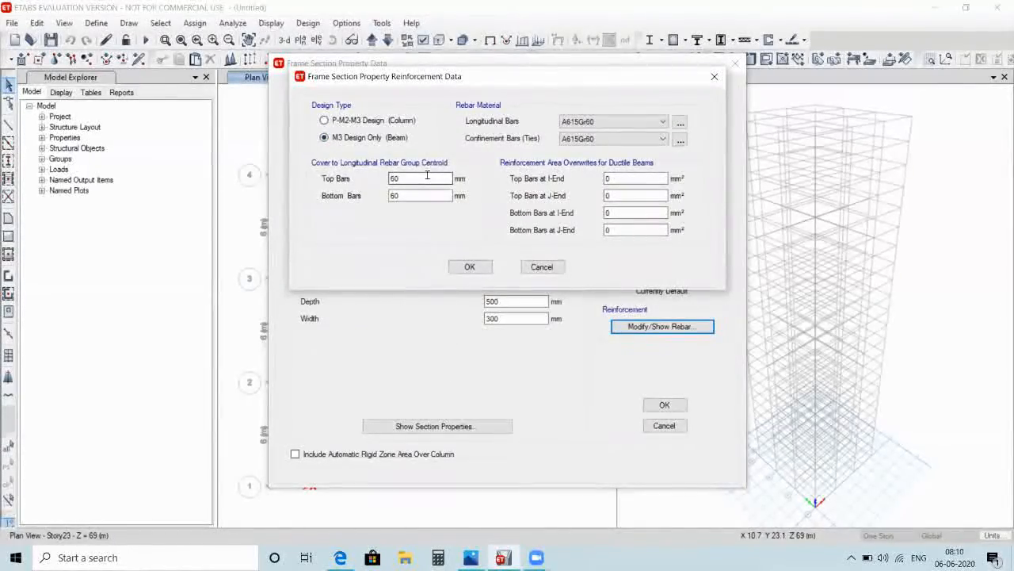
{"action": "left_click", "coordinate": [620, 121]}
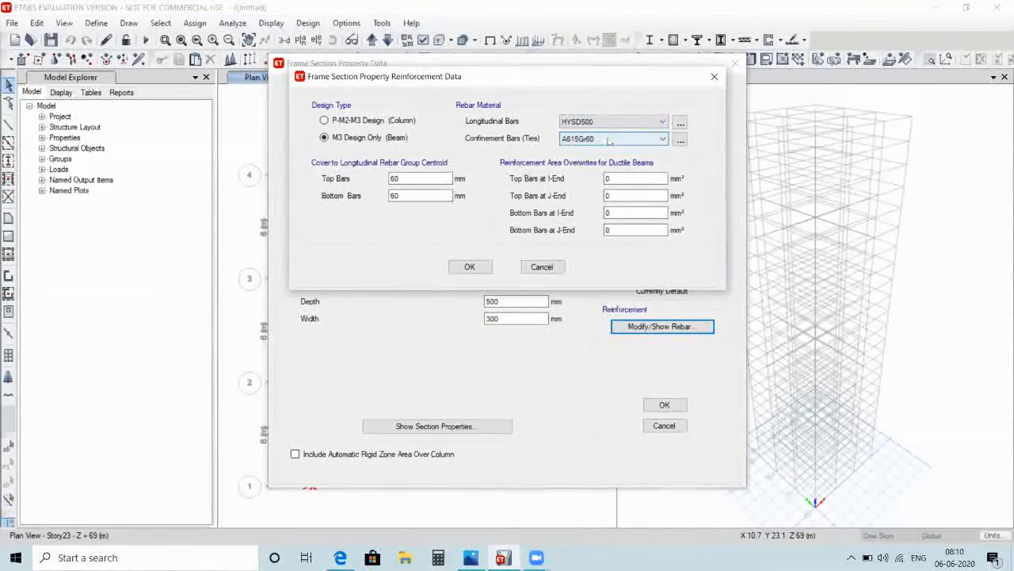
{"action": "left_click", "coordinate": [609, 140]}
{"action": "left_click", "coordinate": [594, 168]}
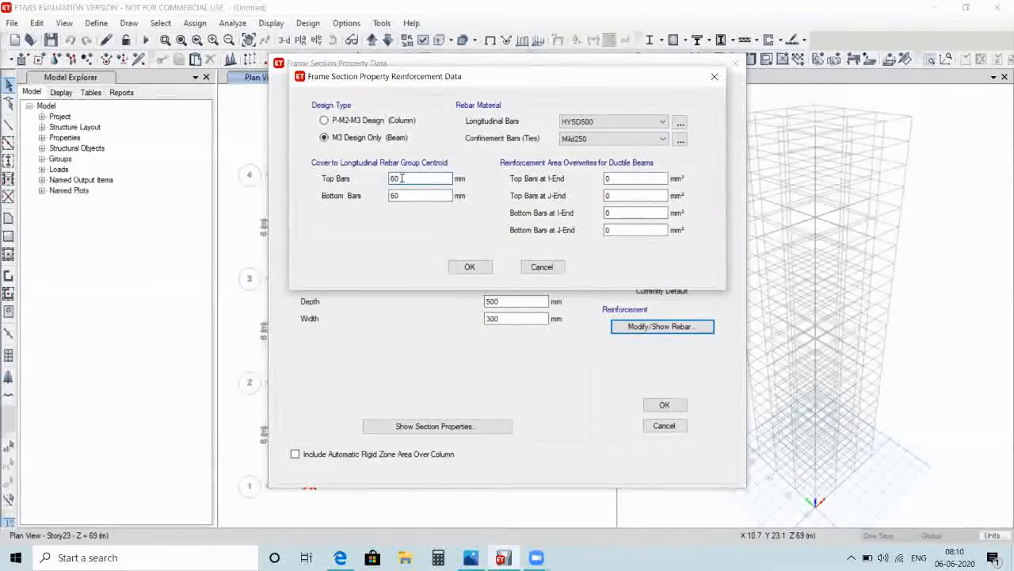
Set the beam's top and bottom bar cover to 25 mm each and accept the B 500*300 section
{"action": "key", "text": "BackSpace"}
{"action": "key", "text": "BackSpace"}
{"action": "type", "text": "25"}
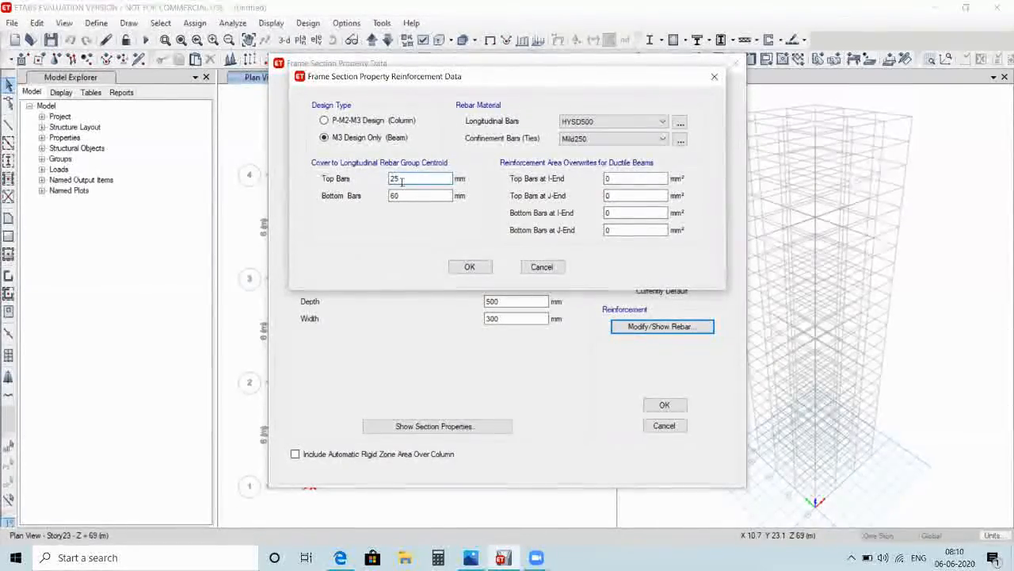
{"action": "left_click", "coordinate": [403, 194]}
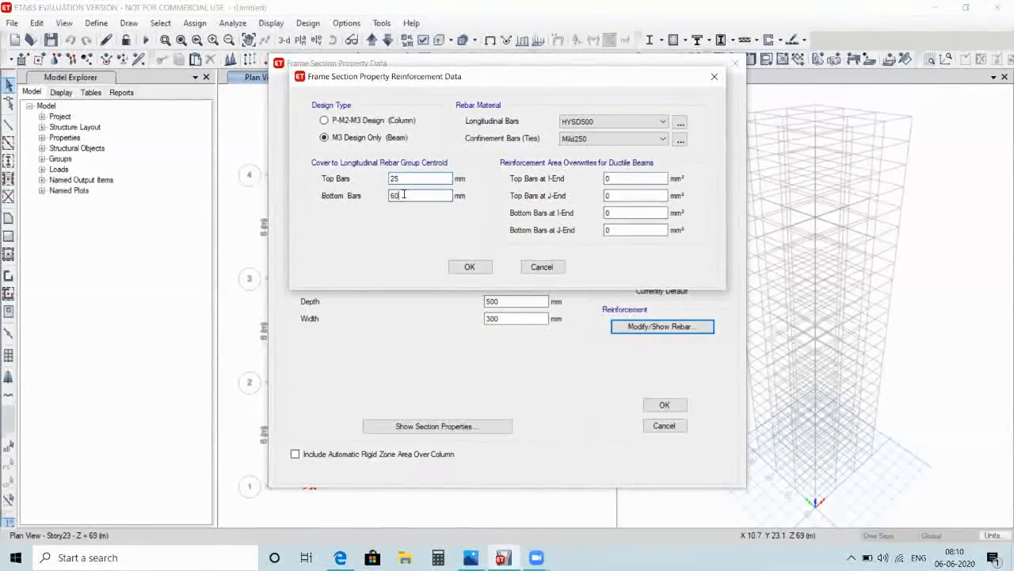
{"action": "key", "text": "BackSpace"}
{"action": "key", "text": "BackSpace"}
{"action": "type", "text": "25"}
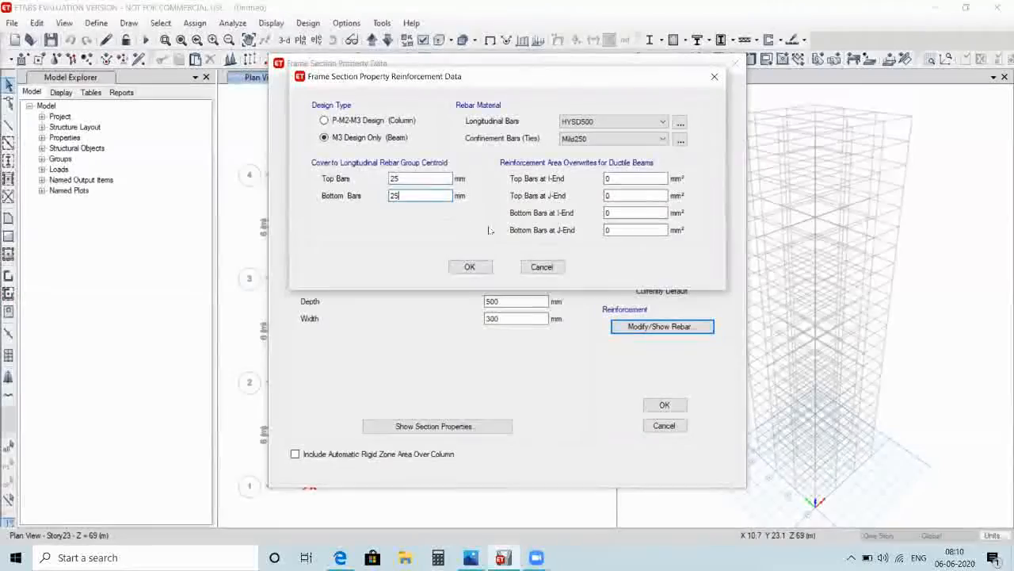
{"action": "left_click", "coordinate": [471, 267]}
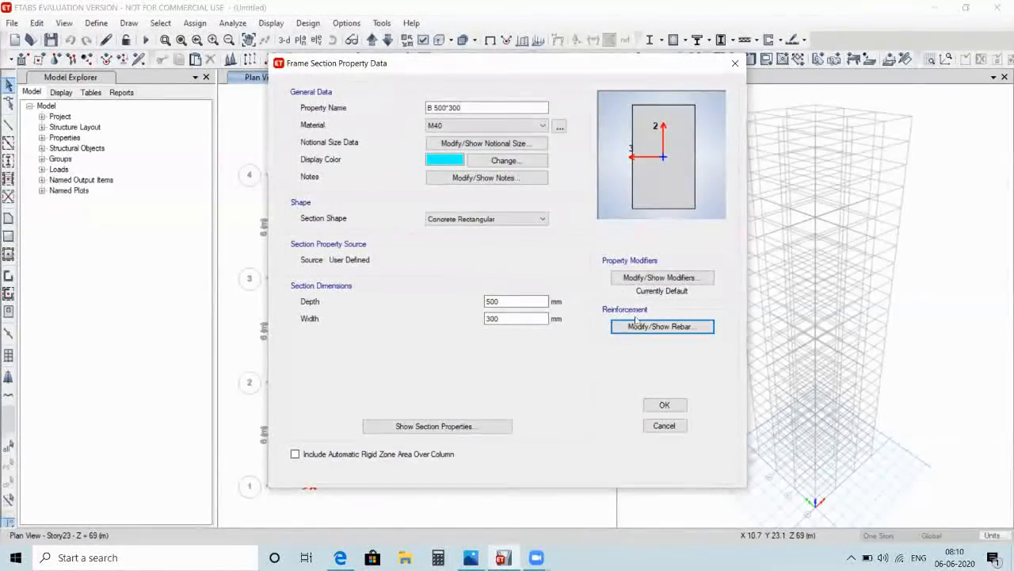
{"action": "left_click", "coordinate": [663, 404]}
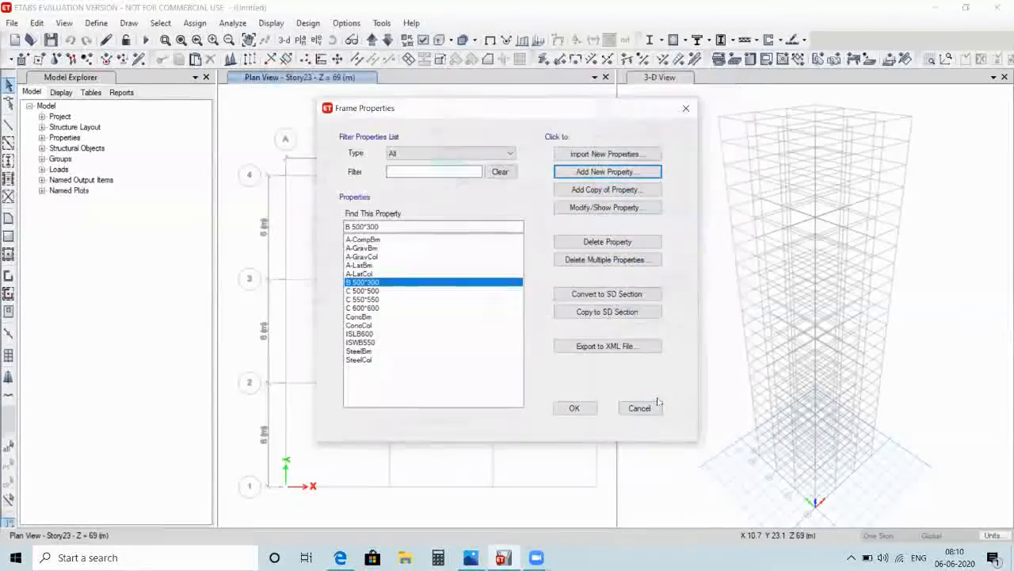
Add a copy of the B 500*300 beam section named B 550*350
{"action": "left_click", "coordinate": [609, 190]}
{"action": "key", "text": "BackSpace"}
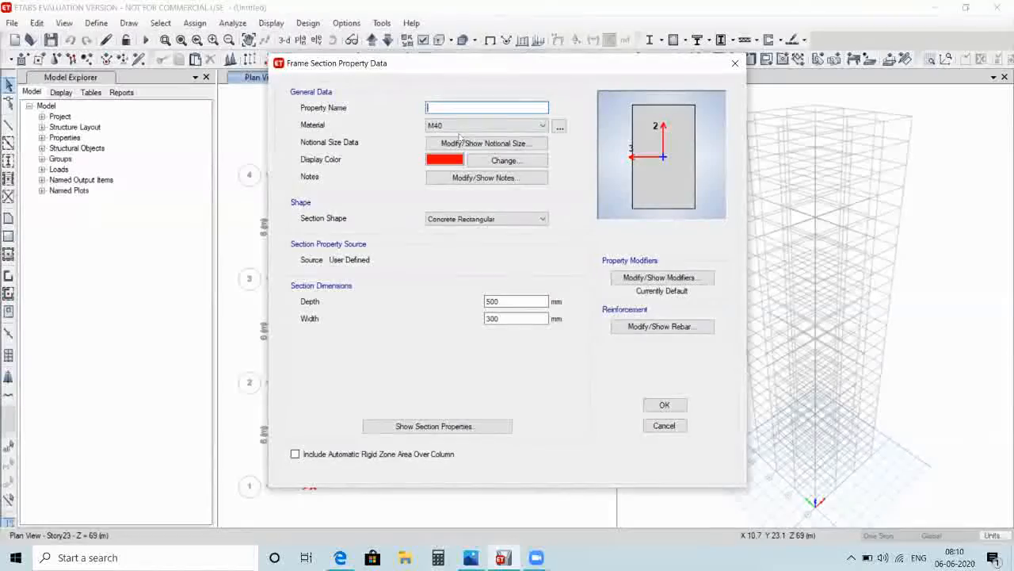
{"action": "type", "text": "B 550*350"}
{"action": "left_click", "coordinate": [664, 404]}
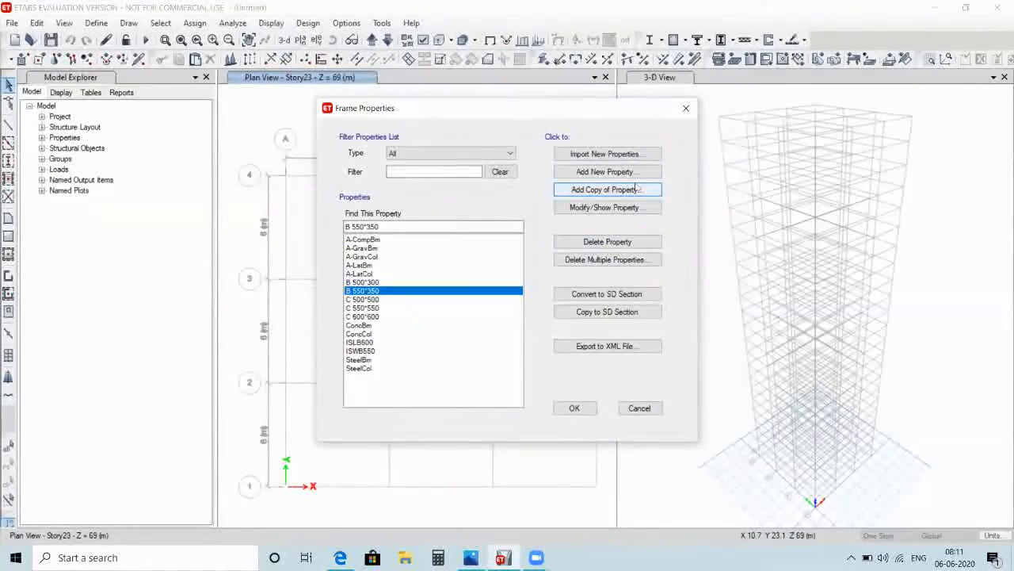
Add a copy of the B 550*350 beam section named B 600*300
{"action": "left_click", "coordinate": [634, 190]}
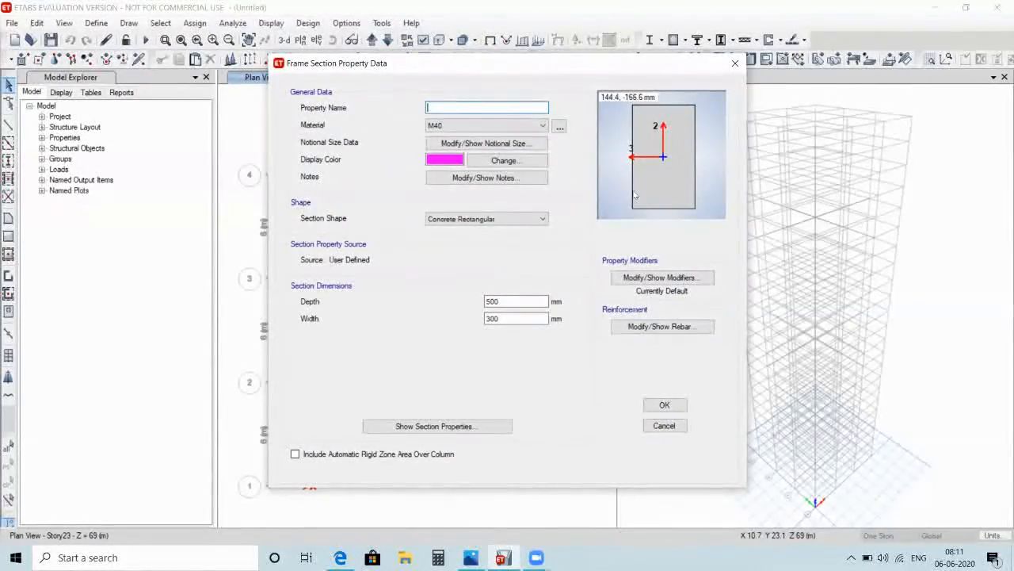
{"action": "type", "text": "B 6"}
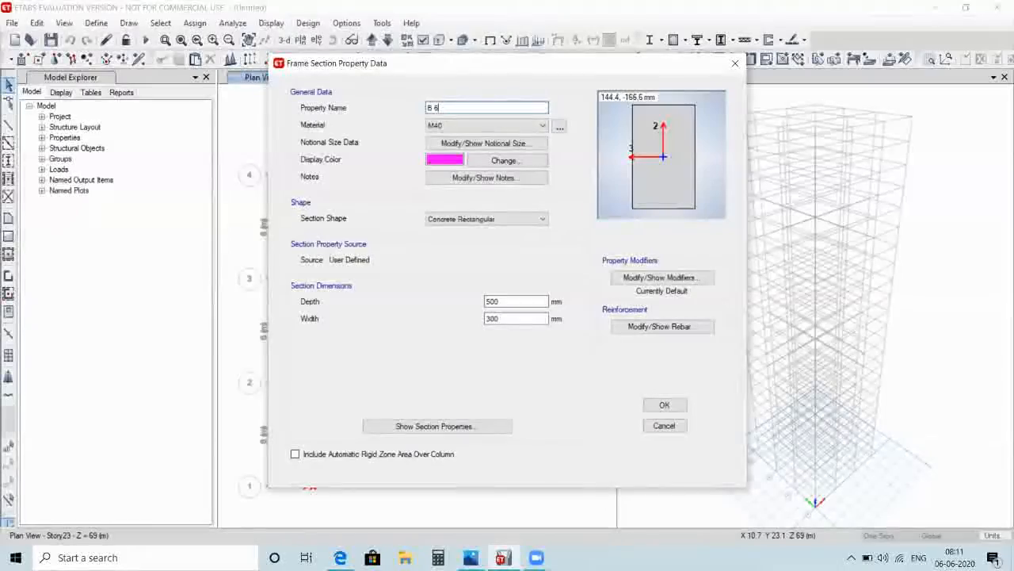
{"action": "type", "text": "00*3000"}
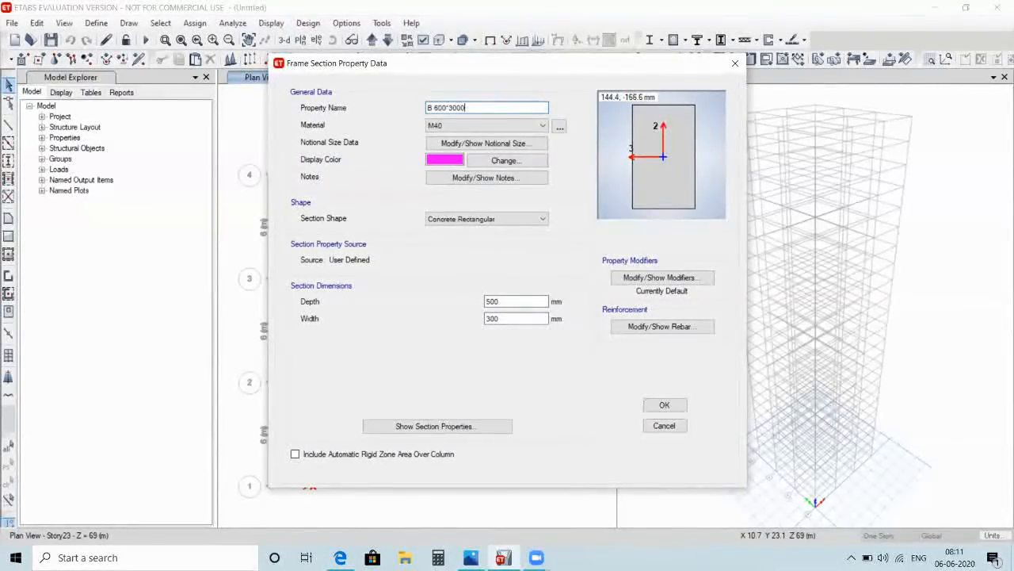
{"action": "key", "text": "BackSpace"}
{"action": "left_click", "coordinate": [664, 405]}
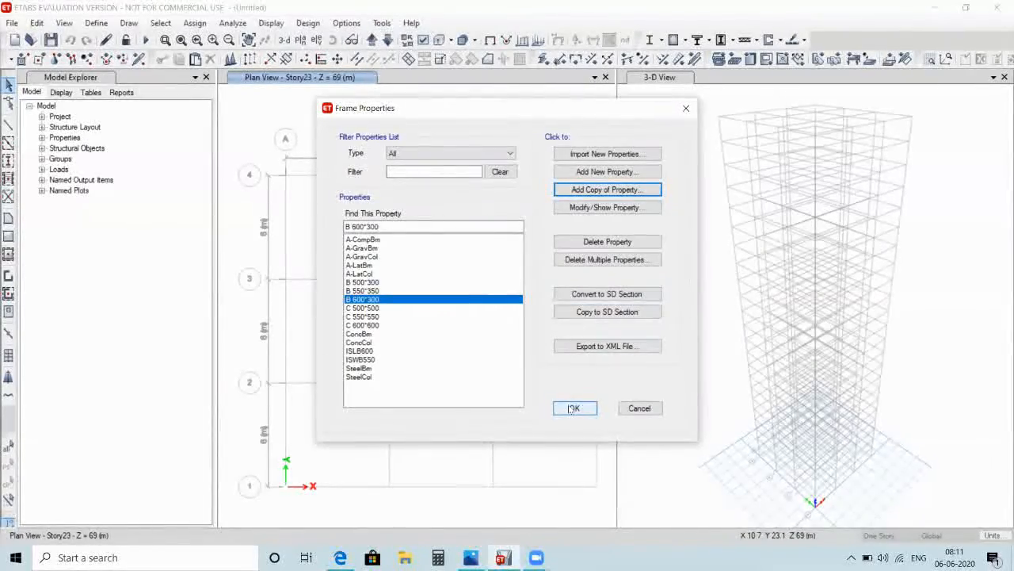
Add a new frame property with the Auto Select section shape and name it BEAM AUTO SELECT
{"action": "left_click", "coordinate": [606, 171]}
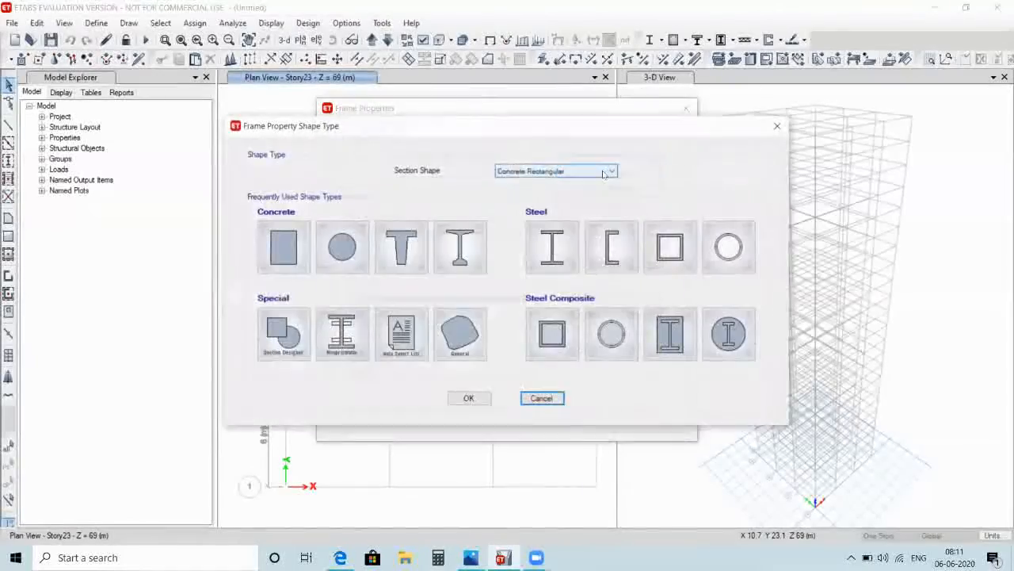
{"action": "left_click", "coordinate": [542, 171]}
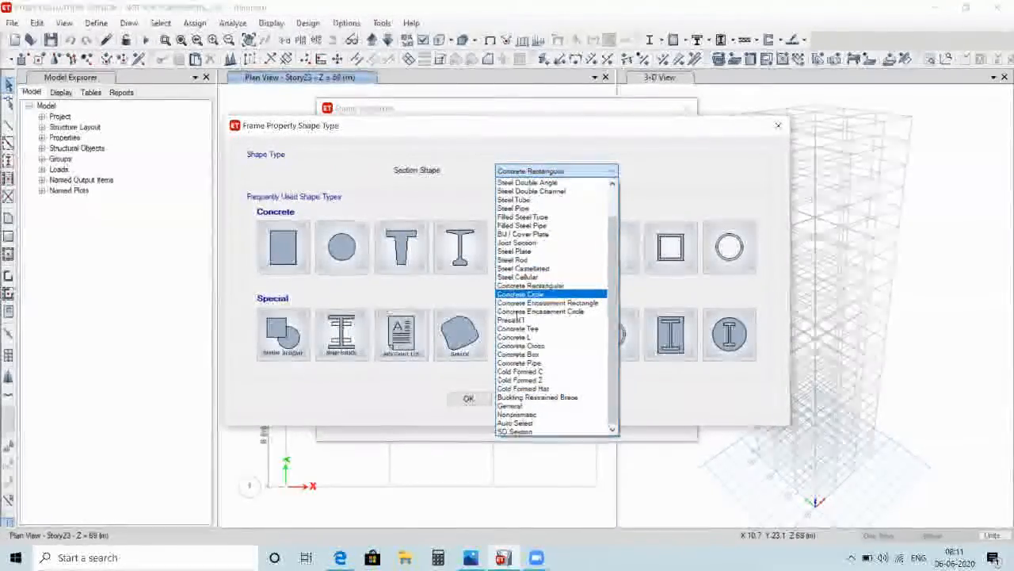
{"action": "left_click", "coordinate": [526, 425]}
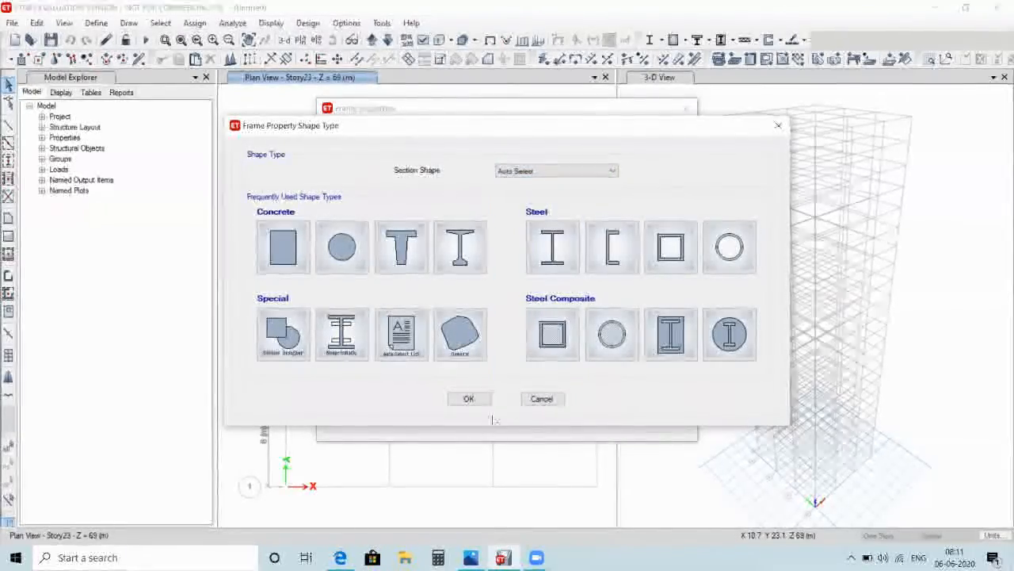
{"action": "left_click", "coordinate": [469, 399]}
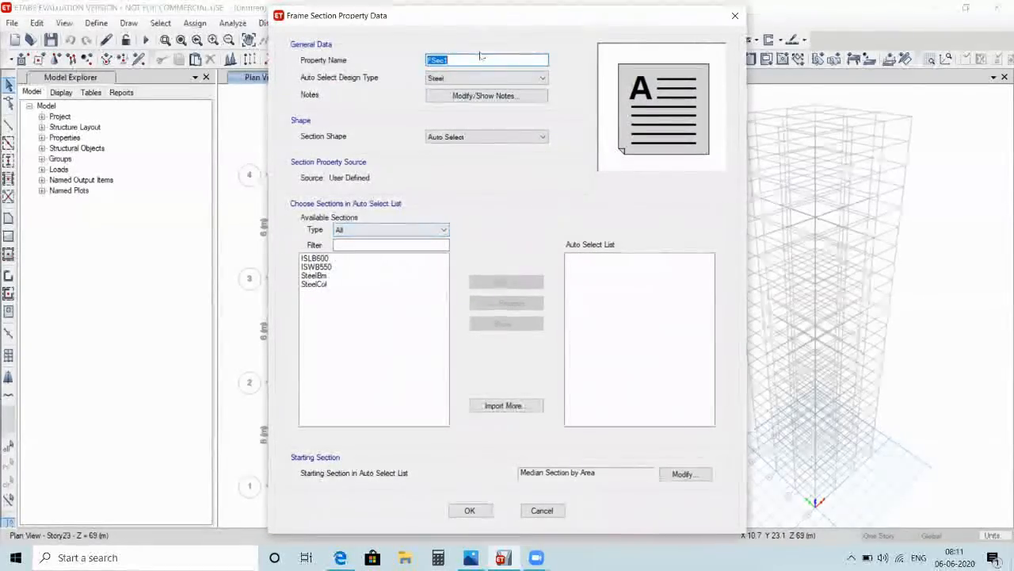
{"action": "key", "text": "BackSpace"}
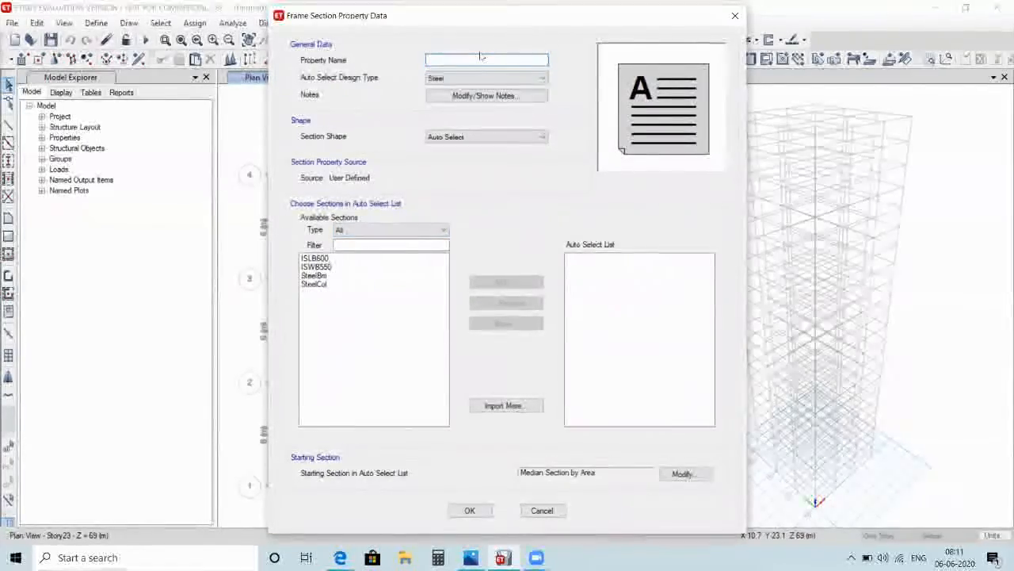
{"action": "type", "text": "BEAM"}
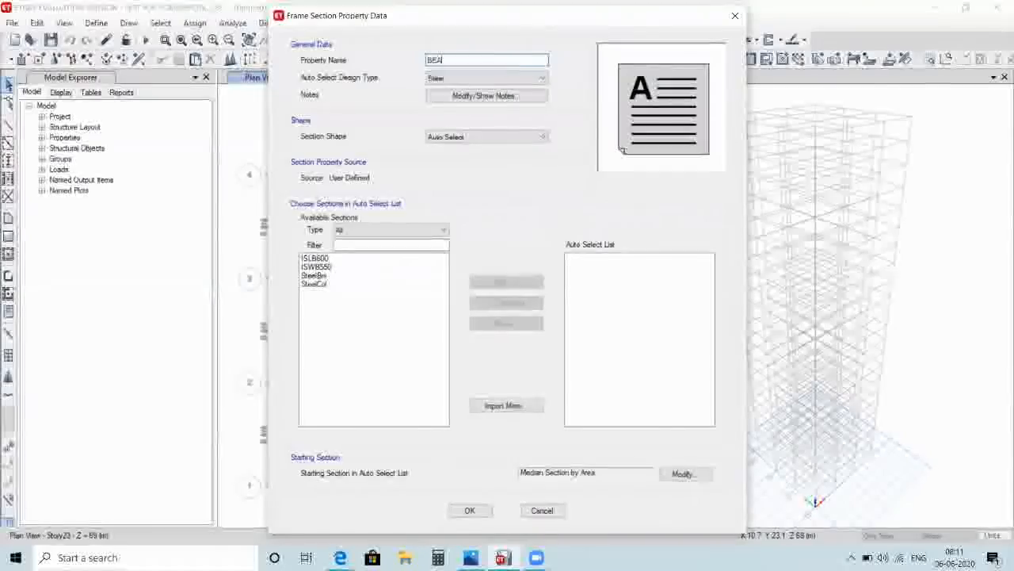
{"action": "type", "text": " A"}
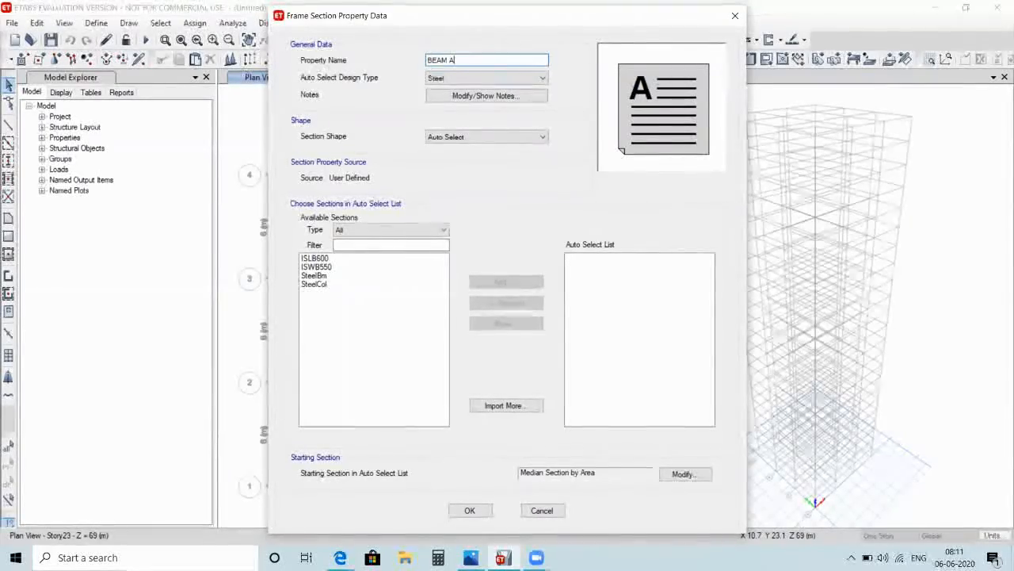
{"action": "type", "text": "UTO S"}
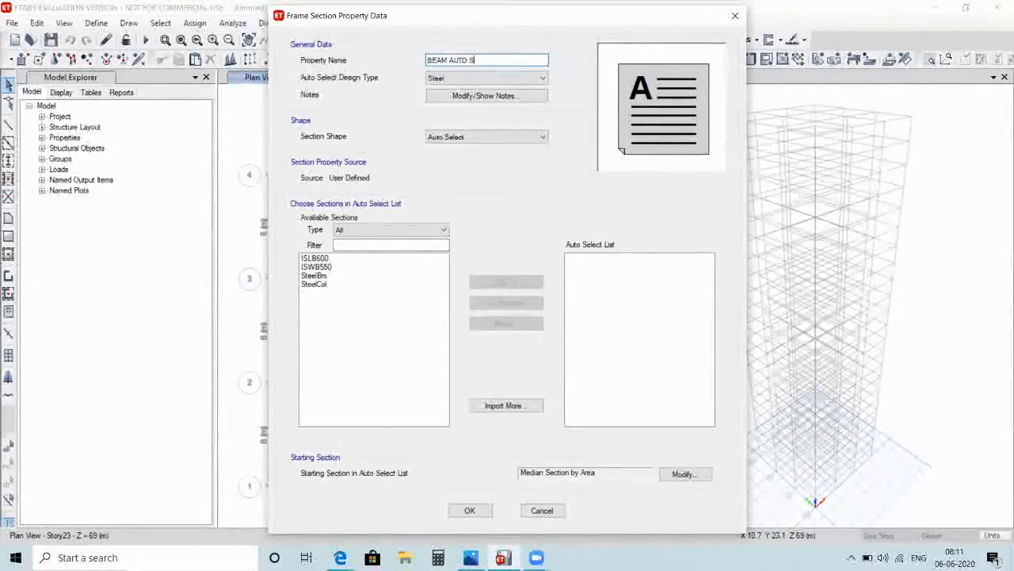
{"action": "type", "text": "ELECT"}
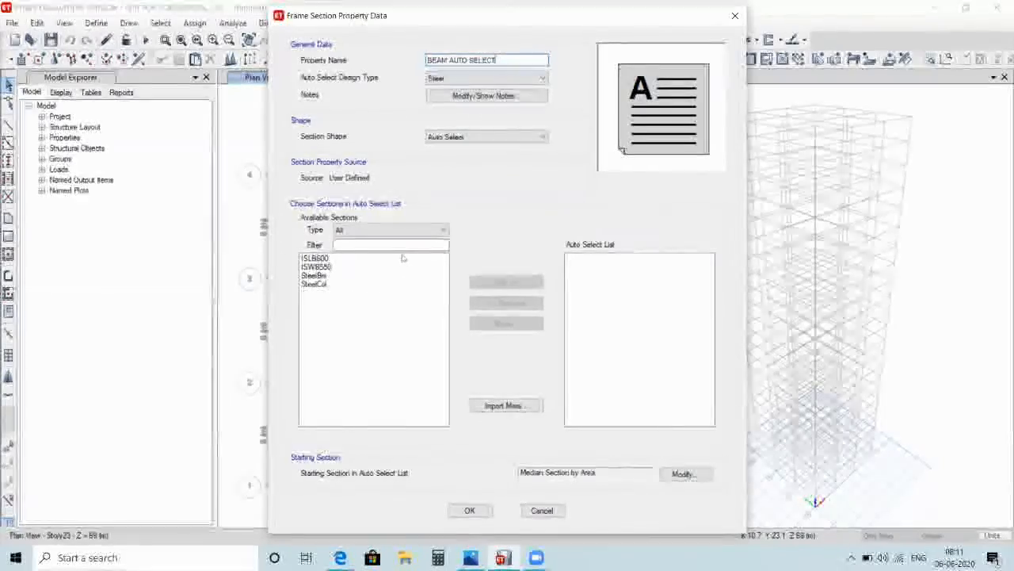
Set the beam list's design type to Concrete, add B 500*300, B 550*350 and B 600*300 to it, and accept the property
{"action": "left_click", "coordinate": [479, 77]}
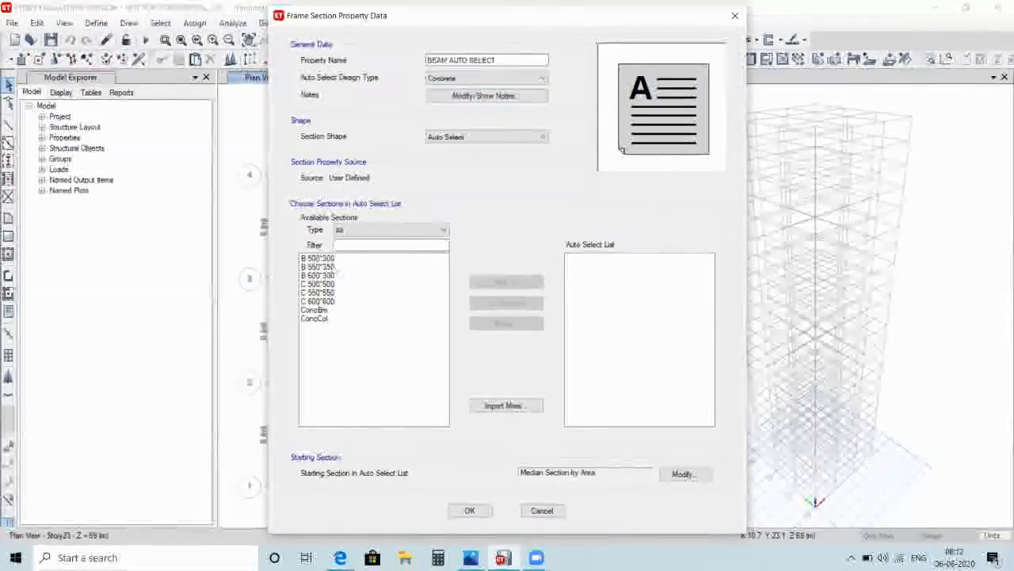
{"action": "left_click", "coordinate": [328, 259]}
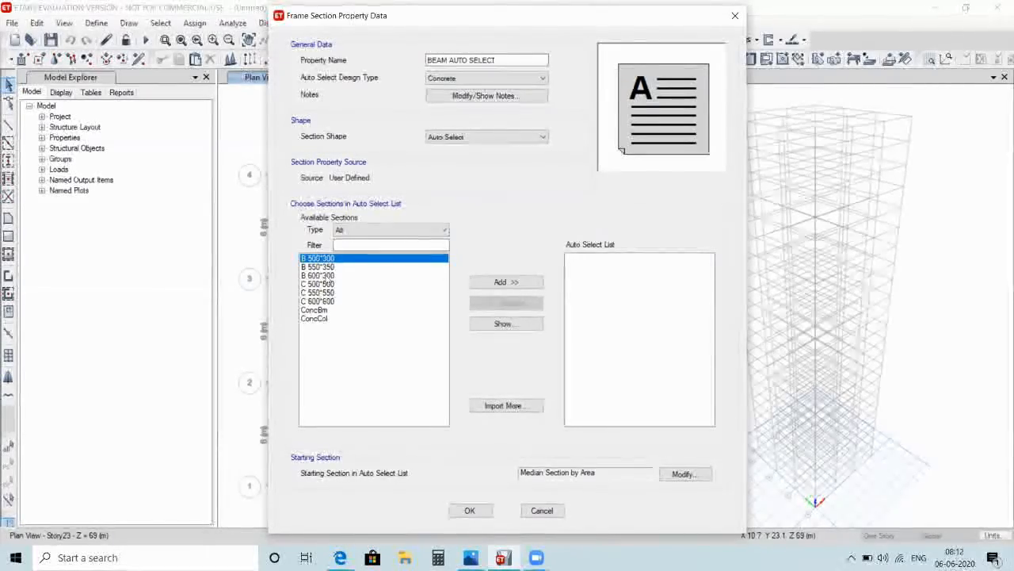
{"action": "left_click", "coordinate": [435, 273], "text": "shift"}
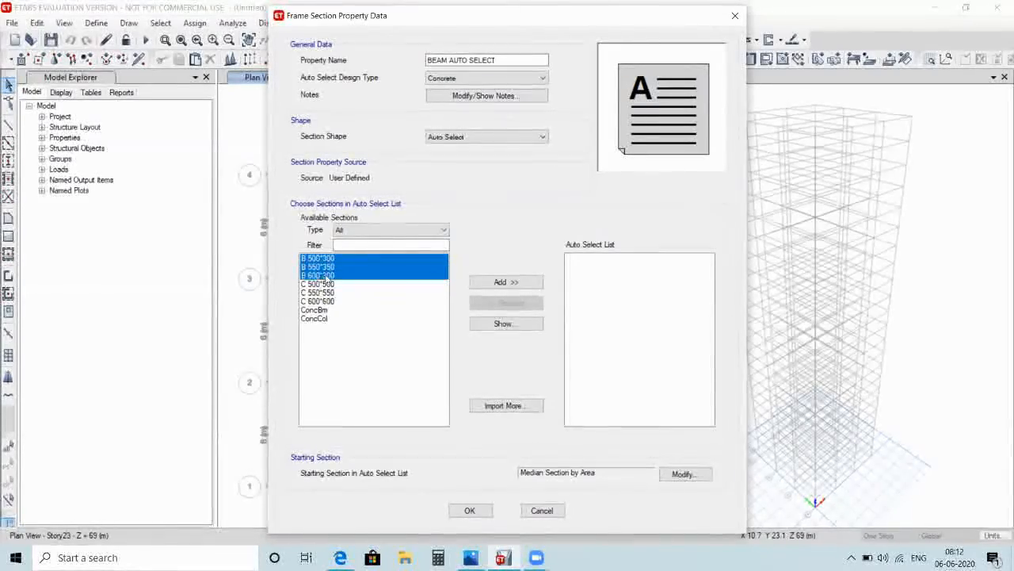
{"action": "left_click", "coordinate": [479, 283]}
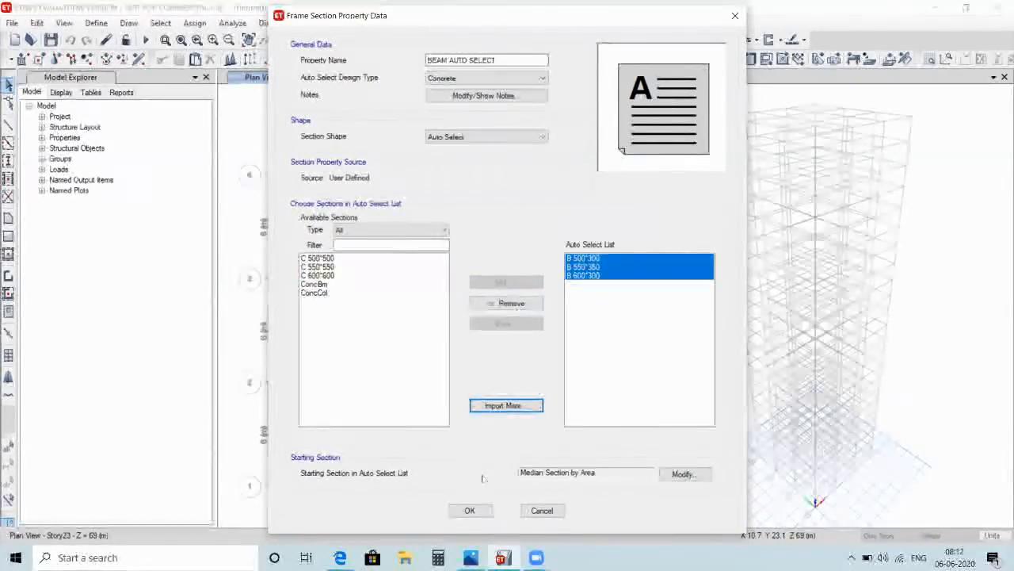
{"action": "left_click", "coordinate": [470, 511]}
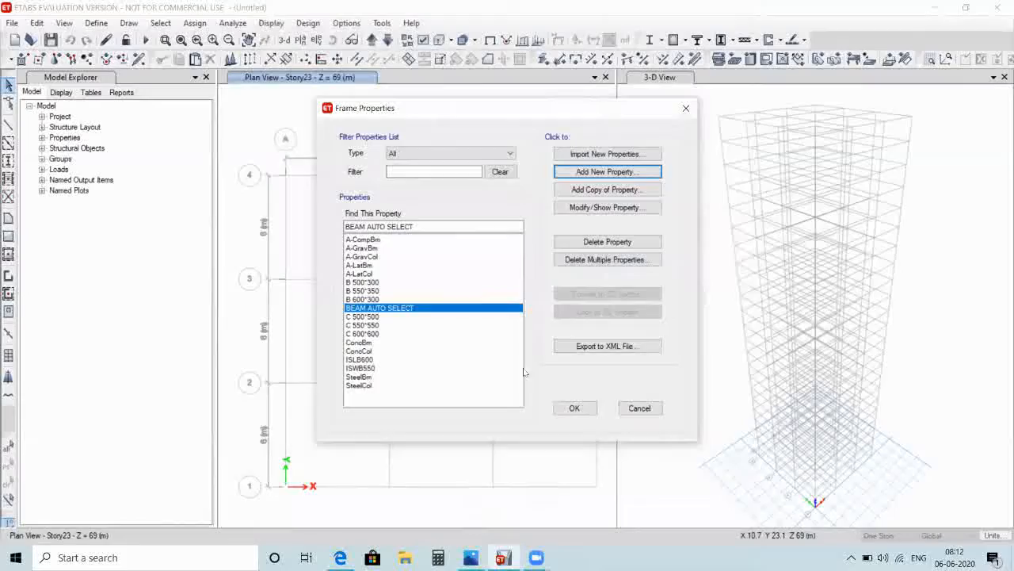
Add another Auto Select frame property and name it COLUMN Auto select
{"action": "left_click", "coordinate": [621, 172]}
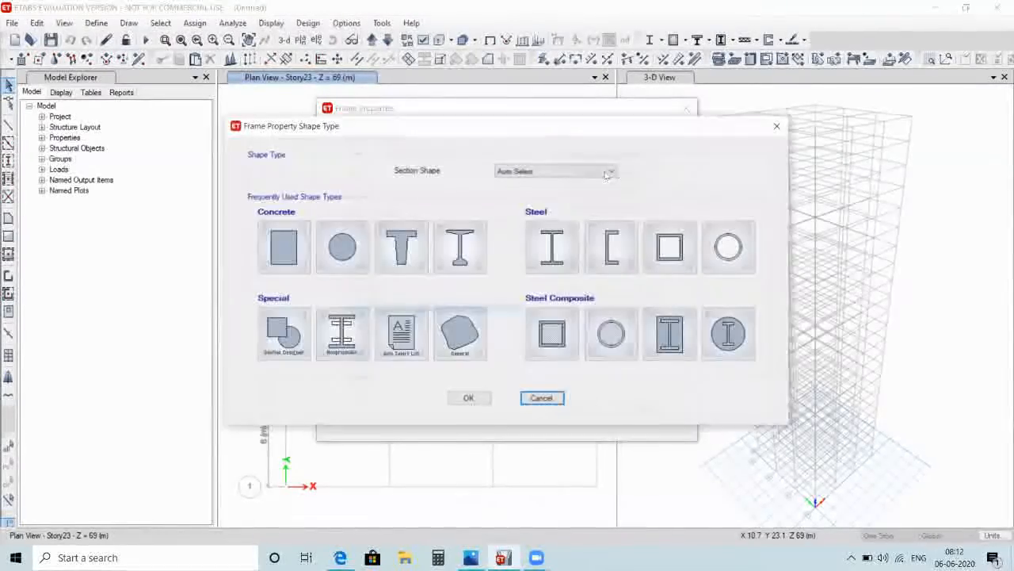
{"action": "left_click", "coordinate": [476, 402]}
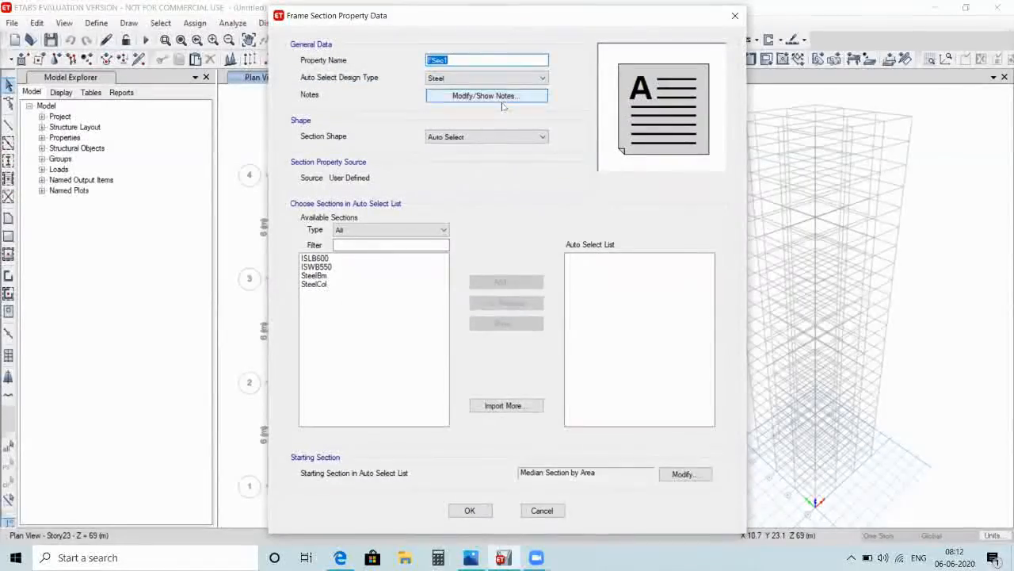
{"action": "key", "text": "BackSpace"}
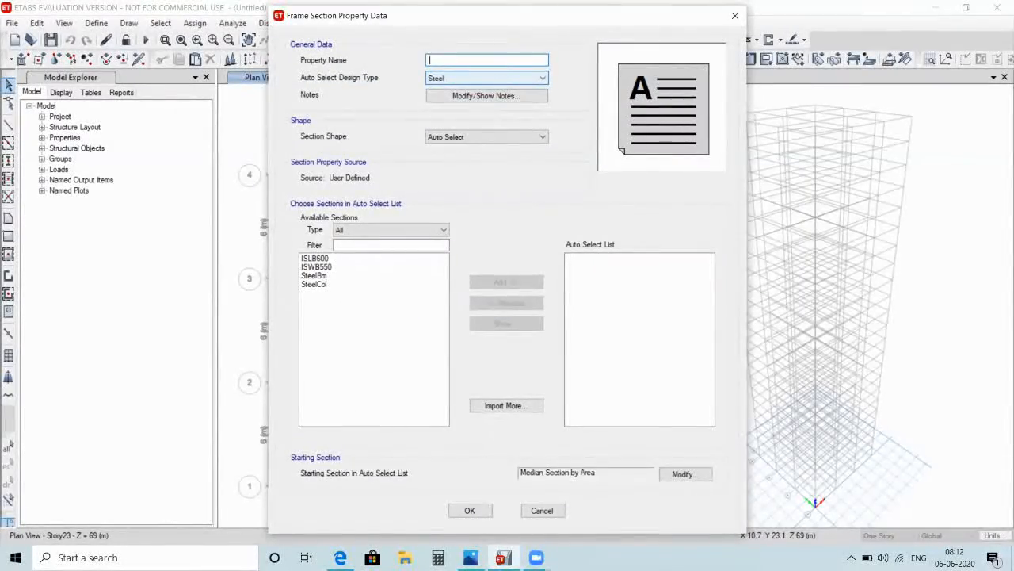
{"action": "type", "text": "COLUMN Auto select"}
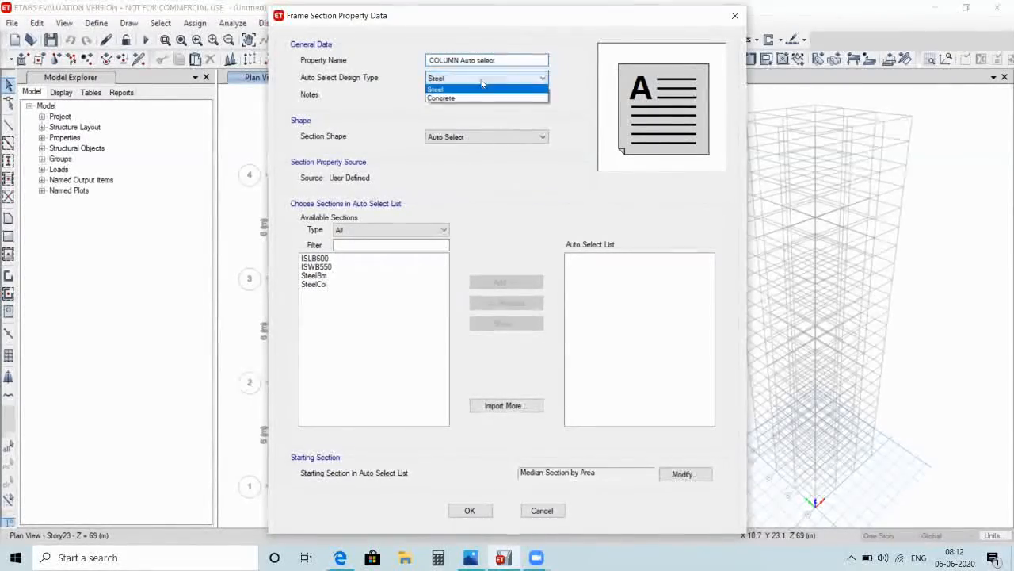
Make the column list a Concrete design type containing C 500*500, C 550*550 and C 600*600, and accept all frame properties
{"action": "left_click", "coordinate": [457, 99]}
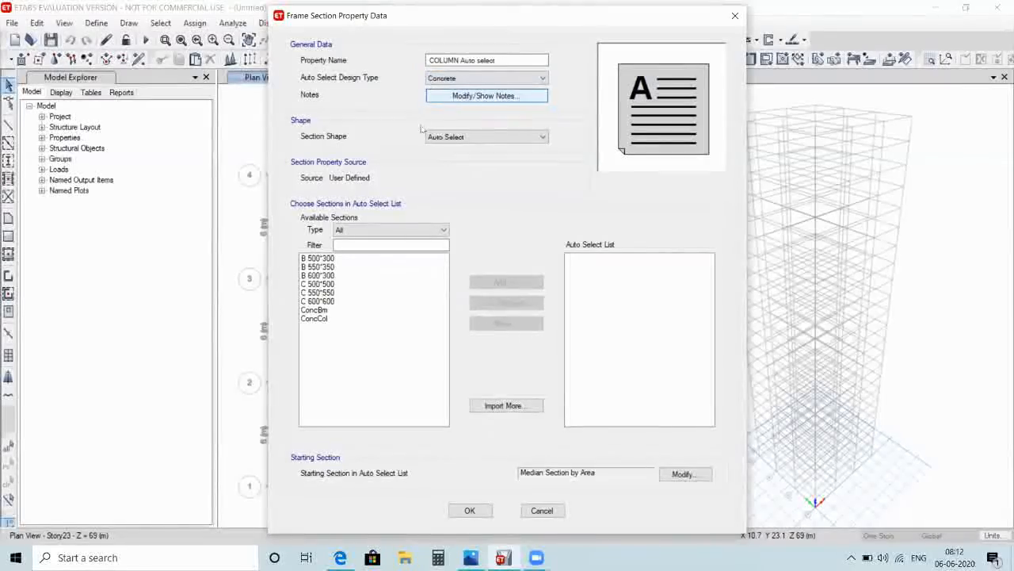
{"action": "left_click", "coordinate": [330, 283]}
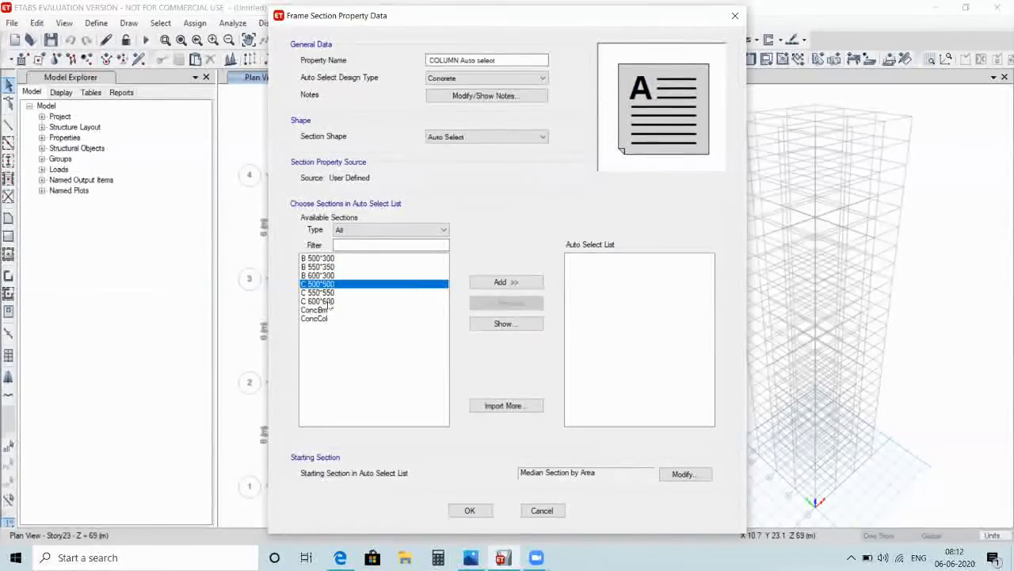
{"action": "left_click", "coordinate": [330, 302], "text": "shift"}
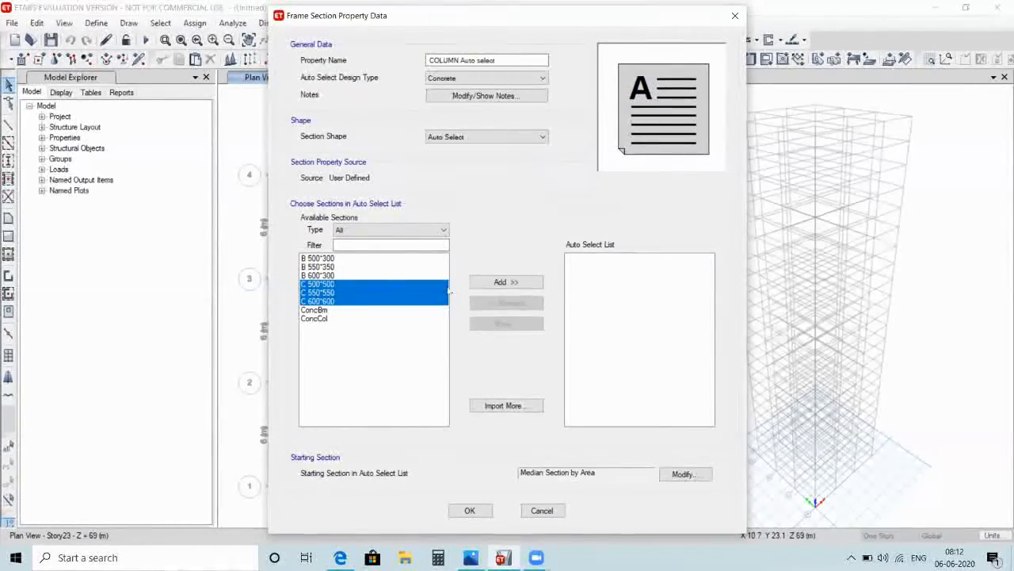
{"action": "left_click", "coordinate": [506, 282]}
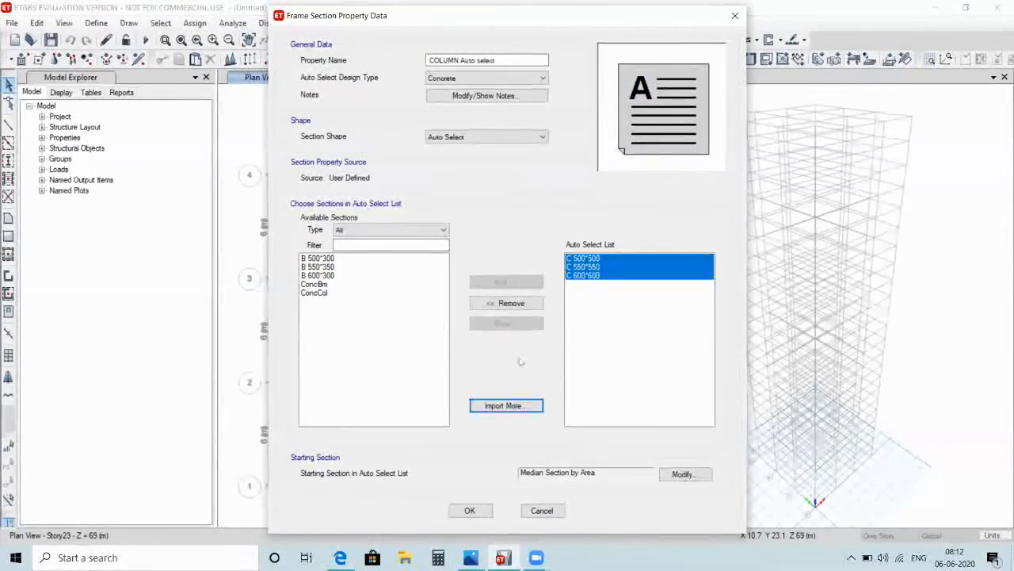
{"action": "left_click", "coordinate": [474, 510]}
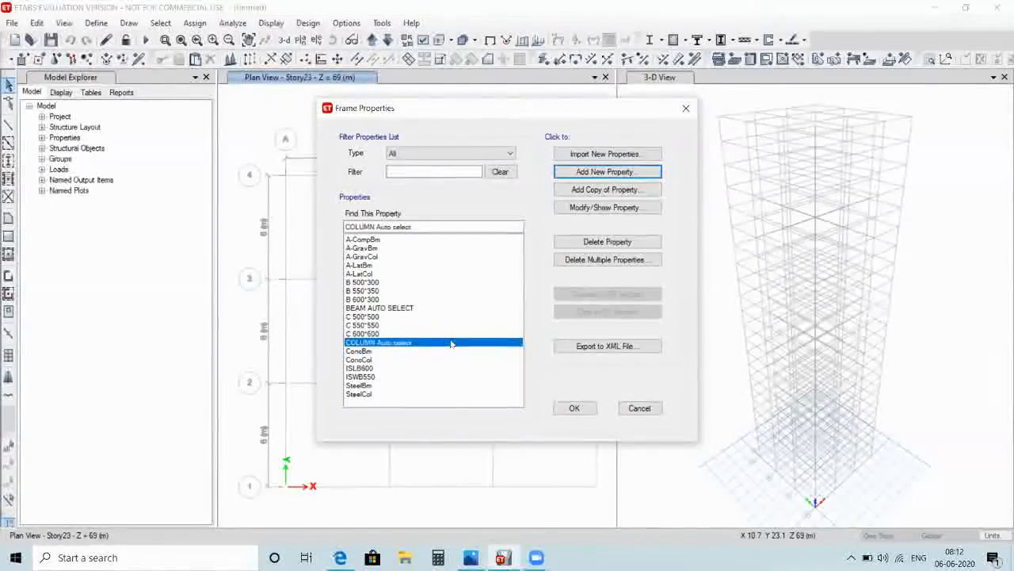
{"action": "left_click", "coordinate": [572, 409]}
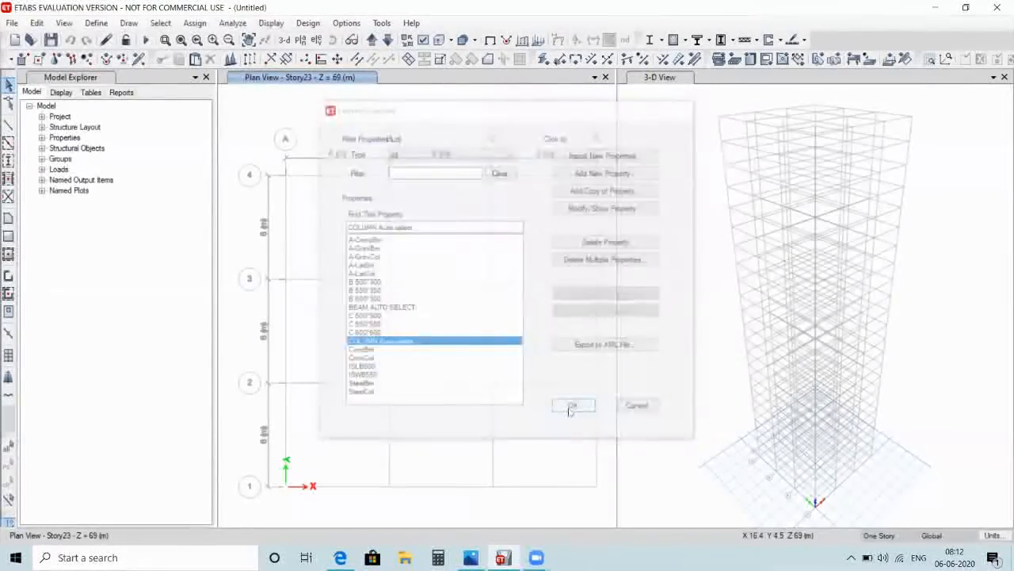
Add a new slab section property named Slab 150 with M40 as the slab material
{"action": "left_click", "coordinate": [96, 22]}
{"action": "mouse_move", "coordinate": [119, 61]}
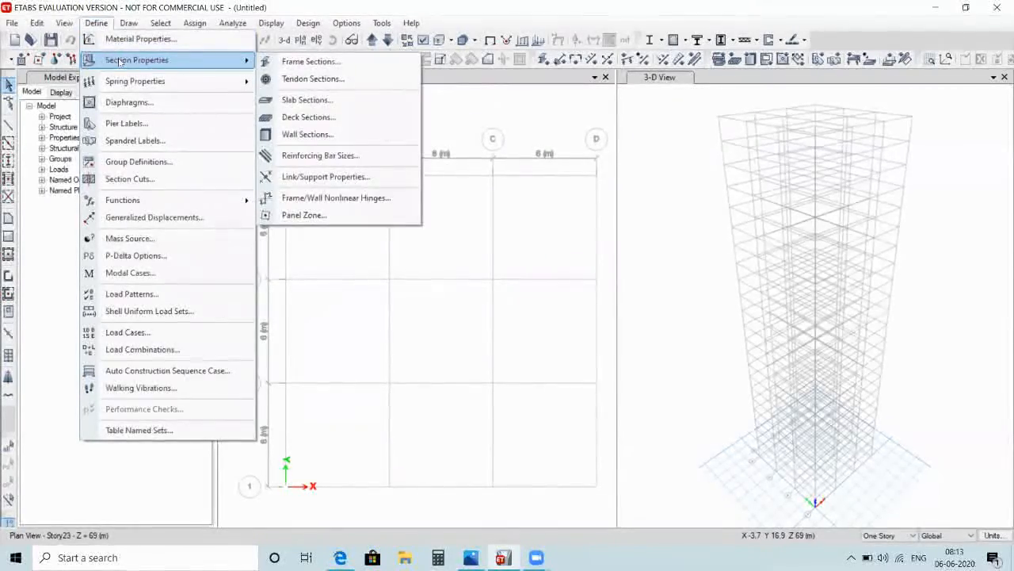
{"action": "left_click", "coordinate": [305, 100]}
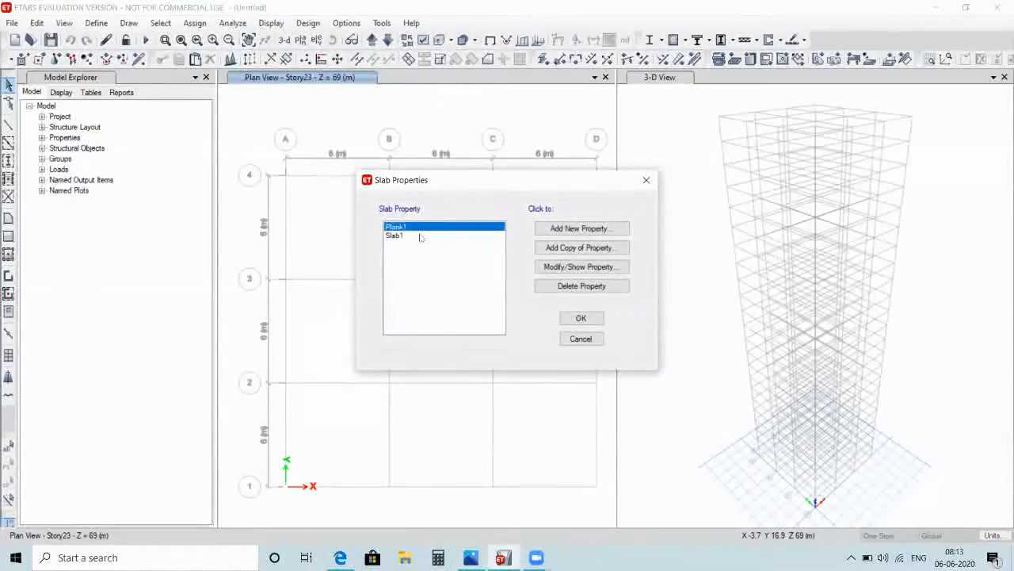
{"action": "left_click", "coordinate": [553, 229]}
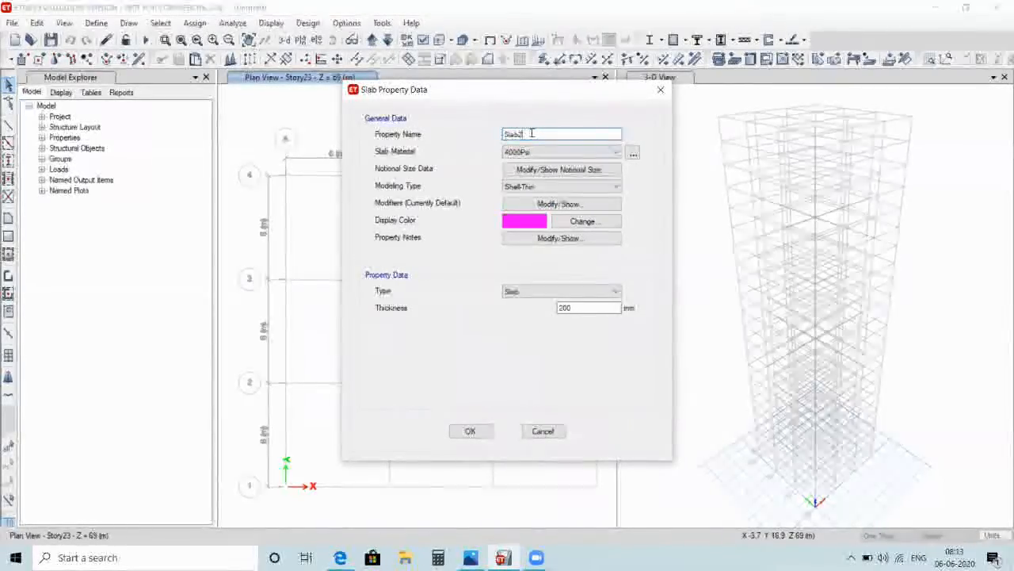
{"action": "key", "text": "BackSpace"}
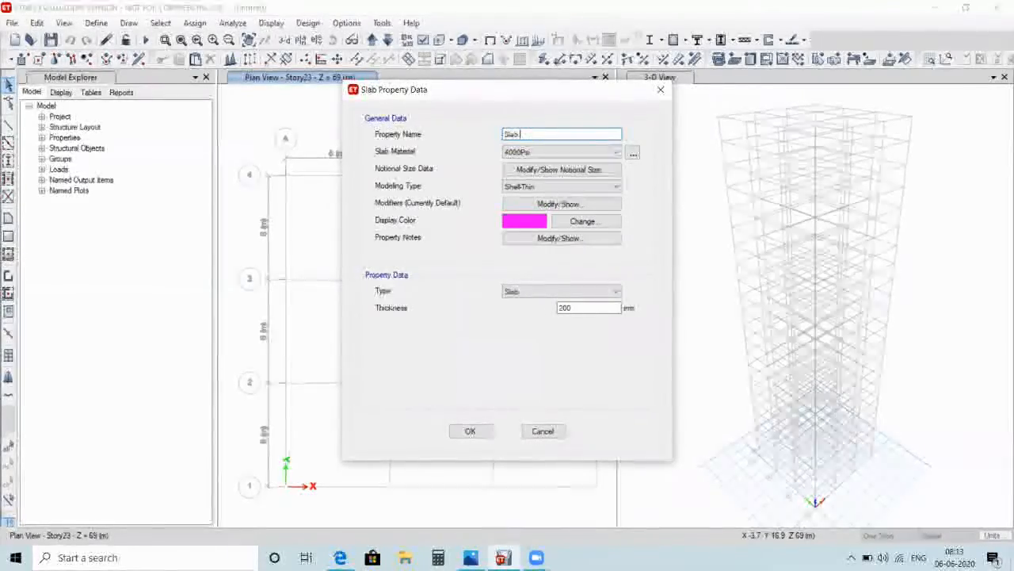
{"action": "type", "text": "150"}
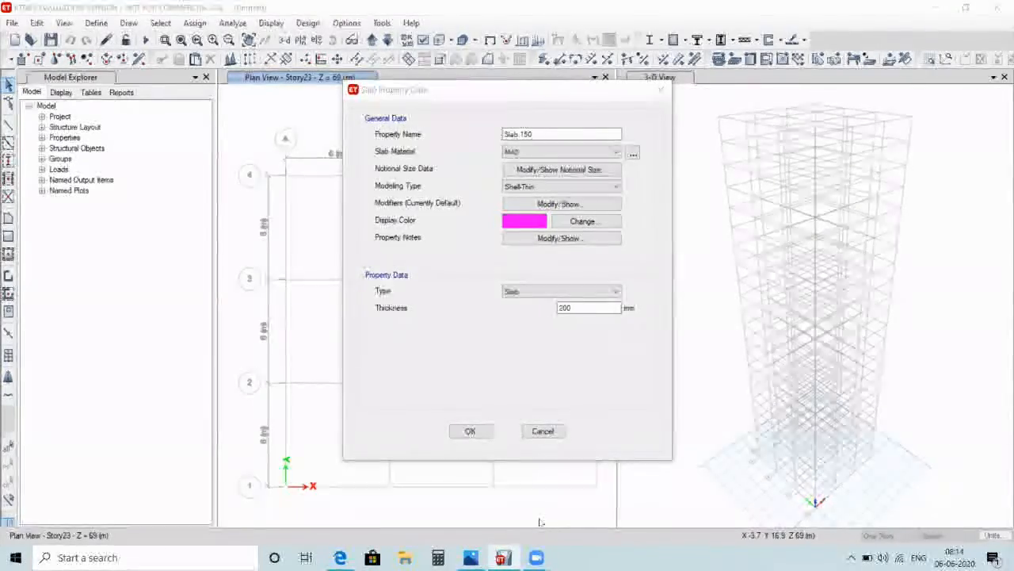
Set the Slab 150 thickness to 150 mm and accept the slab property
{"action": "left_click", "coordinate": [580, 308]}
{"action": "key", "text": "BackSpace"}
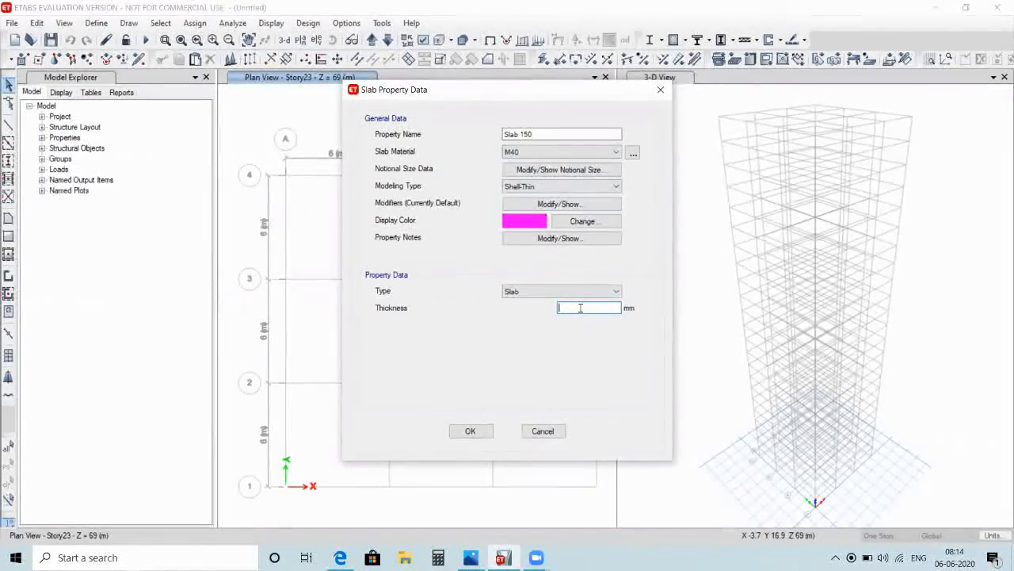
{"action": "type", "text": "150"}
{"action": "left_click", "coordinate": [472, 431]}
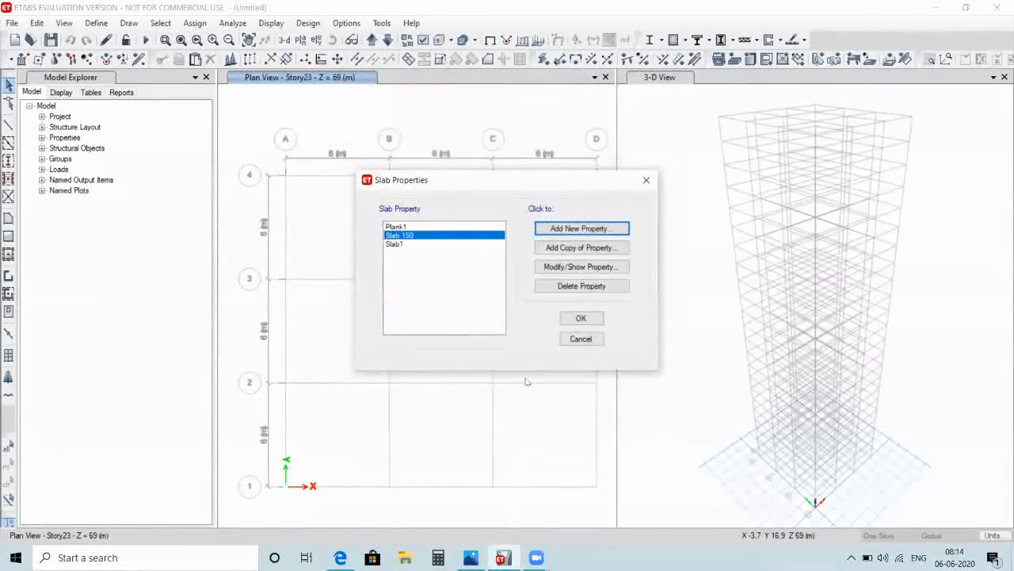
Accept the slab properties and start Quick Draw Columns on the Story1 plan with drawing applied to Similar Stories
{"action": "left_click", "coordinate": [580, 319]}
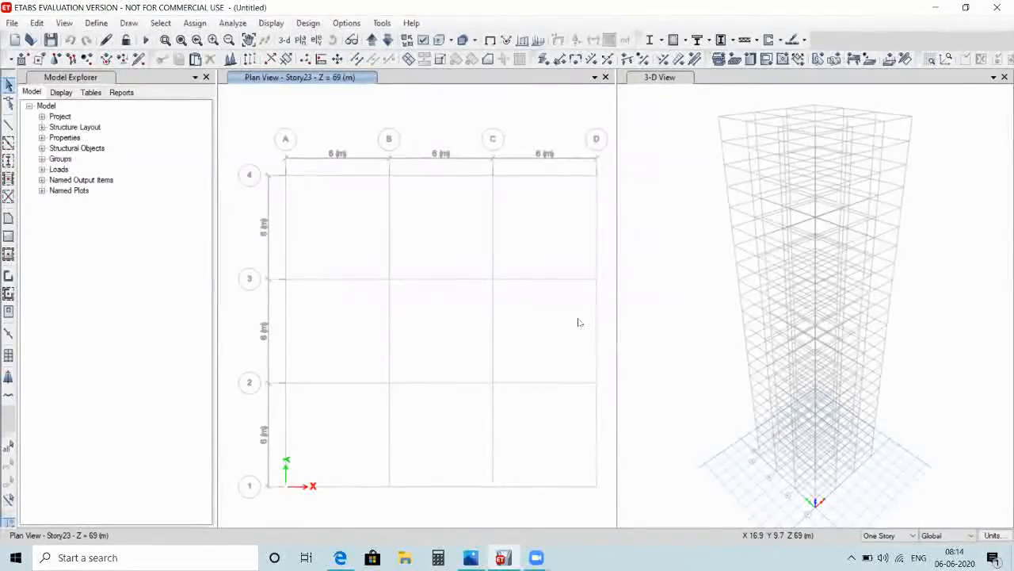
{"action": "left_click", "coordinate": [130, 24]}
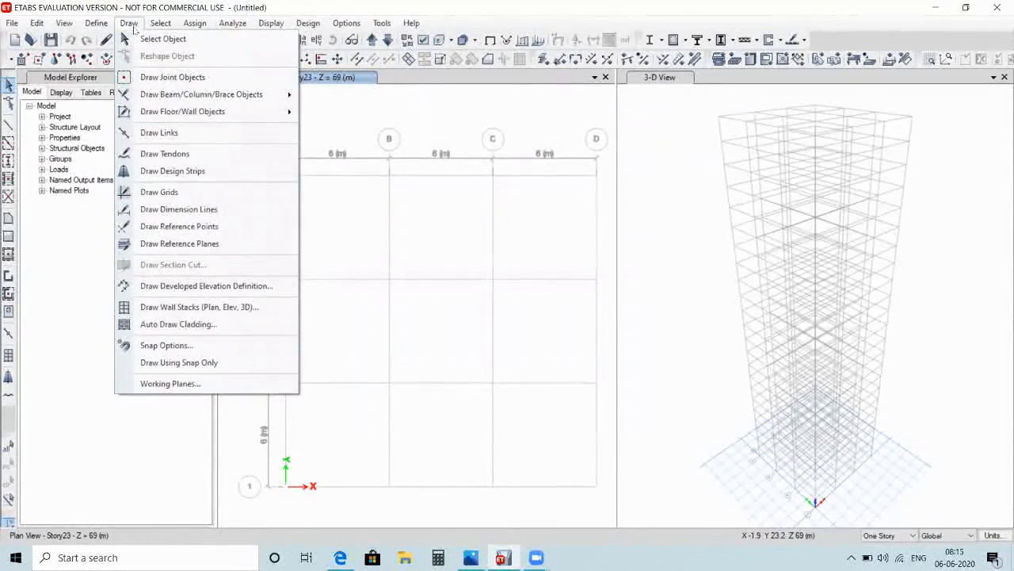
{"action": "mouse_move", "coordinate": [196, 94]}
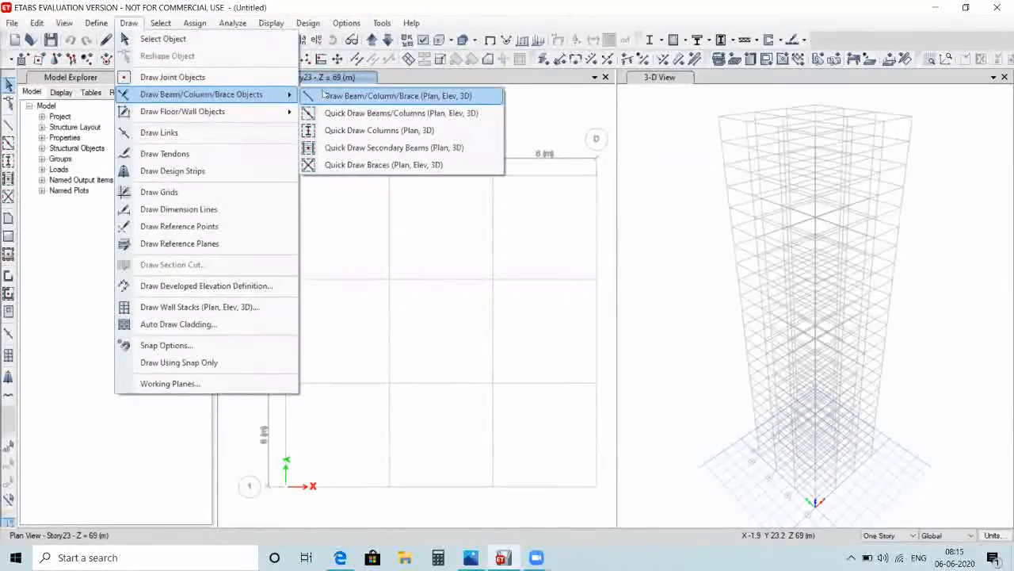
{"action": "left_click", "coordinate": [342, 130]}
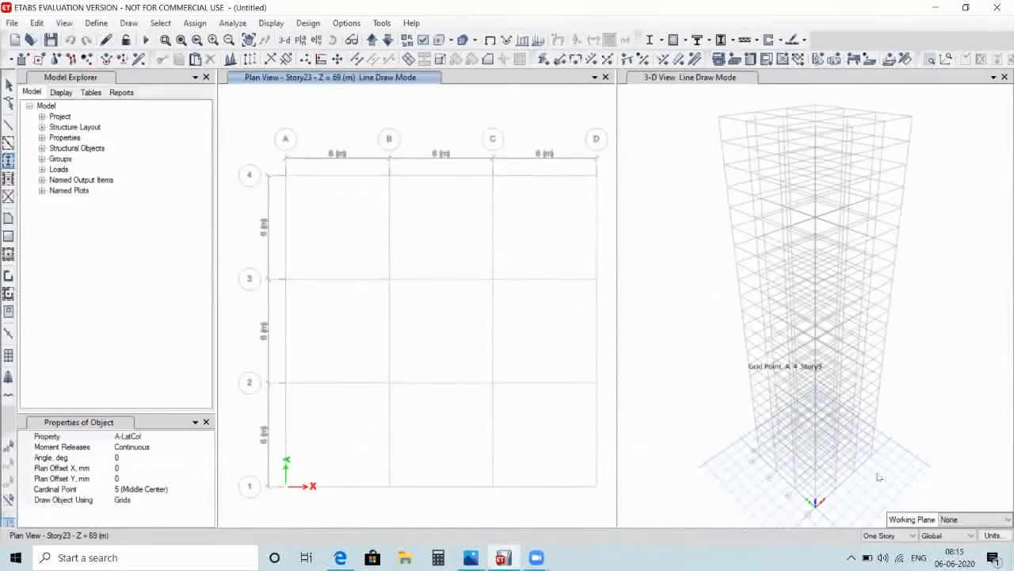
{"action": "left_click", "coordinate": [912, 536]}
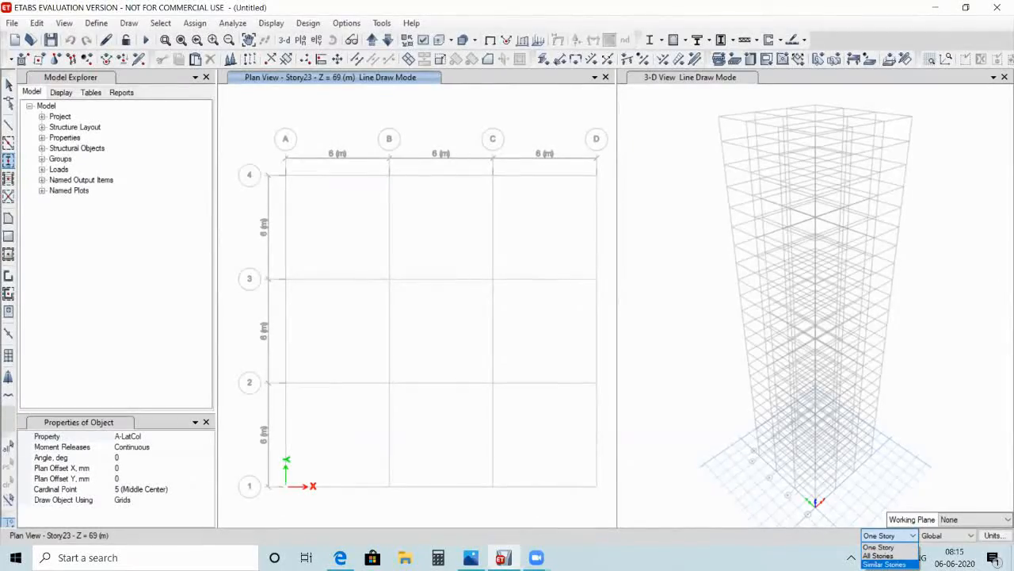
{"action": "left_click", "coordinate": [885, 563]}
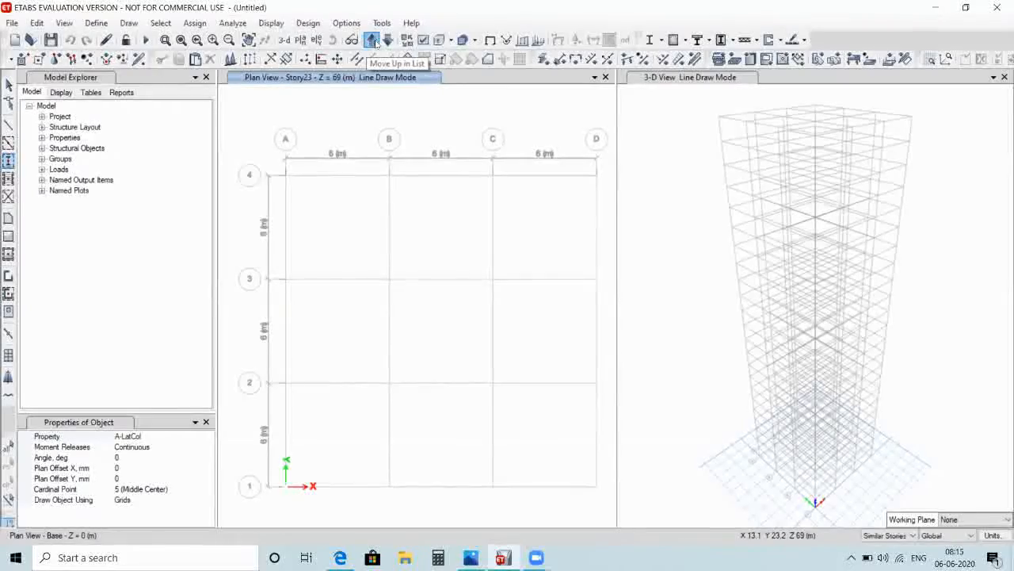
{"action": "left_click", "coordinate": [376, 43]}
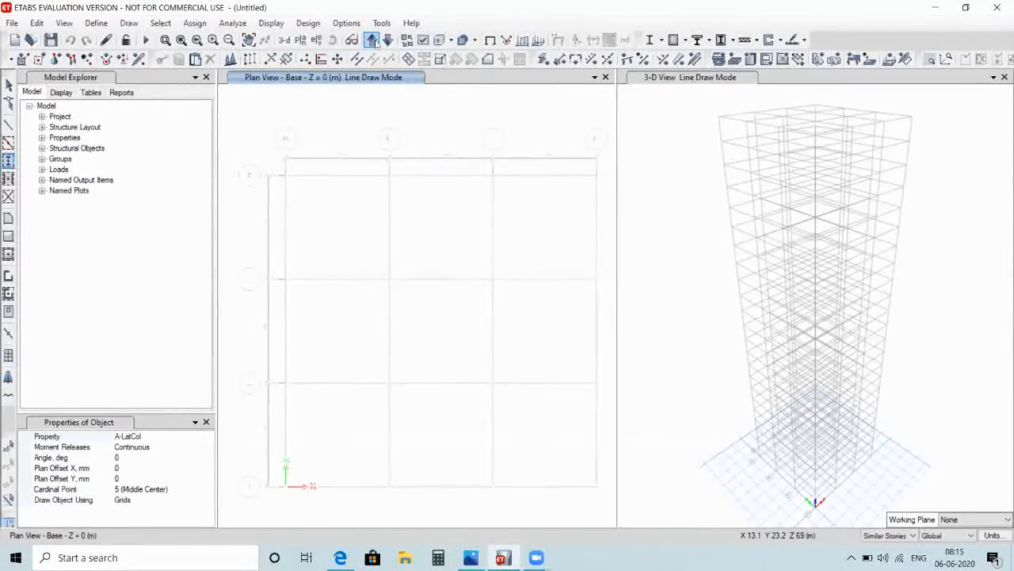
{"action": "left_click", "coordinate": [376, 43]}
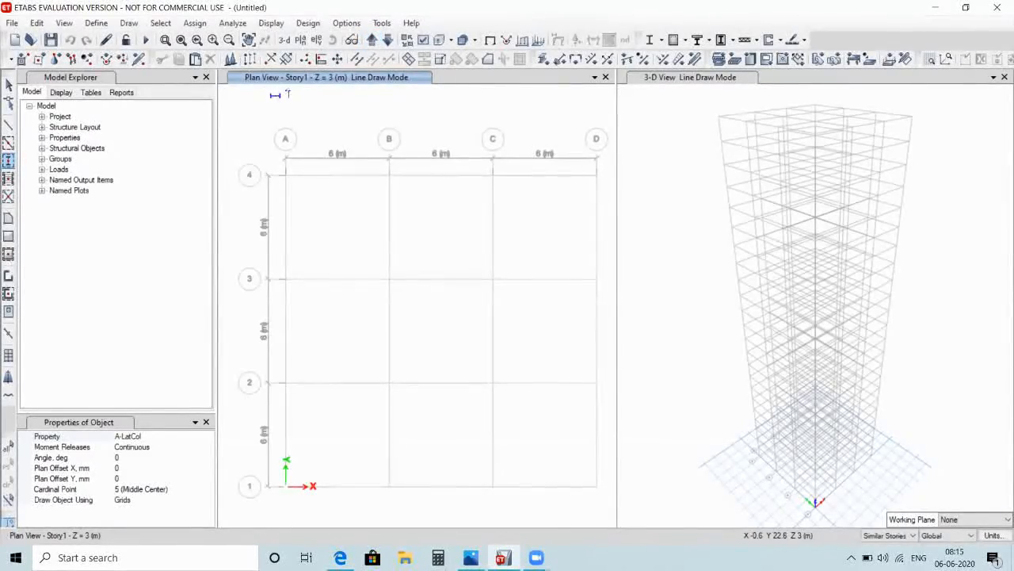
Draw columns with the COLUMN Auto select property at every grid intersection from A to D and 1 to 4 on Story1
{"action": "left_click", "coordinate": [142, 446]}
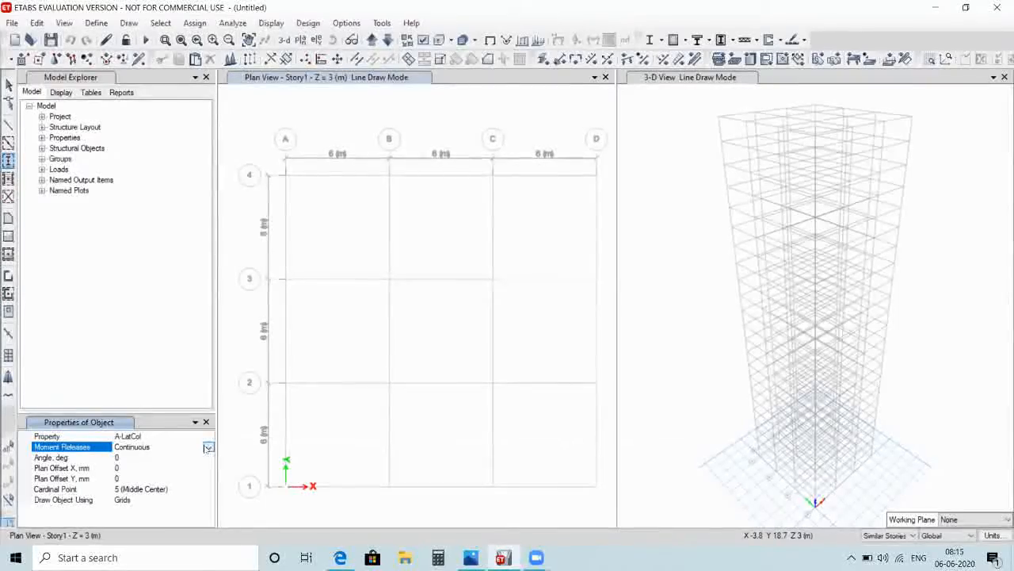
{"action": "left_click", "coordinate": [181, 435]}
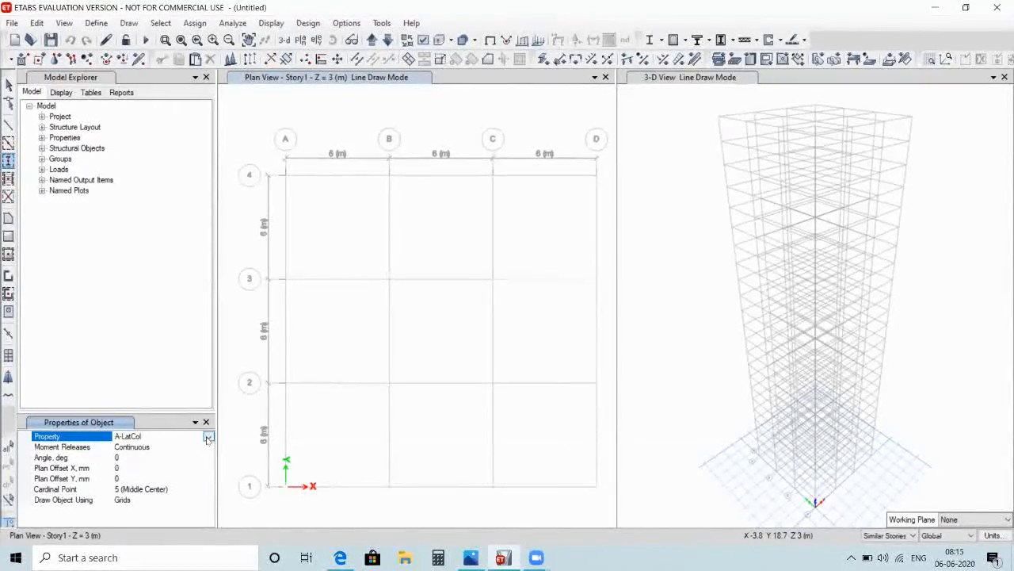
{"action": "left_click", "coordinate": [208, 435]}
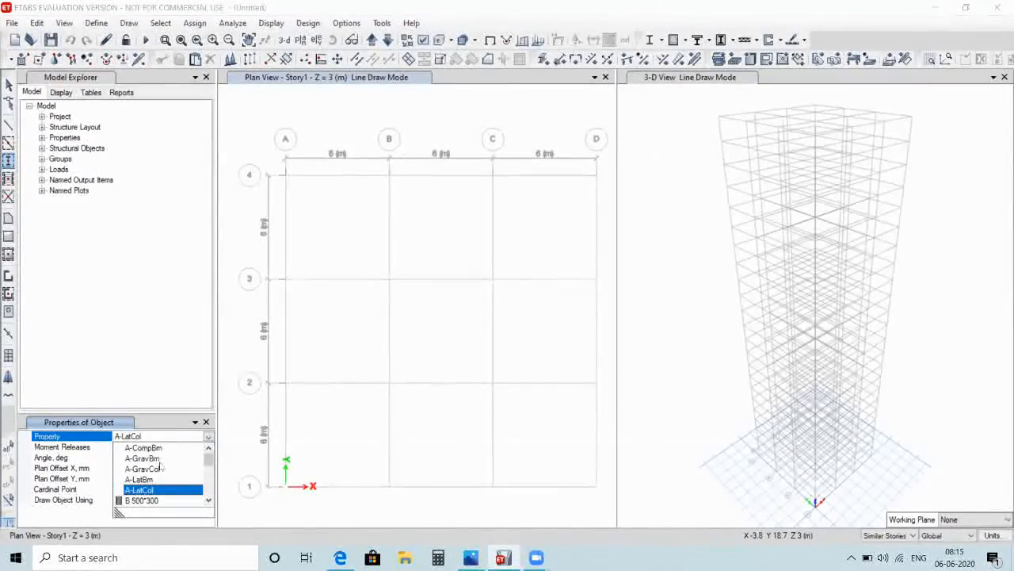
{"action": "scroll", "coordinate": [161, 468], "scroll_direction": "down", "scroll_amount": 2}
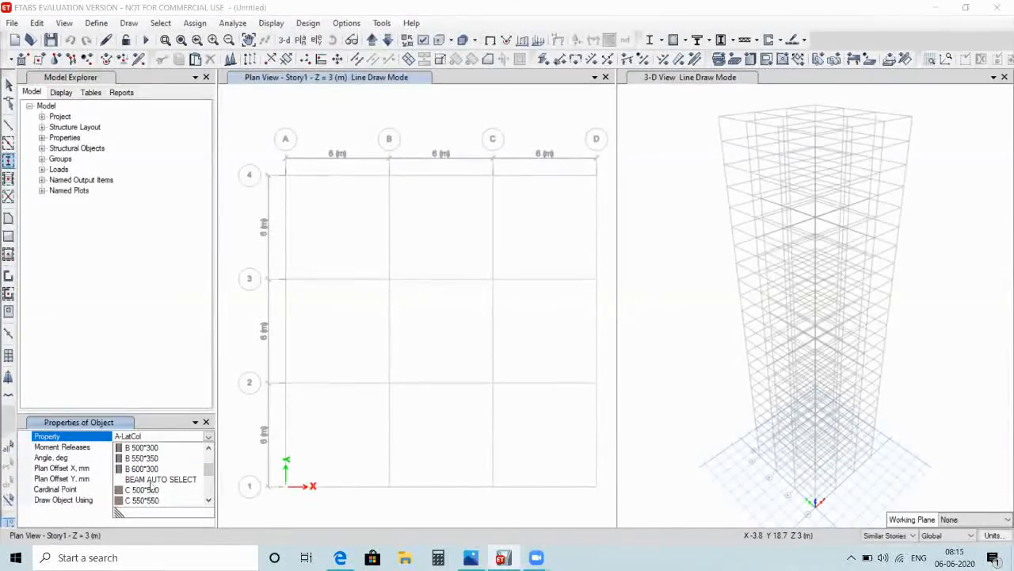
{"action": "scroll", "coordinate": [151, 487], "scroll_direction": "down", "scroll_amount": 2}
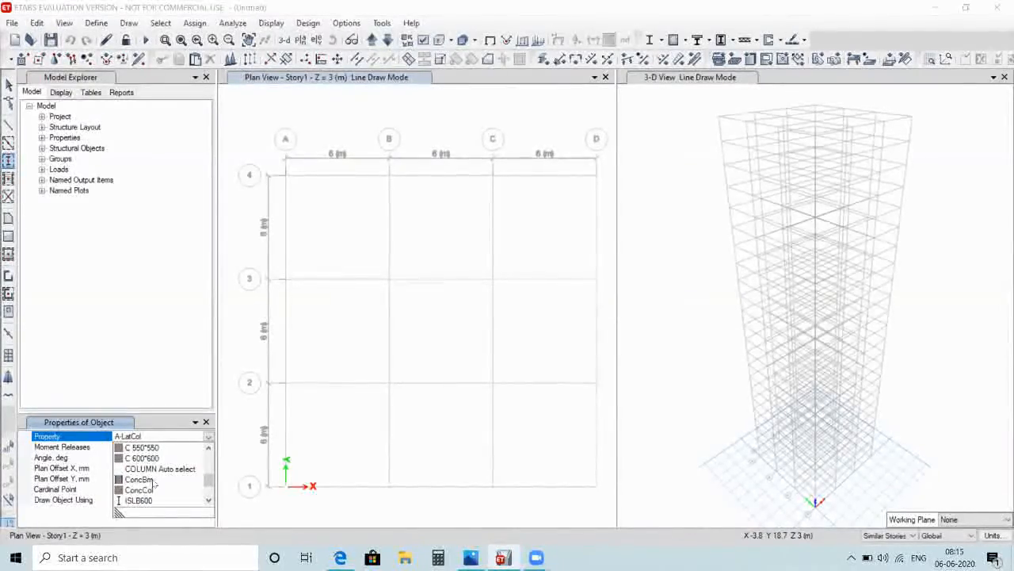
{"action": "left_click", "coordinate": [165, 469]}
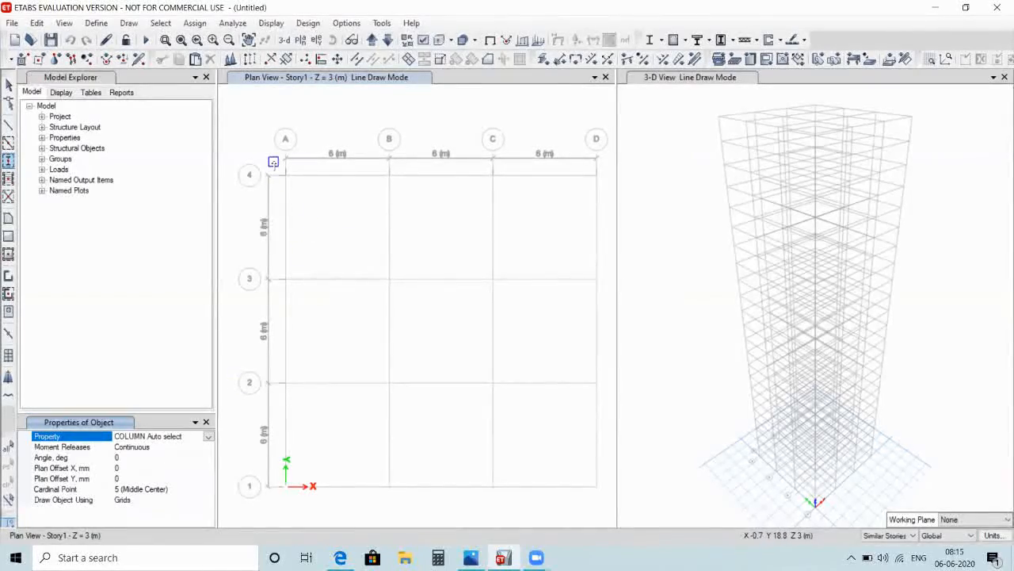
{"action": "mouse_move", "coordinate": [273, 162]}
{"action": "left_mouse_down"}
{"action": "mouse_move", "coordinate": [532, 245]}
{"action": "mouse_move", "coordinate": [607, 288]}
{"action": "mouse_move", "coordinate": [606, 506]}
{"action": "left_mouse_up"}
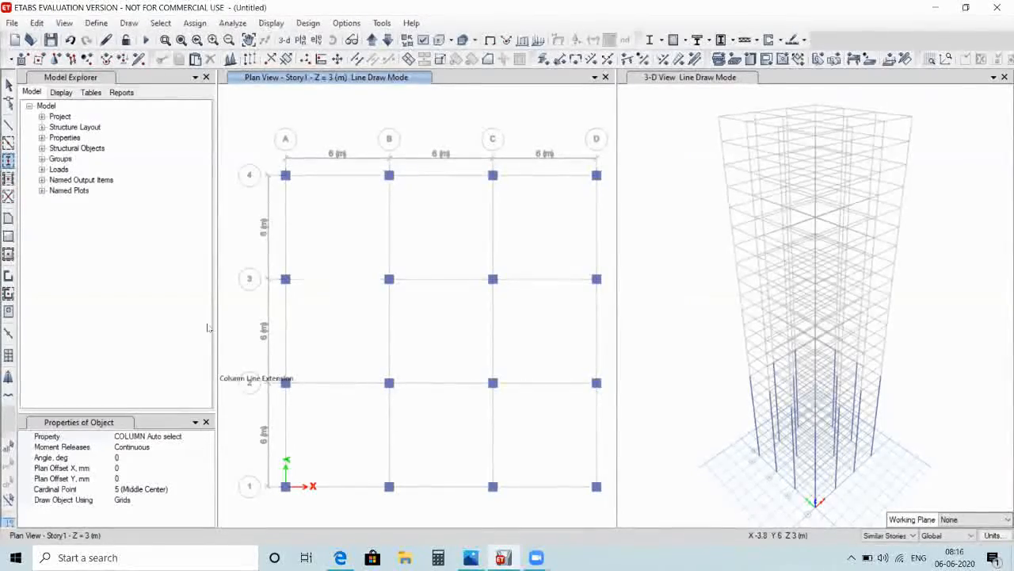
Quick-draw beams with the BEAM AUTO SELECT property along all grid lines of the Story1 plan
{"action": "left_click", "coordinate": [128, 24]}
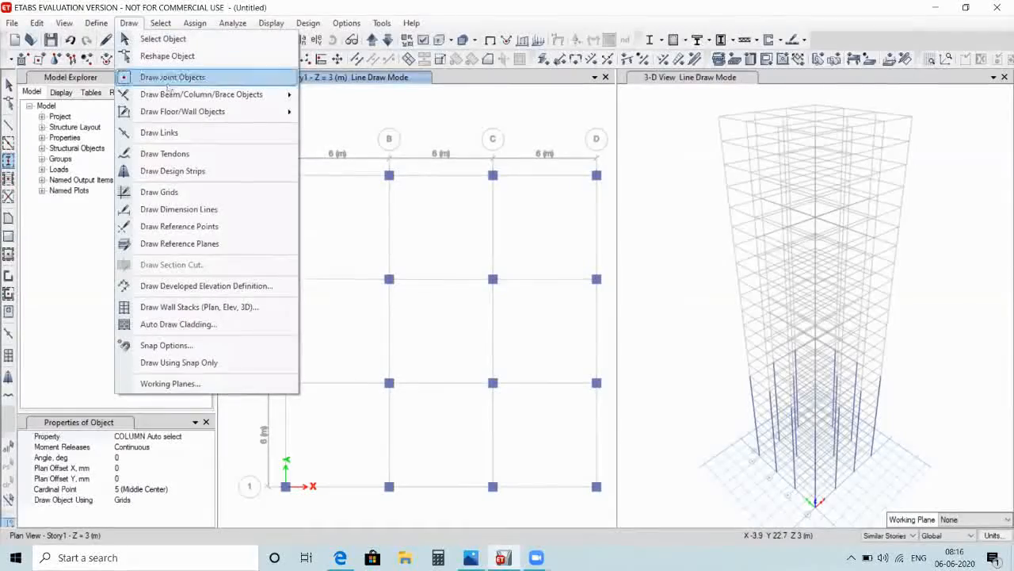
{"action": "mouse_move", "coordinate": [187, 95]}
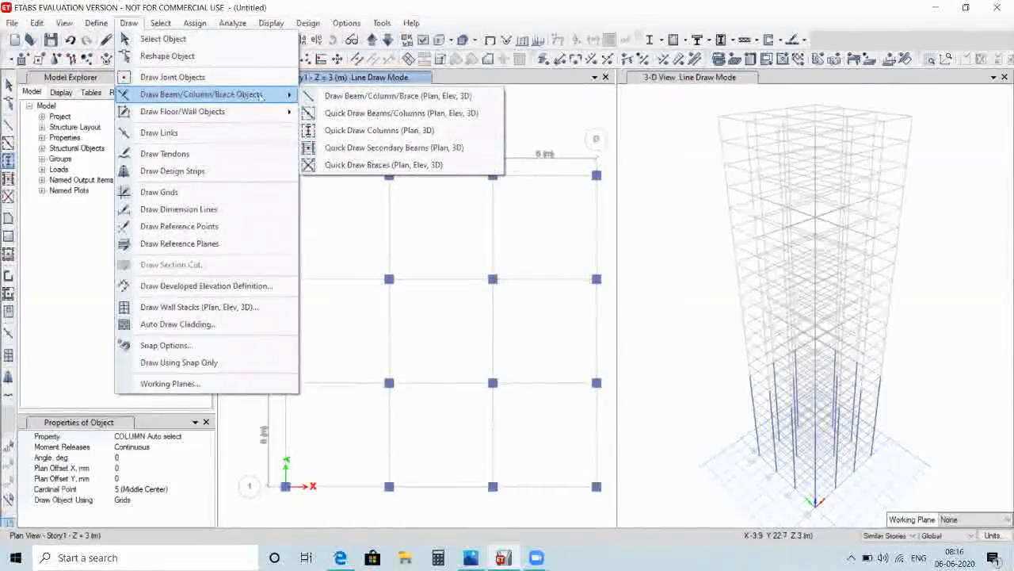
{"action": "left_click", "coordinate": [349, 114]}
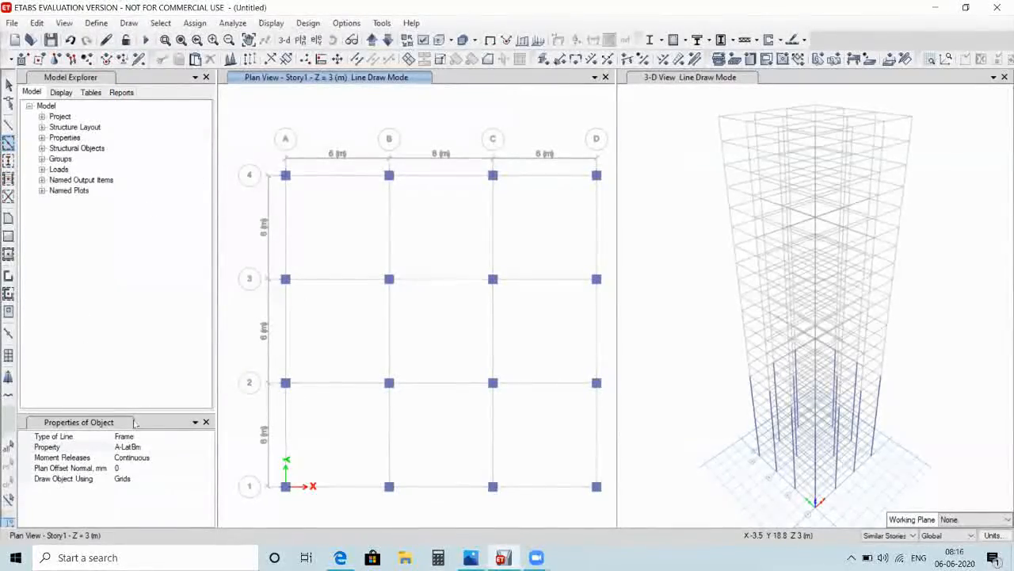
{"action": "left_click", "coordinate": [165, 443]}
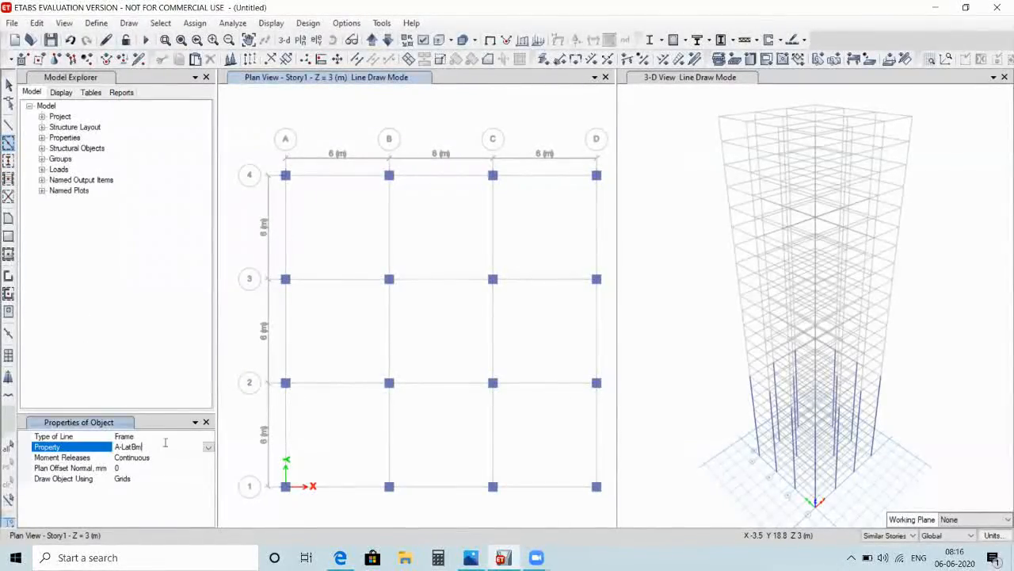
{"action": "left_click", "coordinate": [209, 448]}
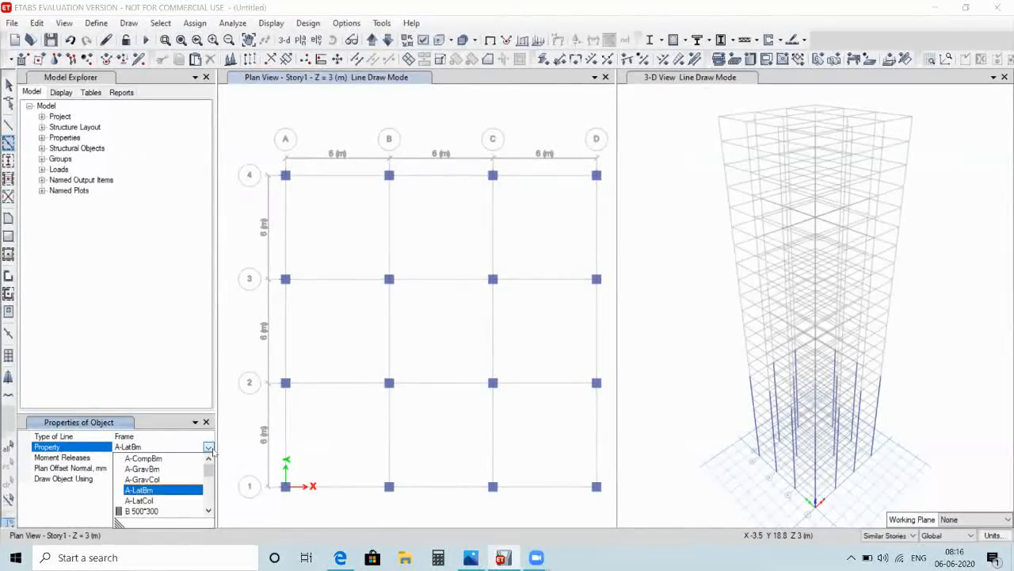
{"action": "scroll", "coordinate": [157, 489], "scroll_direction": "down", "scroll_amount": 2}
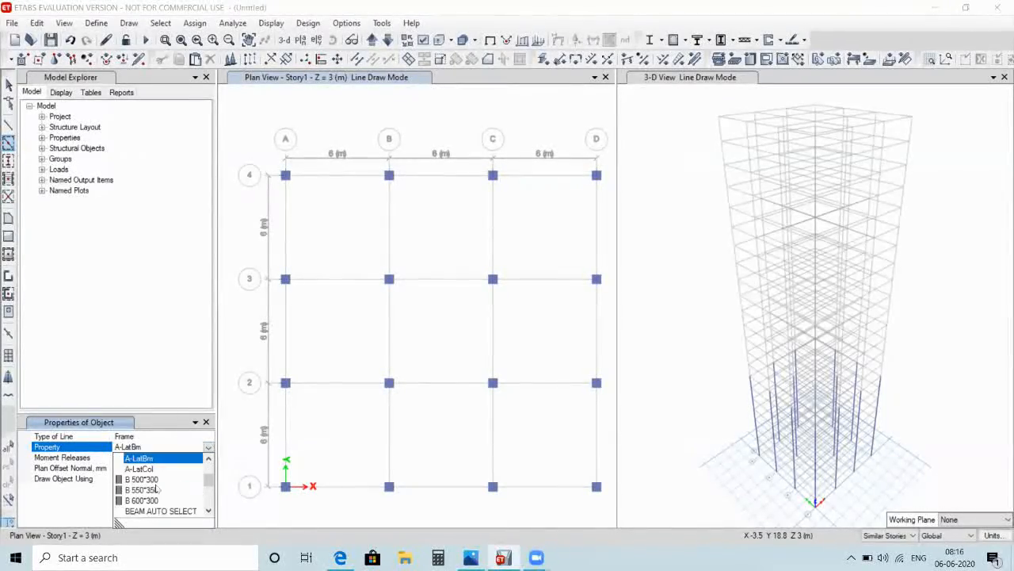
{"action": "left_click", "coordinate": [160, 489]}
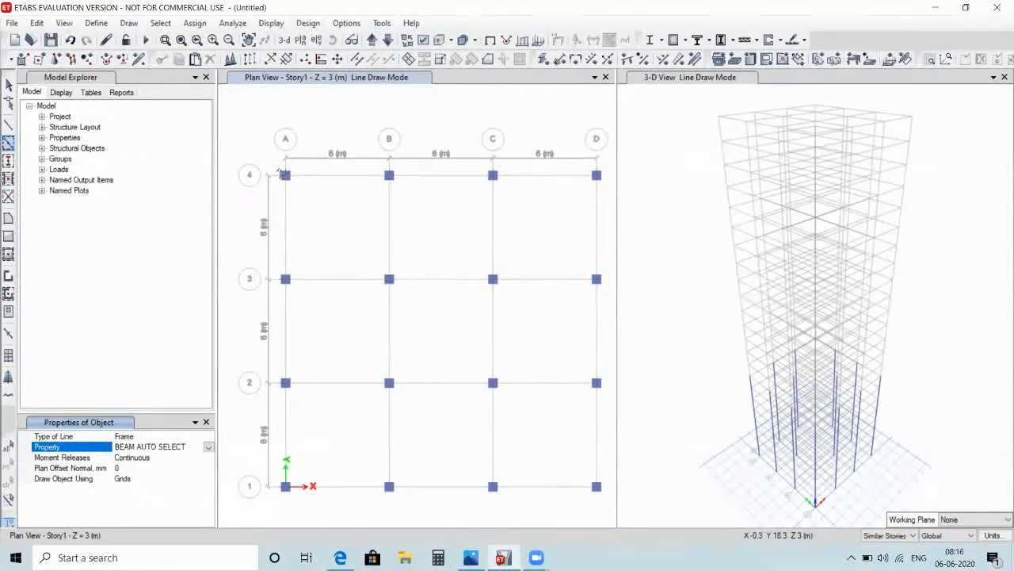
{"action": "mouse_move", "coordinate": [276, 168]}
{"action": "left_mouse_down"}
{"action": "mouse_move", "coordinate": [324, 175]}
{"action": "mouse_move", "coordinate": [602, 297]}
{"action": "mouse_move", "coordinate": [605, 505]}
{"action": "left_mouse_up"}
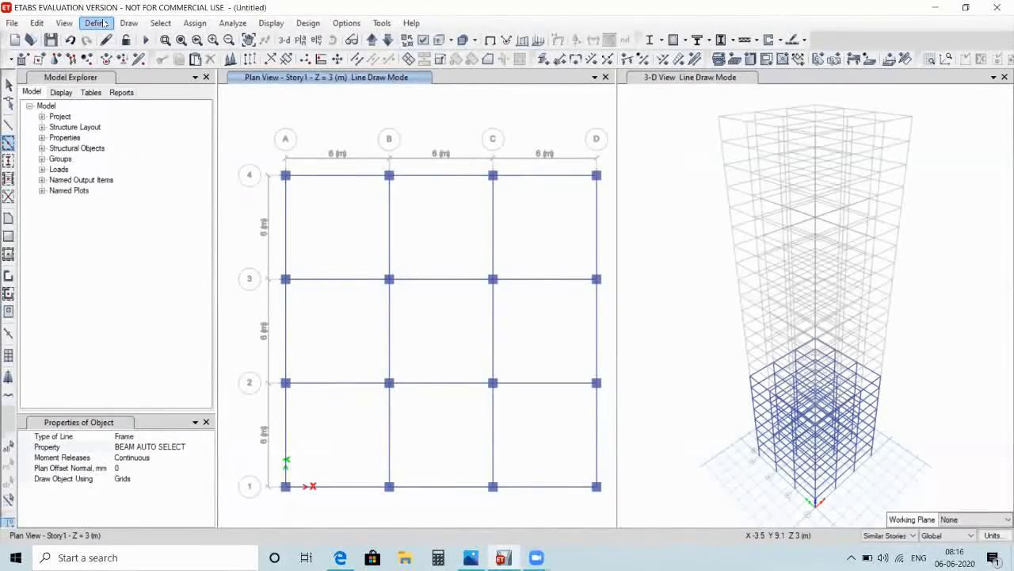
Quick-draw floor slabs with the Slab 150 property in all nine bays of the Story1 plan
{"action": "left_click", "coordinate": [129, 23]}
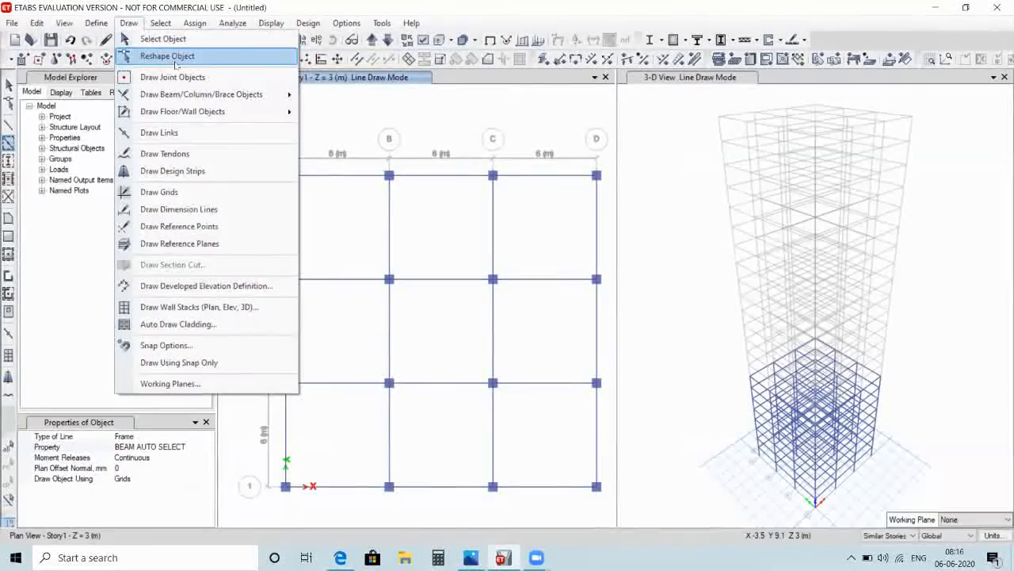
{"action": "mouse_move", "coordinate": [280, 100]}
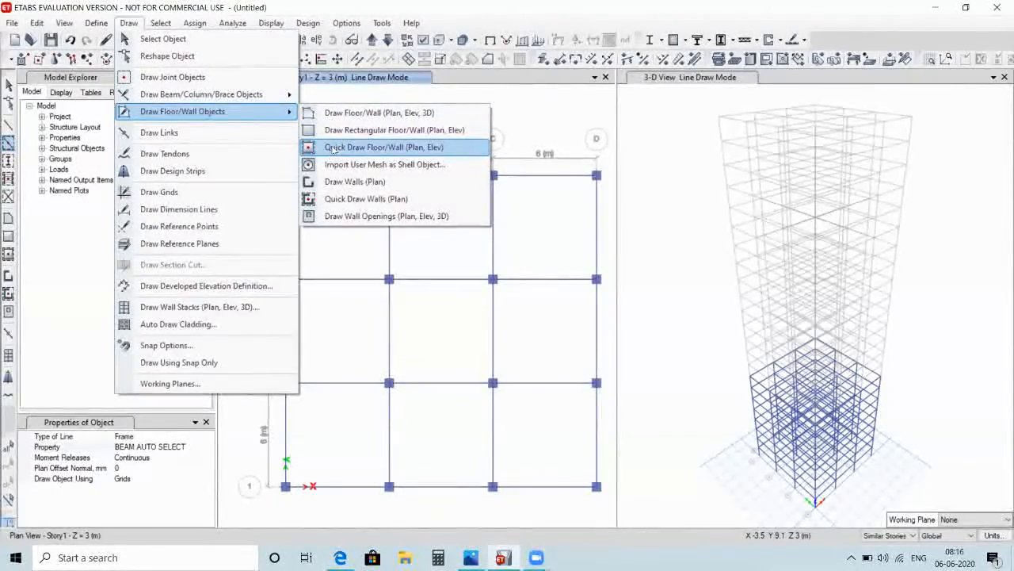
{"action": "left_click", "coordinate": [333, 147]}
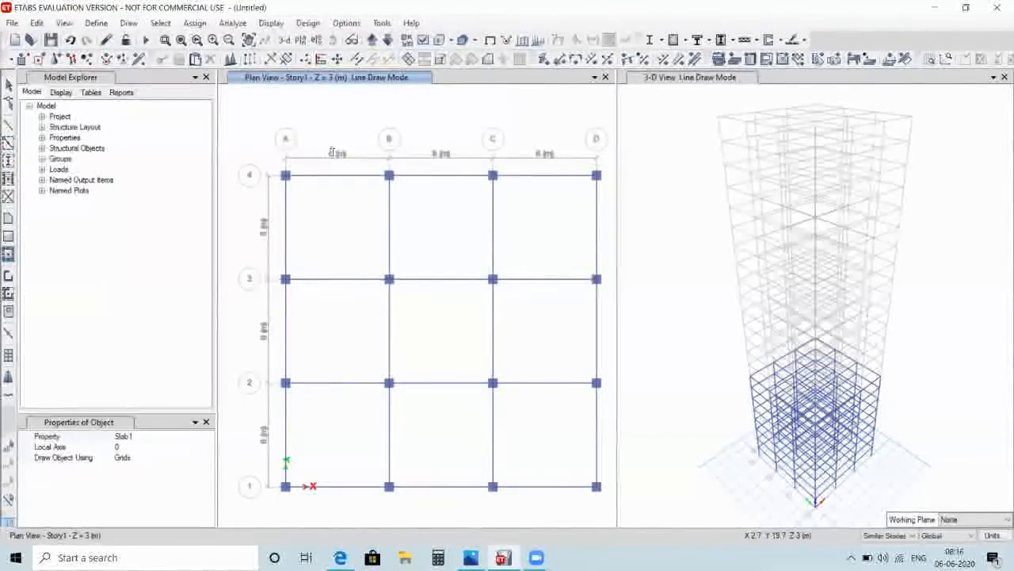
{"action": "left_click", "coordinate": [124, 436]}
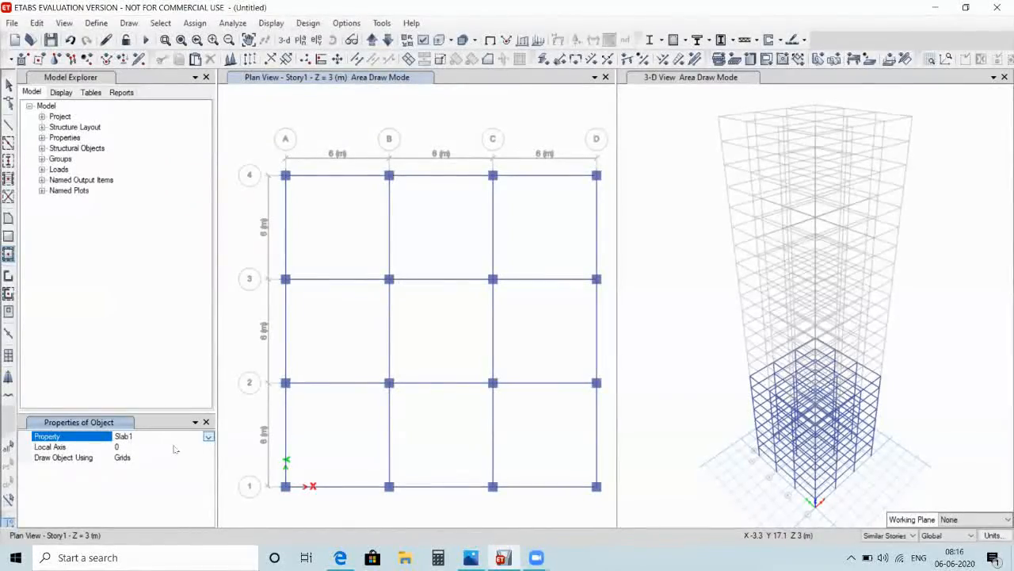
{"action": "left_click", "coordinate": [207, 437]}
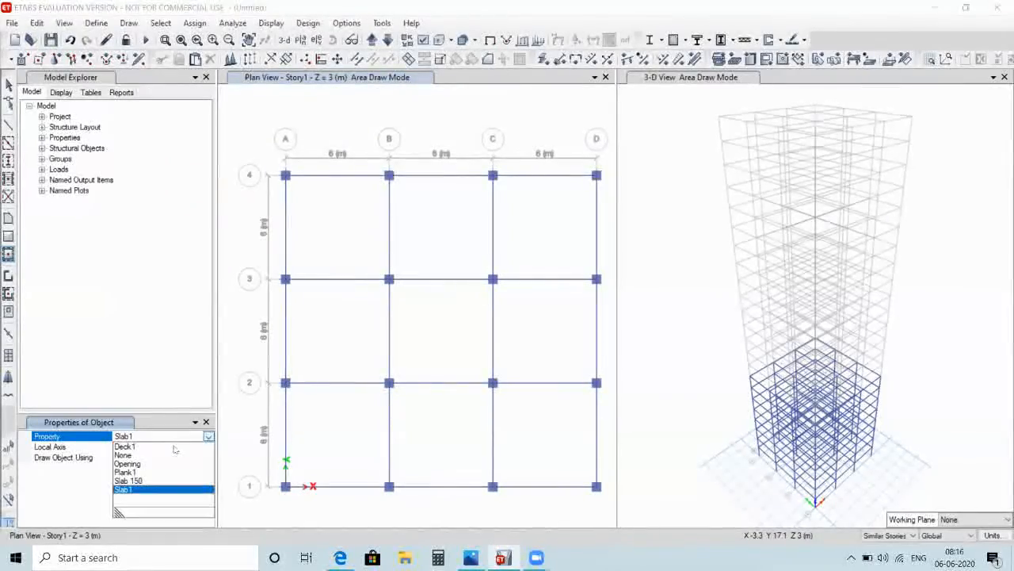
{"action": "left_click", "coordinate": [140, 481]}
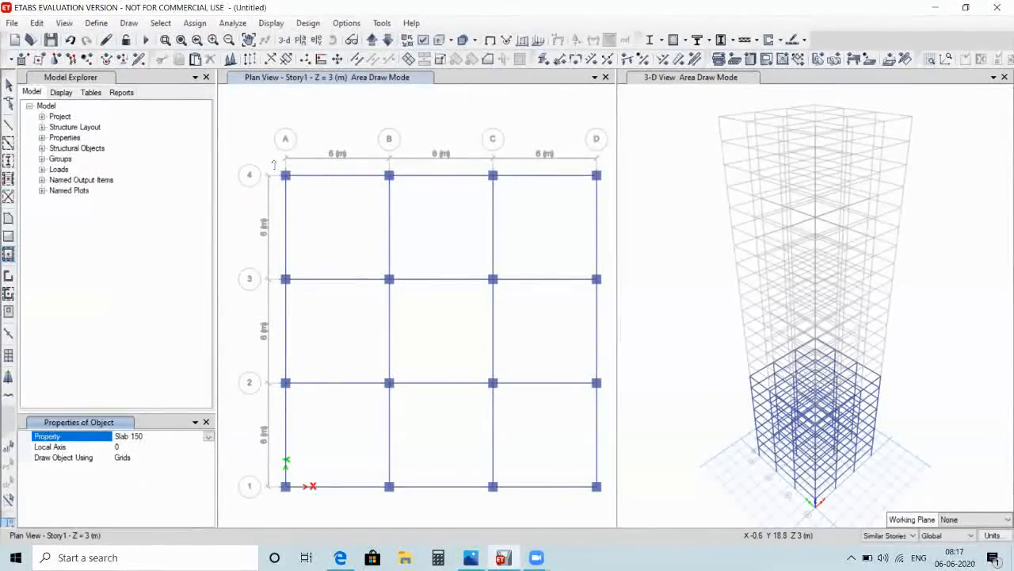
{"action": "mouse_move", "coordinate": [347, 194]}
{"action": "left_mouse_down"}
{"action": "mouse_move", "coordinate": [559, 274]}
{"action": "mouse_move", "coordinate": [608, 377]}
{"action": "mouse_move", "coordinate": [609, 500]}
{"action": "left_mouse_up"}
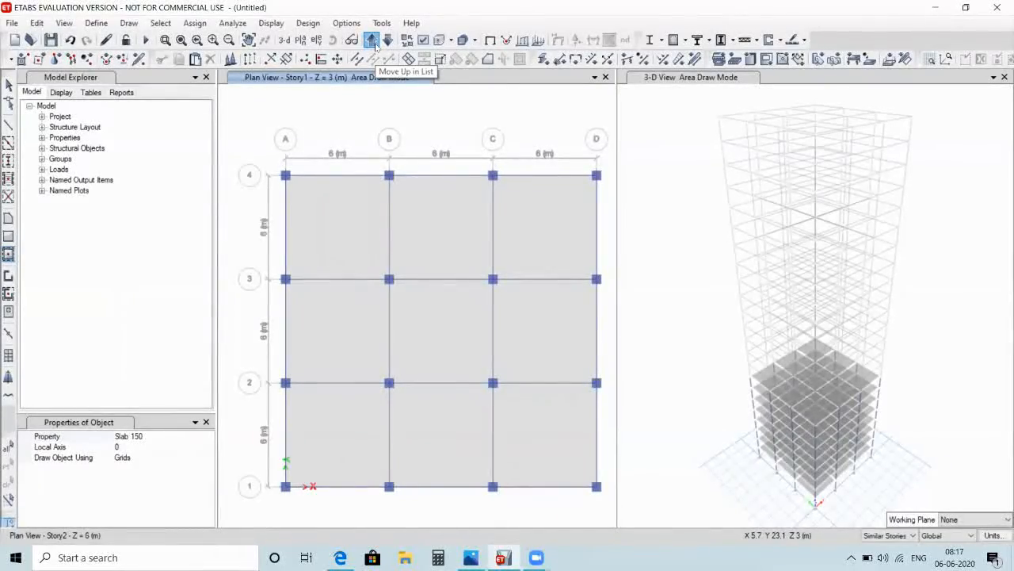
Move up to the Story9 plan and draw Slab 150 floors in the four bays between grids B–D and 2–4
{"action": "left_click", "coordinate": [374, 42]}
{"action": "left_click", "coordinate": [374, 42]}
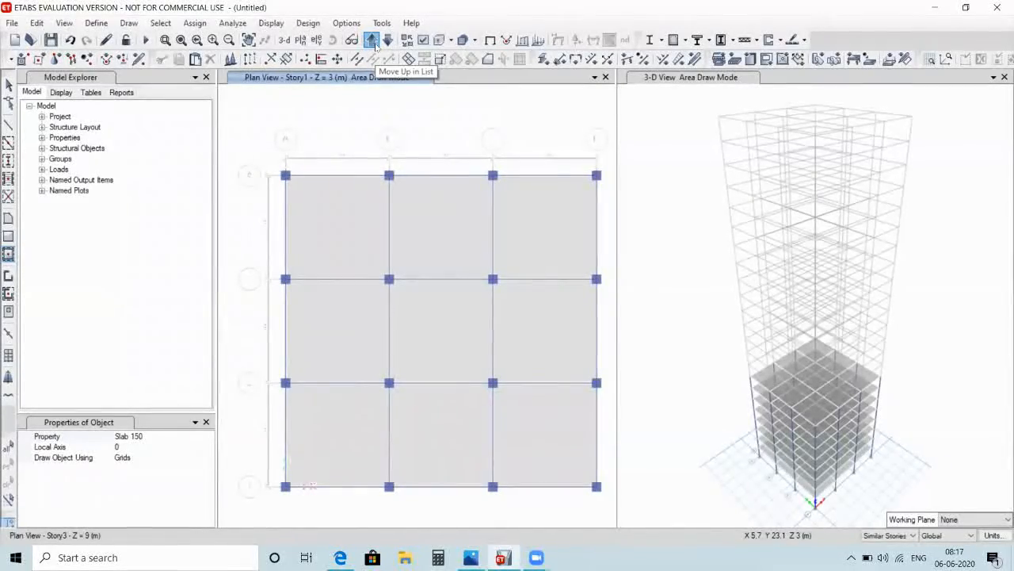
{"action": "left_click", "coordinate": [375, 43]}
{"action": "left_click", "coordinate": [374, 42]}
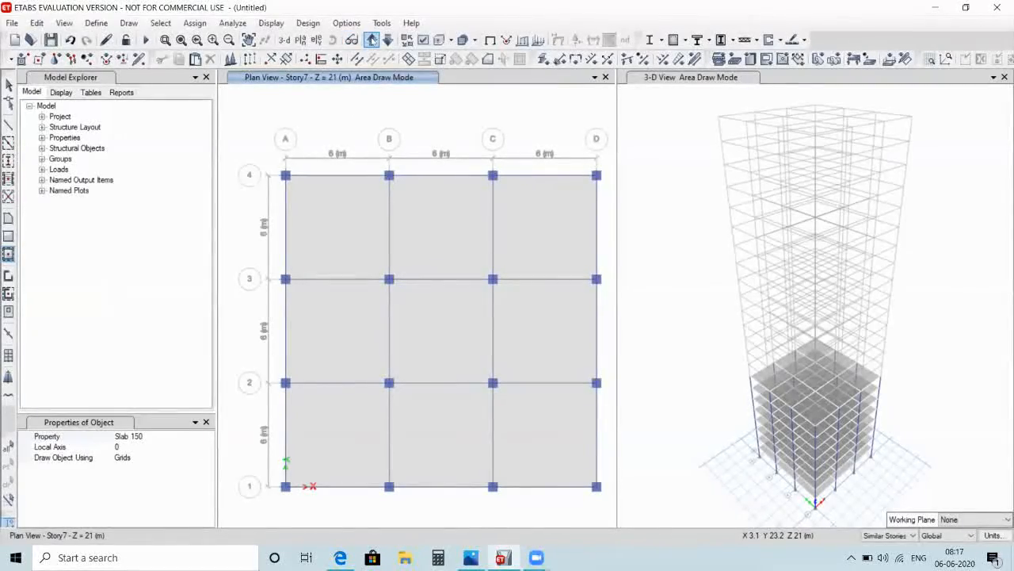
{"action": "left_click", "coordinate": [372, 40]}
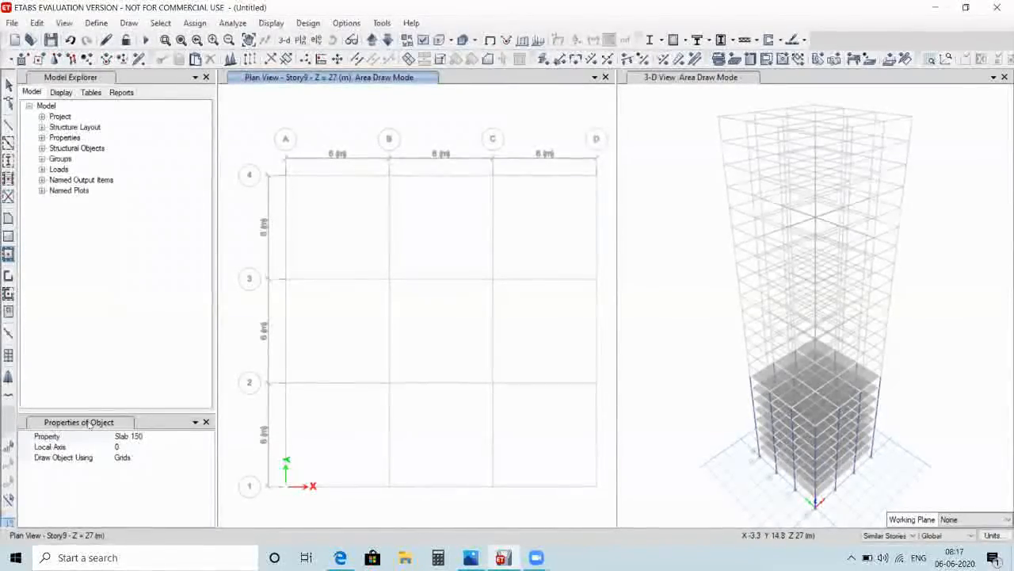
{"action": "left_click", "coordinate": [362, 233]}
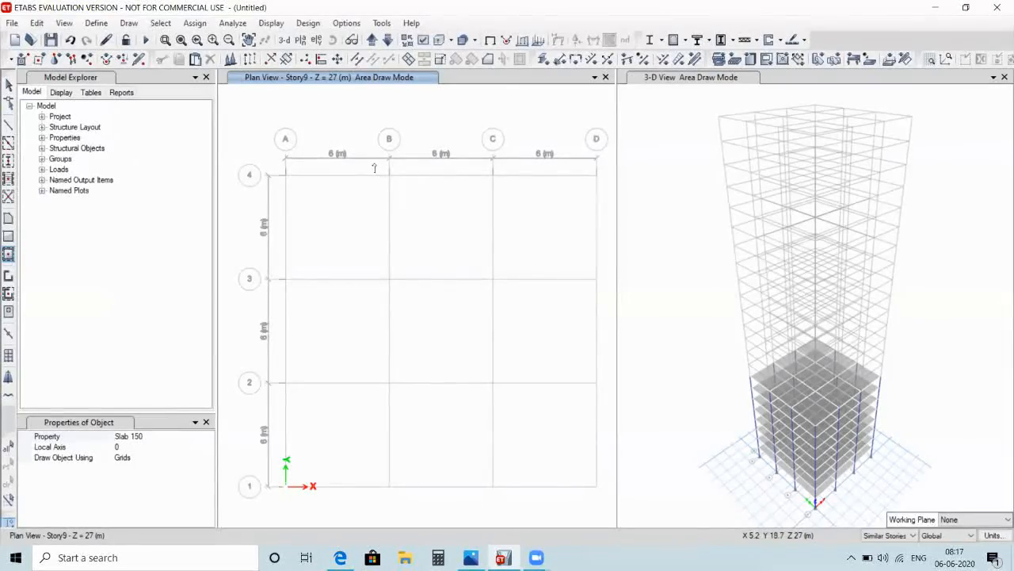
{"action": "left_click_drag", "start_coordinate": [488, 231], "coordinate": [605, 402]}
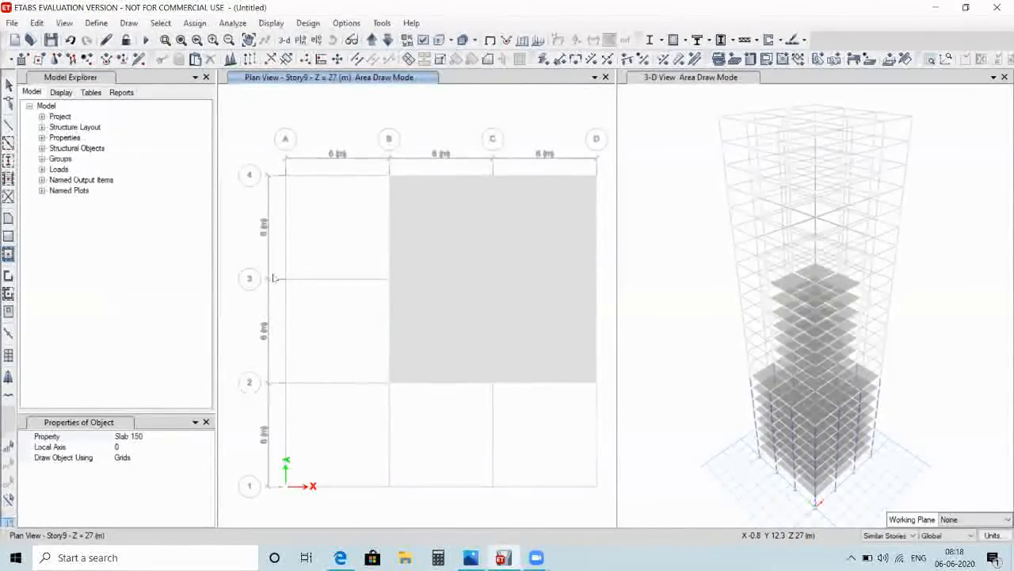
Add Slab 150 floors over grids A–C and 1–3 on Story9, and quick-draw COLUMN Auto select columns at the slabbed bays' corners
{"action": "left_click_drag", "start_coordinate": [272, 274], "coordinate": [500, 513]}
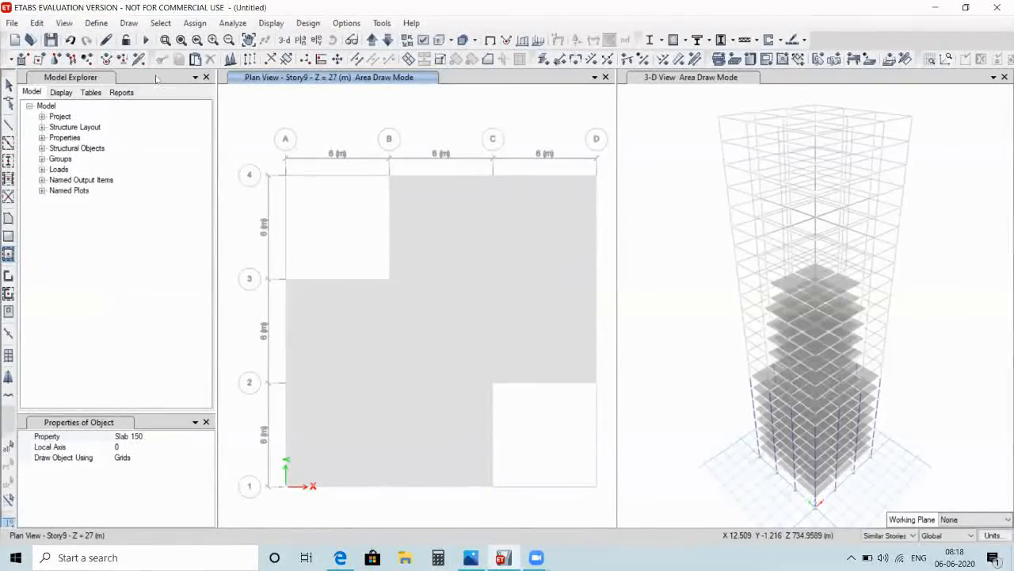
{"action": "left_click", "coordinate": [121, 24]}
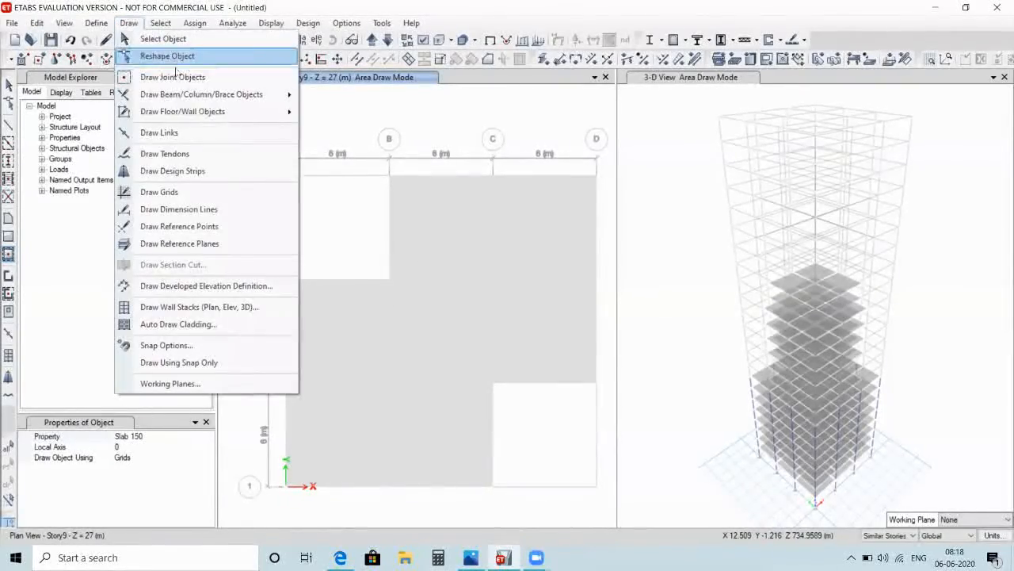
{"action": "mouse_move", "coordinate": [202, 94]}
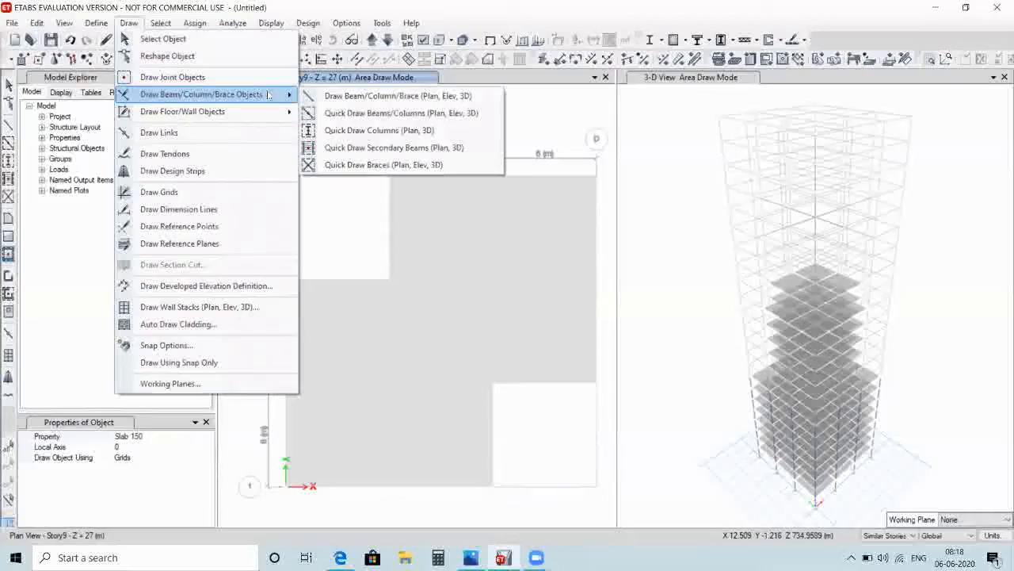
{"action": "left_click", "coordinate": [346, 130]}
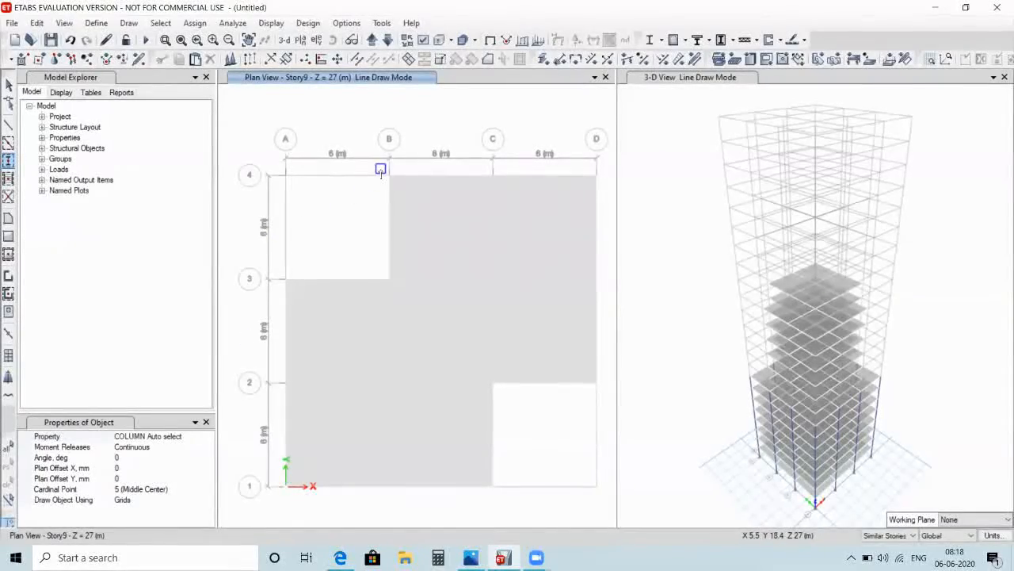
{"action": "left_click_drag", "start_coordinate": [381, 168], "coordinate": [608, 396]}
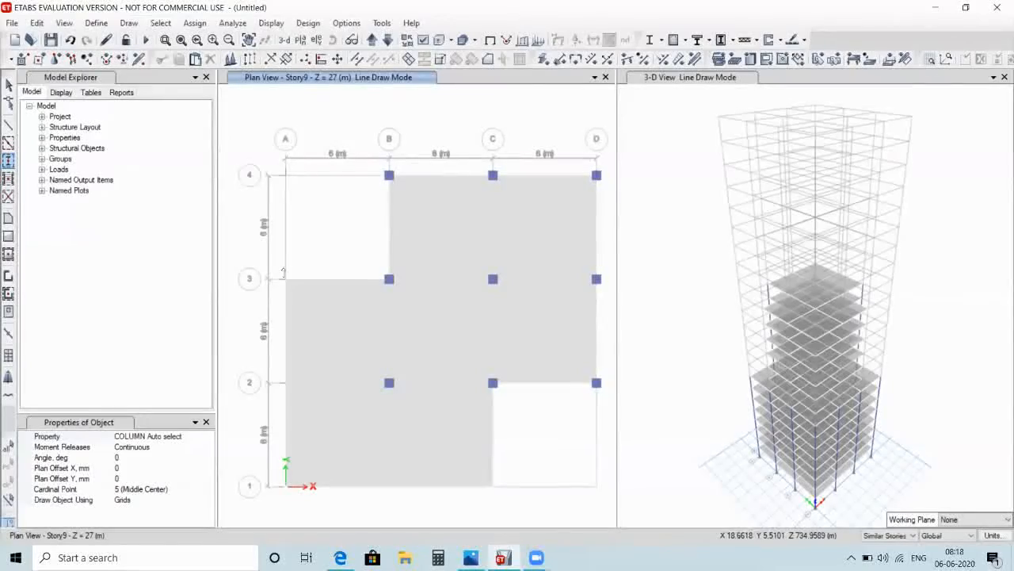
{"action": "left_click_drag", "start_coordinate": [275, 269], "coordinate": [499, 500]}
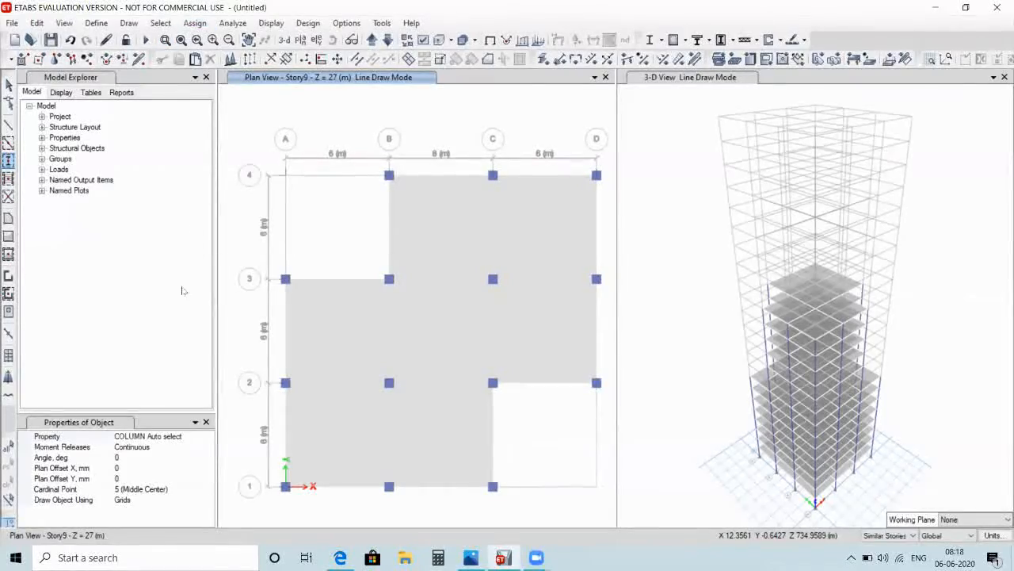
Quick-draw BEAM AUTO SELECT beams around the Story9 bays between grids B–D and 2–4 and between A–C and 1–3
{"action": "left_click", "coordinate": [130, 24]}
{"action": "mouse_move", "coordinate": [192, 95]}
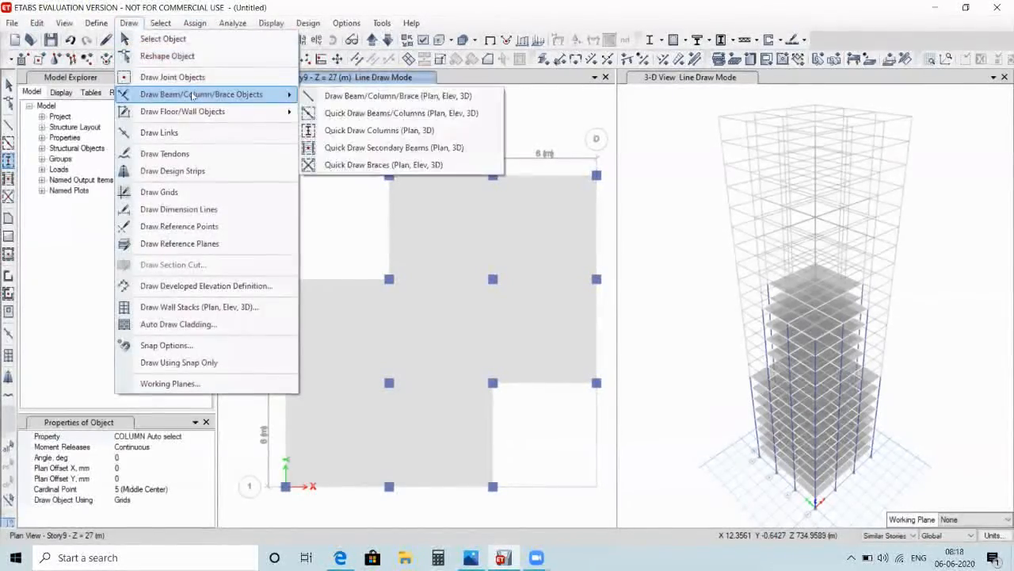
{"action": "left_click", "coordinate": [349, 115]}
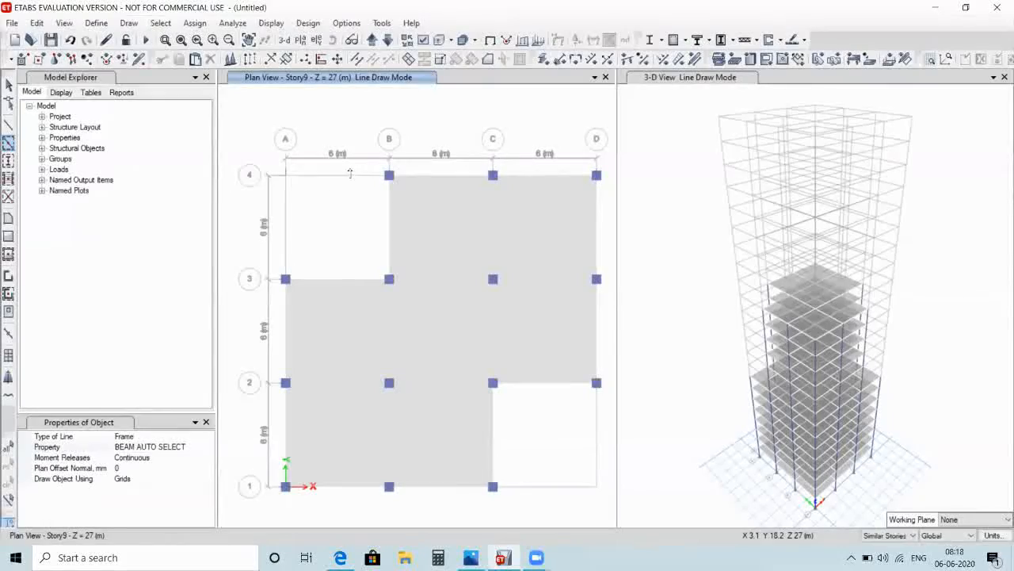
{"action": "mouse_move", "coordinate": [362, 166]}
{"action": "left_mouse_down"}
{"action": "mouse_move", "coordinate": [550, 229]}
{"action": "mouse_move", "coordinate": [617, 303]}
{"action": "mouse_move", "coordinate": [629, 362]}
{"action": "mouse_move", "coordinate": [623, 402]}
{"action": "mouse_move", "coordinate": [604, 411]}
{"action": "left_mouse_up"}
{"action": "mouse_move", "coordinate": [274, 263]}
{"action": "left_mouse_down"}
{"action": "mouse_move", "coordinate": [472, 377]}
{"action": "mouse_move", "coordinate": [501, 488]}
{"action": "left_mouse_up"}
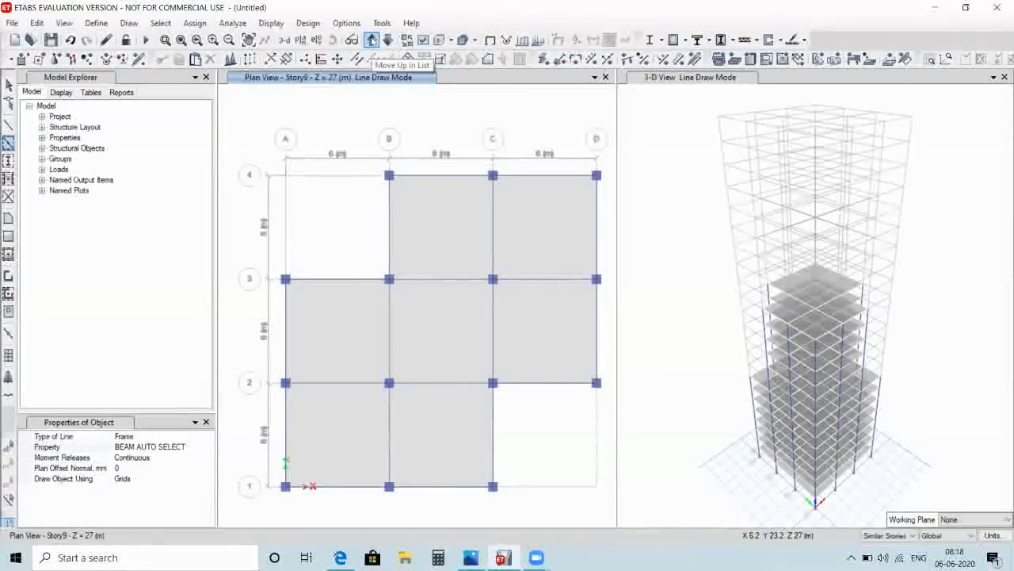
Move up to the Story15 plan and quick-draw BEAM AUTO SELECT beams in a cross covering grids B–C from 1–4 and A–D from 2–3
{"action": "left_click", "coordinate": [372, 41]}
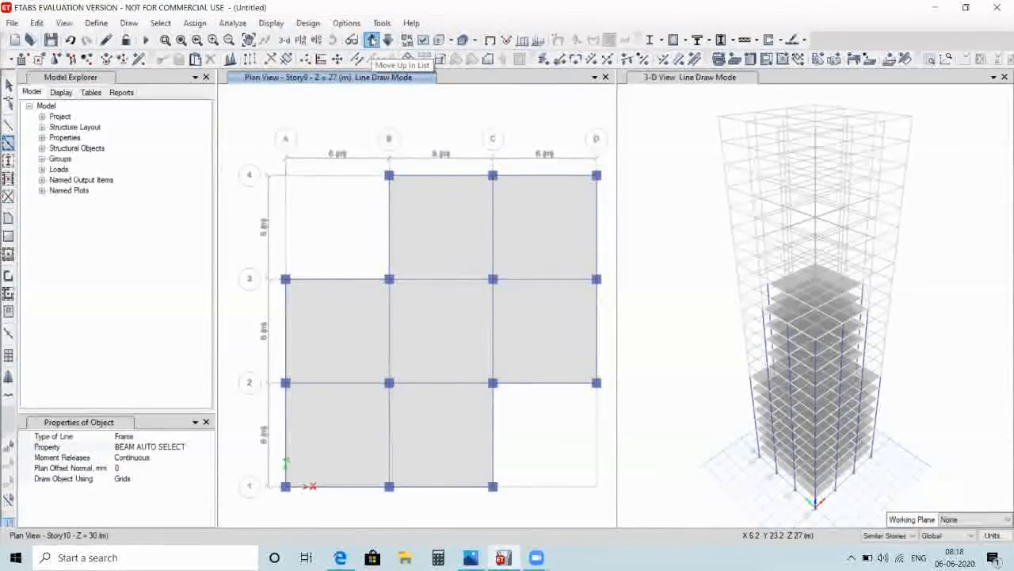
{"action": "left_click", "coordinate": [371, 40]}
{"action": "left_click", "coordinate": [372, 41]}
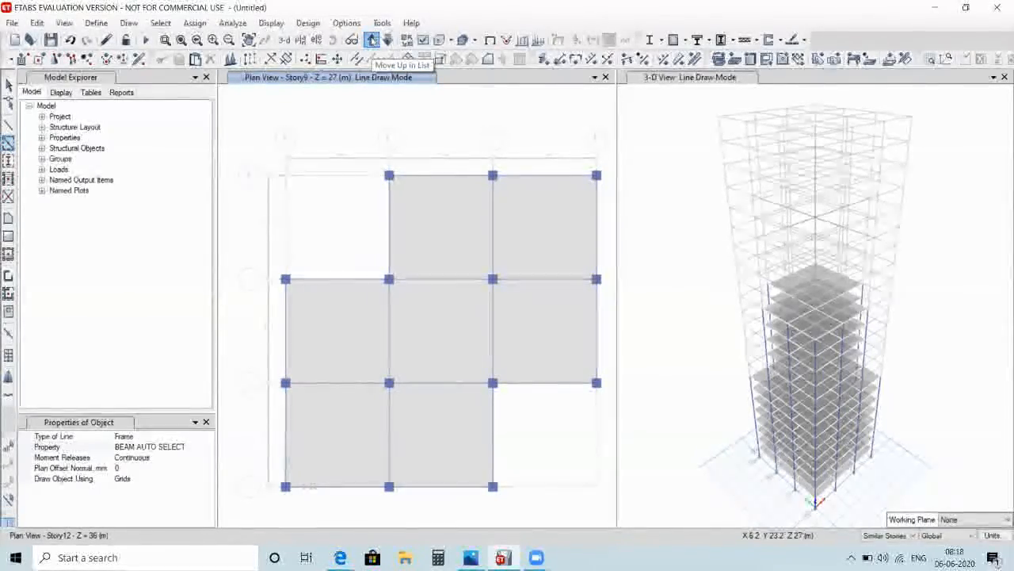
{"action": "left_click", "coordinate": [372, 40]}
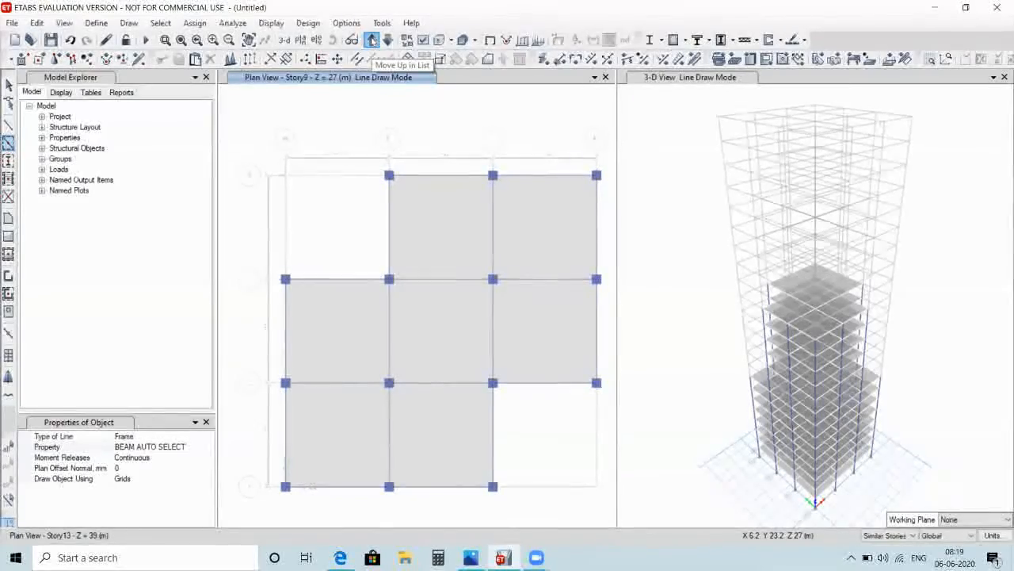
{"action": "left_click", "coordinate": [372, 41]}
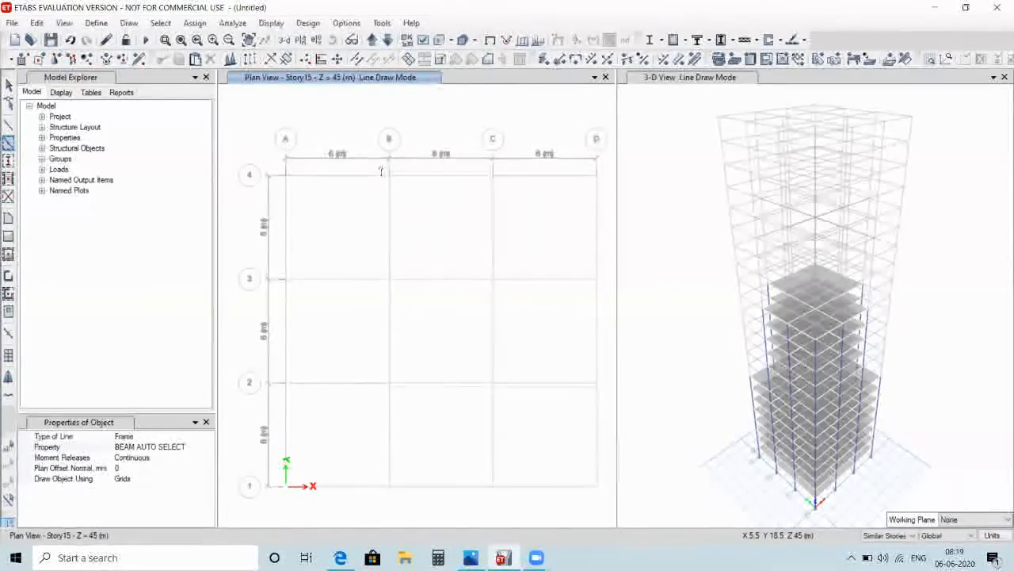
{"action": "left_click_drag", "start_coordinate": [384, 157], "coordinate": [496, 516]}
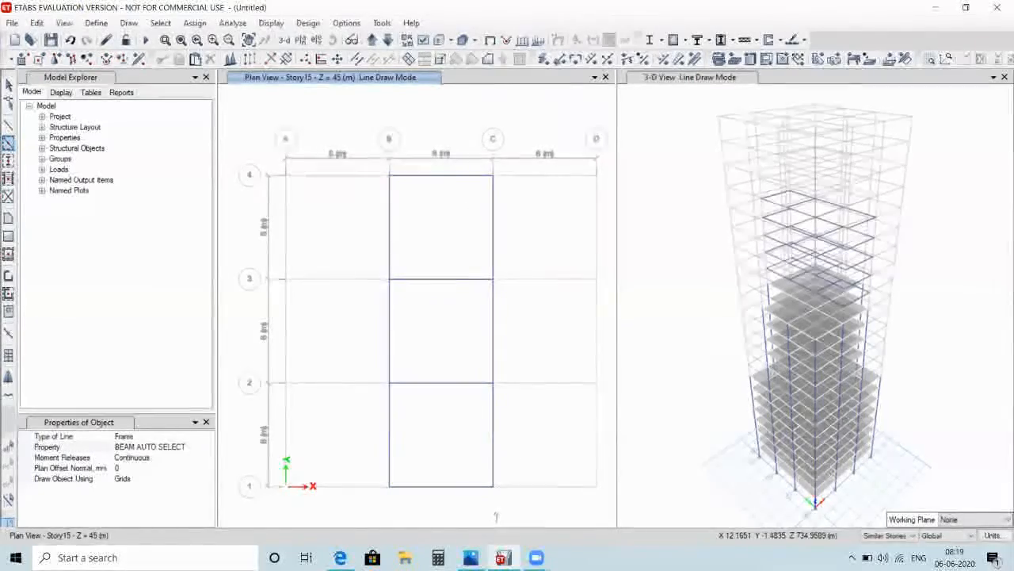
{"action": "mouse_move", "coordinate": [279, 265]}
{"action": "left_mouse_down"}
{"action": "mouse_move", "coordinate": [559, 335]}
{"action": "mouse_move", "coordinate": [615, 400]}
{"action": "mouse_move", "coordinate": [602, 416]}
{"action": "mouse_move", "coordinate": [609, 408]}
{"action": "left_mouse_up"}
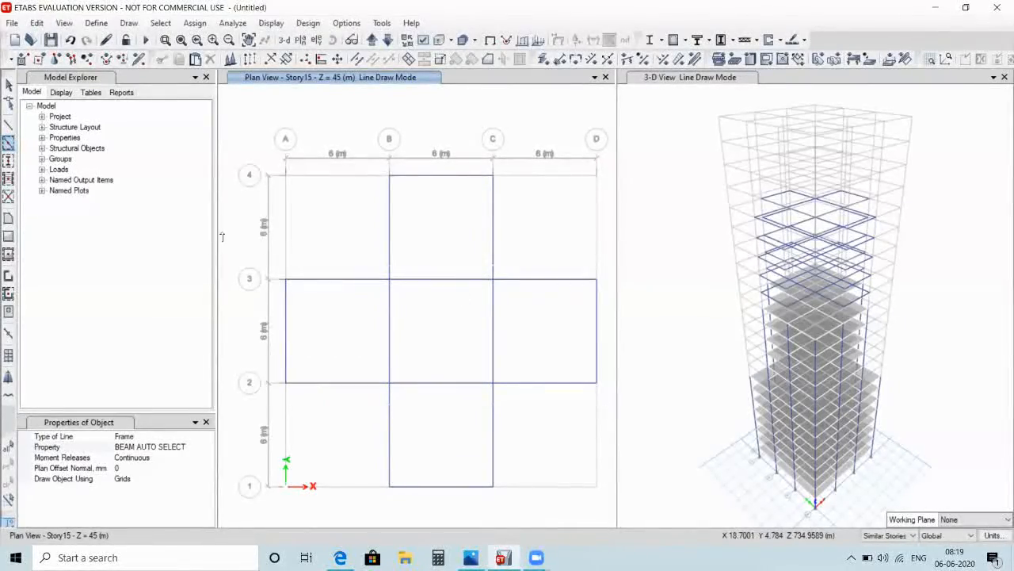
Quick-draw columns with the COLUMN Auto select property at all grid intersections of the cross-shaped Story15 beam layout
{"action": "left_click", "coordinate": [129, 23]}
{"action": "mouse_move", "coordinate": [194, 94]}
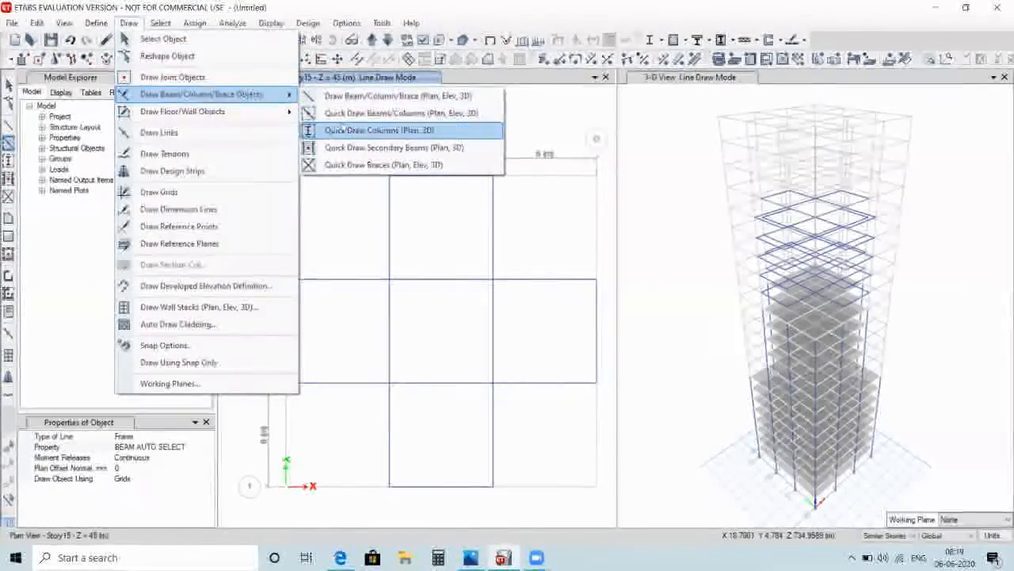
{"action": "left_click", "coordinate": [353, 130]}
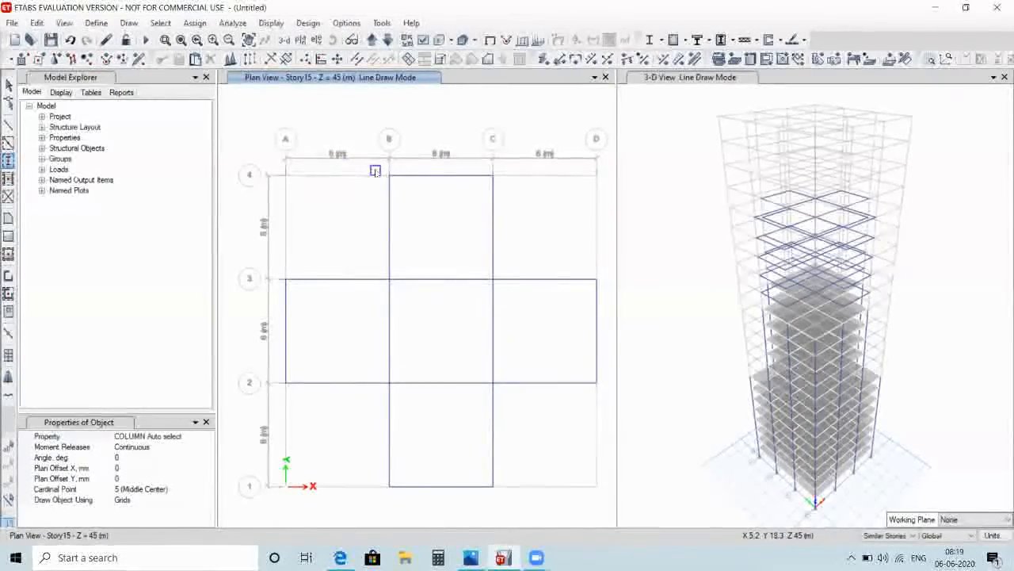
{"action": "left_click_drag", "start_coordinate": [376, 170], "coordinate": [505, 494]}
{"action": "left_click_drag", "start_coordinate": [278, 270], "coordinate": [609, 401]}
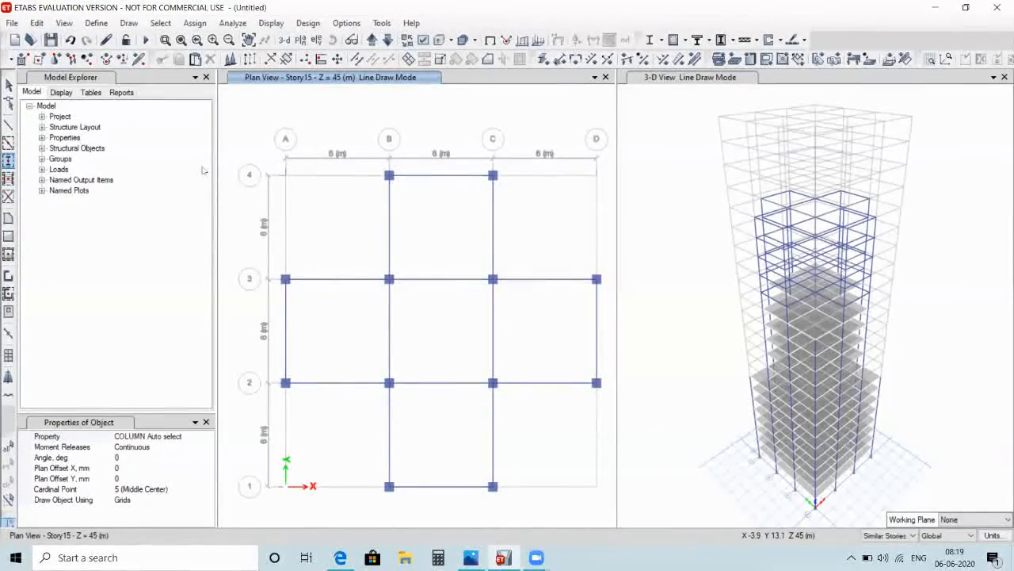
Quick-draw Slab 150 floors in the five bays of the Story15 cross, between grids B–C from 1–4 and A–D from 2–3
{"action": "left_click", "coordinate": [129, 23]}
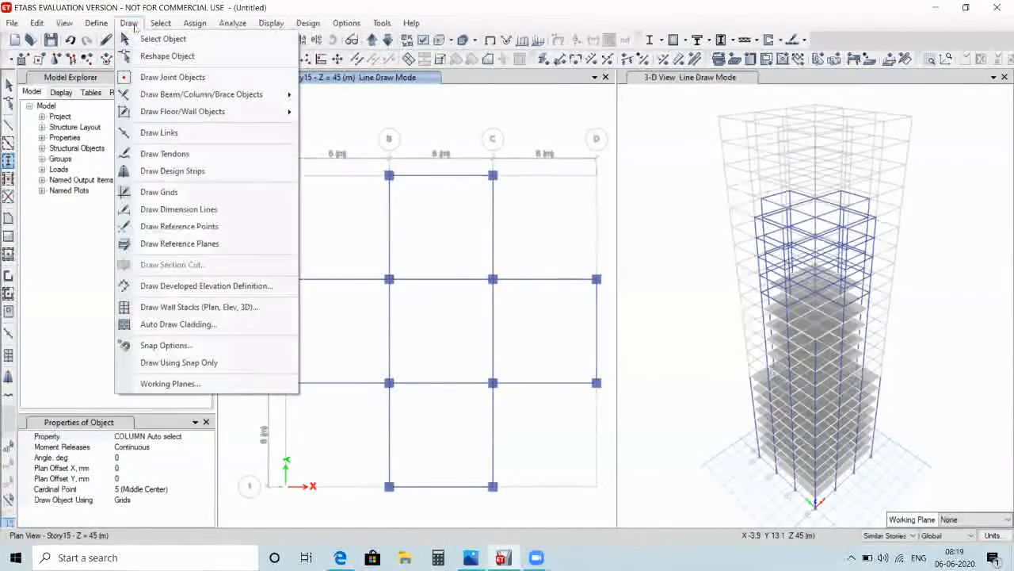
{"action": "mouse_move", "coordinate": [269, 111]}
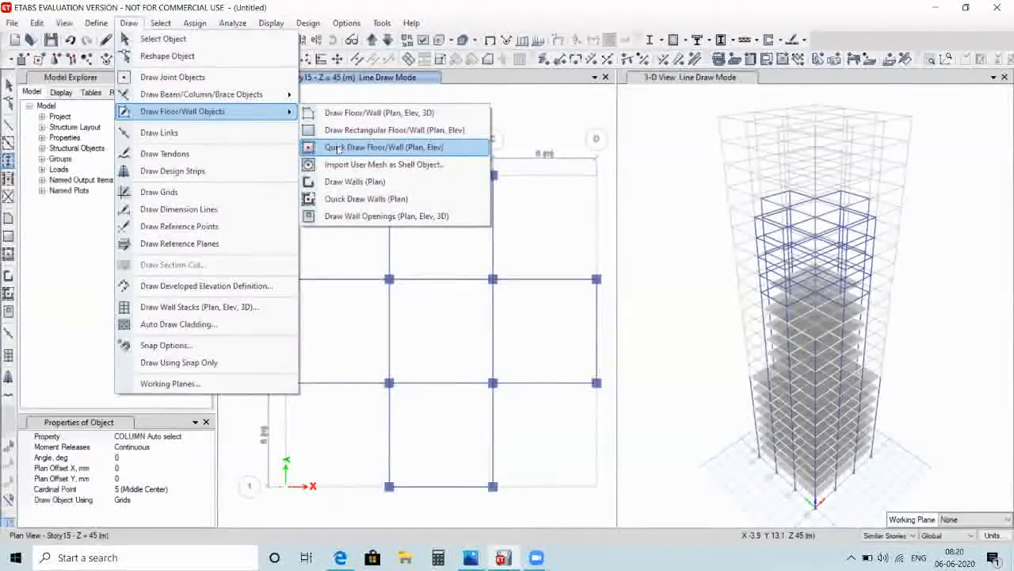
{"action": "left_click", "coordinate": [337, 149]}
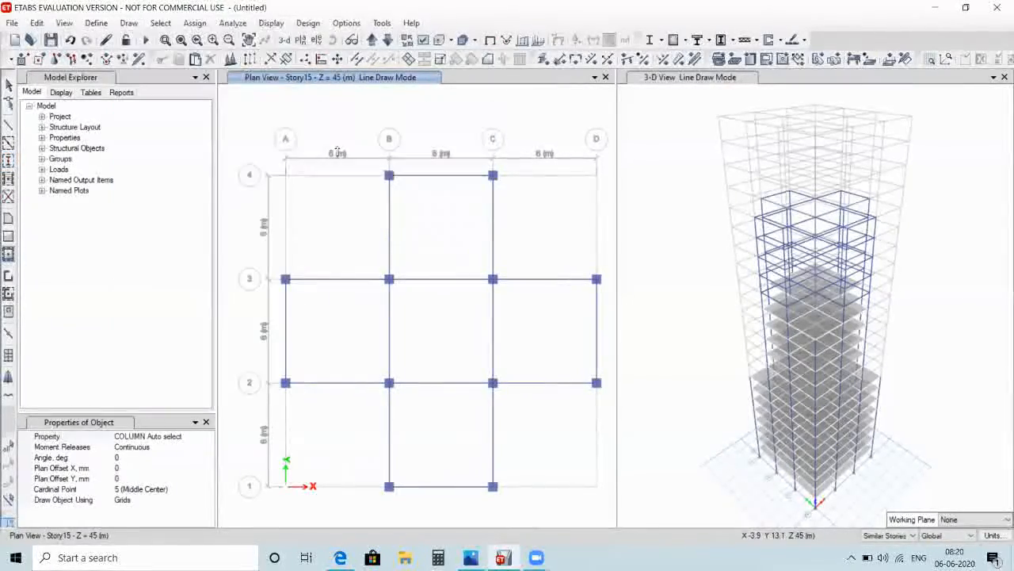
{"action": "left_click_drag", "start_coordinate": [516, 409], "coordinate": [515, 511]}
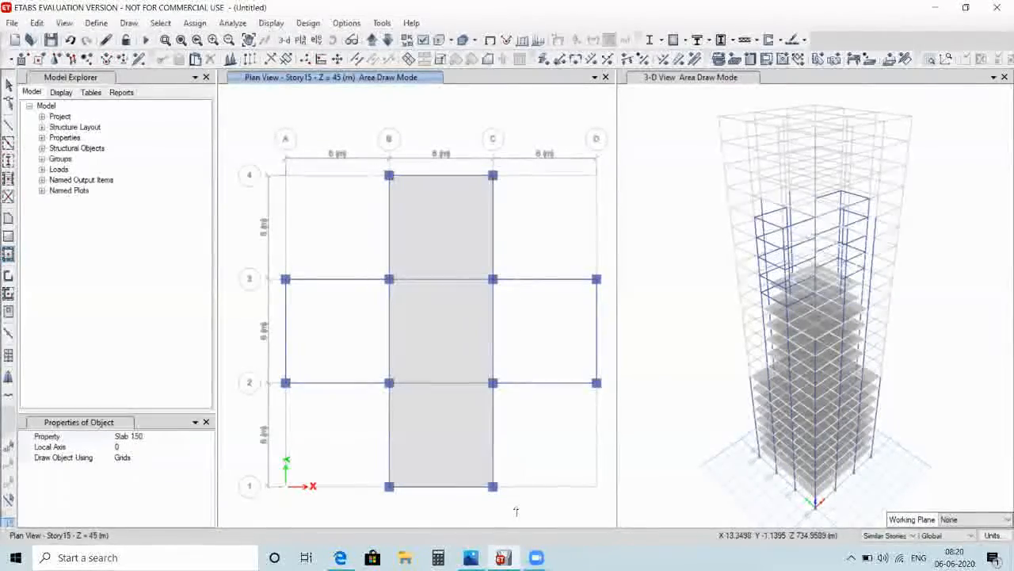
{"action": "mouse_move", "coordinate": [277, 269]}
{"action": "left_mouse_down"}
{"action": "mouse_move", "coordinate": [532, 353]}
{"action": "mouse_move", "coordinate": [604, 399]}
{"action": "left_mouse_up"}
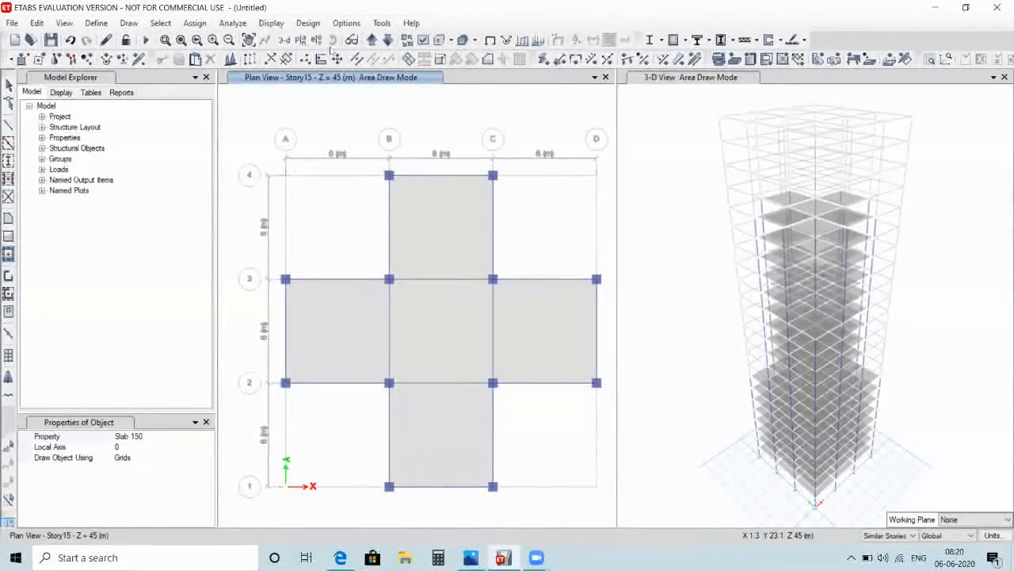
Move up to the Story20 plan and draw Slab 150 floors in the two bays between grids B–C and 1–3
{"action": "left_click", "coordinate": [370, 40]}
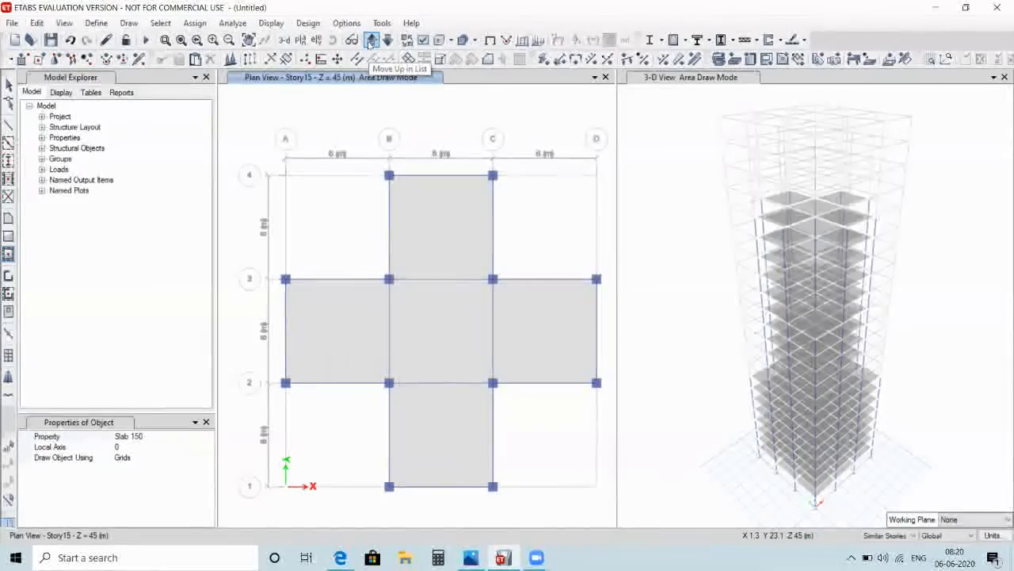
{"action": "left_click", "coordinate": [370, 44]}
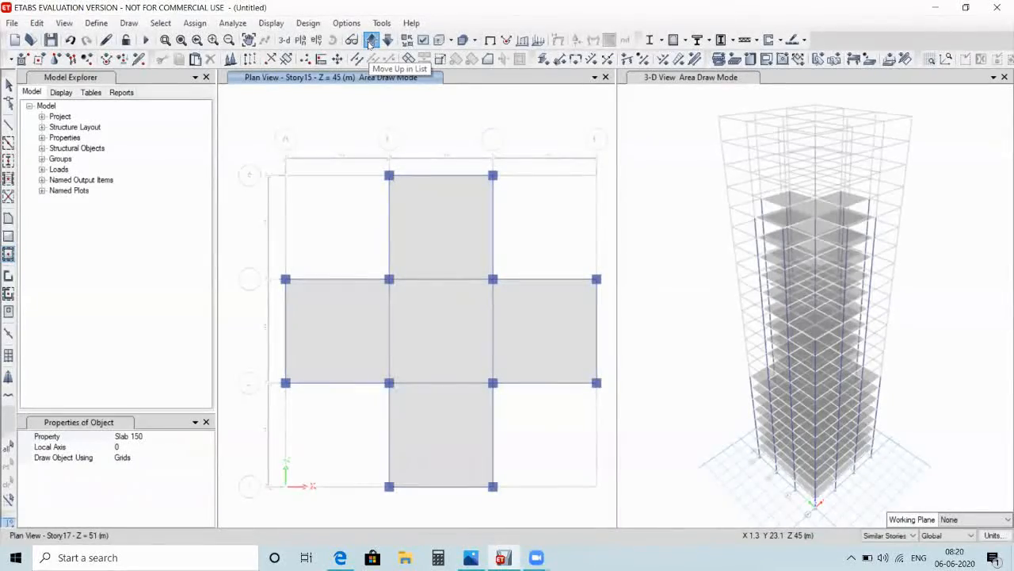
{"action": "left_click", "coordinate": [369, 43]}
{"action": "left_click", "coordinate": [369, 44]}
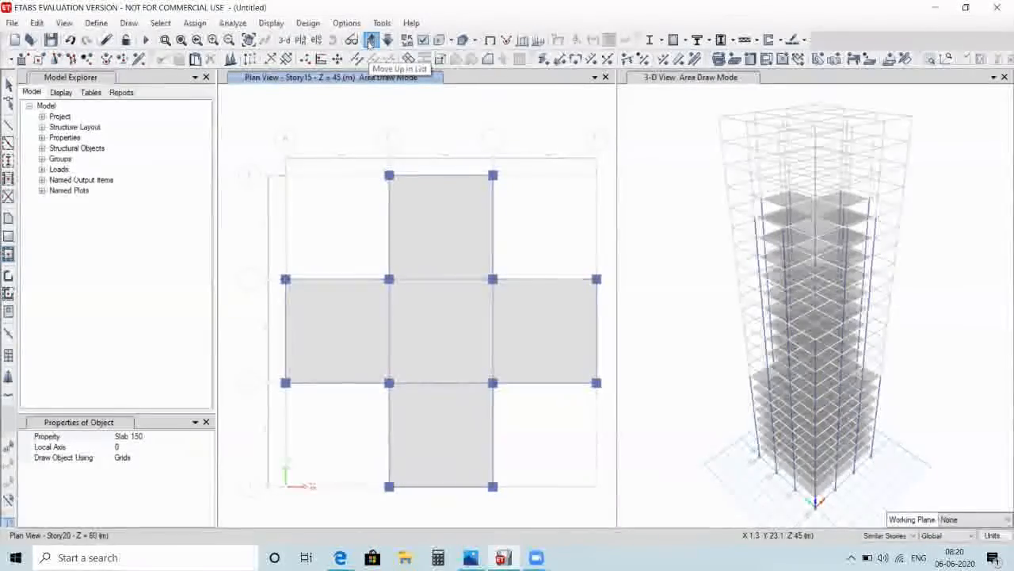
{"action": "left_click", "coordinate": [369, 44]}
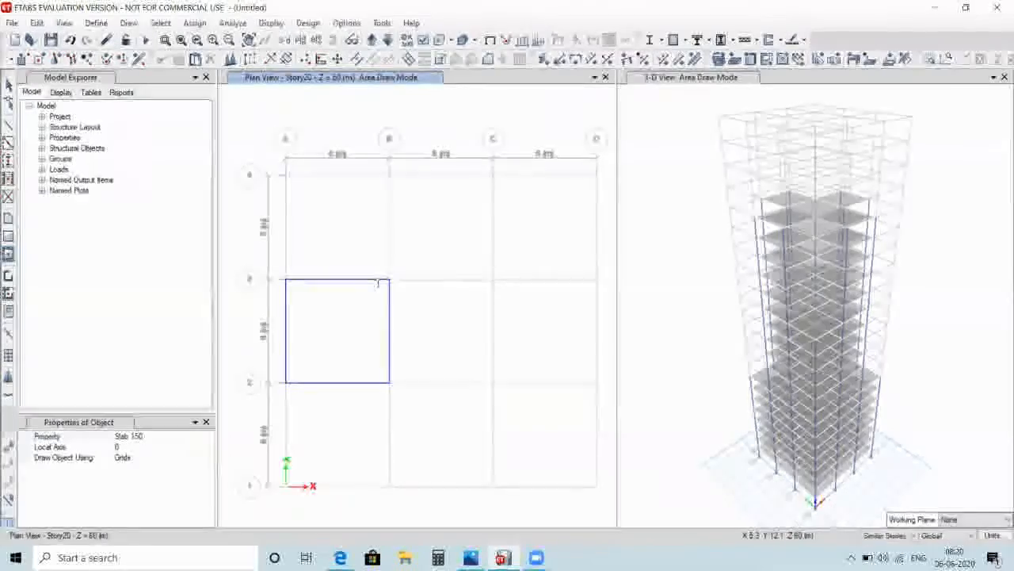
{"action": "left_click_drag", "start_coordinate": [379, 278], "coordinate": [502, 498]}
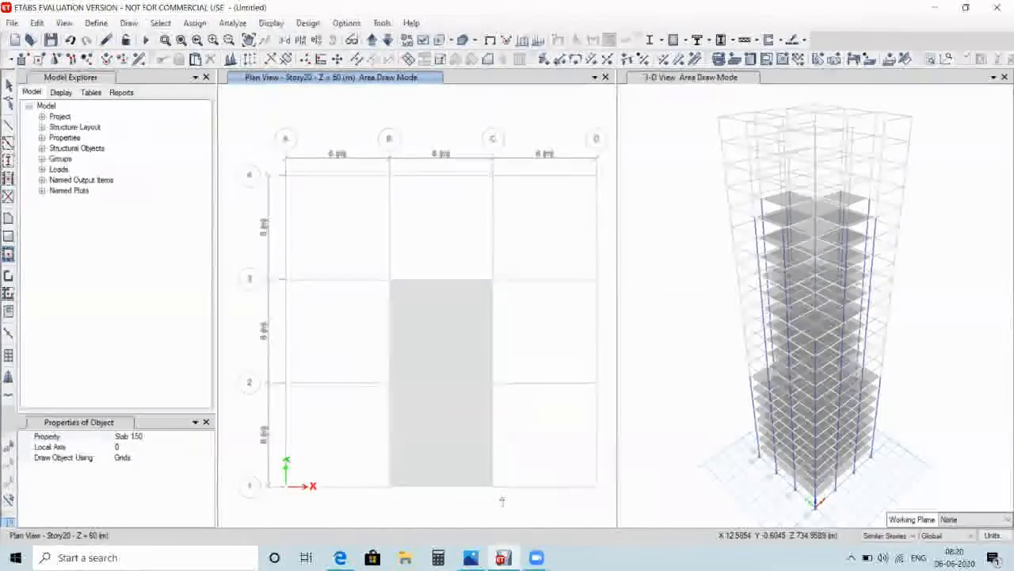
Quick-draw COLUMN Auto select columns at the six intersections of grids B–C and 1–3 on Story20
{"action": "left_click", "coordinate": [130, 23]}
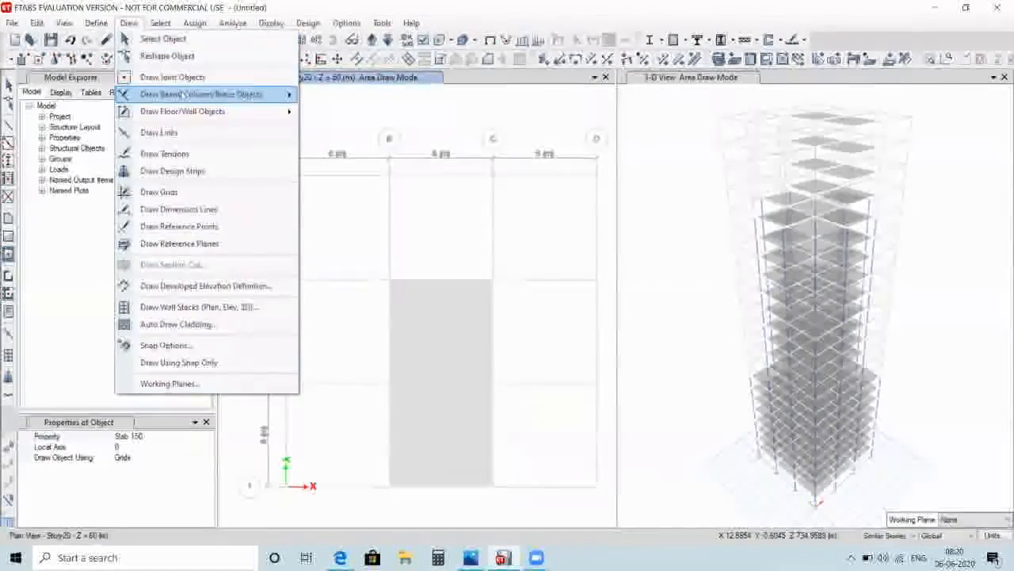
{"action": "mouse_move", "coordinate": [234, 100]}
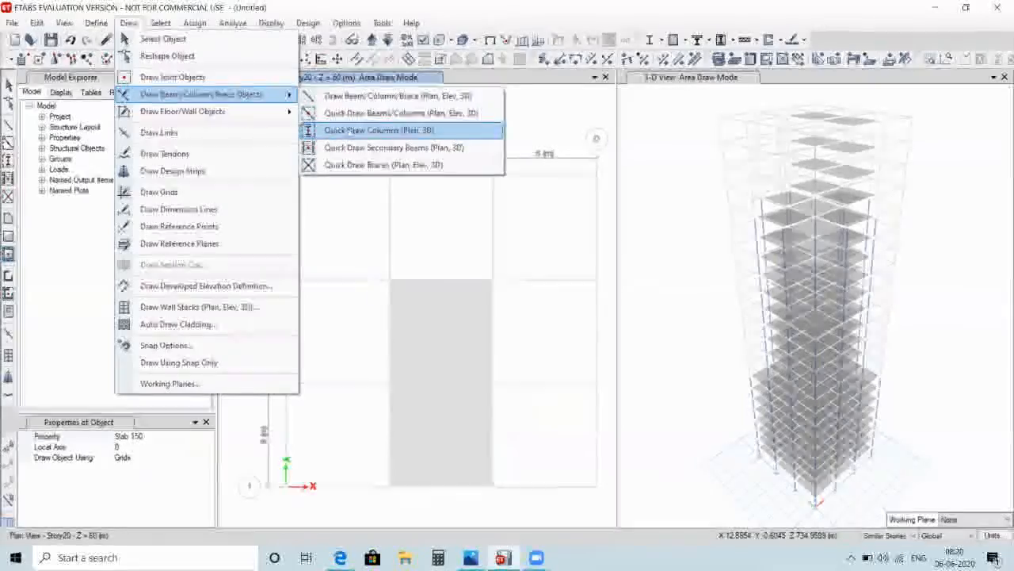
{"action": "left_click", "coordinate": [340, 130]}
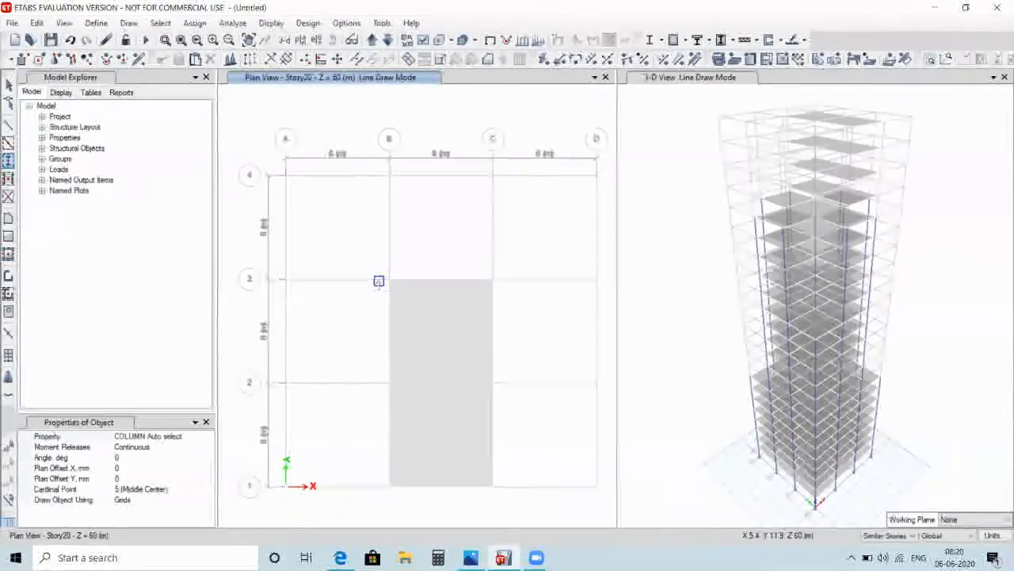
{"action": "mouse_move", "coordinate": [378, 271]}
{"action": "left_mouse_down"}
{"action": "mouse_move", "coordinate": [517, 389]}
{"action": "mouse_move", "coordinate": [513, 501]}
{"action": "mouse_move", "coordinate": [504, 505]}
{"action": "left_mouse_up"}
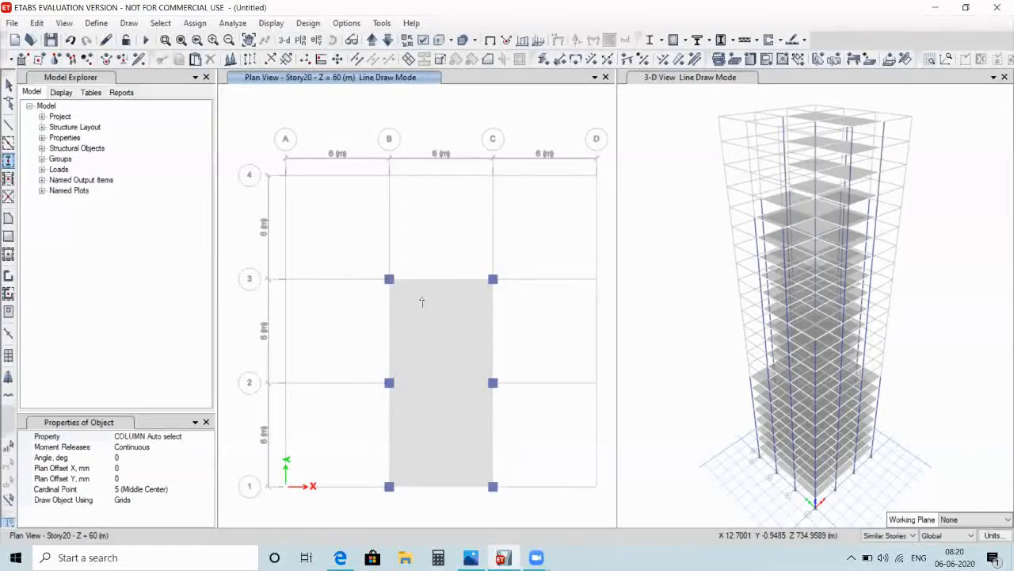
Quick-draw BEAM AUTO SELECT beams along the grid lines of the two Story20 bays between grids B–C and 1–3
{"action": "left_click", "coordinate": [139, 21]}
{"action": "left_click", "coordinate": [183, 43]}
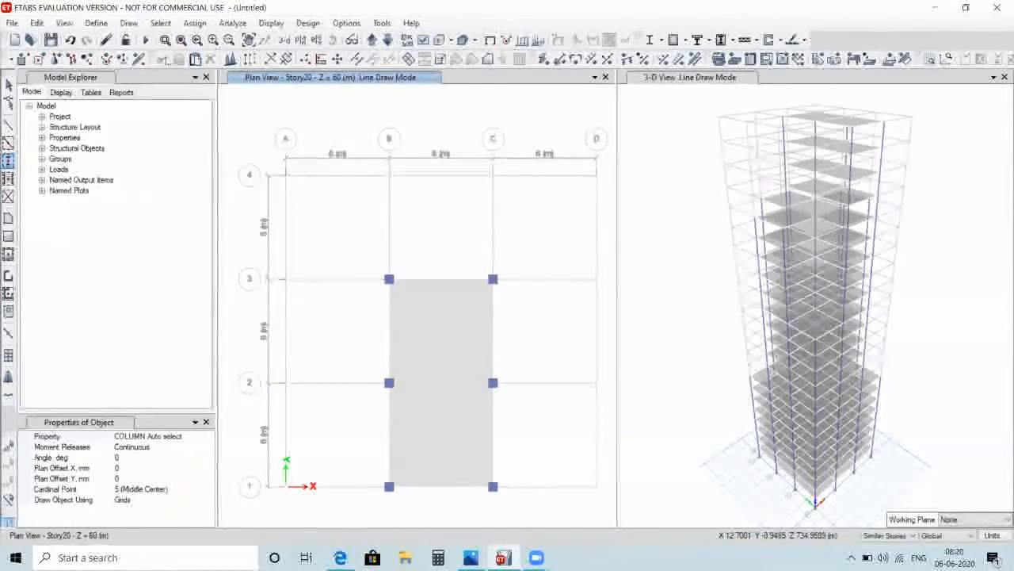
{"action": "left_click", "coordinate": [128, 22]}
{"action": "mouse_move", "coordinate": [168, 95]}
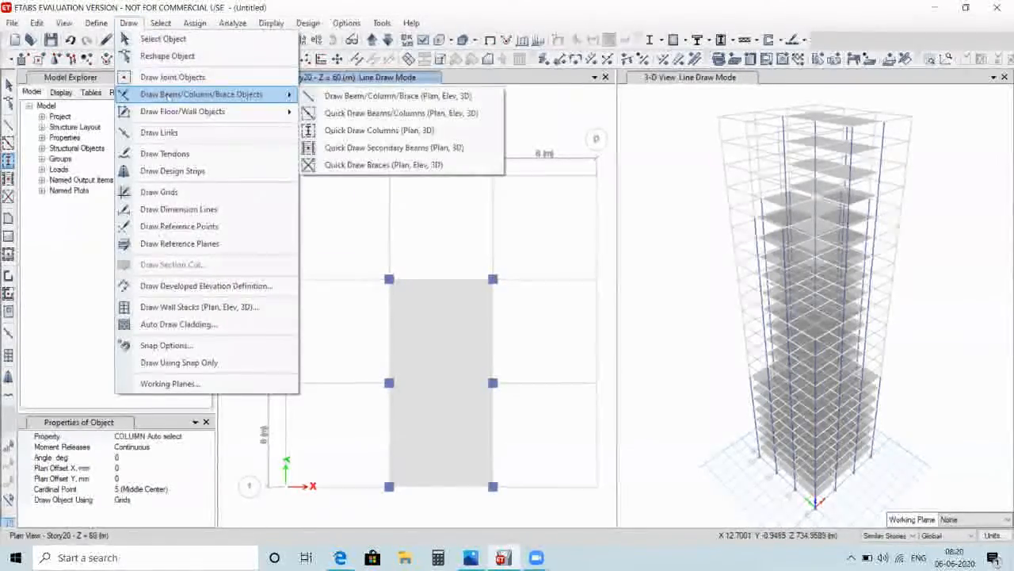
{"action": "left_click", "coordinate": [346, 113]}
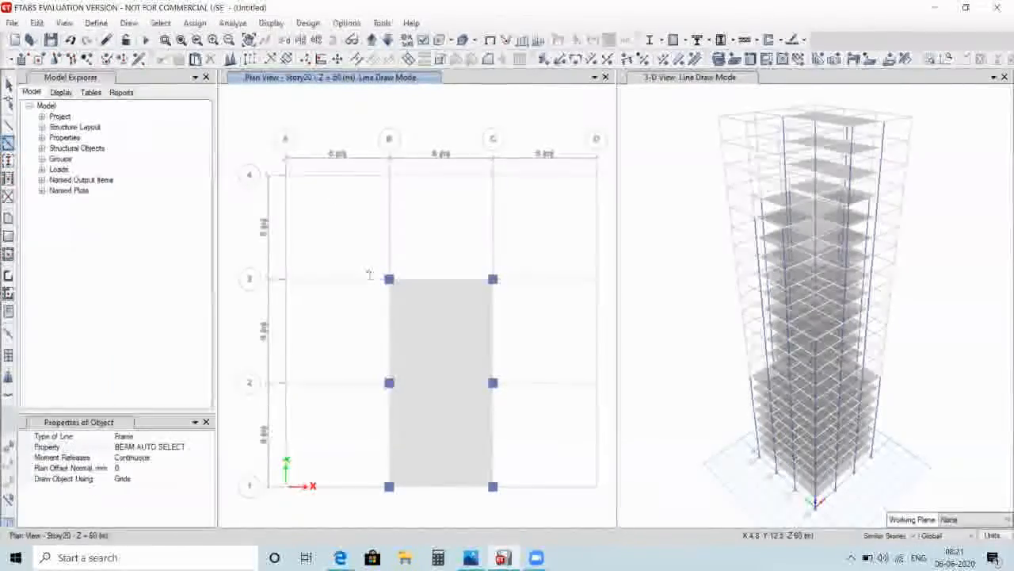
{"action": "mouse_move", "coordinate": [369, 272]}
{"action": "left_mouse_down"}
{"action": "mouse_move", "coordinate": [523, 356]}
{"action": "mouse_move", "coordinate": [511, 513]}
{"action": "left_mouse_up"}
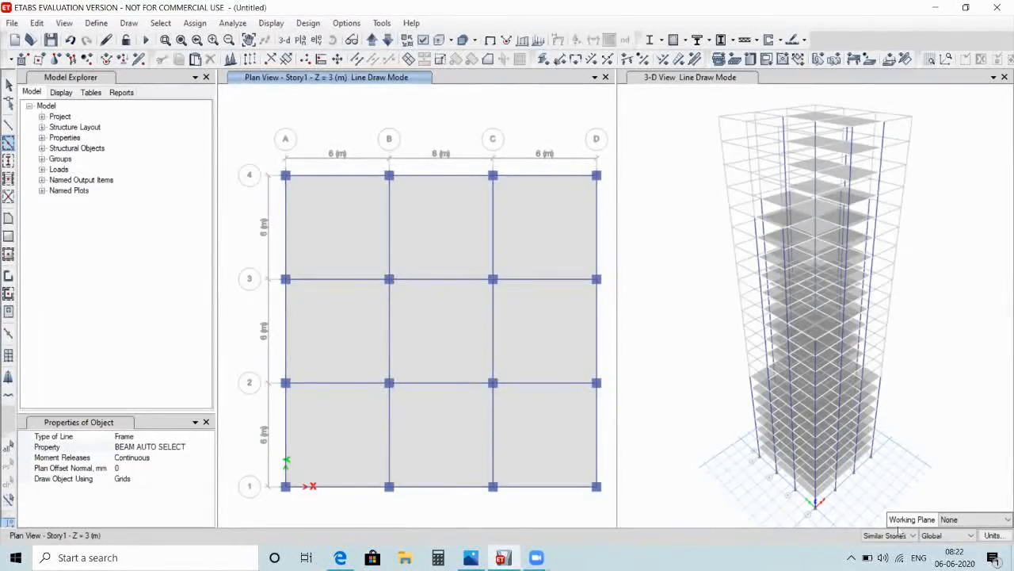
Set the story scope to All Stories and select all nine slab bays on the Story1 plan
{"action": "left_click", "coordinate": [913, 537]}
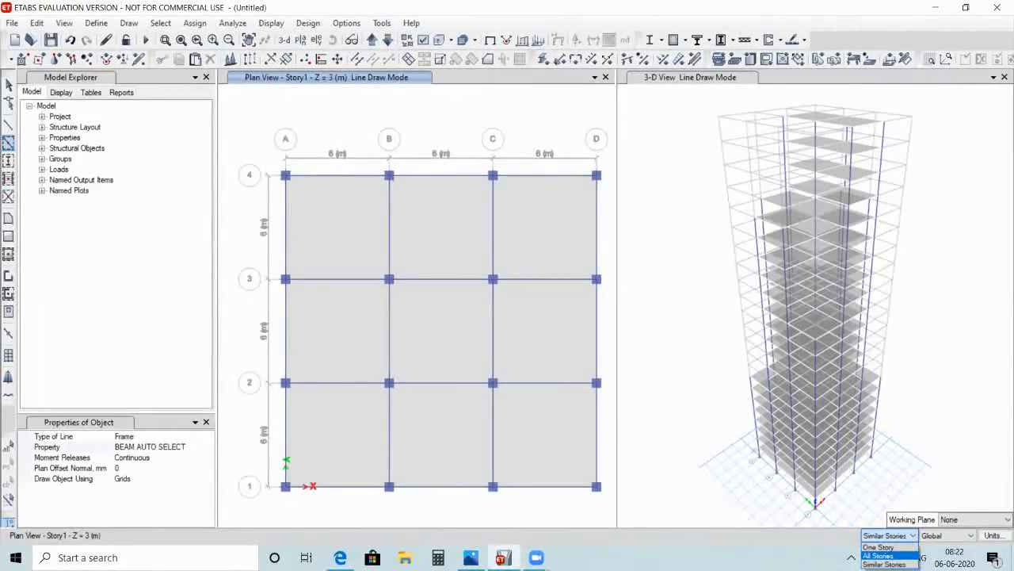
{"action": "left_click", "coordinate": [878, 555]}
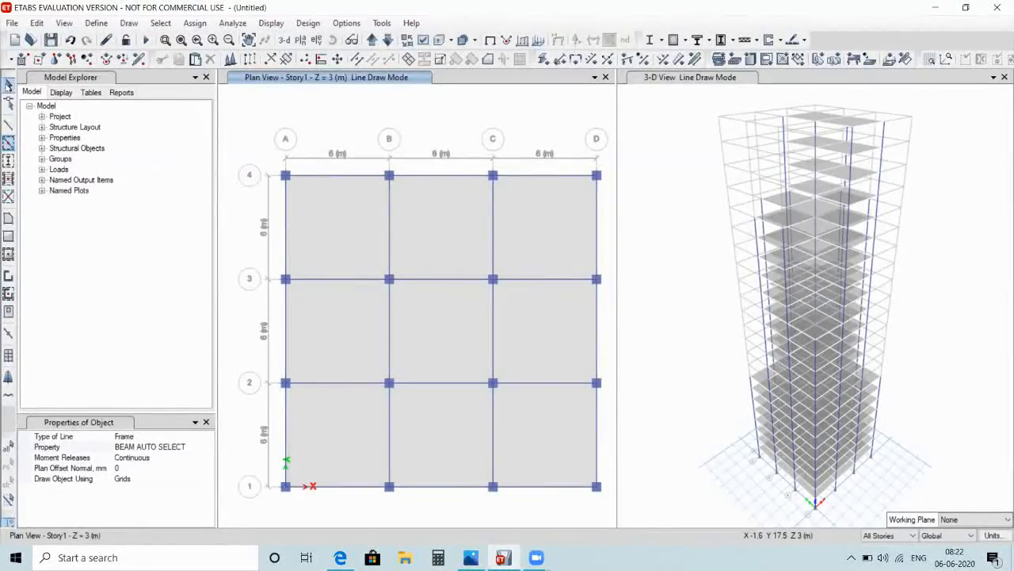
{"action": "left_click", "coordinate": [8, 85]}
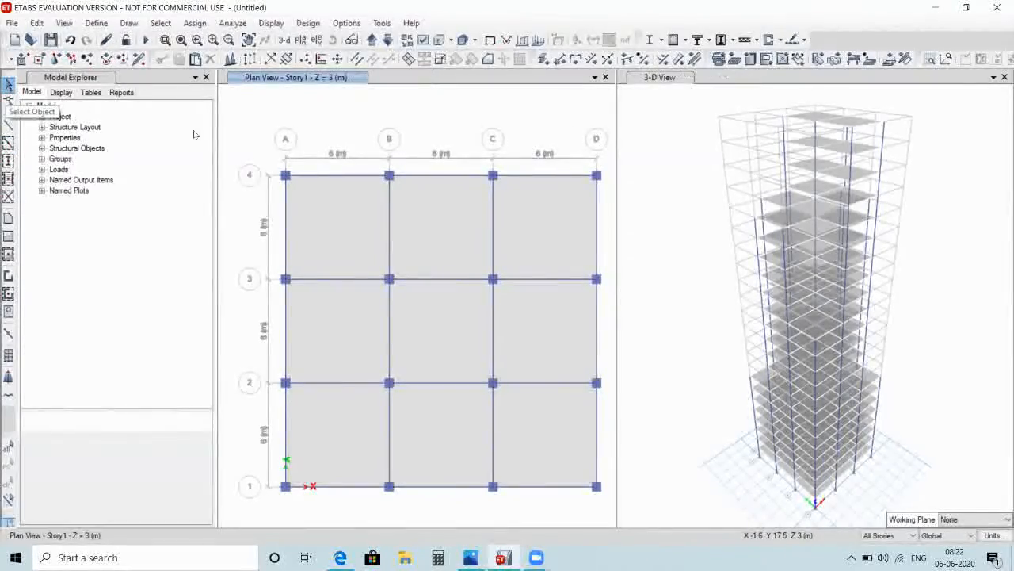
{"action": "left_click", "coordinate": [332, 219]}
{"action": "left_click", "coordinate": [441, 231]}
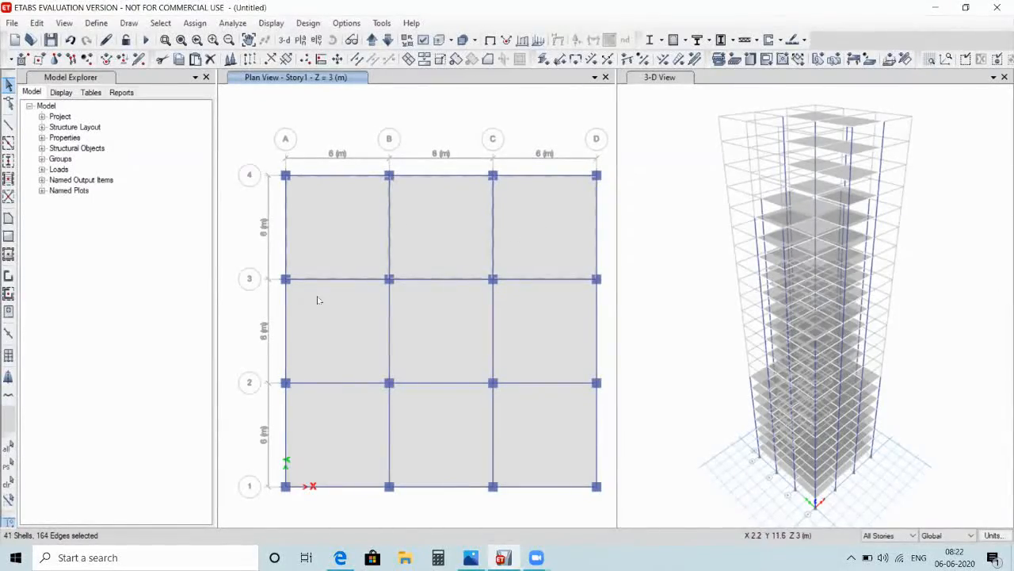
{"action": "left_click", "coordinate": [448, 321]}
{"action": "left_click", "coordinate": [457, 321]}
{"action": "left_click", "coordinate": [540, 325]}
{"action": "left_click", "coordinate": [316, 427]}
{"action": "left_click", "coordinate": [419, 439]}
{"action": "left_click", "coordinate": [531, 435]}
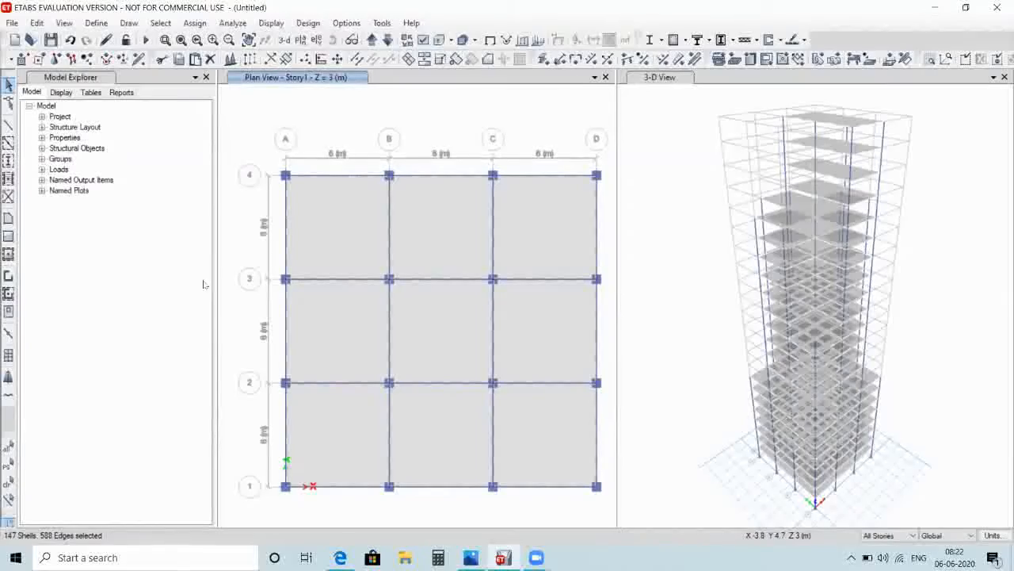
Assign a uniform shell load of 2 kN/m² in the Gravity direction to the selected slabs under the Dead pattern
{"action": "left_click", "coordinate": [196, 23]}
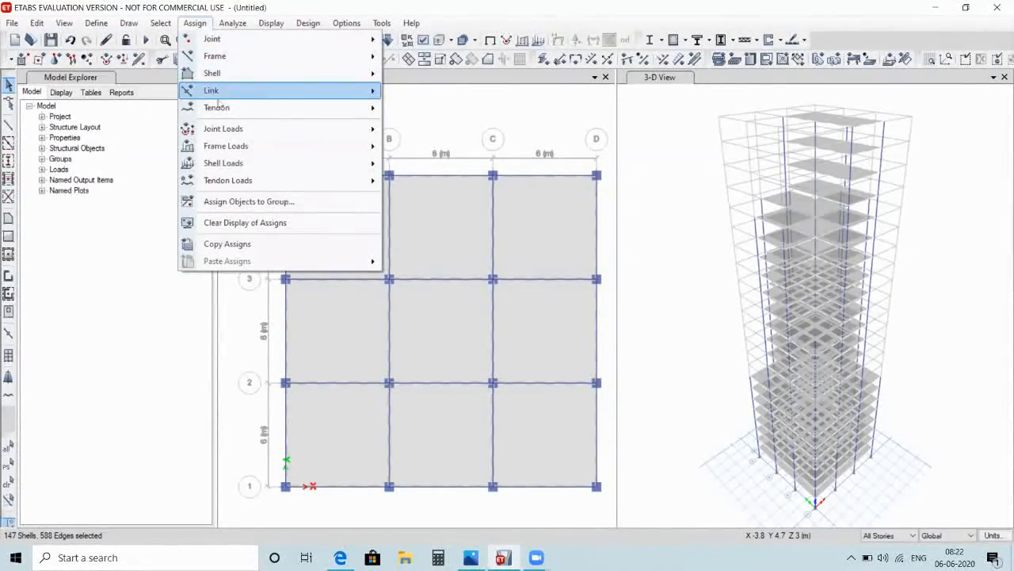
{"action": "mouse_move", "coordinate": [236, 149]}
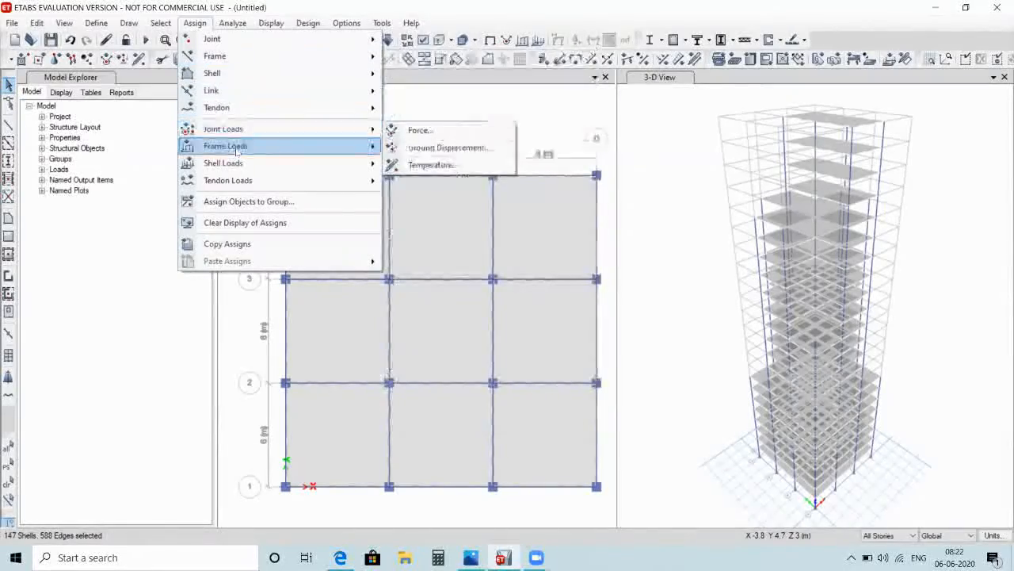
{"action": "mouse_move", "coordinate": [281, 163]}
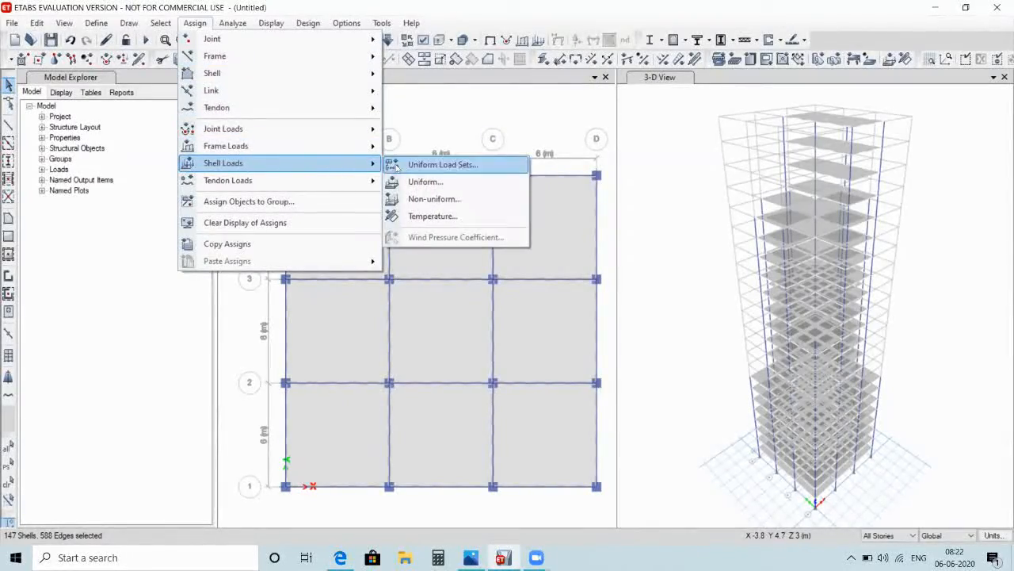
{"action": "left_click", "coordinate": [414, 182]}
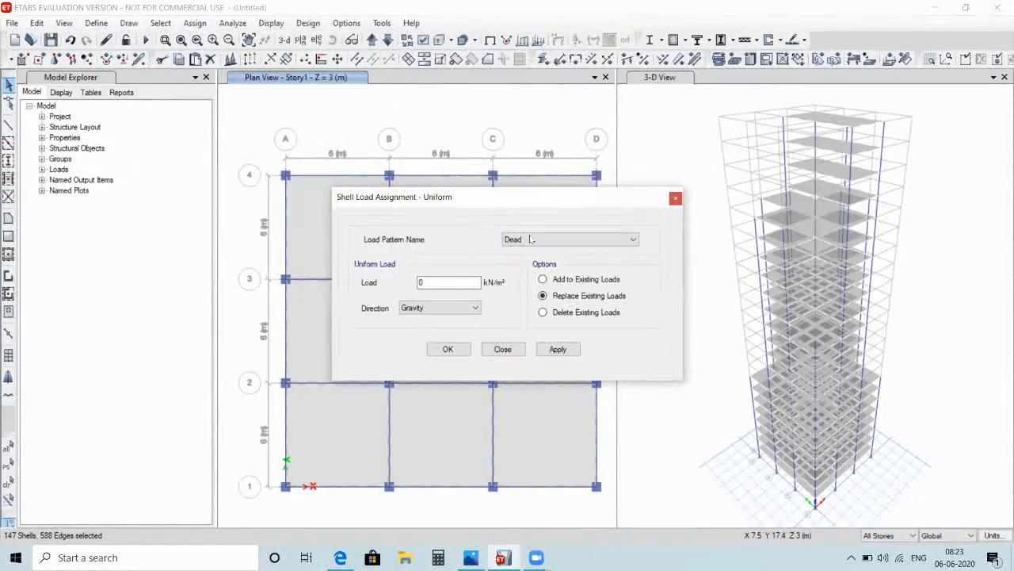
{"action": "left_click", "coordinate": [429, 282]}
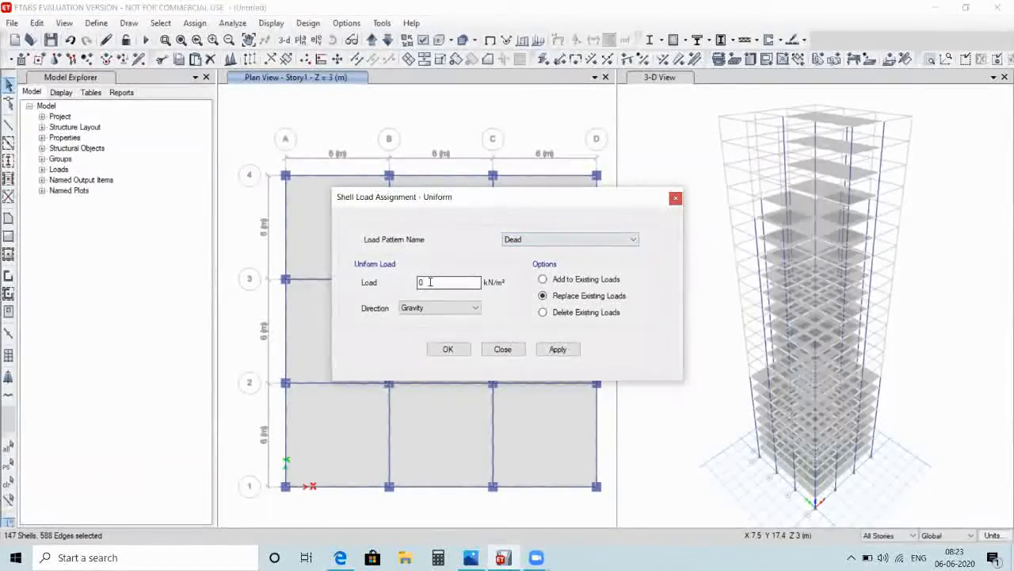
{"action": "double_click", "coordinate": [430, 283]}
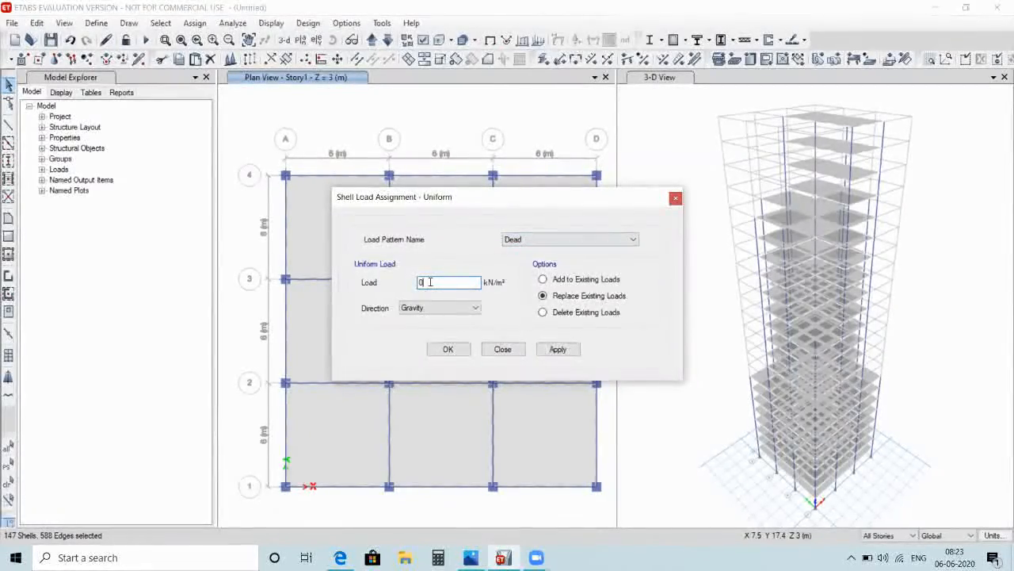
{"action": "key", "text": "BackSpace"}
{"action": "type", "text": "2"}
{"action": "left_click", "coordinate": [558, 348]}
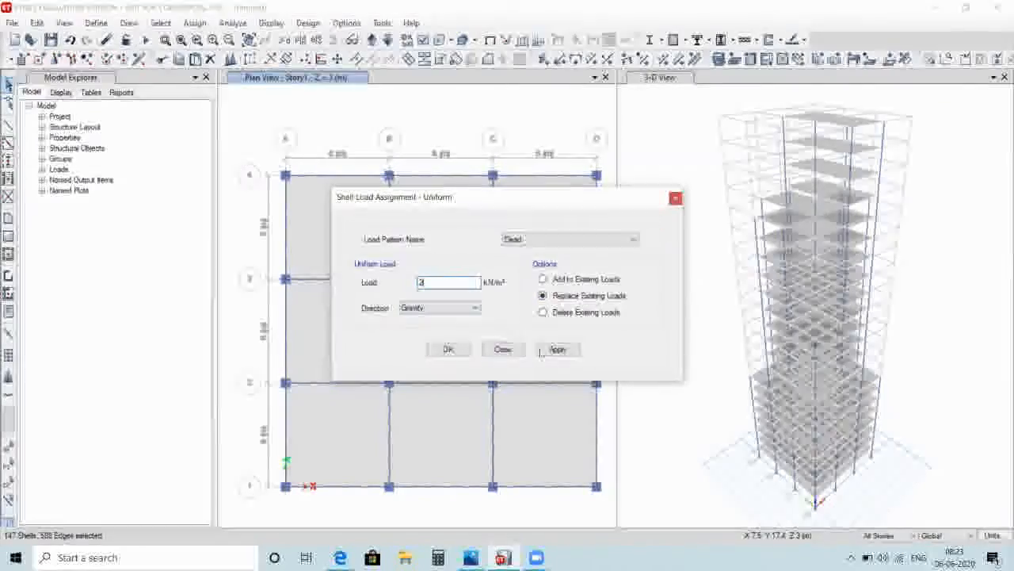
{"action": "left_click", "coordinate": [462, 351]}
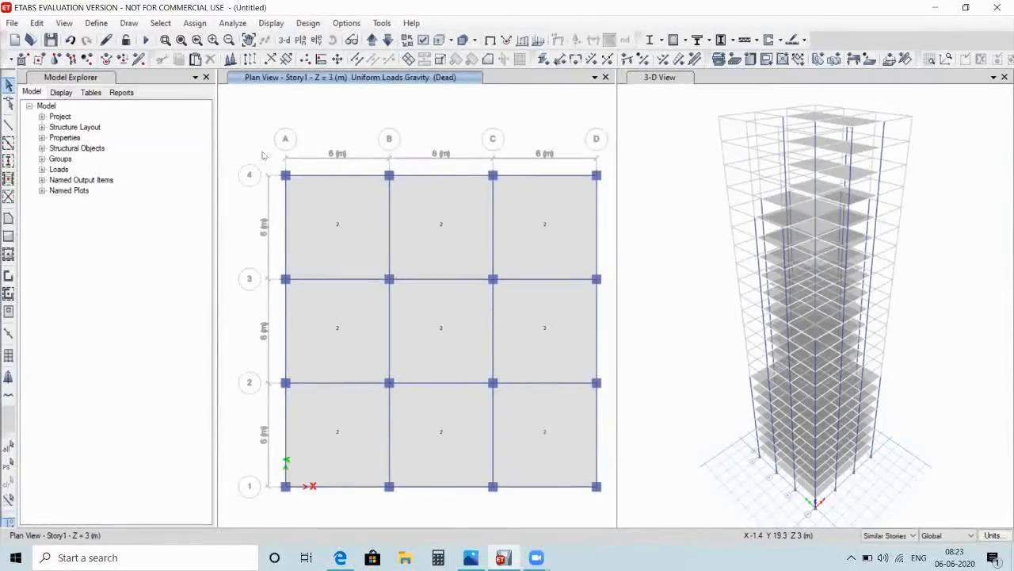
Select all nine slab bays on the Story1 plan with the Similar Stories scope active
{"action": "left_click", "coordinate": [346, 229]}
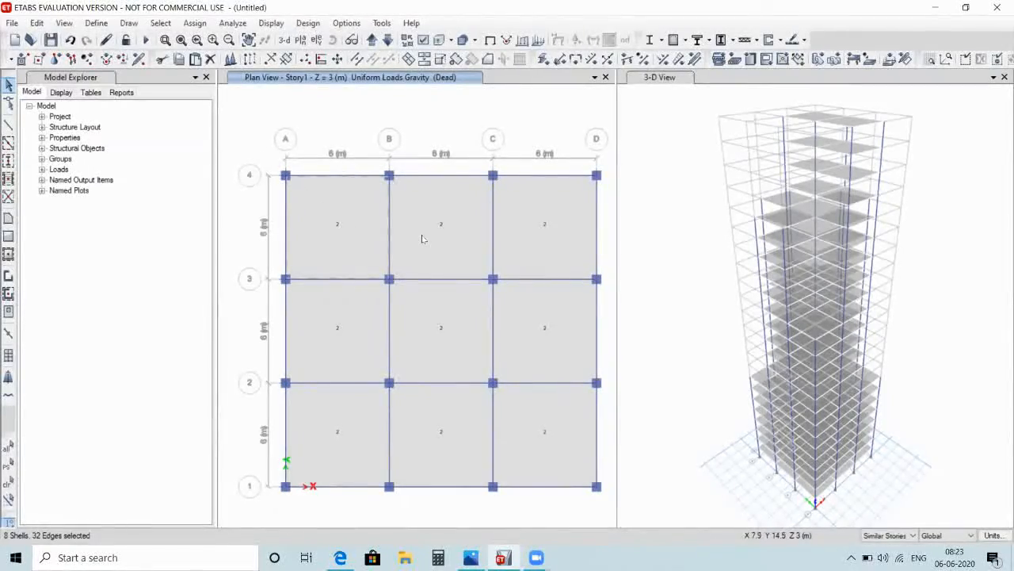
{"action": "left_click", "coordinate": [324, 320]}
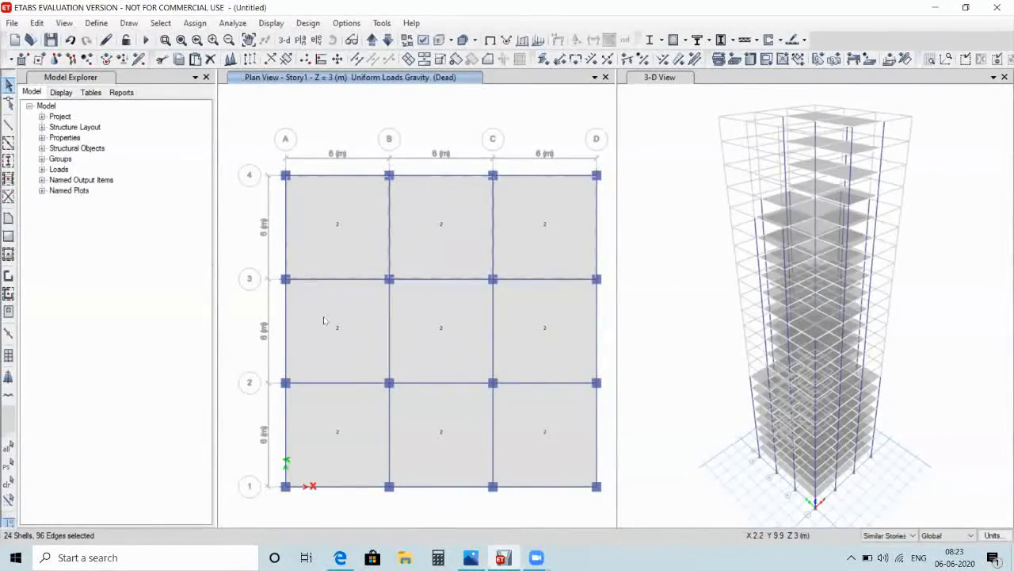
{"action": "left_click", "coordinate": [435, 312]}
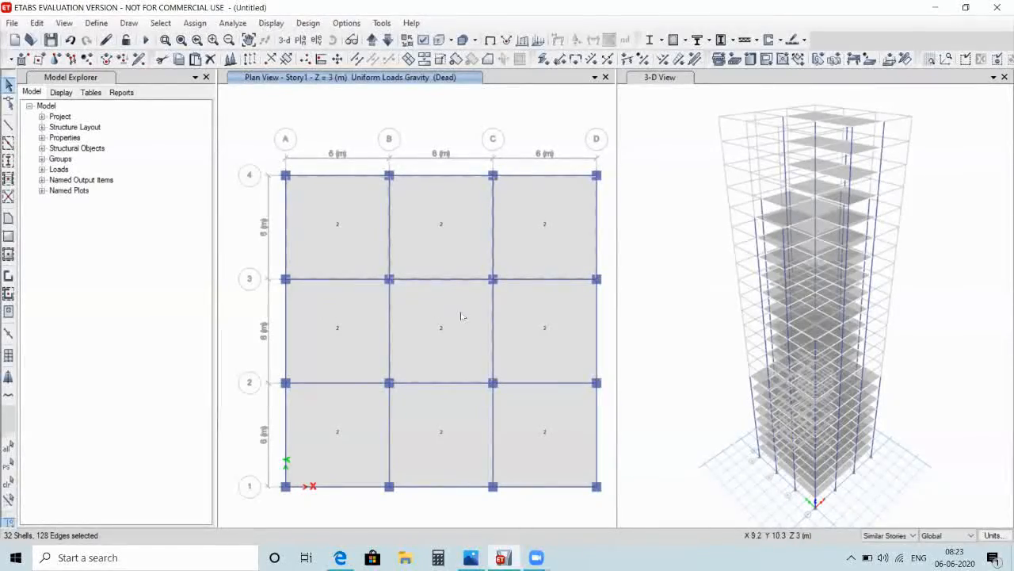
{"action": "left_click", "coordinate": [332, 432]}
{"action": "left_click", "coordinate": [544, 418]}
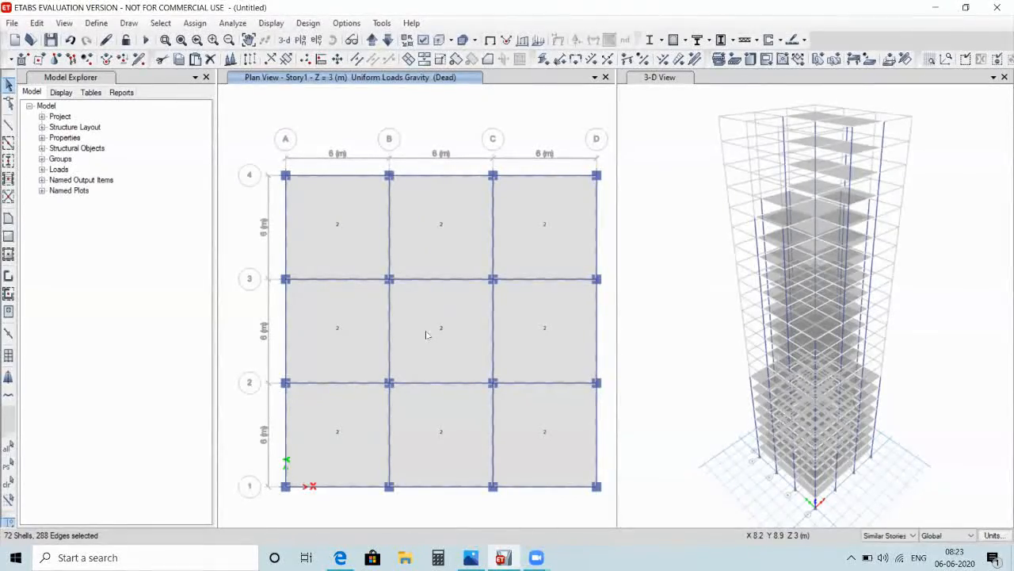
Assign a uniform shell load of 5 kN/m² in the Gravity direction to the selected slabs under the Live pattern
{"action": "left_click", "coordinate": [195, 23]}
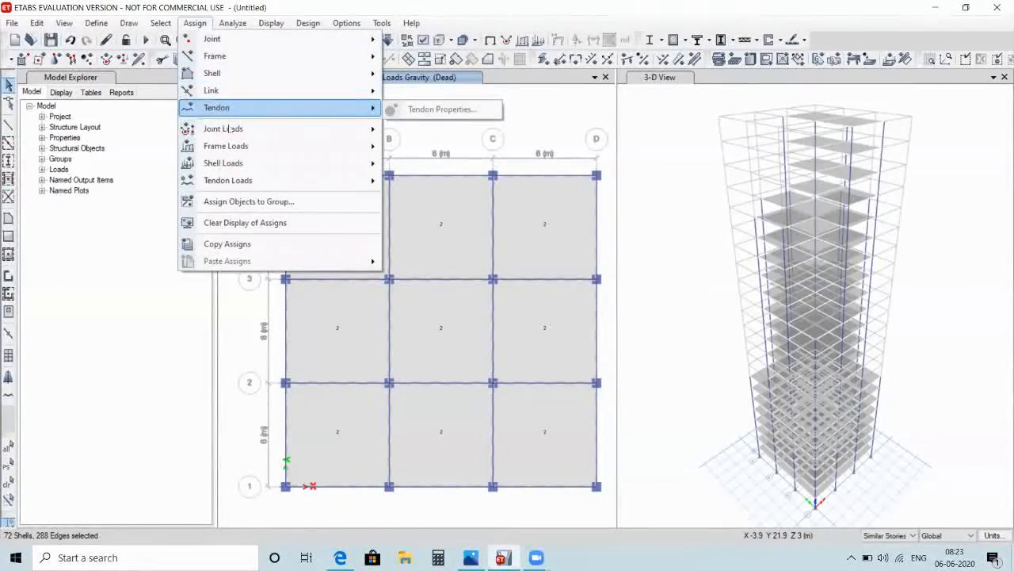
{"action": "mouse_move", "coordinate": [369, 164]}
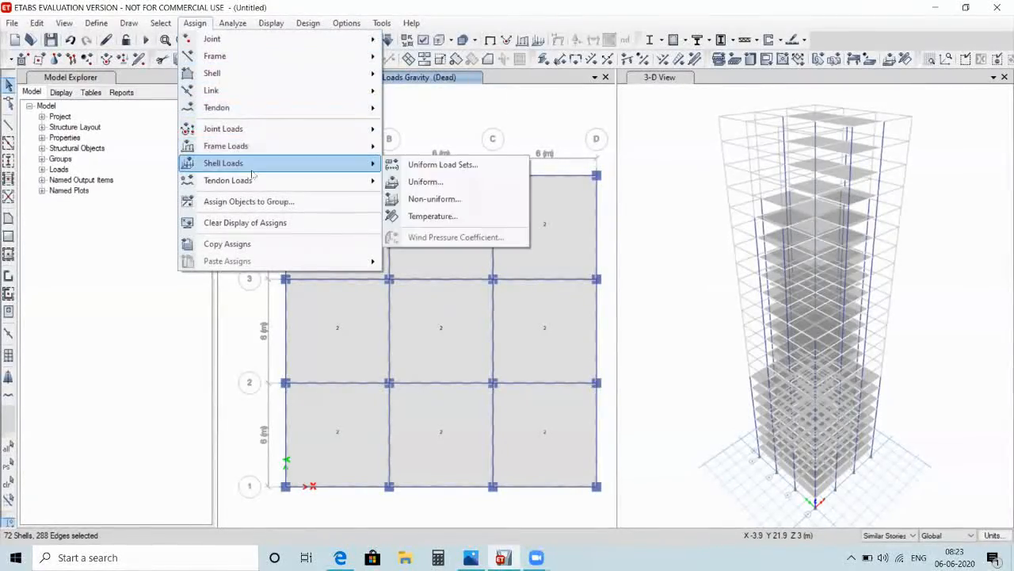
{"action": "left_click", "coordinate": [407, 184]}
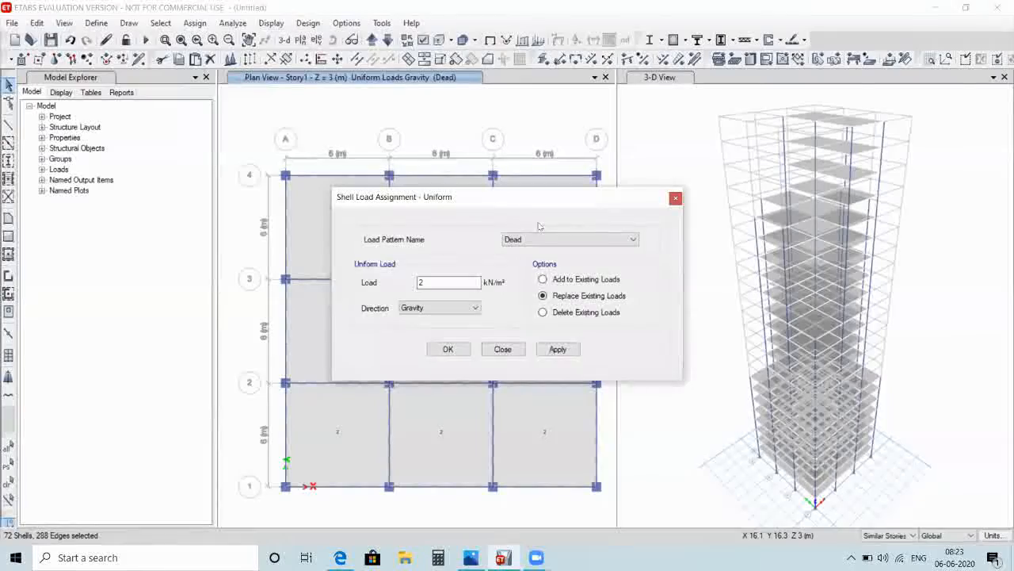
{"action": "left_click", "coordinate": [536, 241]}
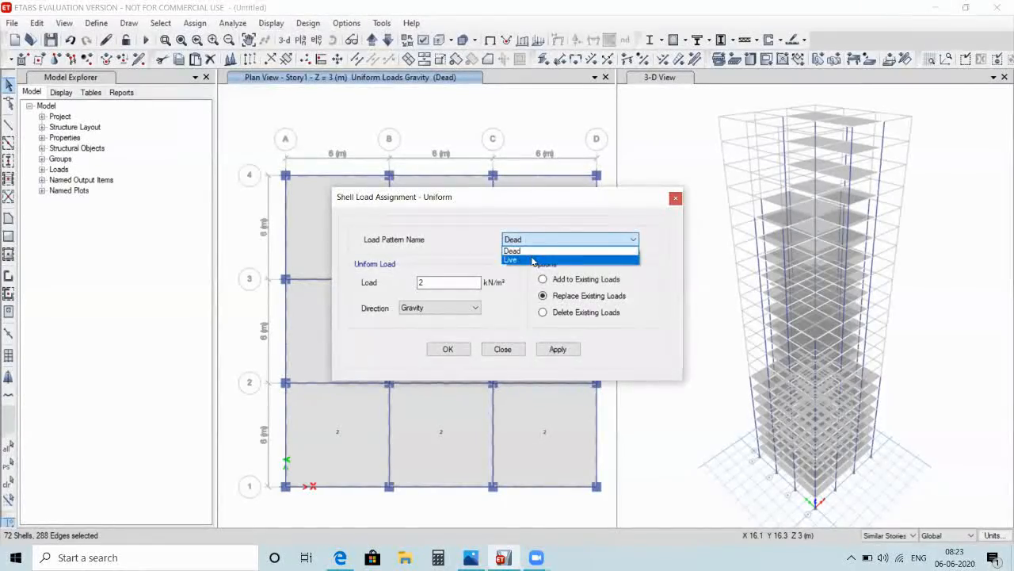
{"action": "left_click", "coordinate": [533, 259]}
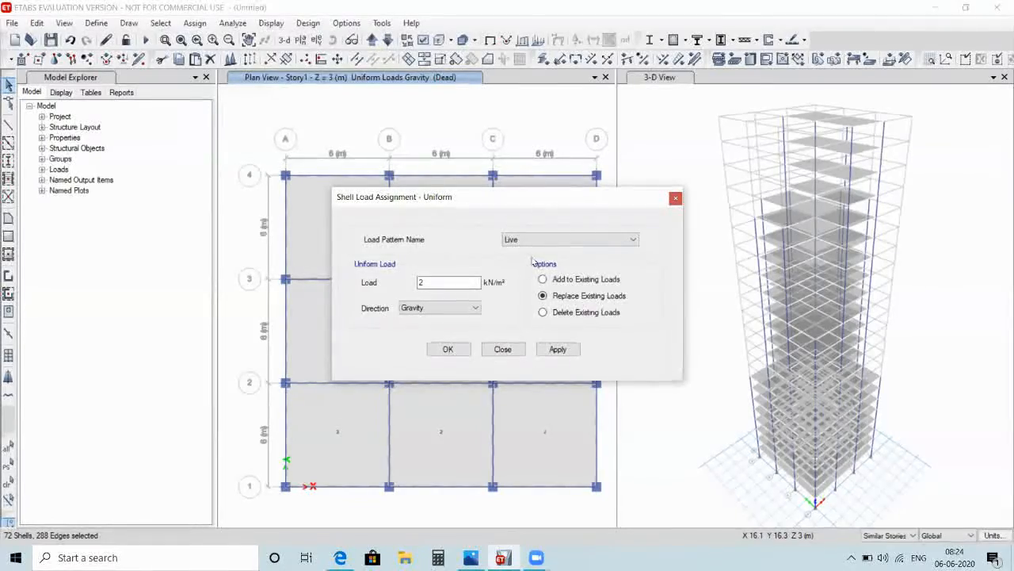
{"action": "left_click", "coordinate": [448, 282]}
{"action": "left_click", "coordinate": [555, 349]}
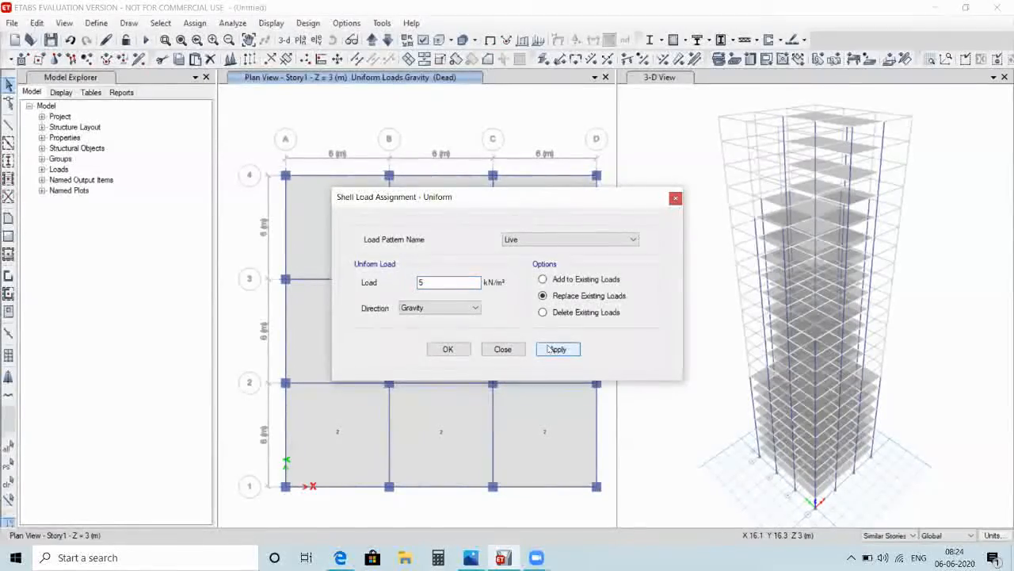
{"action": "left_click", "coordinate": [448, 349]}
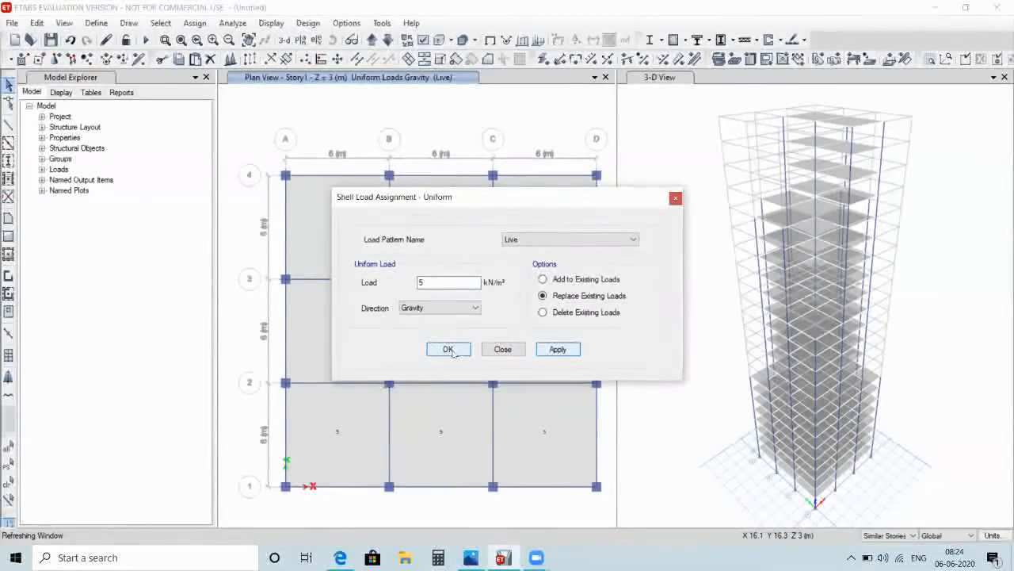
{"action": "left_click", "coordinate": [448, 349]}
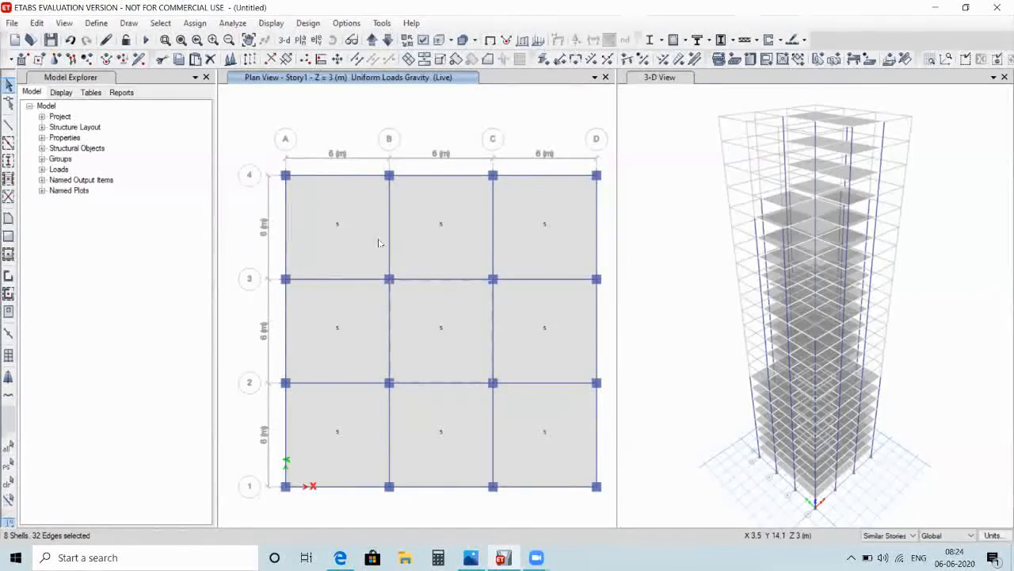
Raise the plan view story by story from Story1 to Story9
{"action": "left_click", "coordinate": [370, 44]}
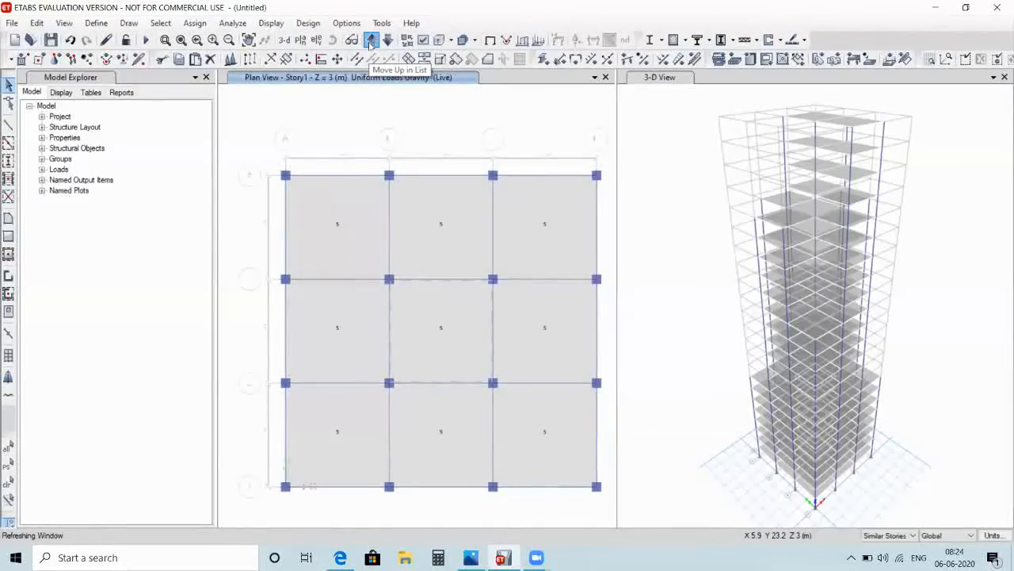
{"action": "left_click", "coordinate": [369, 44]}
{"action": "left_click", "coordinate": [370, 44]}
{"action": "left_click", "coordinate": [369, 44]}
{"action": "left_click", "coordinate": [370, 45]}
{"action": "left_click", "coordinate": [370, 44]}
{"action": "left_click", "coordinate": [369, 45]}
{"action": "left_click", "coordinate": [369, 44]}
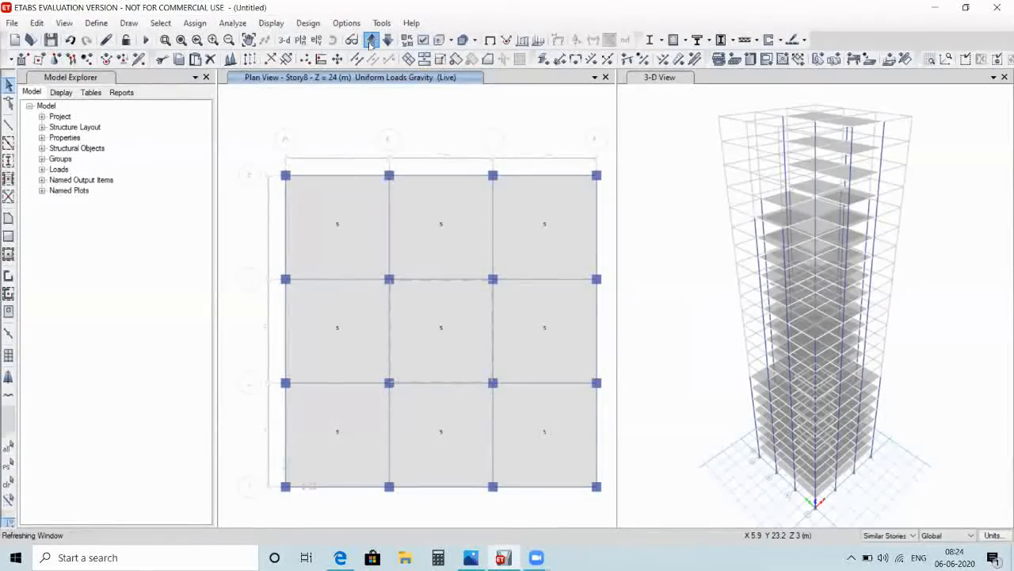
{"action": "left_click", "coordinate": [369, 44]}
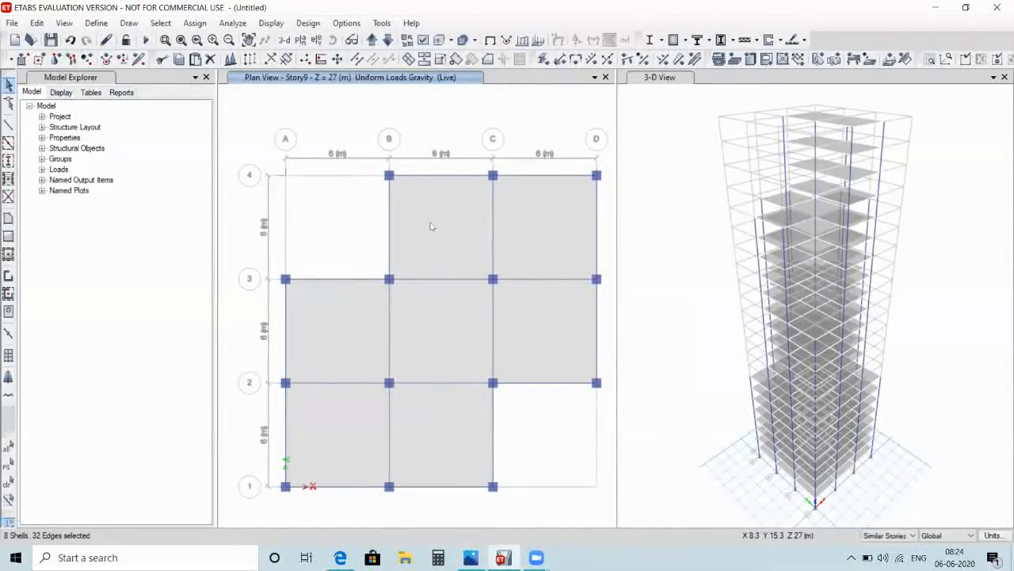
Select all slab panels on Story9 and assign them a uniform Live shell load of 4.5 kN/m² in the Gravity direction
{"action": "left_click", "coordinate": [523, 229]}
{"action": "left_click", "coordinate": [348, 314]}
{"action": "left_click", "coordinate": [423, 319]}
{"action": "left_click", "coordinate": [562, 311]}
{"action": "left_click", "coordinate": [330, 430]}
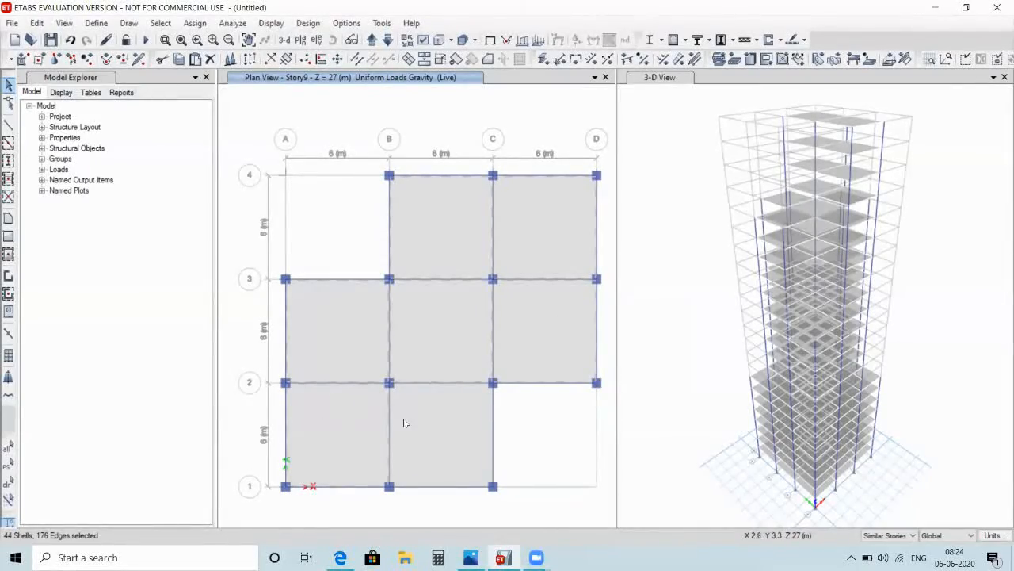
{"action": "left_click", "coordinate": [423, 424]}
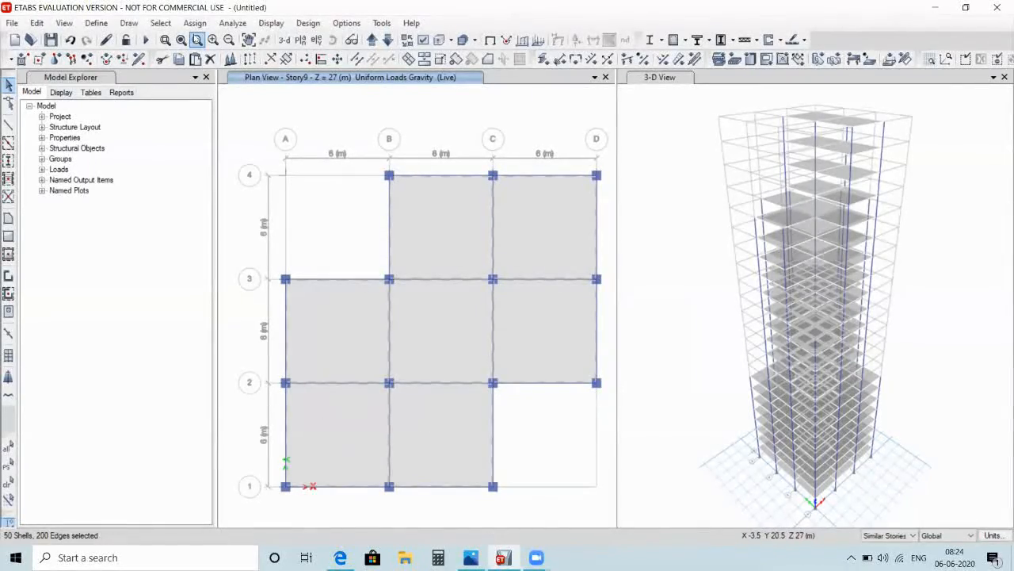
{"action": "left_click", "coordinate": [195, 24]}
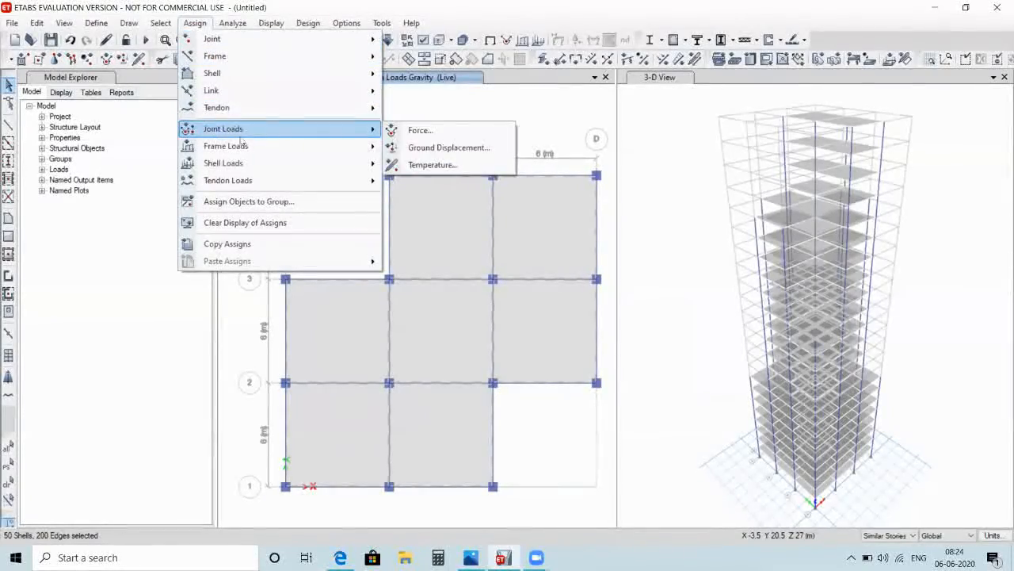
{"action": "mouse_move", "coordinate": [370, 163]}
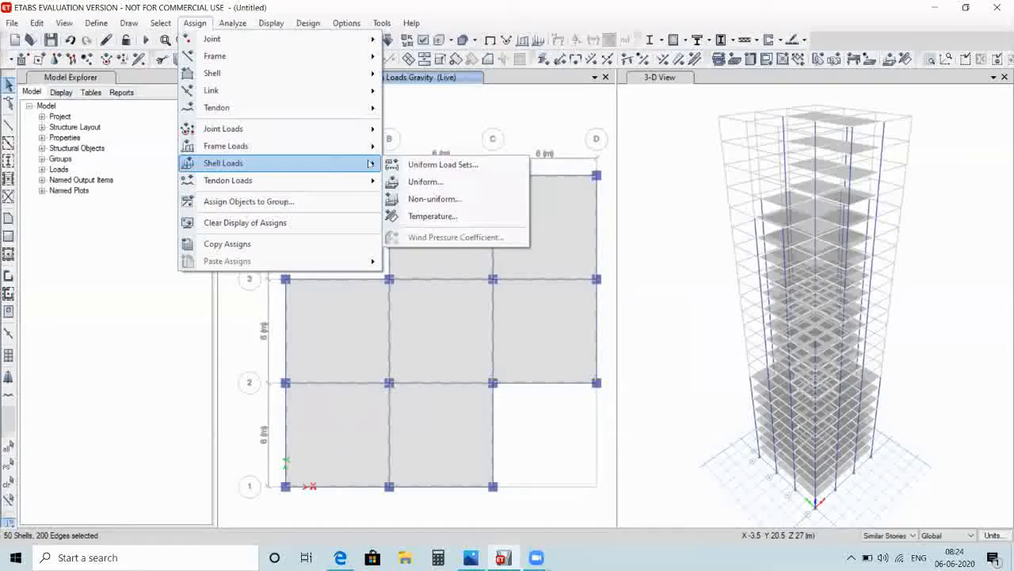
{"action": "left_click", "coordinate": [409, 183]}
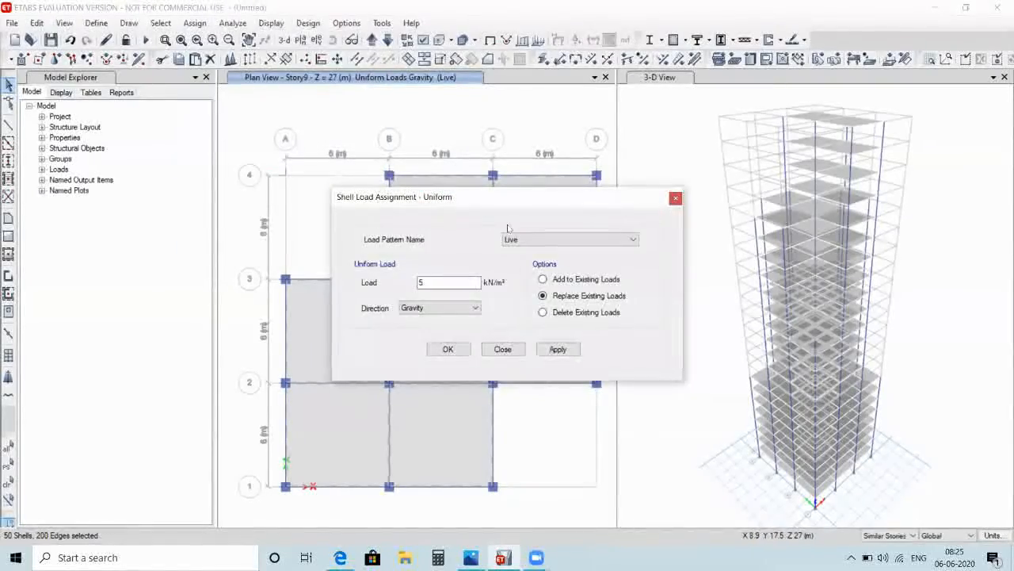
{"action": "left_click", "coordinate": [440, 287]}
{"action": "key", "text": "BackSpace"}
{"action": "type", "text": "4.5"}
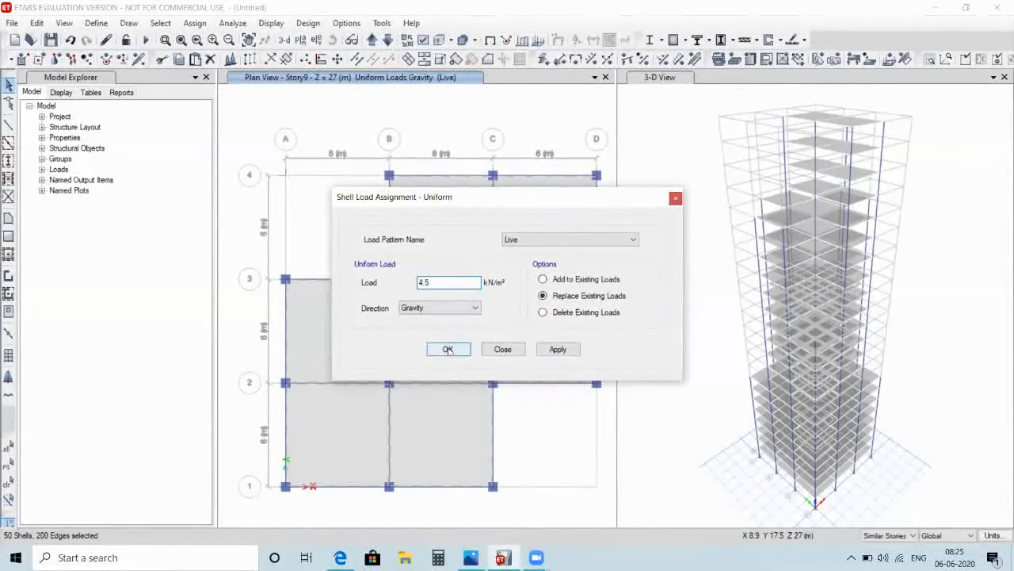
{"action": "left_click", "coordinate": [552, 350]}
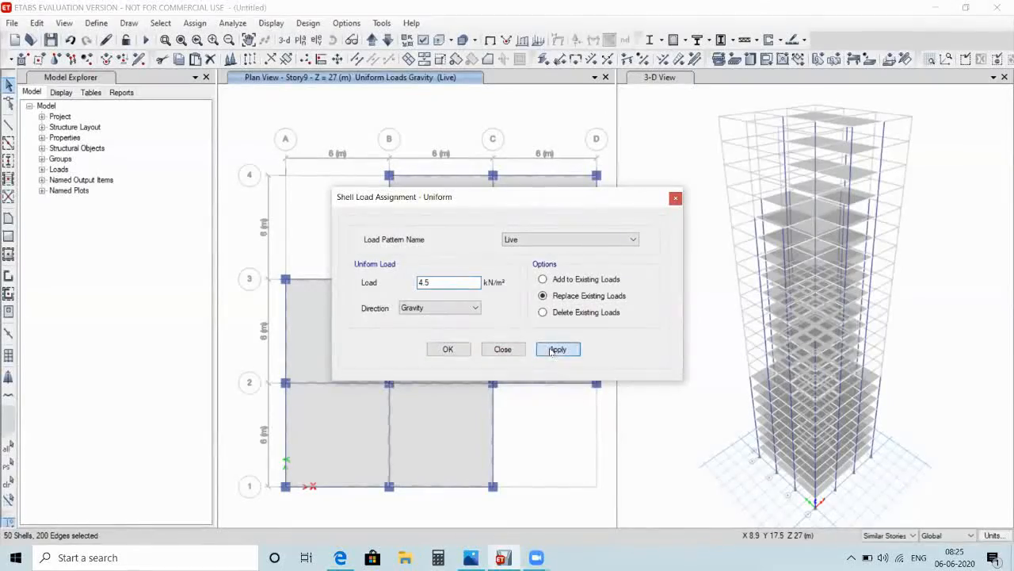
{"action": "left_click", "coordinate": [447, 349]}
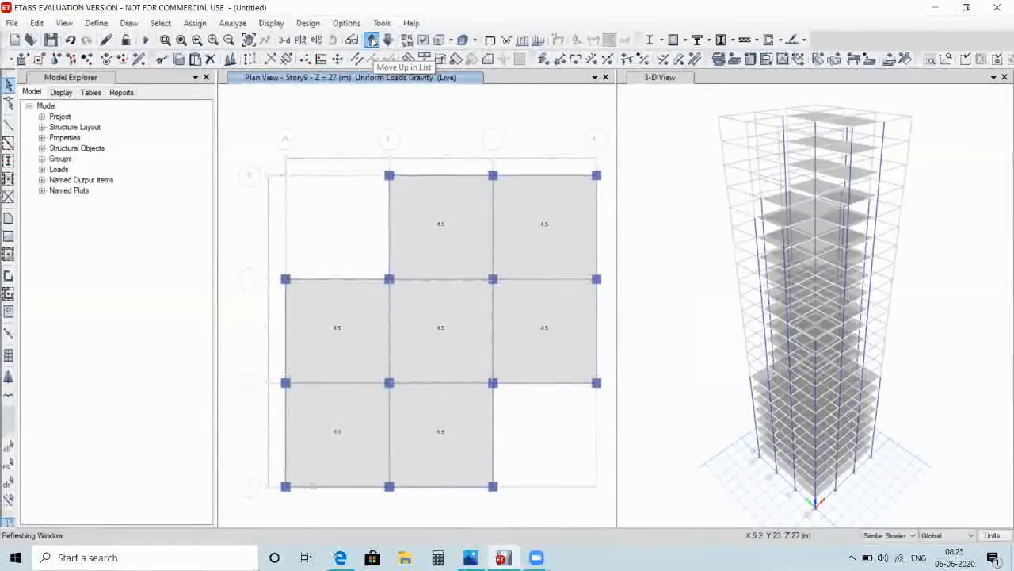
Raise the plan view to Story15, where the floor plan becomes cross-shaped
{"action": "left_click", "coordinate": [372, 41]}
{"action": "left_click", "coordinate": [372, 41]}
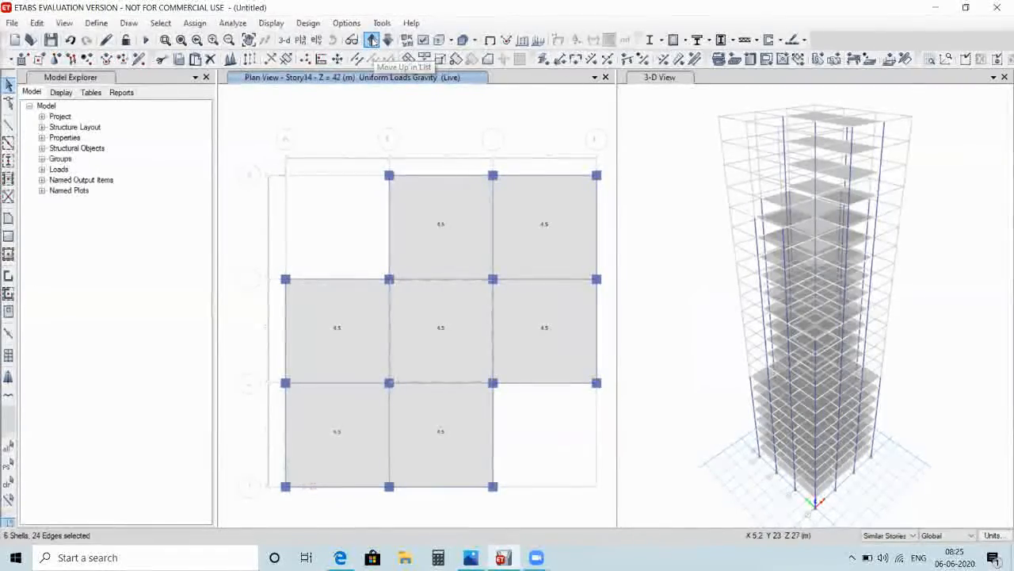
{"action": "left_click", "coordinate": [373, 41]}
{"action": "left_click", "coordinate": [372, 41]}
{"action": "left_click", "coordinate": [373, 41]}
{"action": "left_click", "coordinate": [373, 42]}
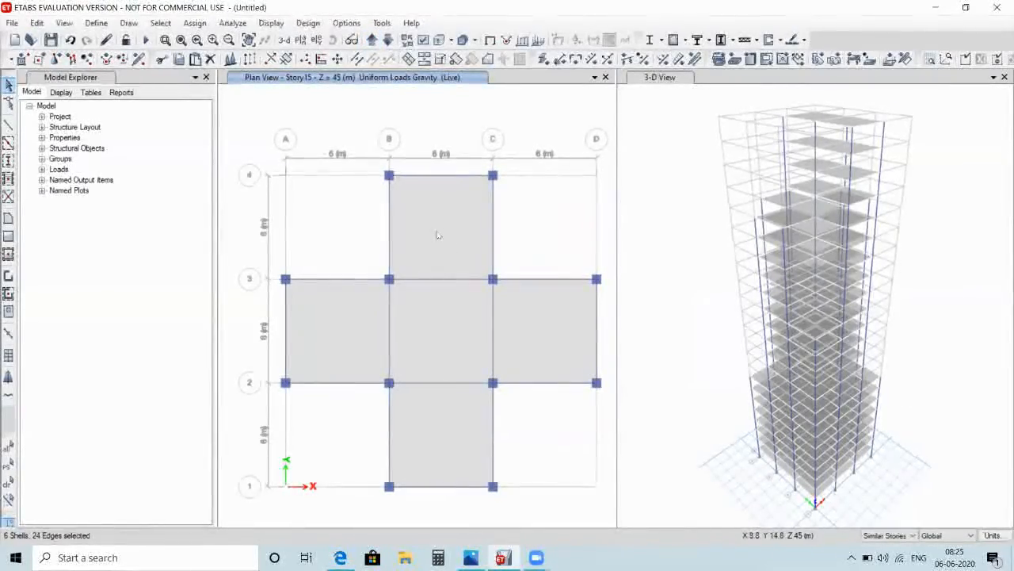
Select the five slab panels on Story15 and assign them a uniform Live shell load of 4 kN/m²
{"action": "left_click", "coordinate": [343, 313]}
{"action": "left_click", "coordinate": [449, 429]}
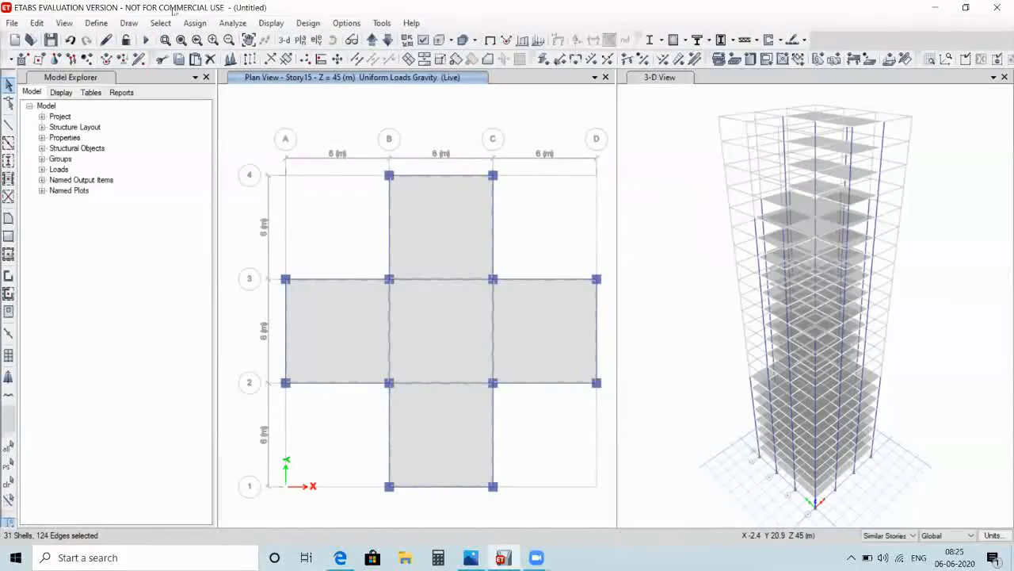
{"action": "left_click", "coordinate": [195, 22]}
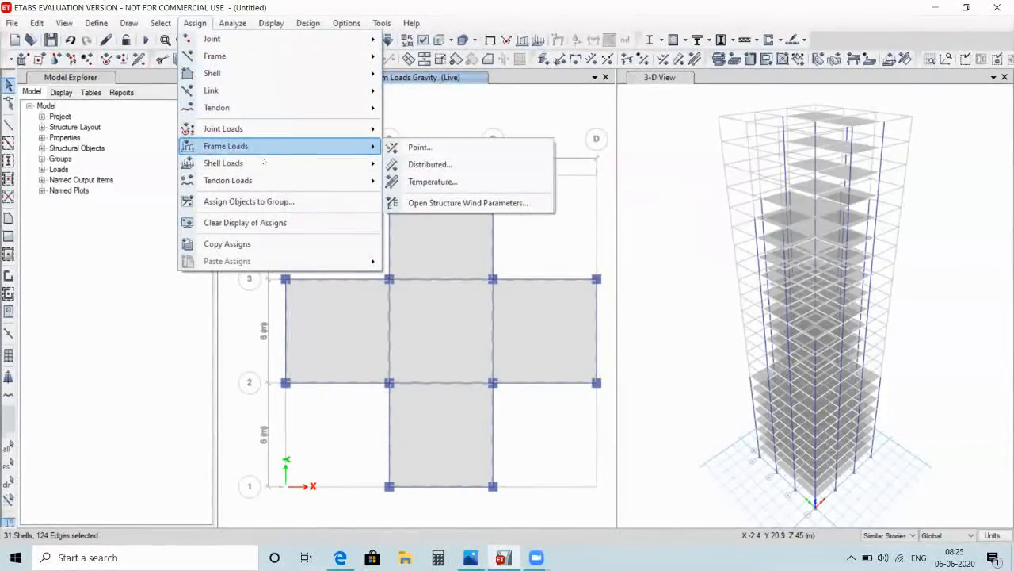
{"action": "mouse_move", "coordinate": [332, 163]}
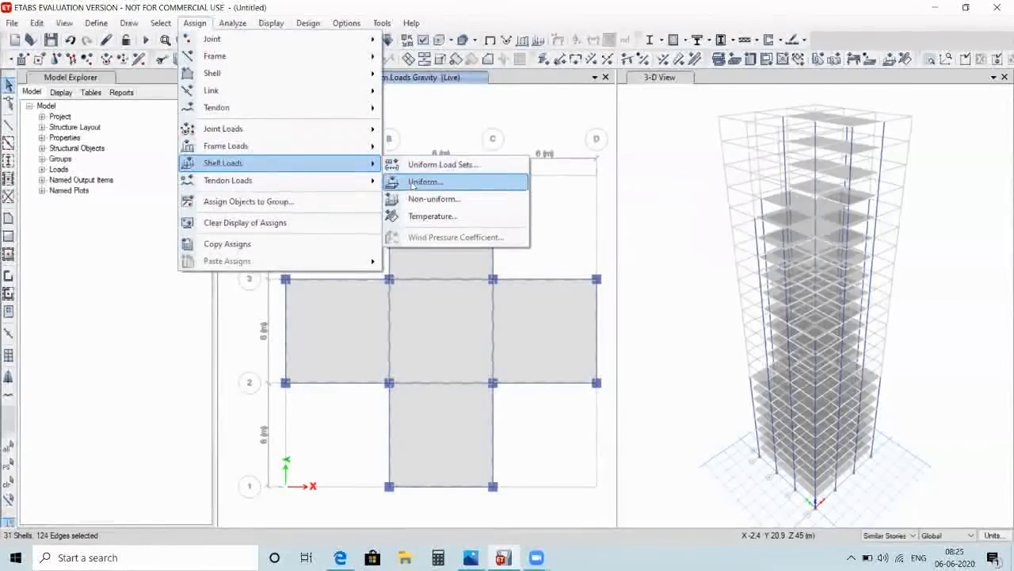
{"action": "left_click", "coordinate": [420, 182]}
{"action": "double_click", "coordinate": [445, 281]}
{"action": "type", "text": "4"}
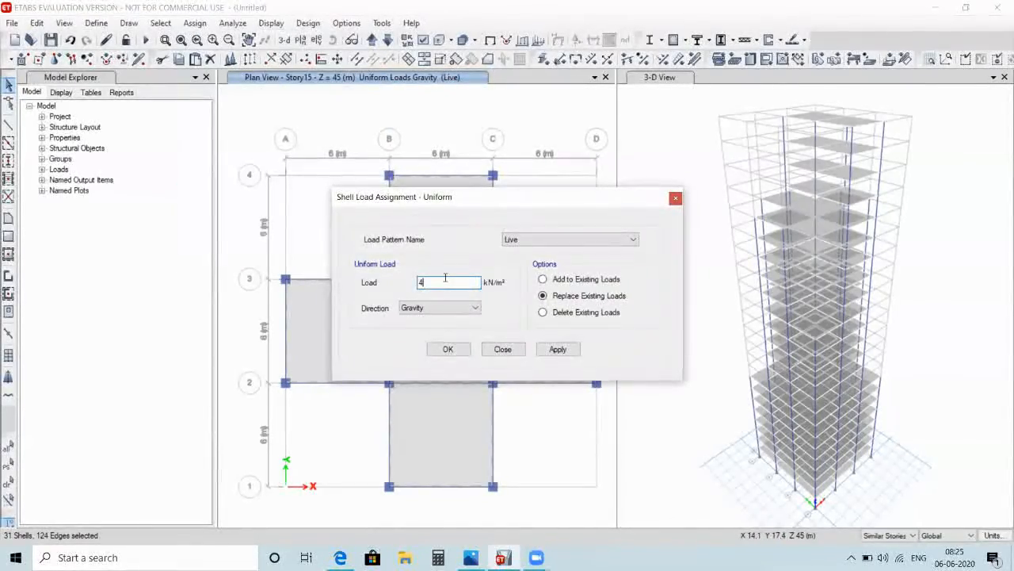
{"action": "left_click", "coordinate": [564, 347]}
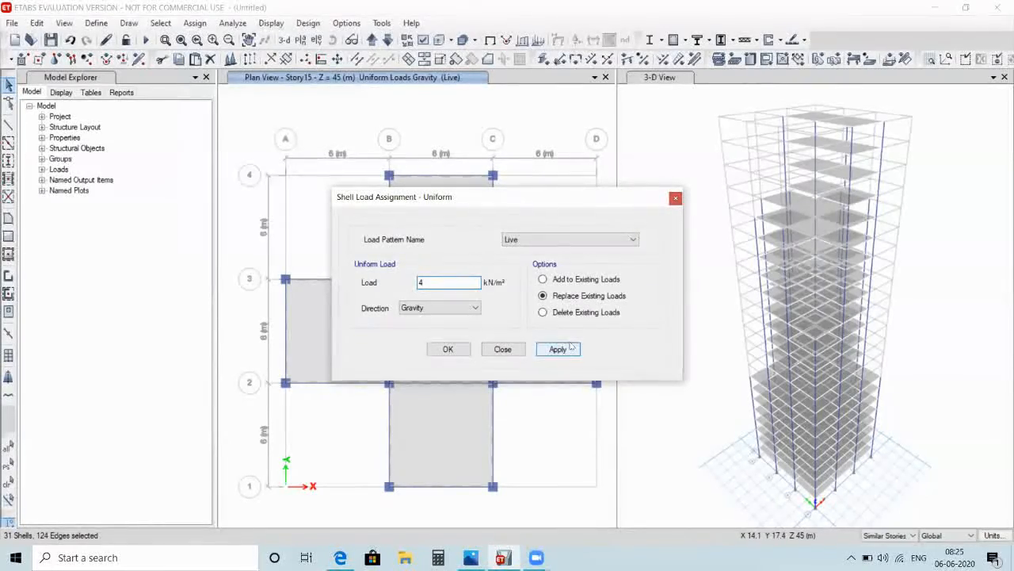
{"action": "left_click", "coordinate": [446, 350]}
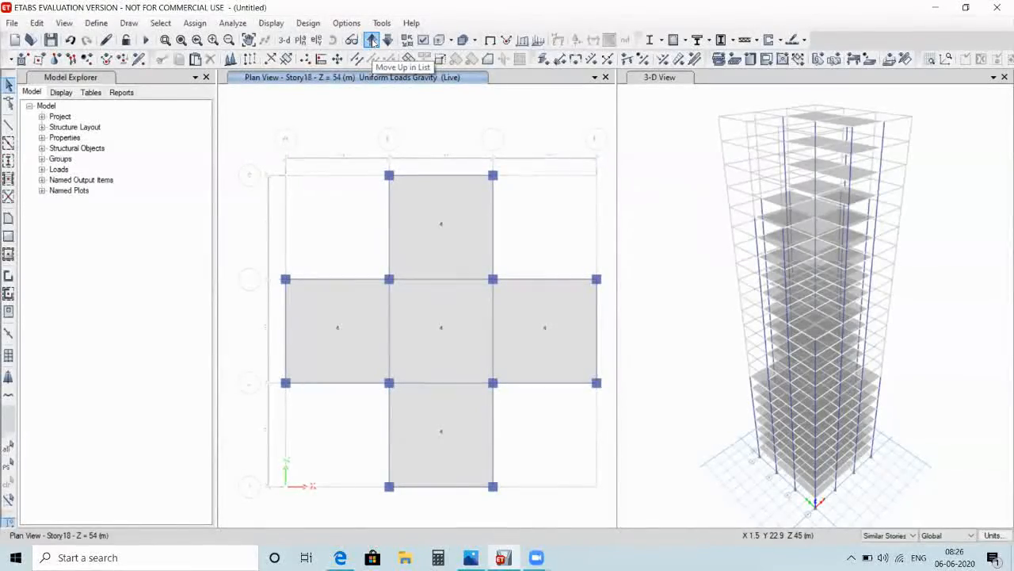
On the Story20 plan, assign a uniform Live shell load of 3.5 kN/m² to both slab panels
{"action": "left_click", "coordinate": [373, 42]}
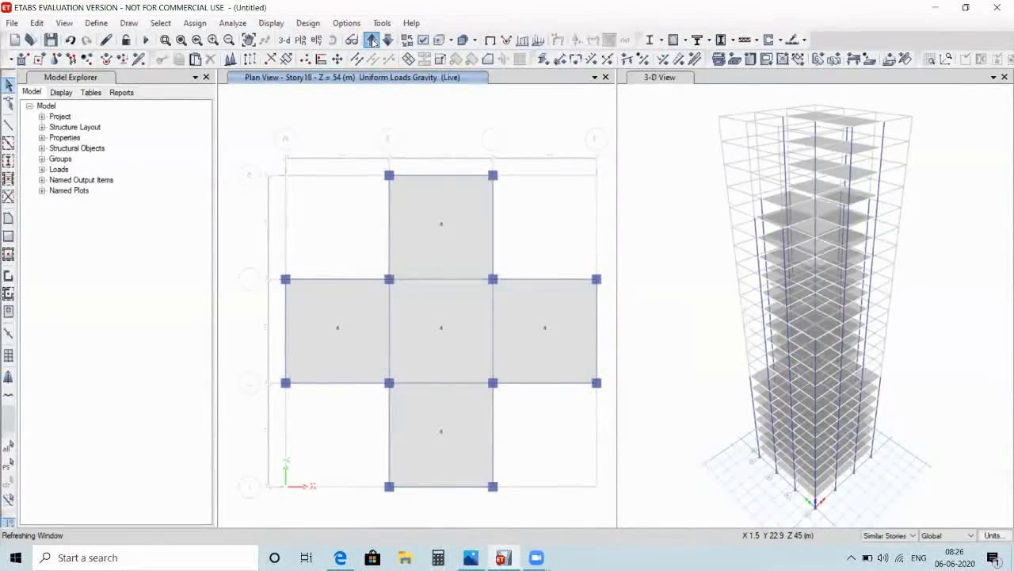
{"action": "left_click", "coordinate": [373, 41]}
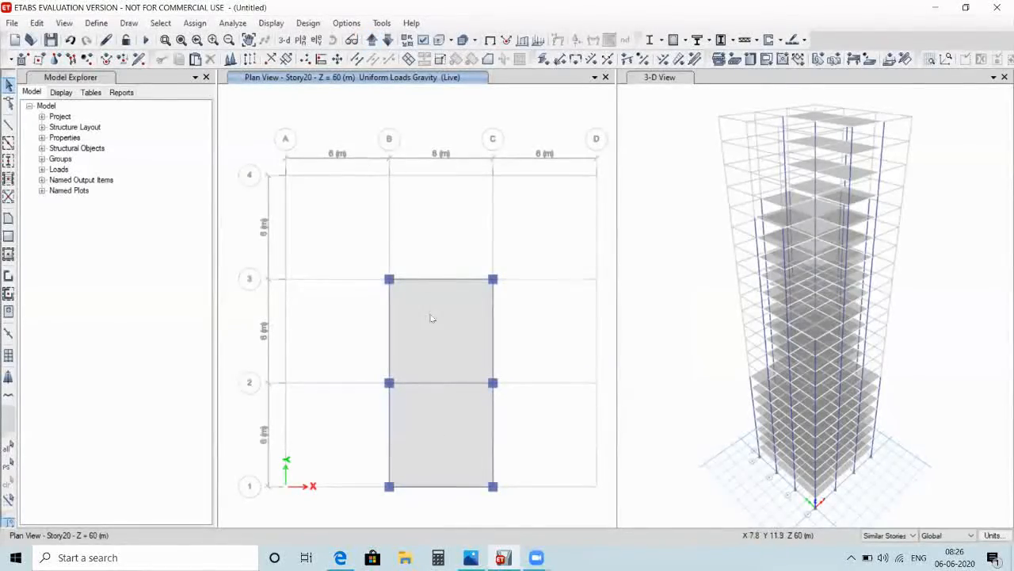
{"action": "left_click", "coordinate": [432, 341]}
{"action": "left_click", "coordinate": [440, 415]}
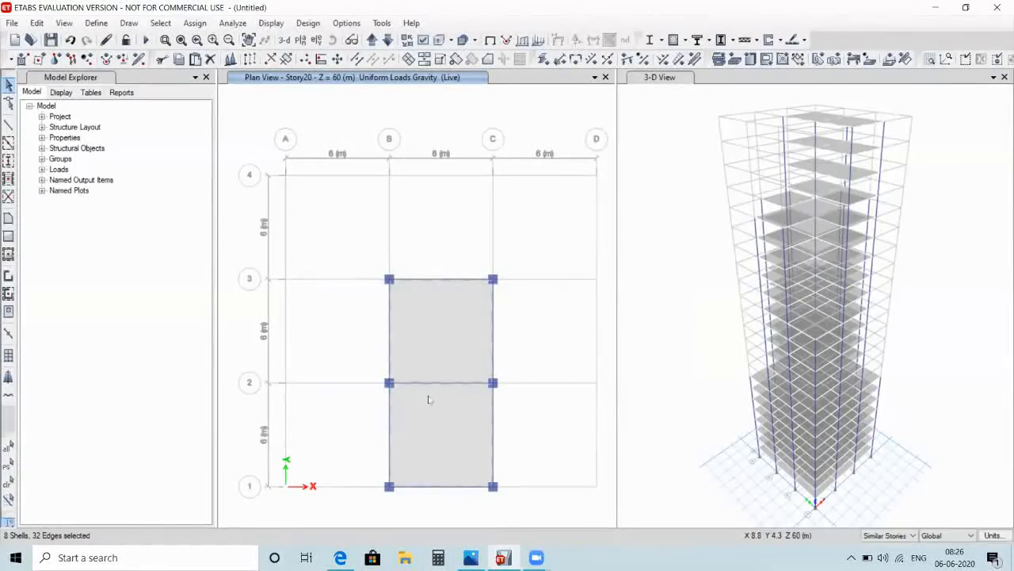
{"action": "left_click", "coordinate": [194, 23]}
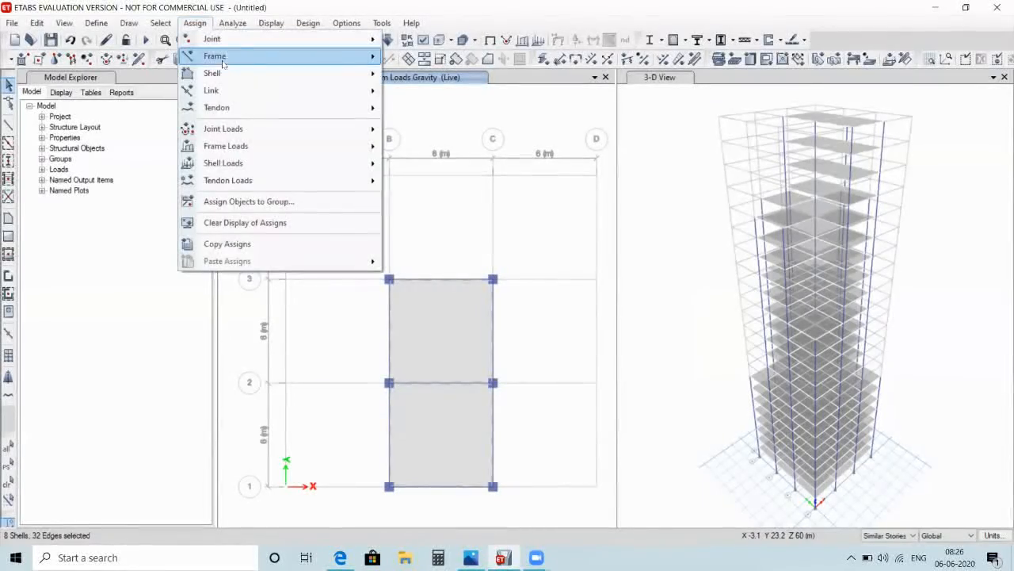
{"action": "mouse_move", "coordinate": [238, 162]}
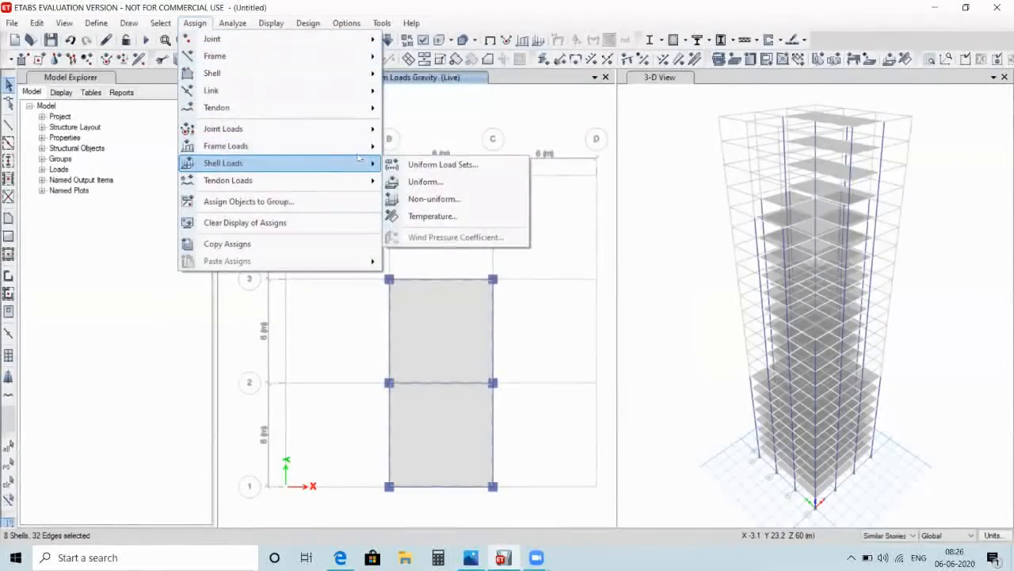
{"action": "left_click", "coordinate": [412, 183]}
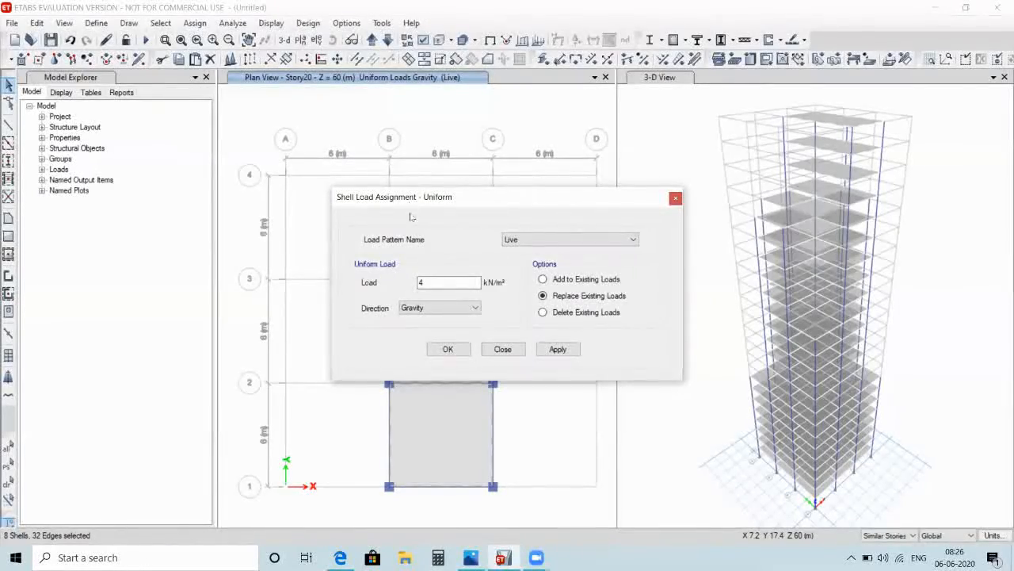
{"action": "left_click", "coordinate": [437, 285]}
{"action": "key", "text": "BackSpace"}
{"action": "type", "text": "3.5"}
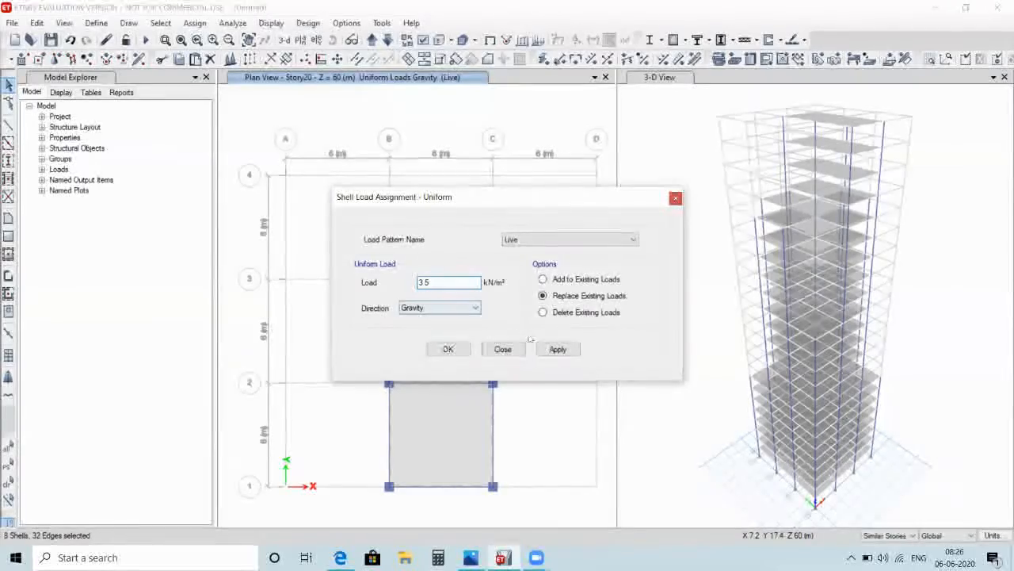
{"action": "left_click", "coordinate": [554, 348]}
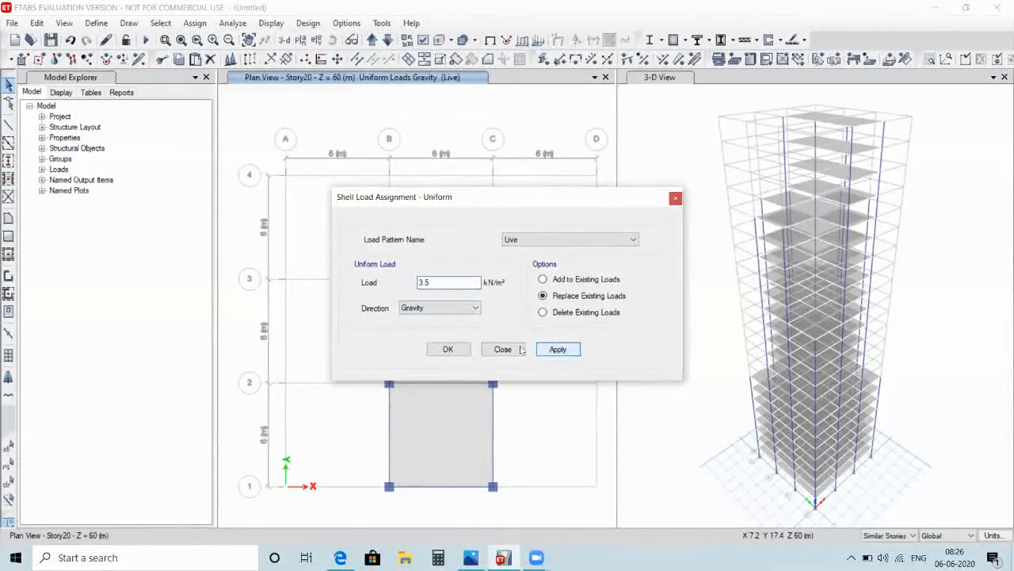
{"action": "left_click", "coordinate": [448, 349]}
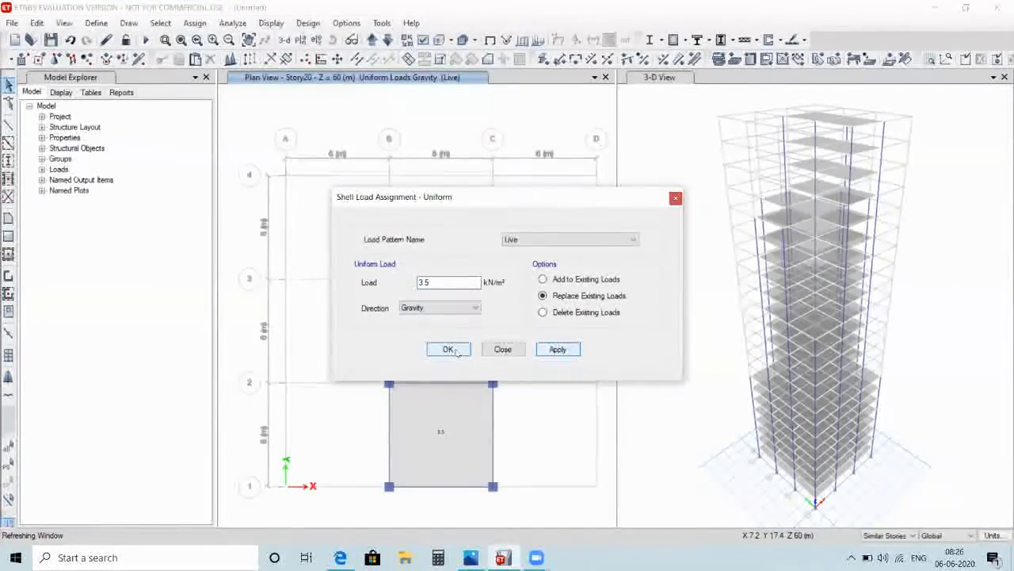
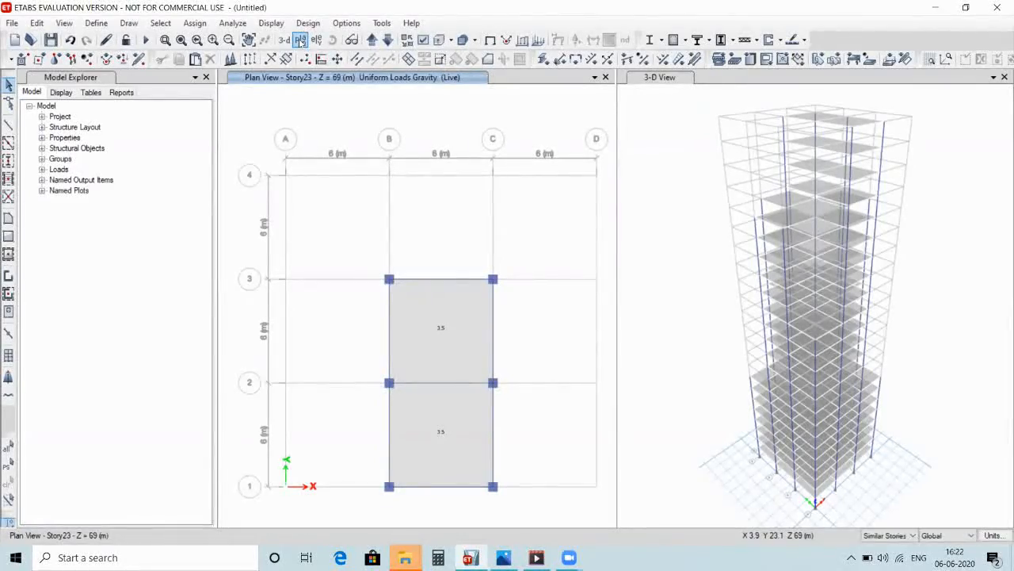
Switch the plan view back to Story1
{"action": "left_click", "coordinate": [300, 40]}
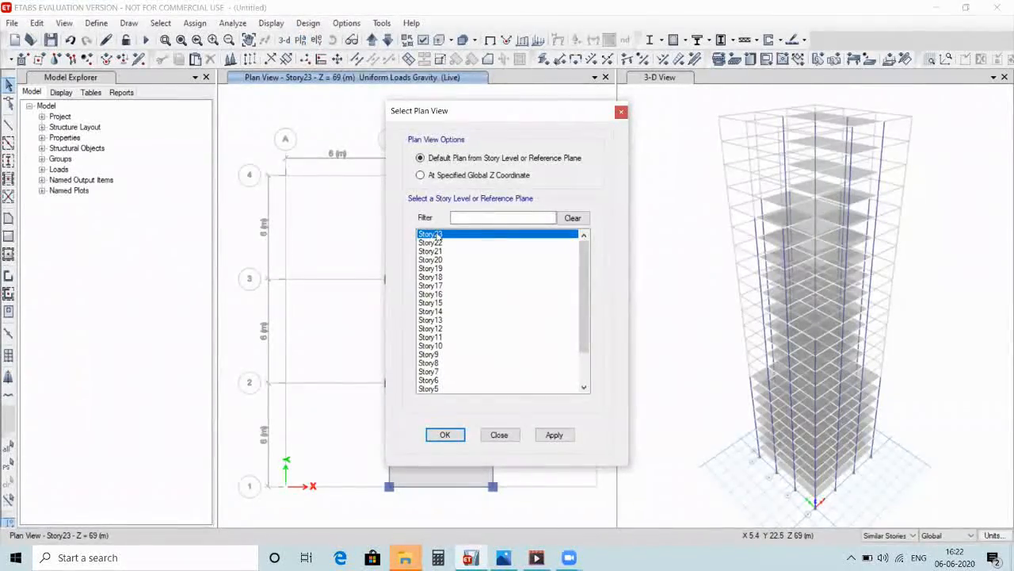
{"action": "scroll", "coordinate": [437, 237], "scroll_direction": "down", "scroll_amount": 2}
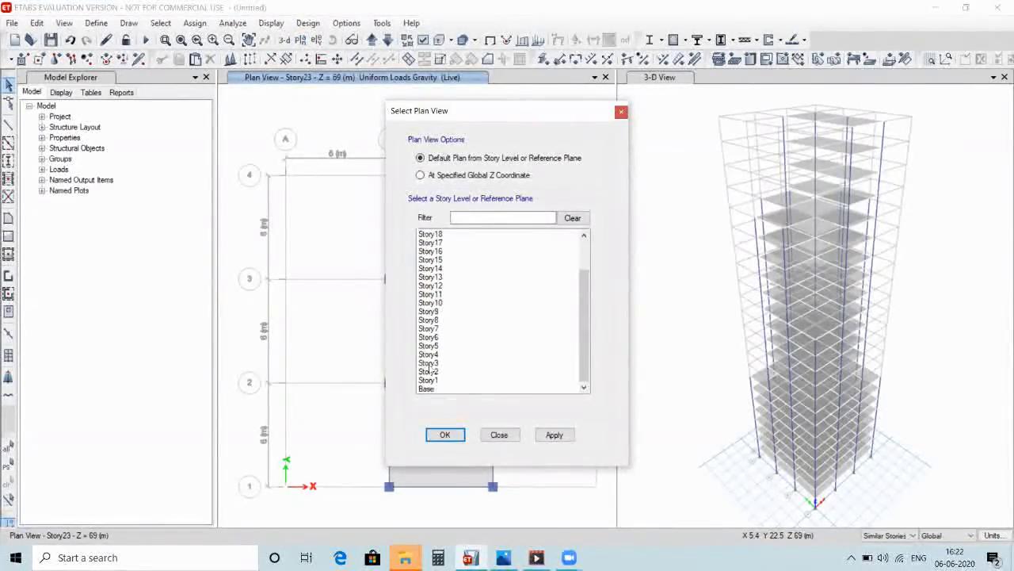
{"action": "left_click", "coordinate": [428, 381]}
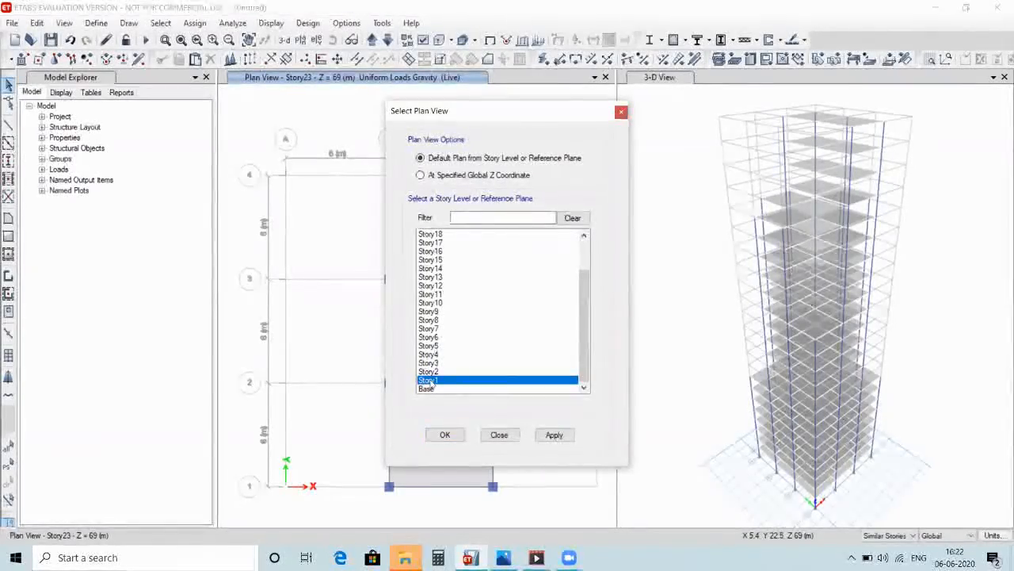
{"action": "left_click", "coordinate": [450, 436]}
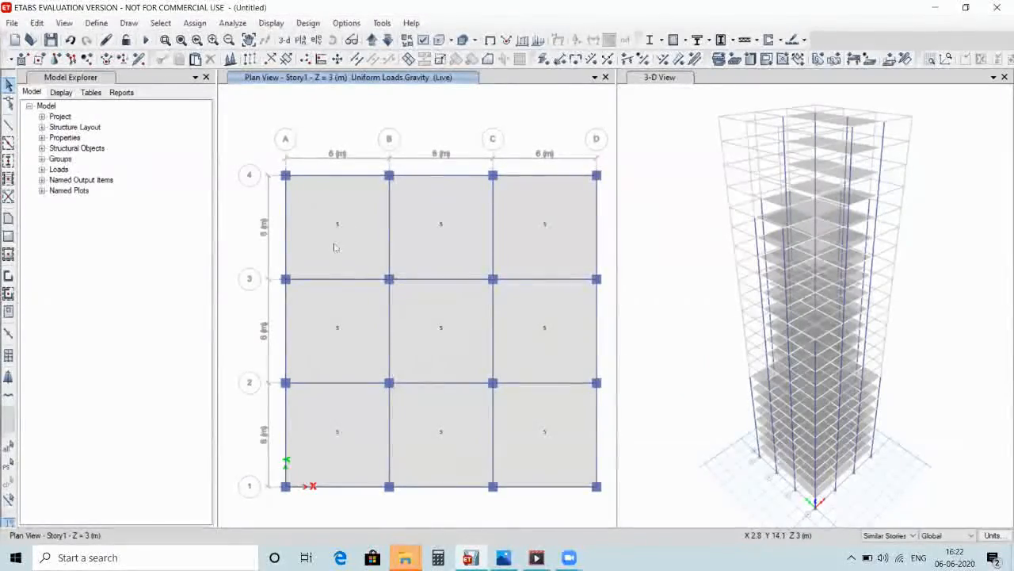
Select all the outer perimeter beams along grids 1, 4, A and D on the Story1 plan
{"action": "left_click", "coordinate": [346, 179]}
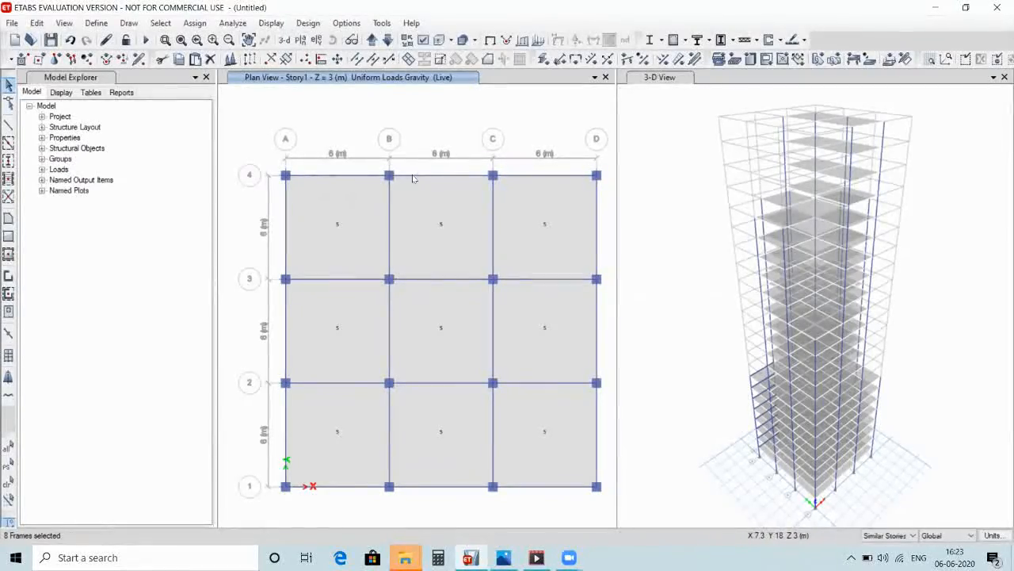
{"action": "left_click", "coordinate": [530, 180]}
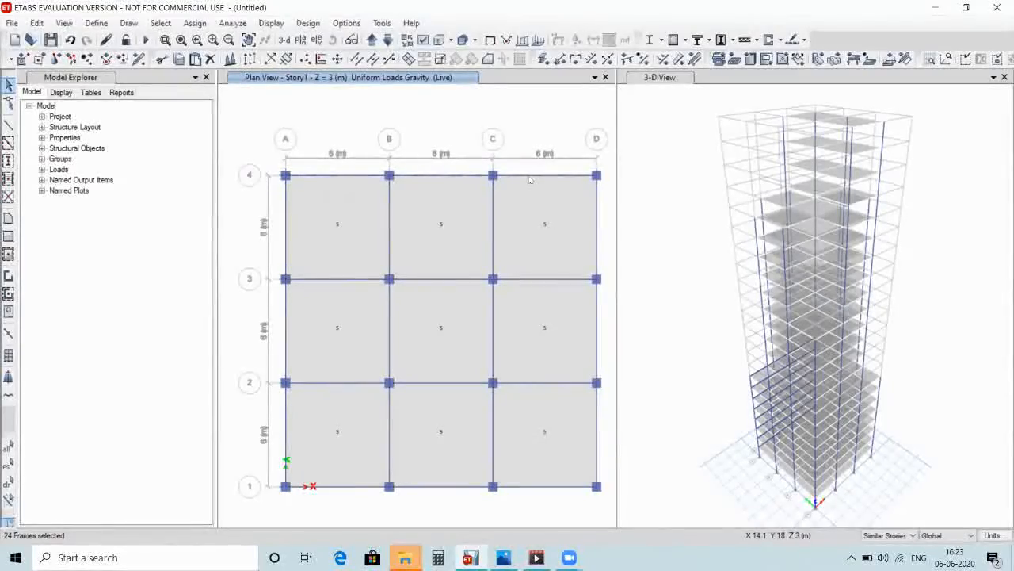
{"action": "left_click", "coordinate": [597, 210]}
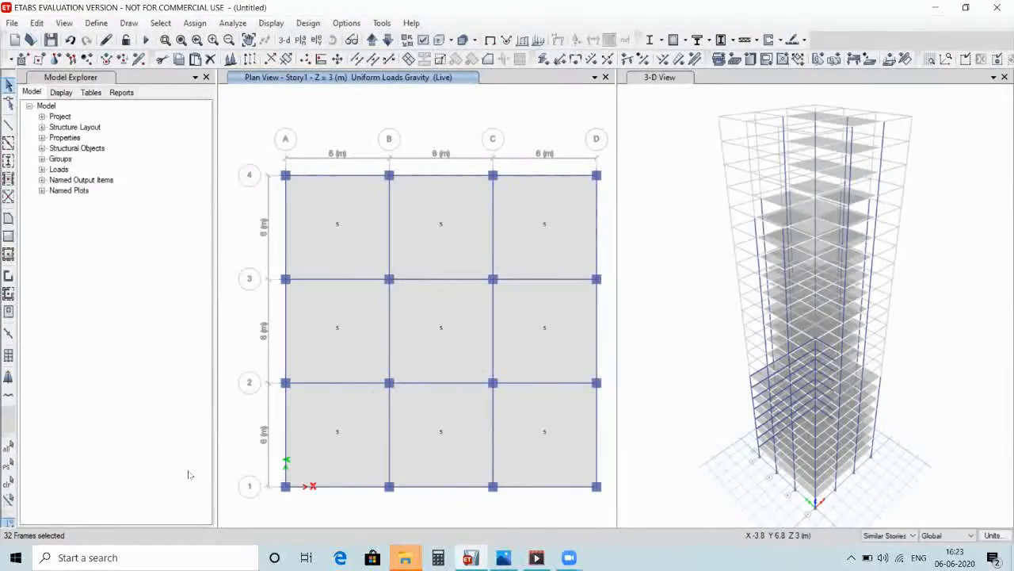
{"action": "left_click", "coordinate": [598, 327]}
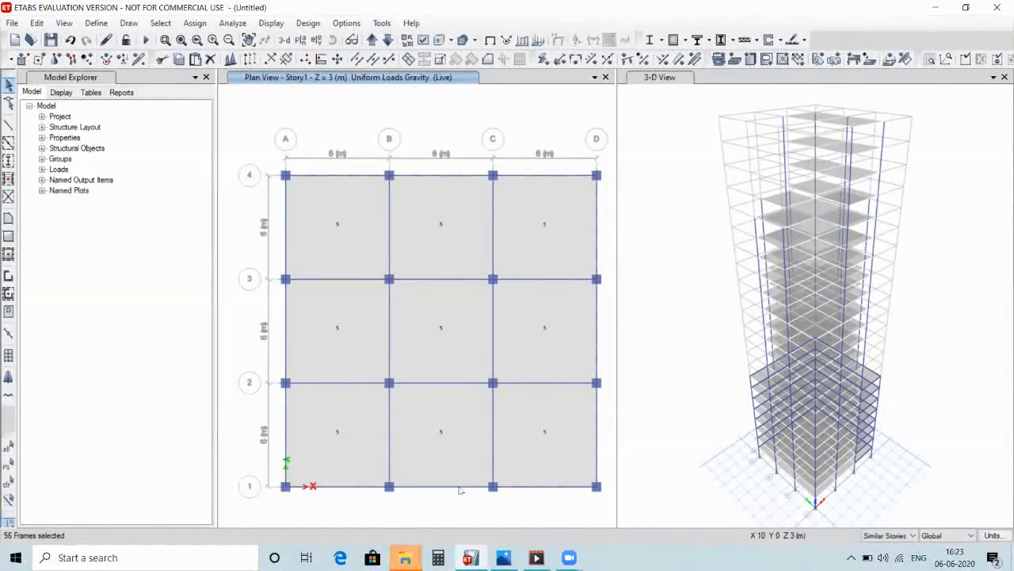
{"action": "left_click", "coordinate": [354, 487]}
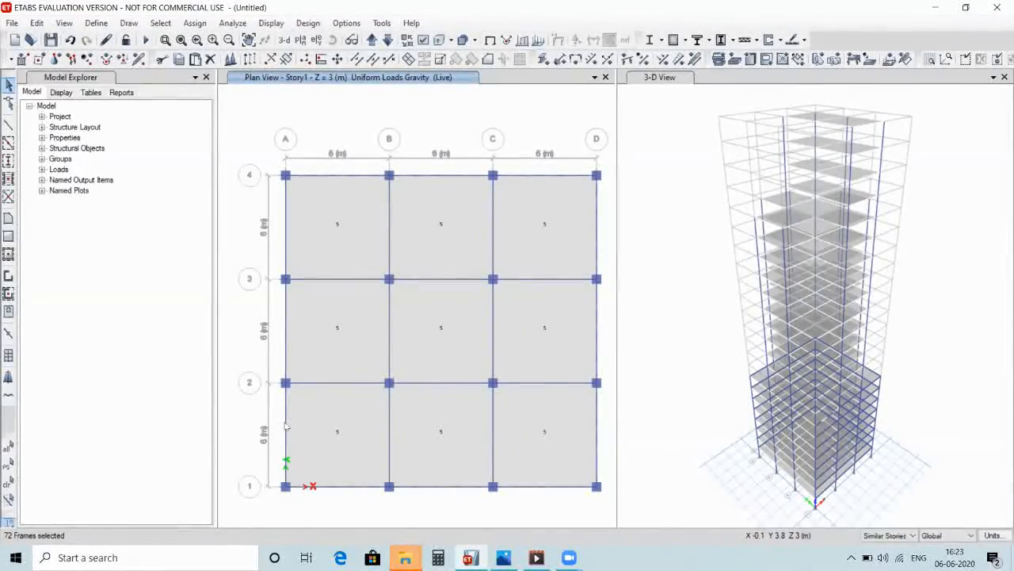
{"action": "left_click", "coordinate": [286, 331]}
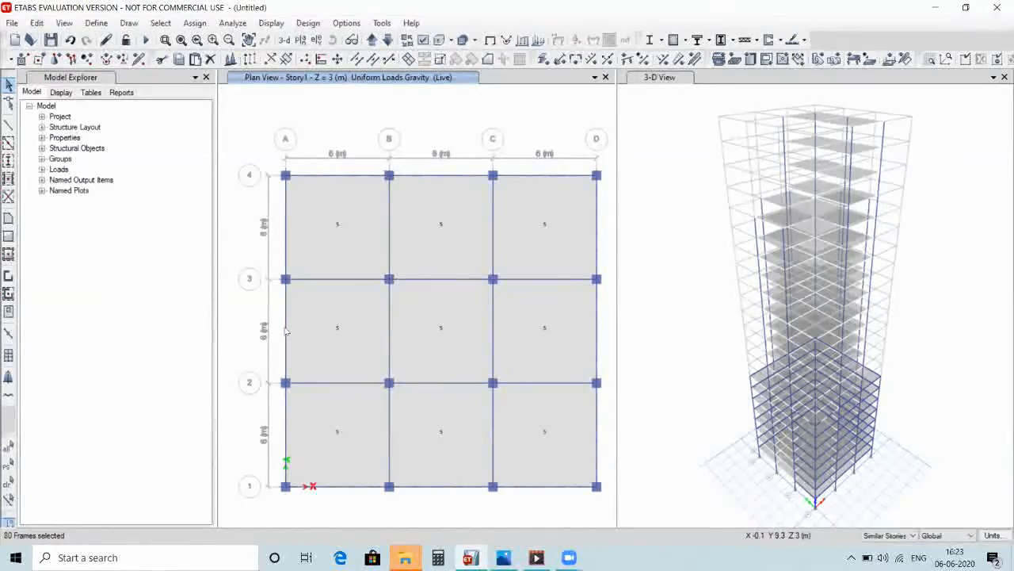
{"action": "left_click", "coordinate": [286, 230]}
{"action": "left_click", "coordinate": [286, 230]}
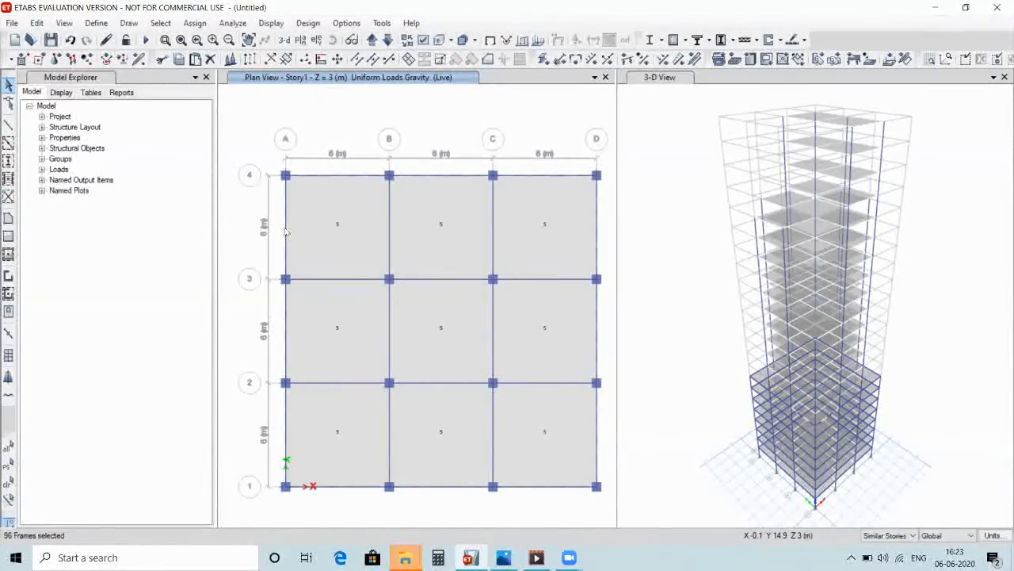
Assign a distributed frame load to the selected perimeter beams: Dead pattern, Gravity direction, uniform load of 0.2 kN/m
{"action": "left_click", "coordinate": [195, 23]}
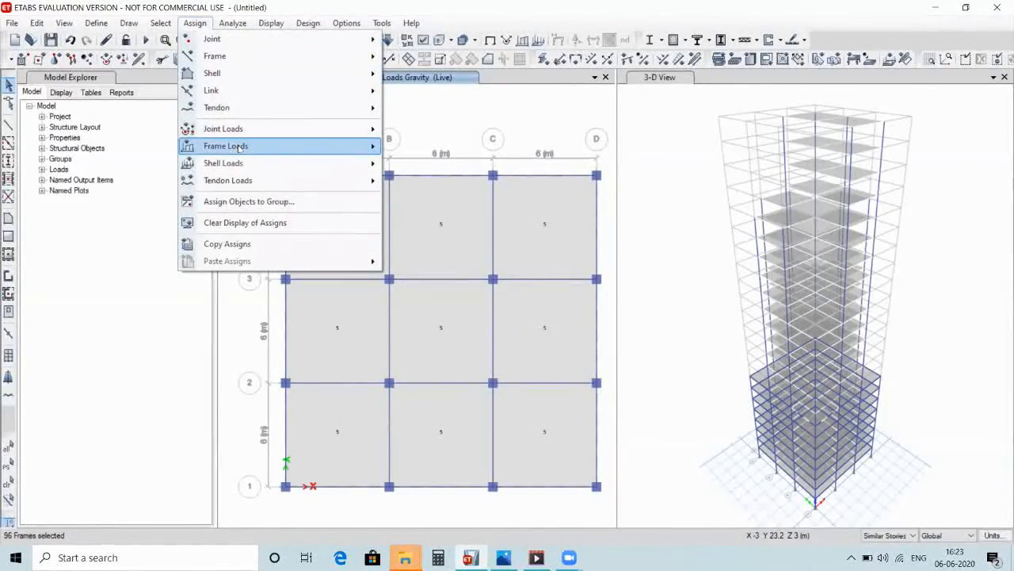
{"action": "mouse_move", "coordinate": [239, 149]}
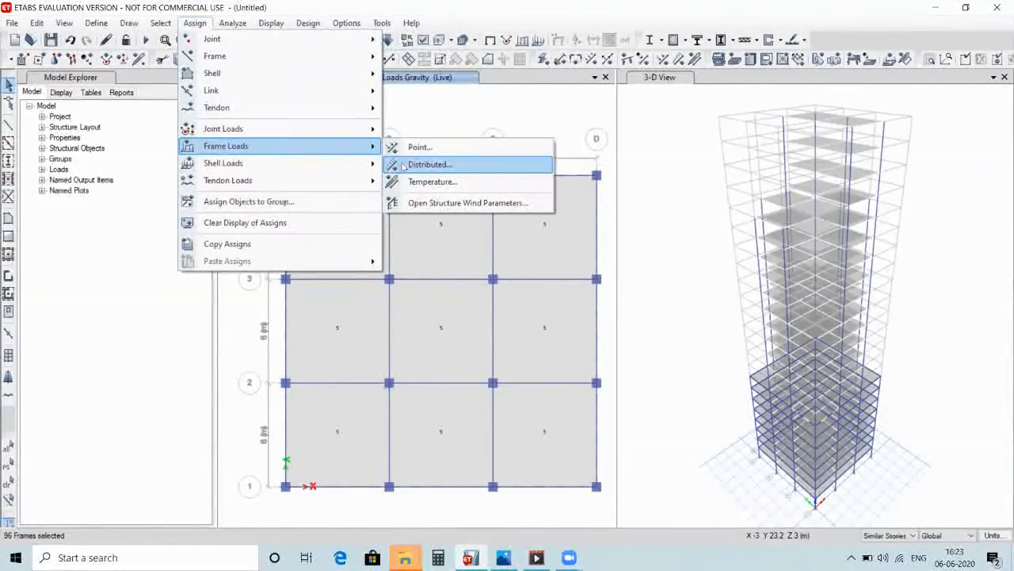
{"action": "left_click", "coordinate": [428, 164]}
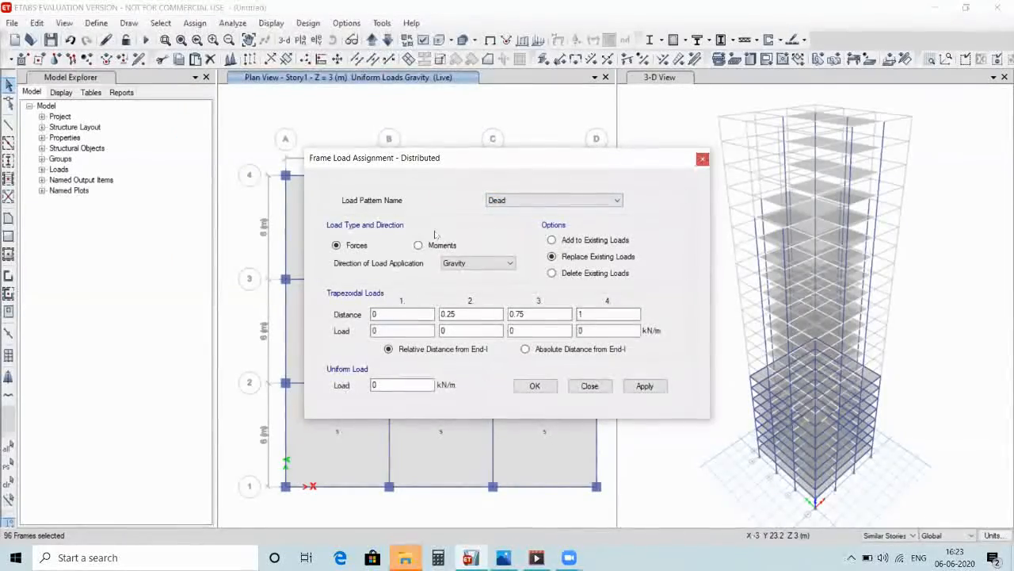
{"action": "left_click", "coordinate": [386, 383]}
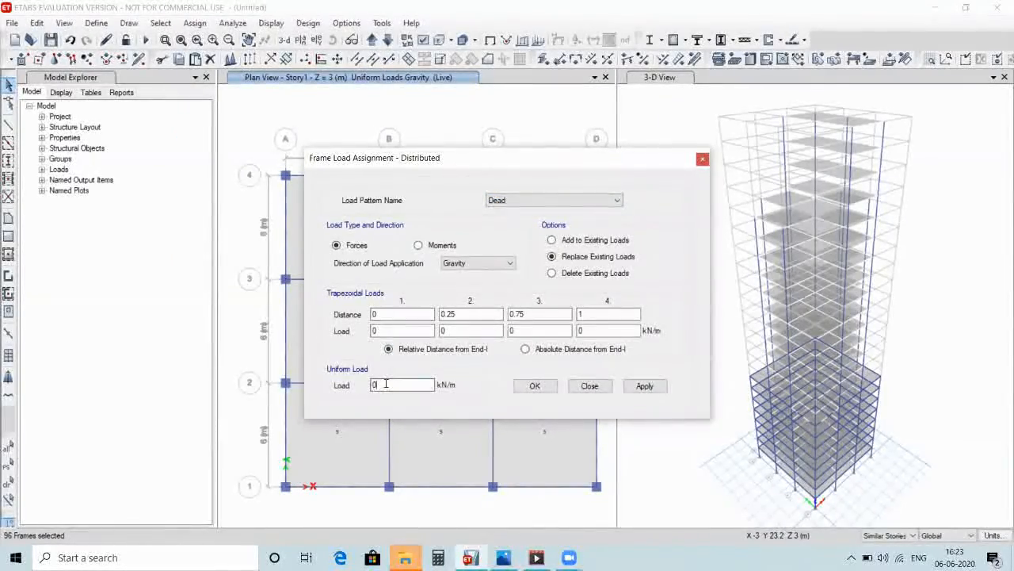
{"action": "type", "text": ".2"}
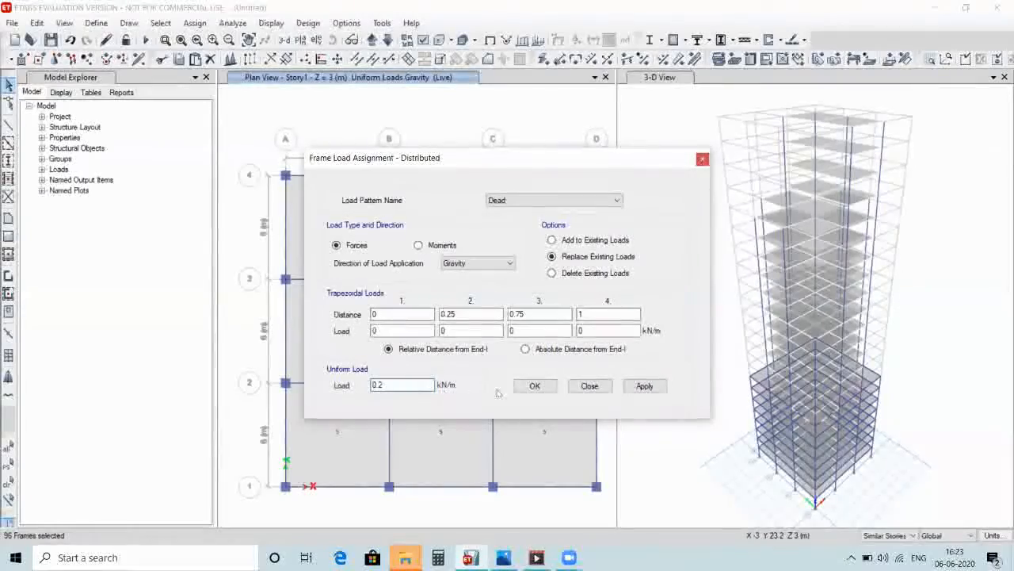
{"action": "left_click", "coordinate": [630, 385]}
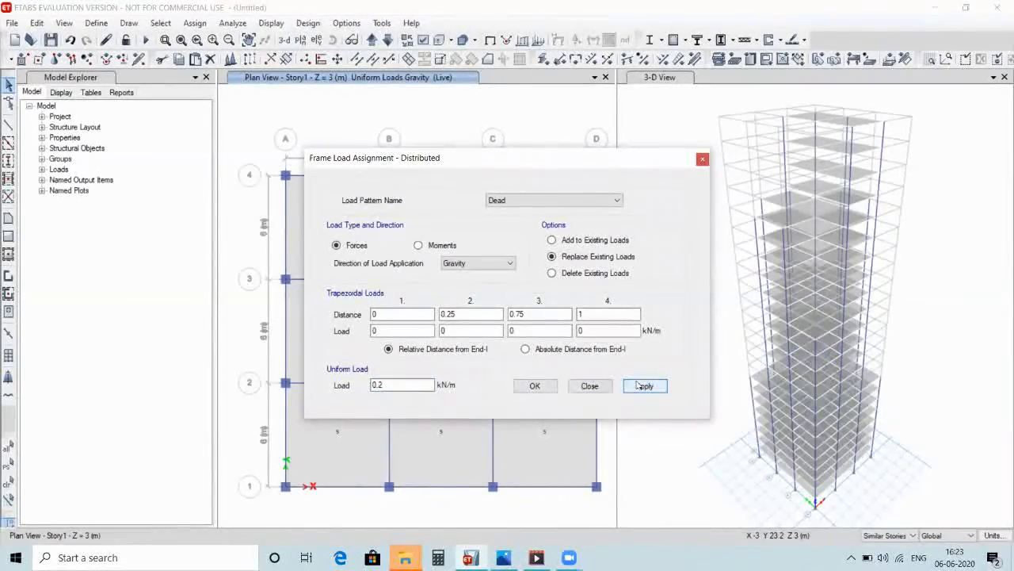
{"action": "left_click", "coordinate": [546, 386]}
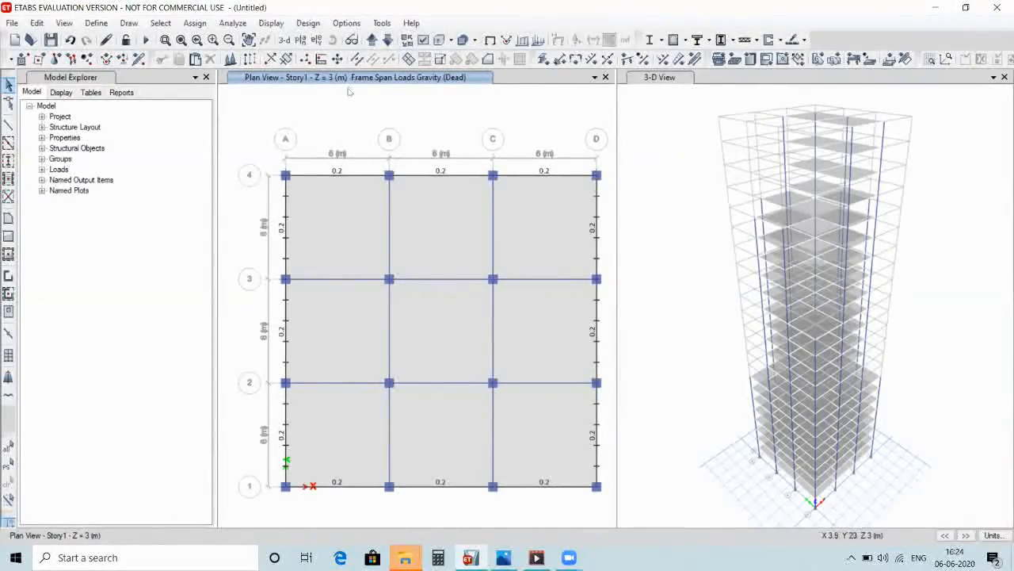
Switch the plan view to Story9
{"action": "left_click", "coordinate": [304, 40]}
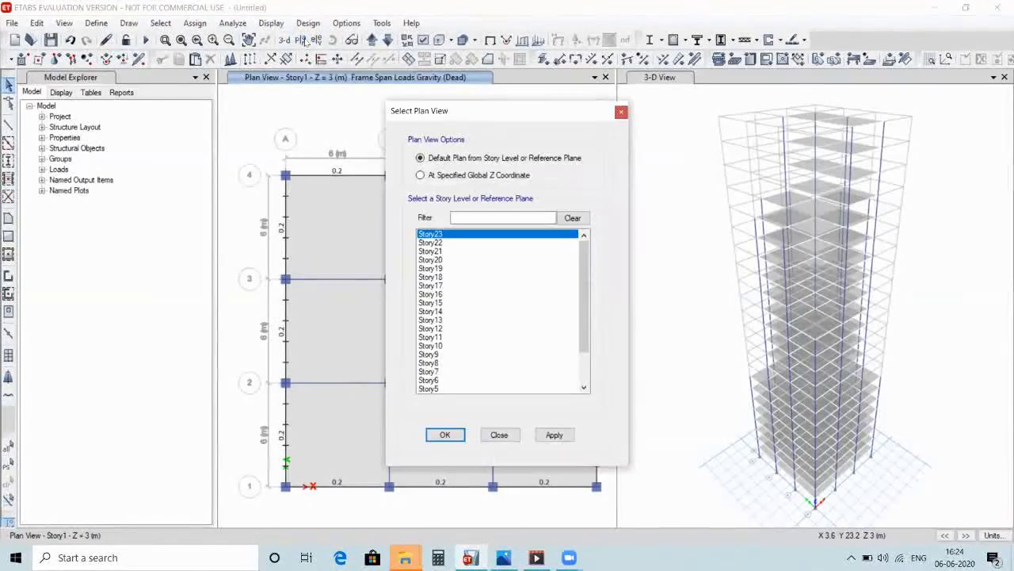
{"action": "left_click", "coordinate": [435, 354]}
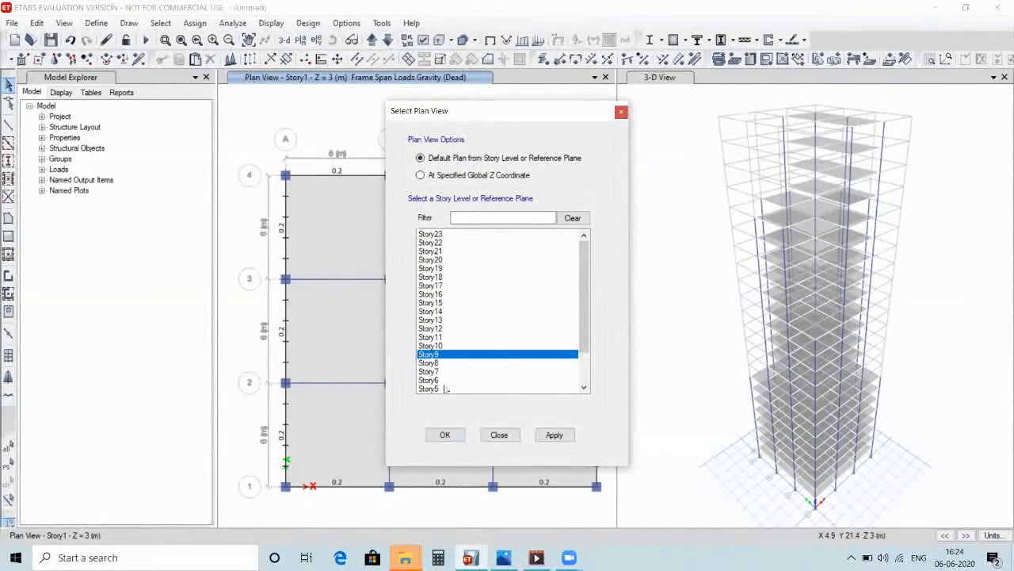
{"action": "left_click", "coordinate": [445, 434]}
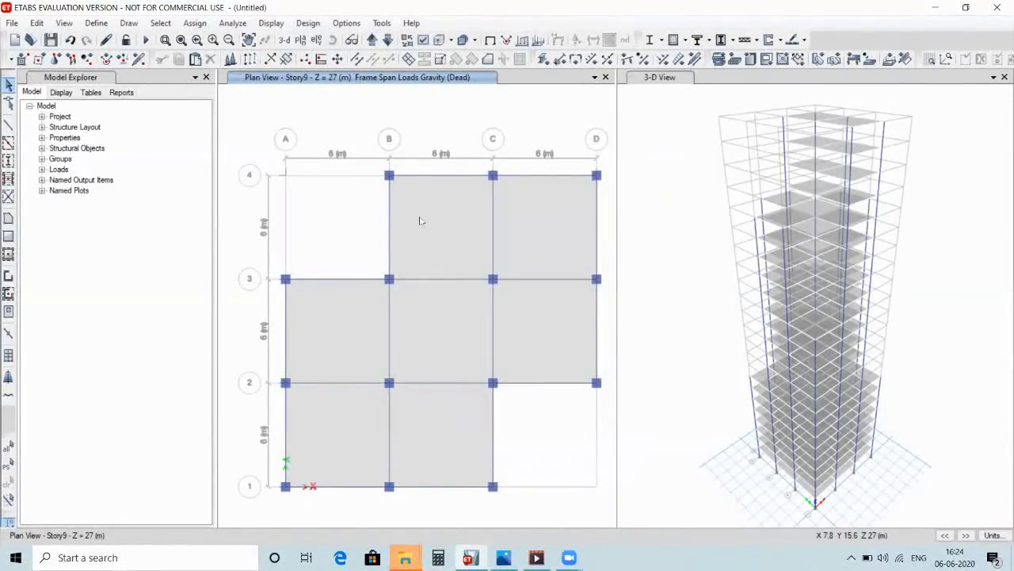
Select all the perimeter beams on Story9, including those around the two cut-out corner bays
{"action": "left_click", "coordinate": [445, 176]}
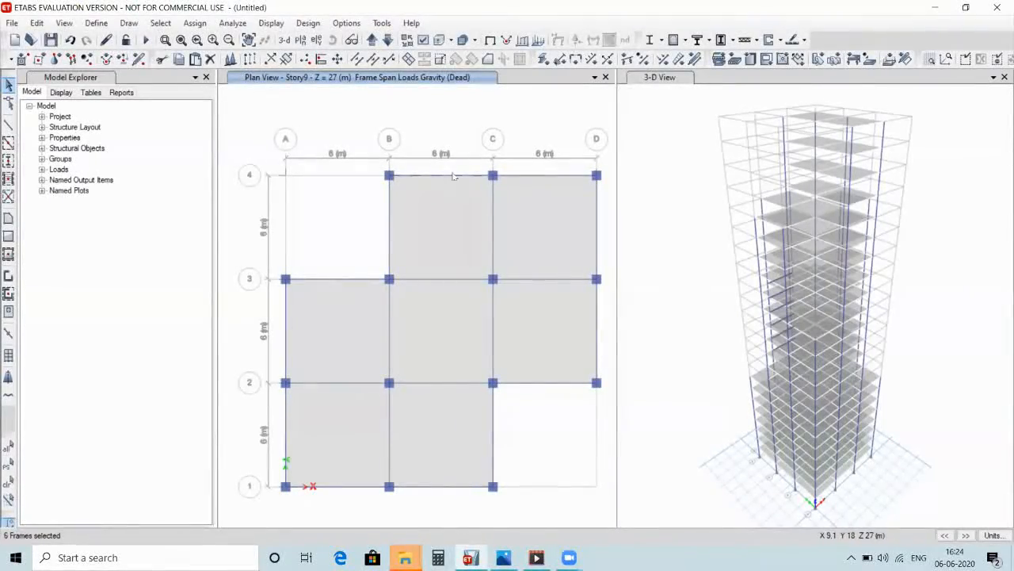
{"action": "left_click", "coordinate": [546, 176]}
{"action": "left_click", "coordinate": [597, 218]}
{"action": "left_click", "coordinate": [596, 316]}
{"action": "left_click", "coordinate": [547, 383]}
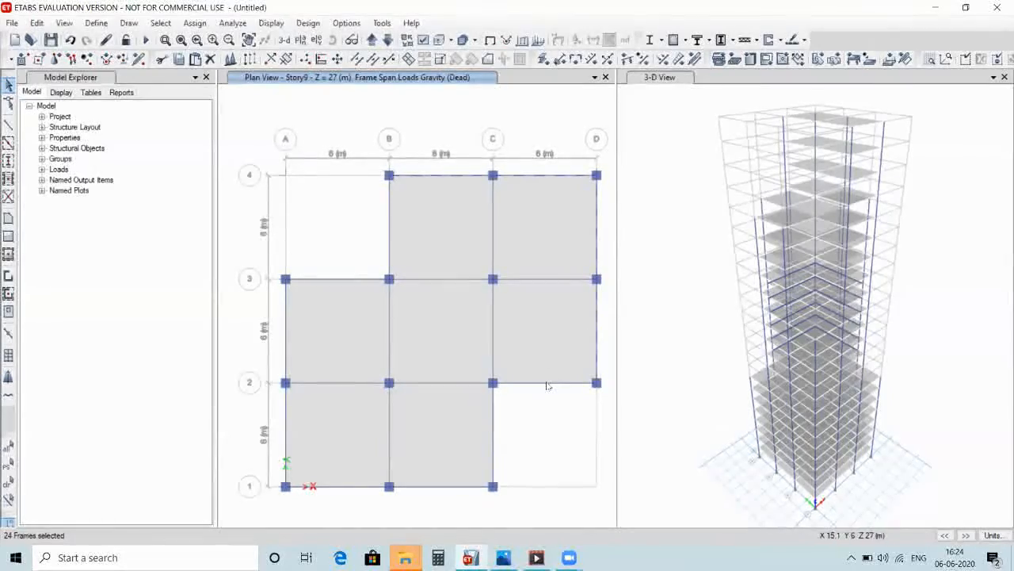
{"action": "left_click", "coordinate": [434, 486]}
{"action": "left_click", "coordinate": [350, 488]}
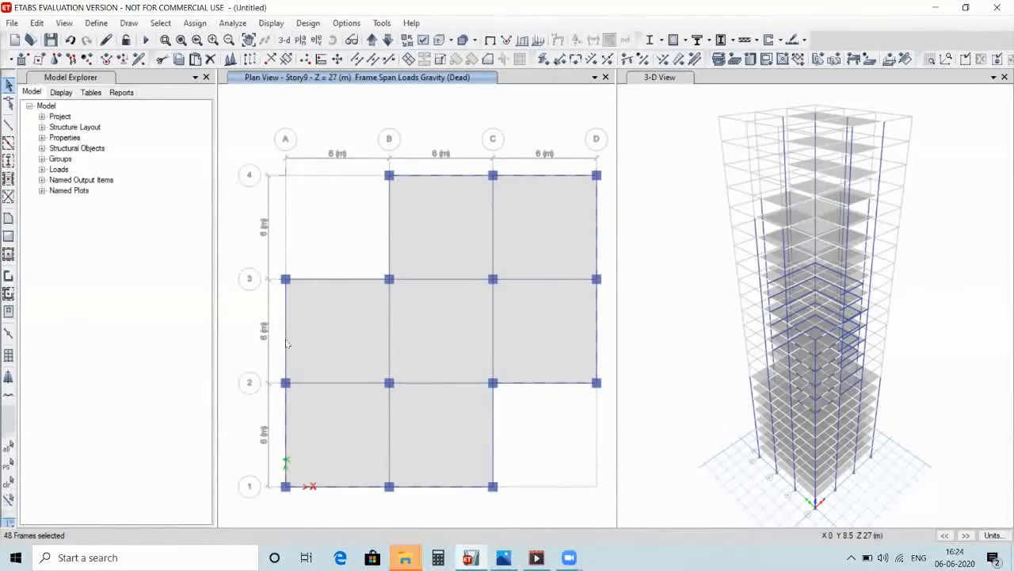
{"action": "left_click", "coordinate": [286, 414]}
{"action": "left_click", "coordinate": [286, 347]}
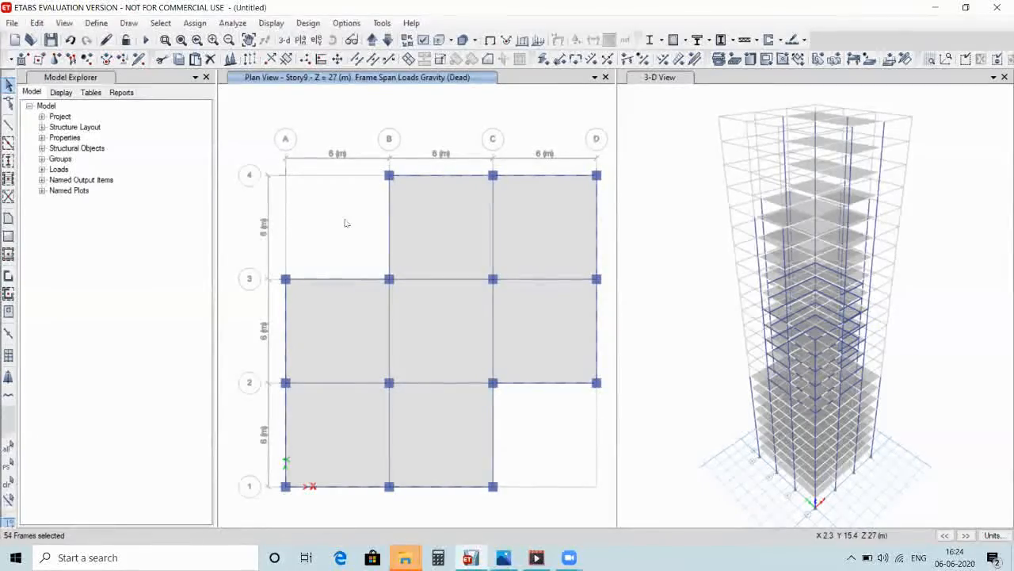
{"action": "left_click", "coordinate": [389, 226]}
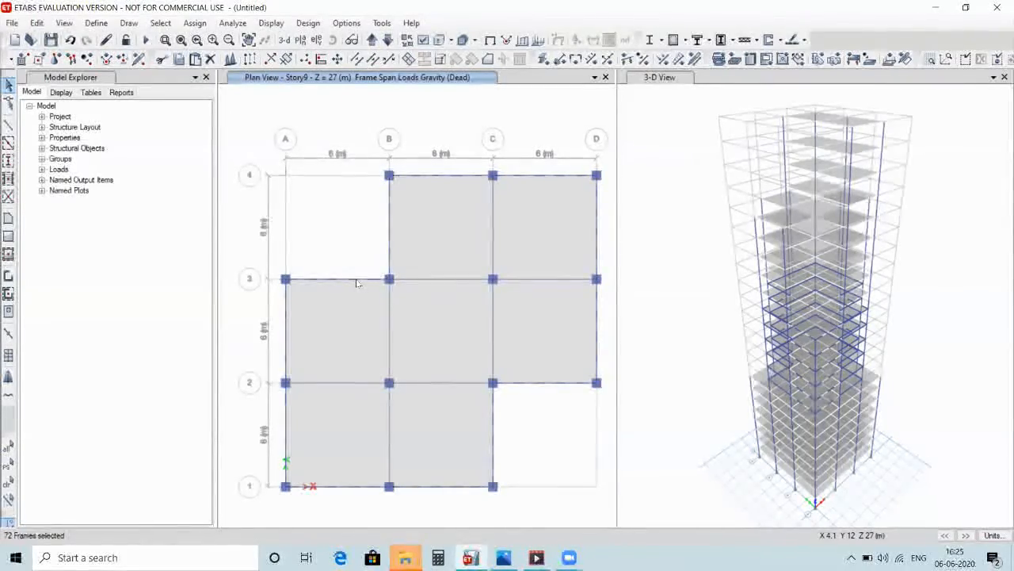
{"action": "left_click", "coordinate": [389, 250]}
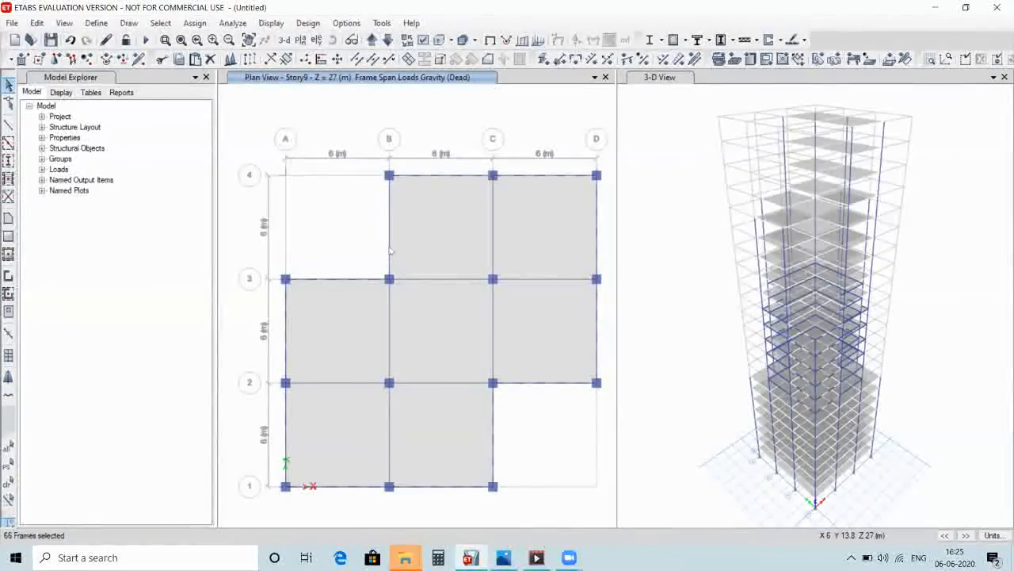
{"action": "left_click", "coordinate": [389, 250]}
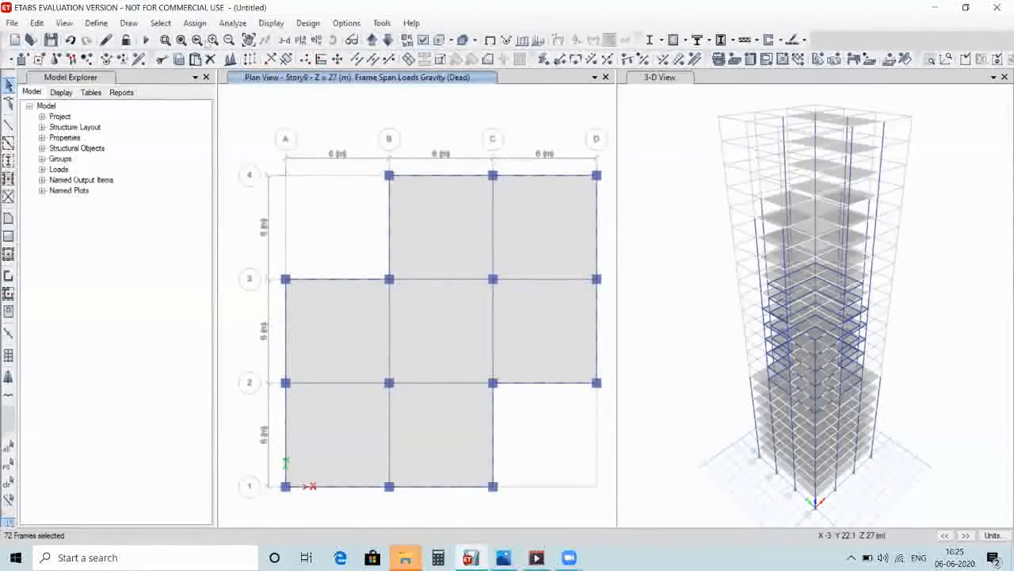
Assign a uniform distributed Dead load of 0.2 kN/m in the Gravity direction to the selected Story9 perimeter beams
{"action": "left_click", "coordinate": [195, 23]}
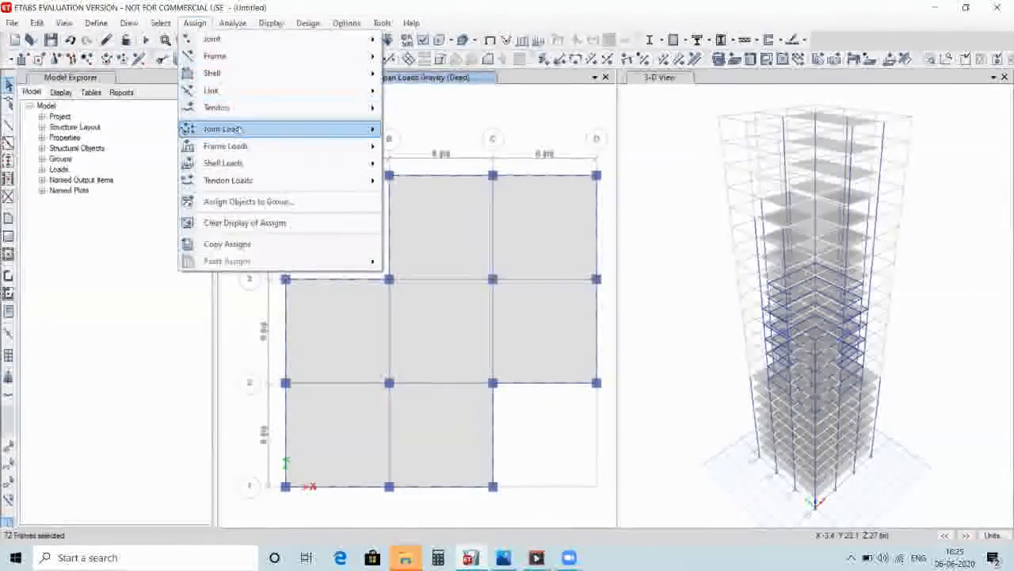
{"action": "mouse_move", "coordinate": [239, 129]}
{"action": "mouse_move", "coordinate": [313, 146]}
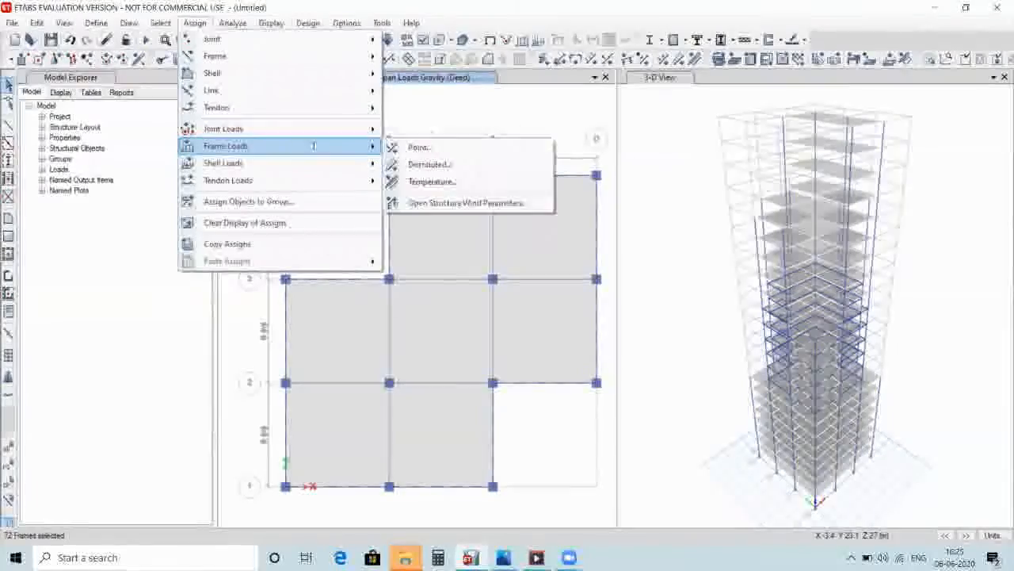
{"action": "left_click", "coordinate": [419, 163]}
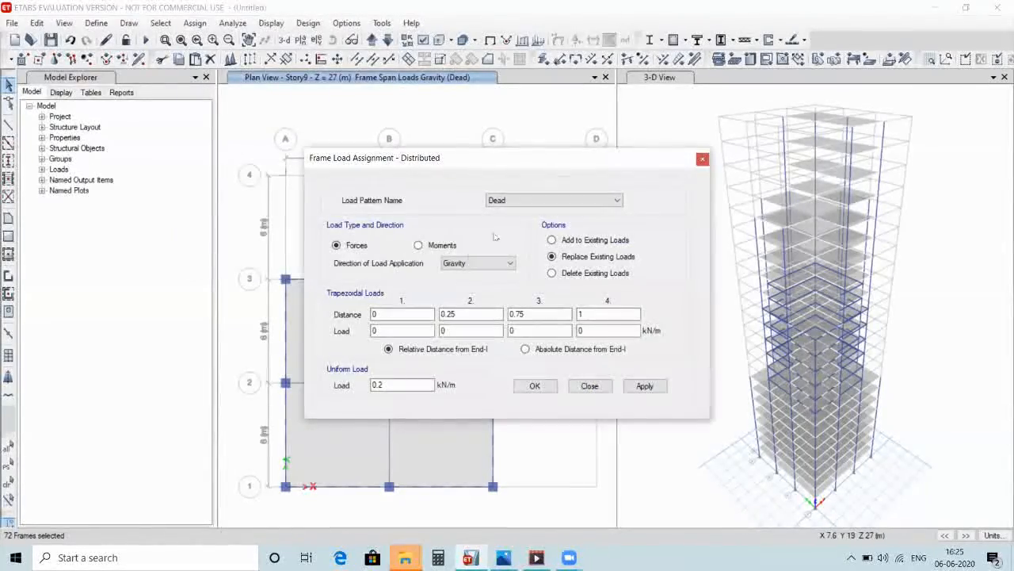
{"action": "left_click", "coordinate": [633, 385]}
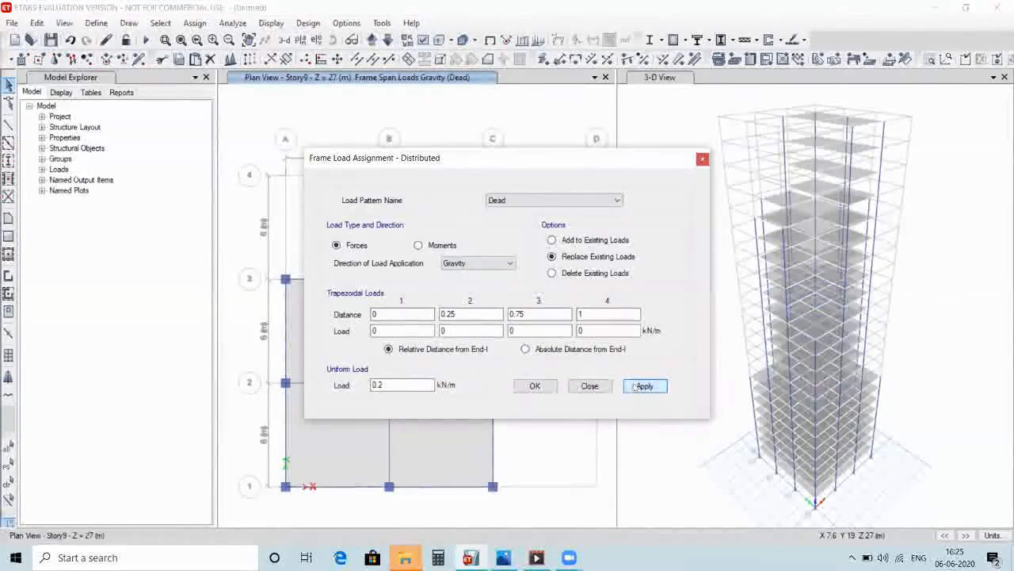
{"action": "left_click", "coordinate": [536, 386]}
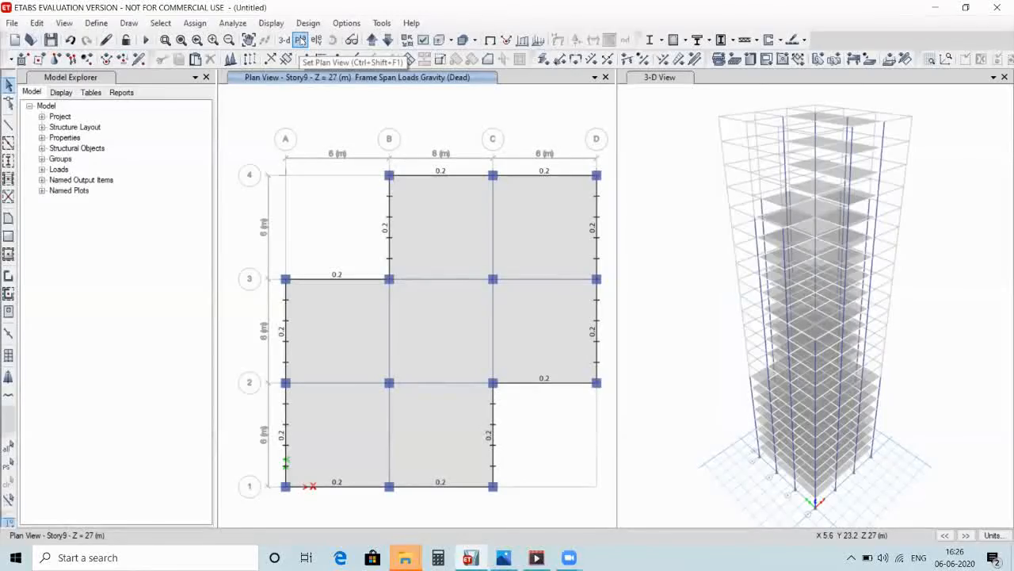
Switch the plan view to Story15
{"action": "left_click", "coordinate": [301, 41]}
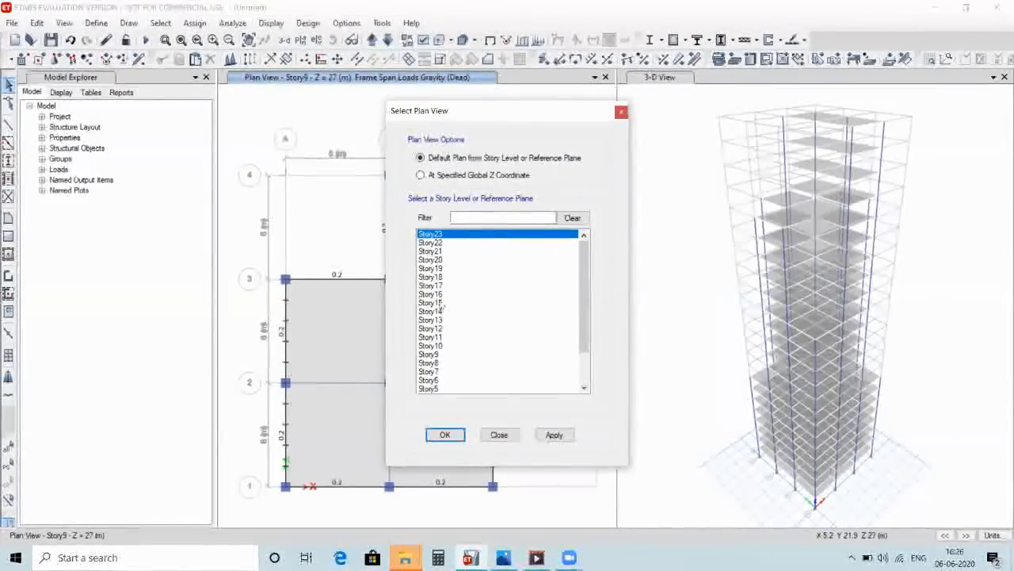
{"action": "left_click", "coordinate": [441, 304]}
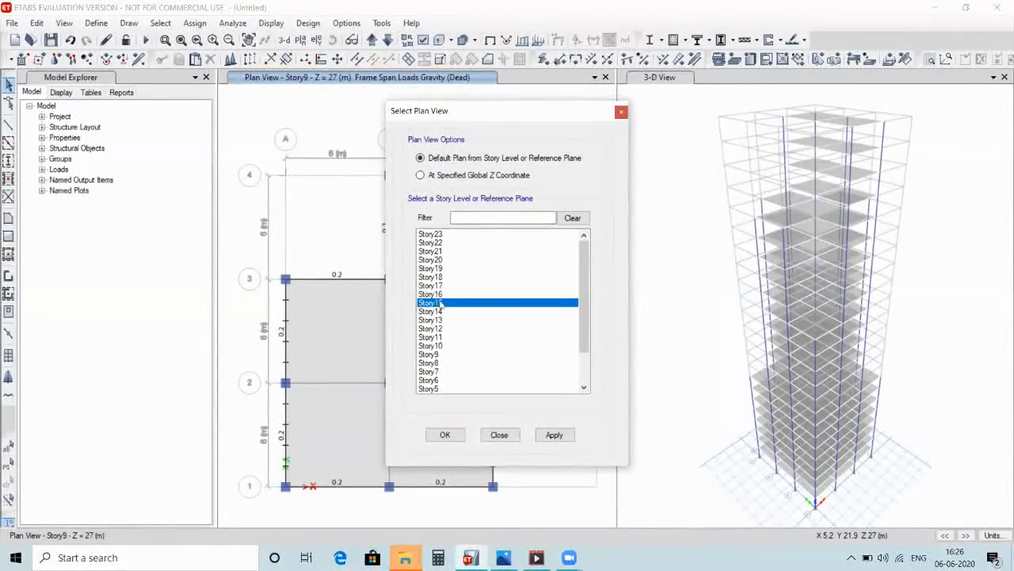
{"action": "left_click", "coordinate": [446, 434]}
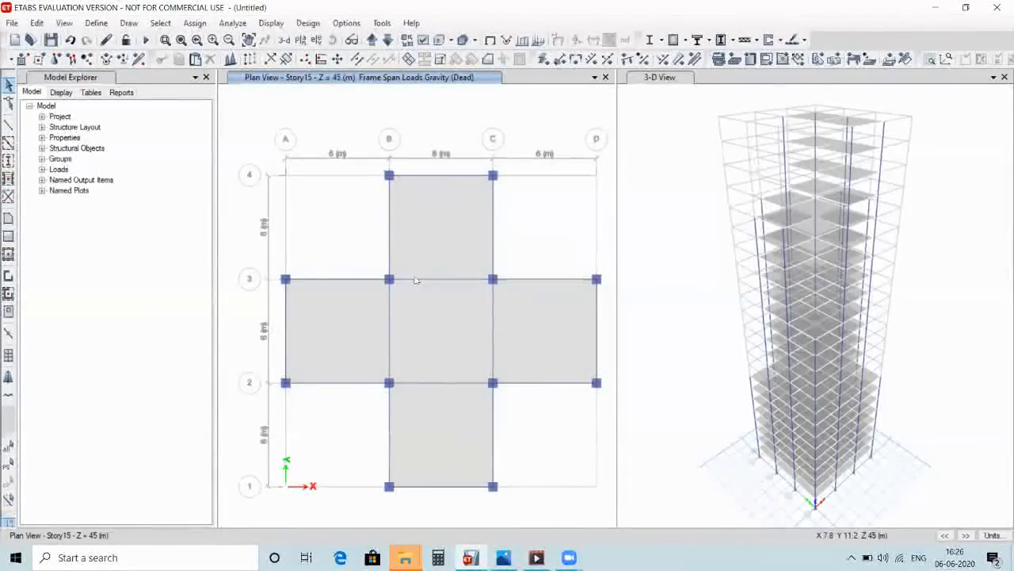
Select the outer-edge beams of the cross-shaped floor on Story15, leaving out the grid C beam between grids 1 and 2
{"action": "left_click", "coordinate": [428, 176]}
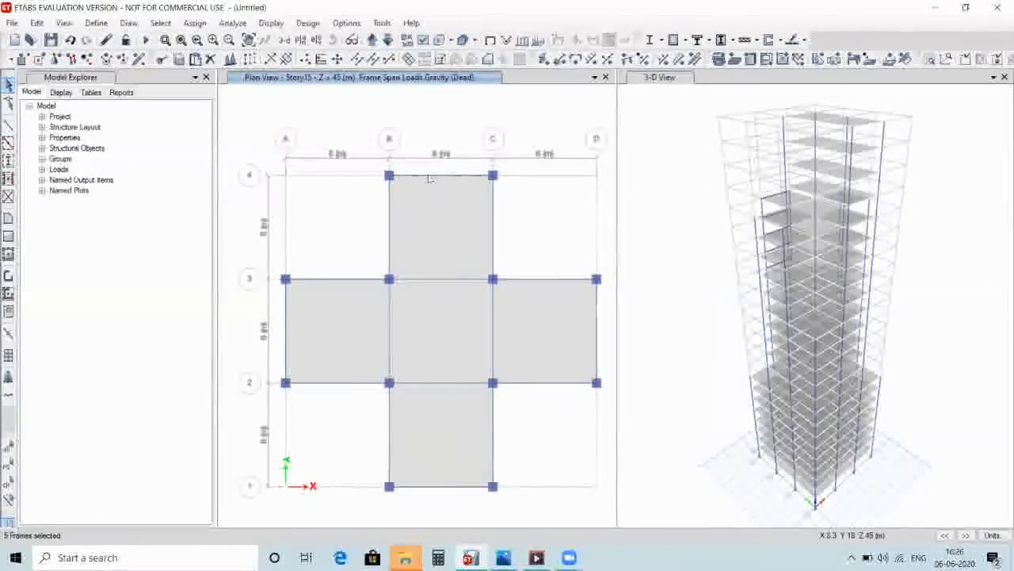
{"action": "left_click", "coordinate": [494, 206]}
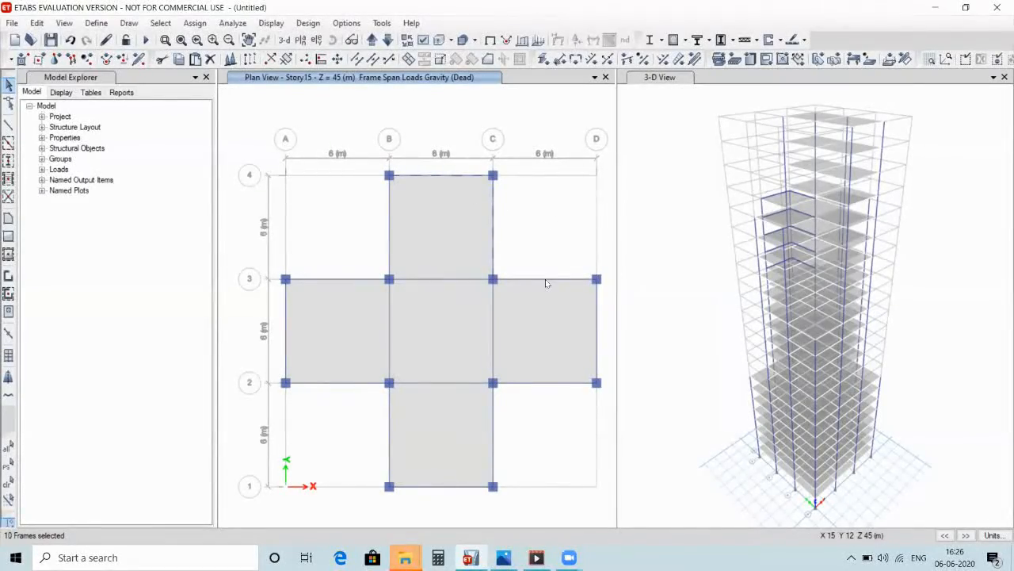
{"action": "left_click", "coordinate": [598, 303]}
{"action": "left_click", "coordinate": [545, 385]}
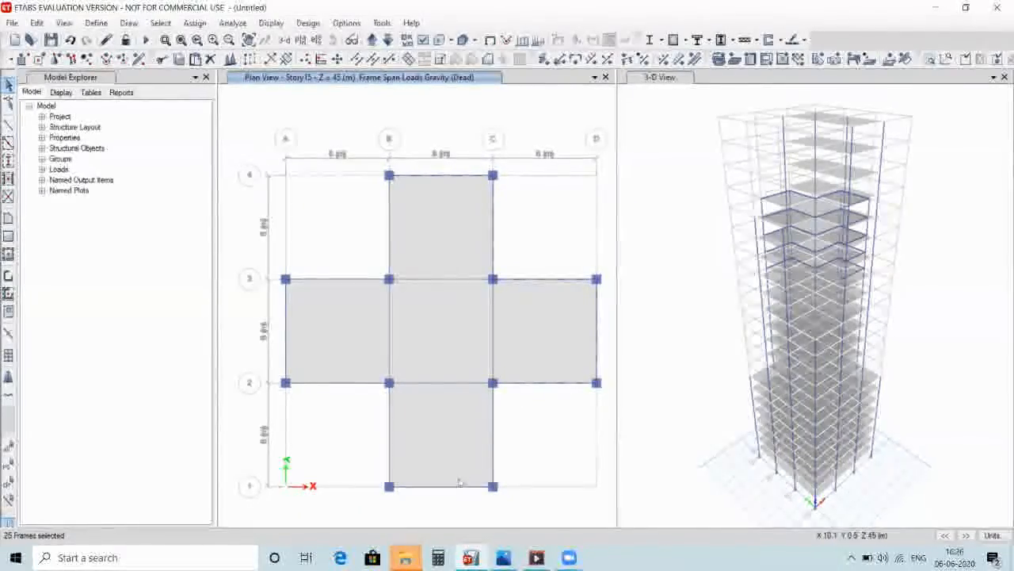
{"action": "left_click", "coordinate": [460, 488]}
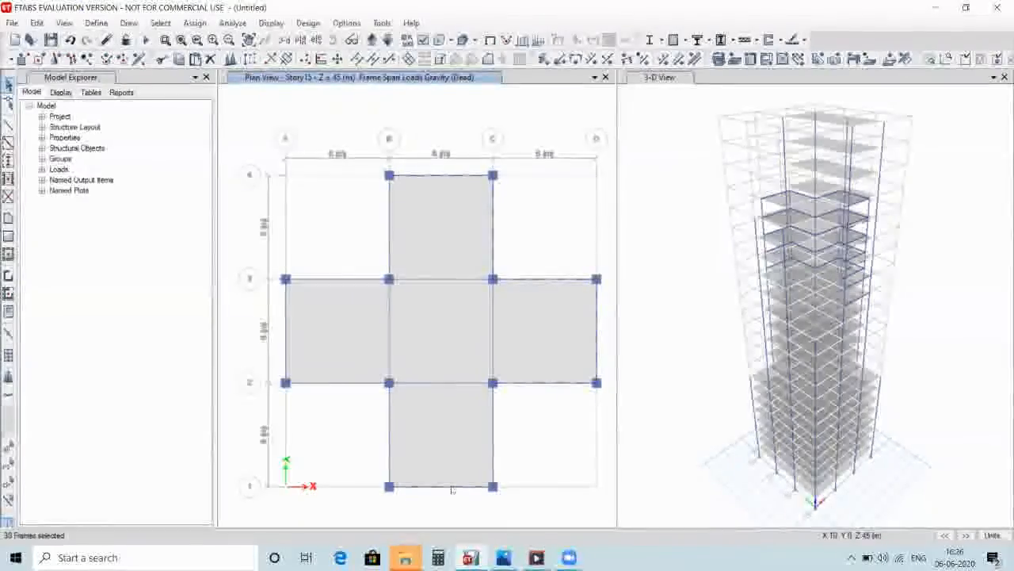
{"action": "left_click", "coordinate": [390, 452]}
{"action": "left_click", "coordinate": [352, 385]}
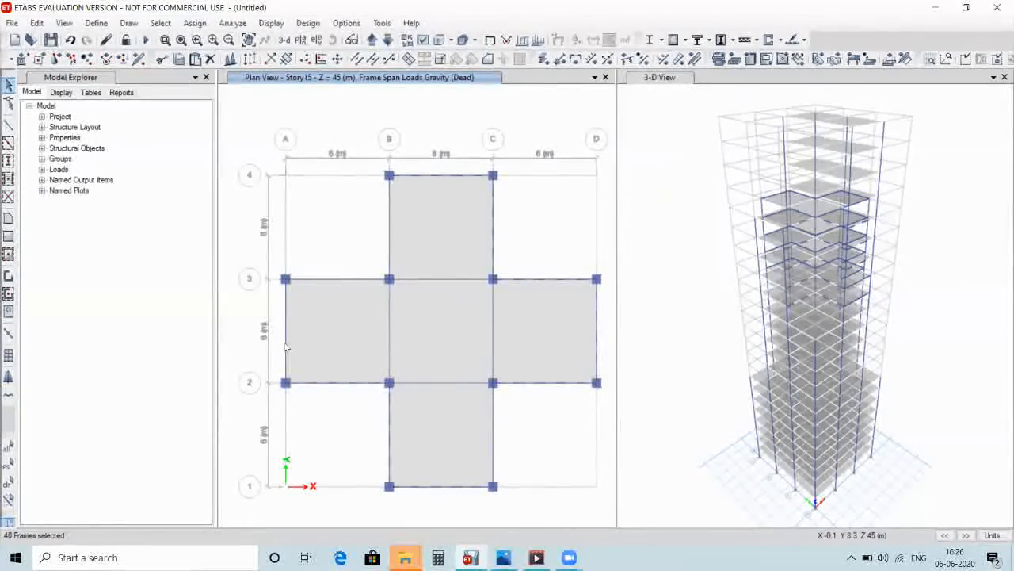
{"action": "left_click", "coordinate": [331, 282]}
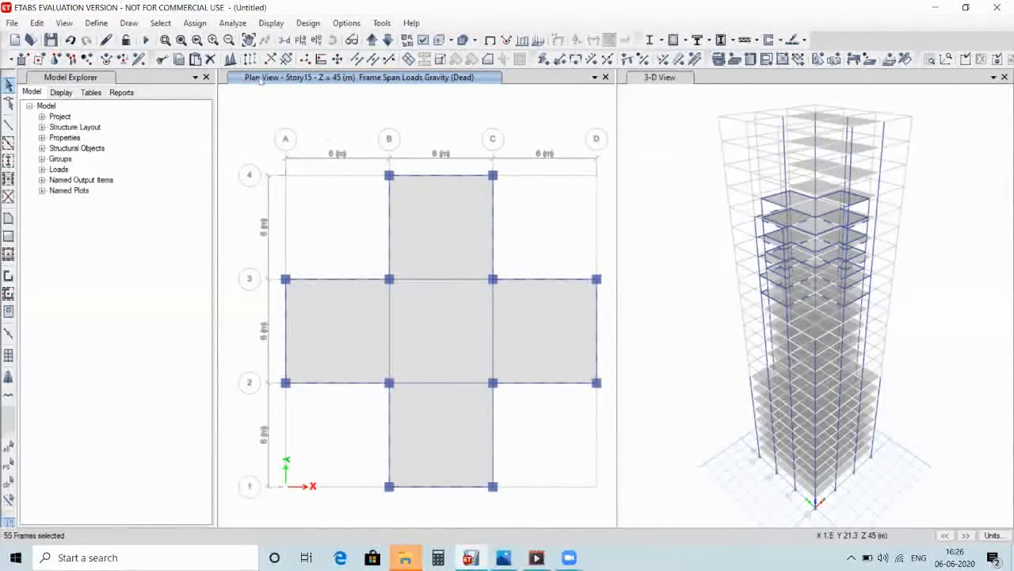
Assign a uniform distributed Dead load of 0.2 kN/m in the Gravity direction to the selected Story15 beams, replacing existing loads
{"action": "left_click", "coordinate": [202, 26]}
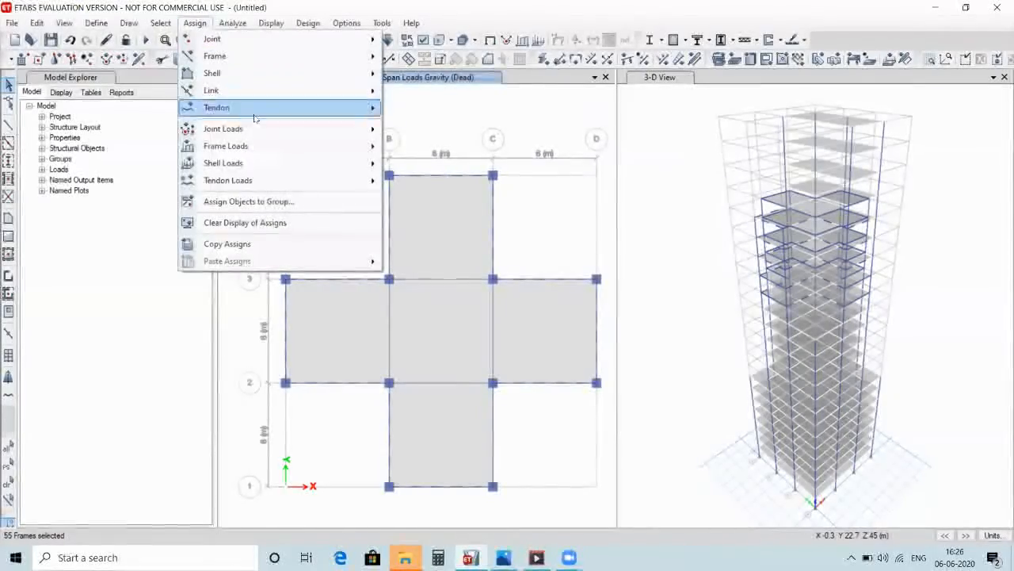
{"action": "mouse_move", "coordinate": [292, 148]}
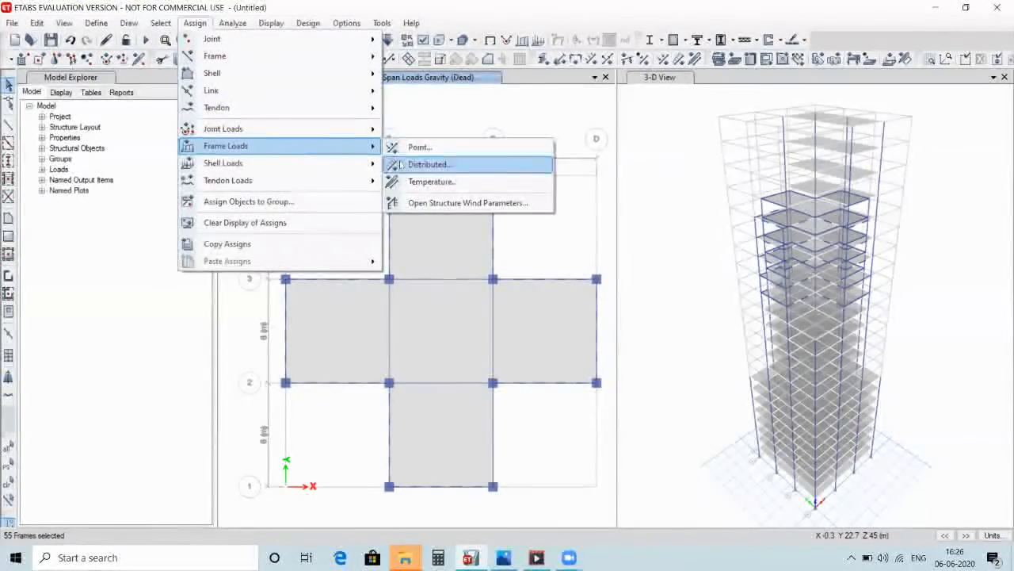
{"action": "left_click", "coordinate": [401, 163]}
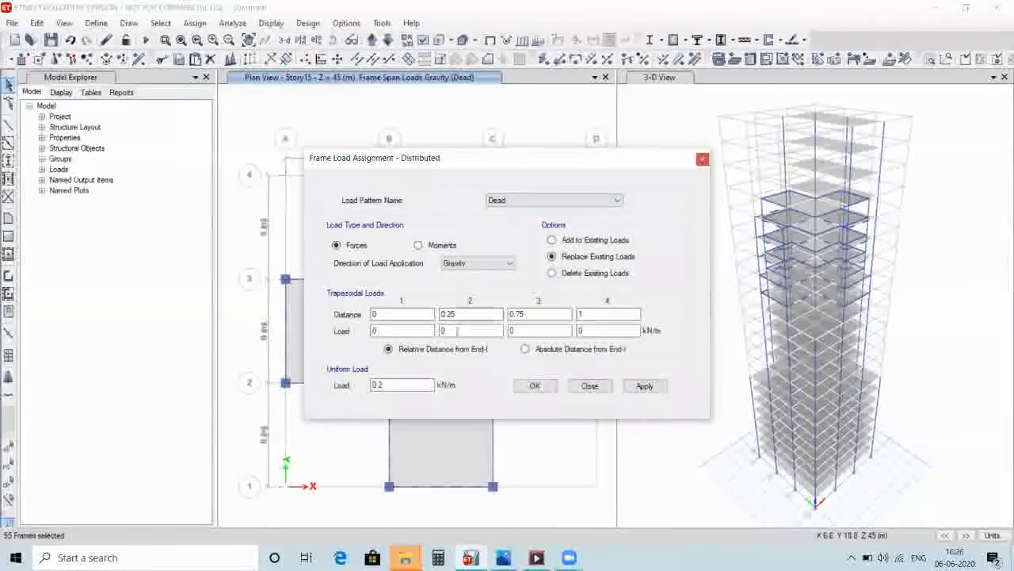
{"action": "left_click", "coordinate": [639, 385]}
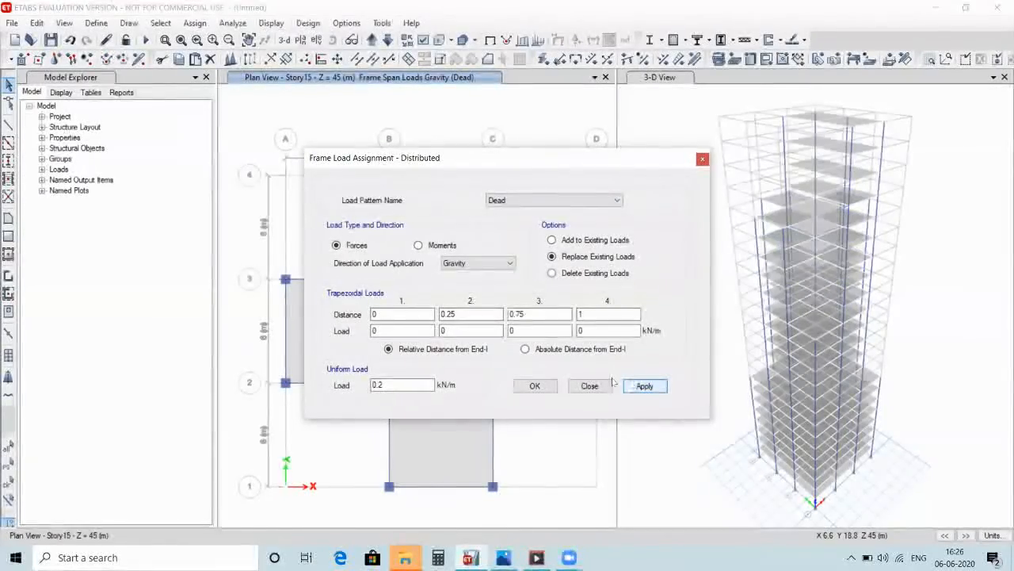
{"action": "left_click", "coordinate": [535, 386]}
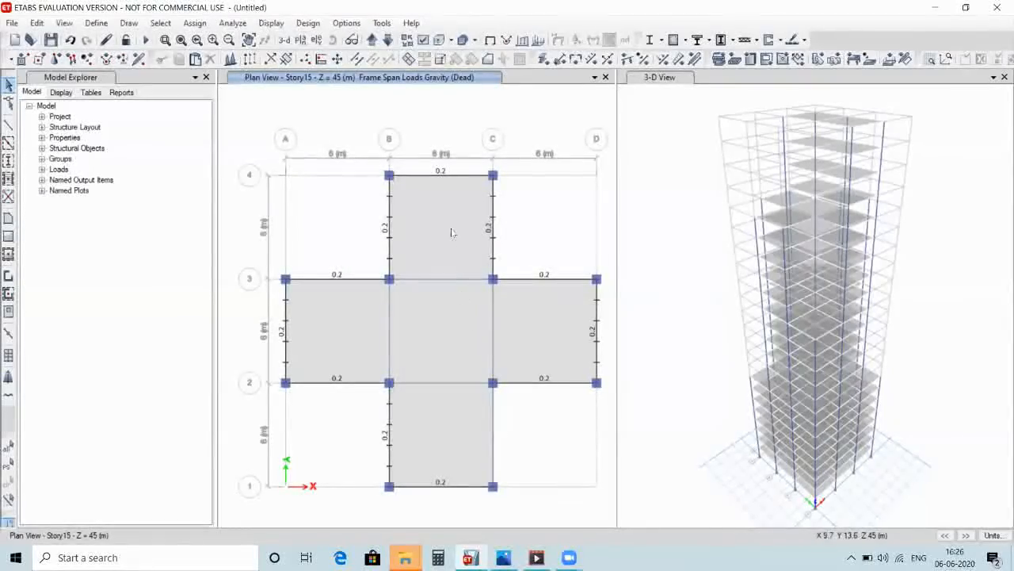
Assign the same 0.2 kN/m uniform Dead load to the missed Story15 beam on grid C between grids 1 and 2
{"action": "left_click", "coordinate": [493, 435]}
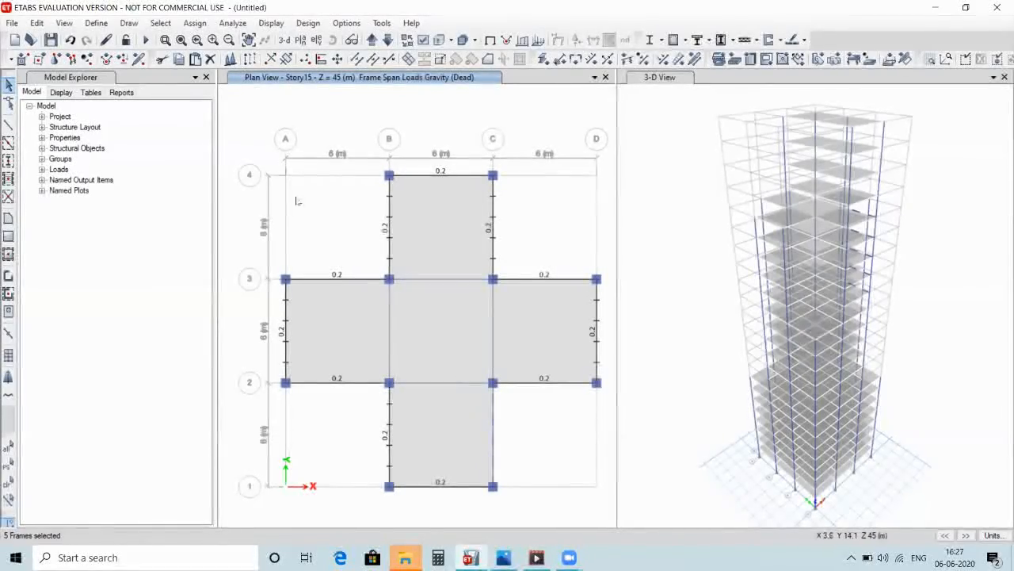
{"action": "left_click", "coordinate": [191, 23]}
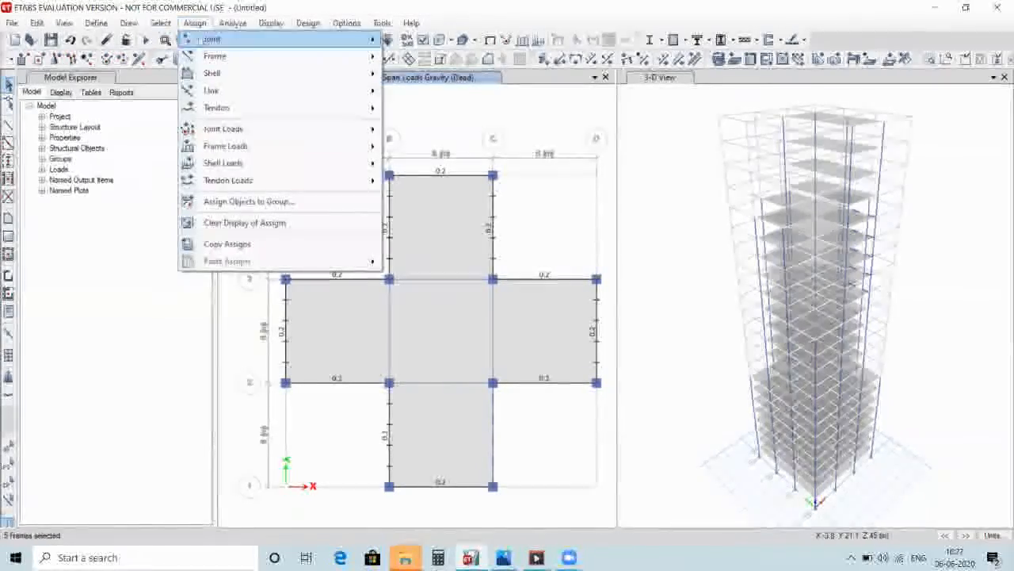
{"action": "mouse_move", "coordinate": [228, 145]}
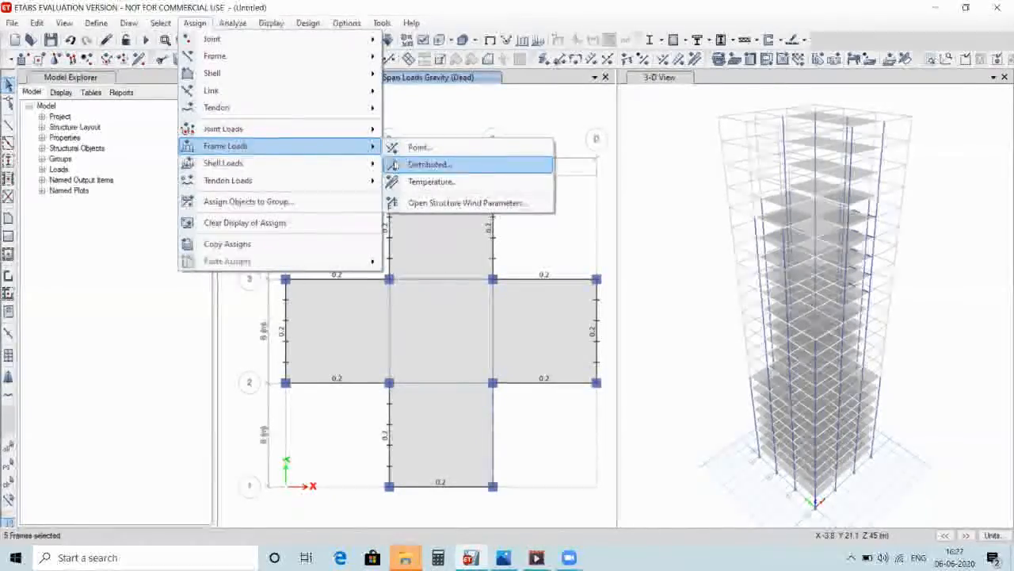
{"action": "left_click", "coordinate": [428, 164]}
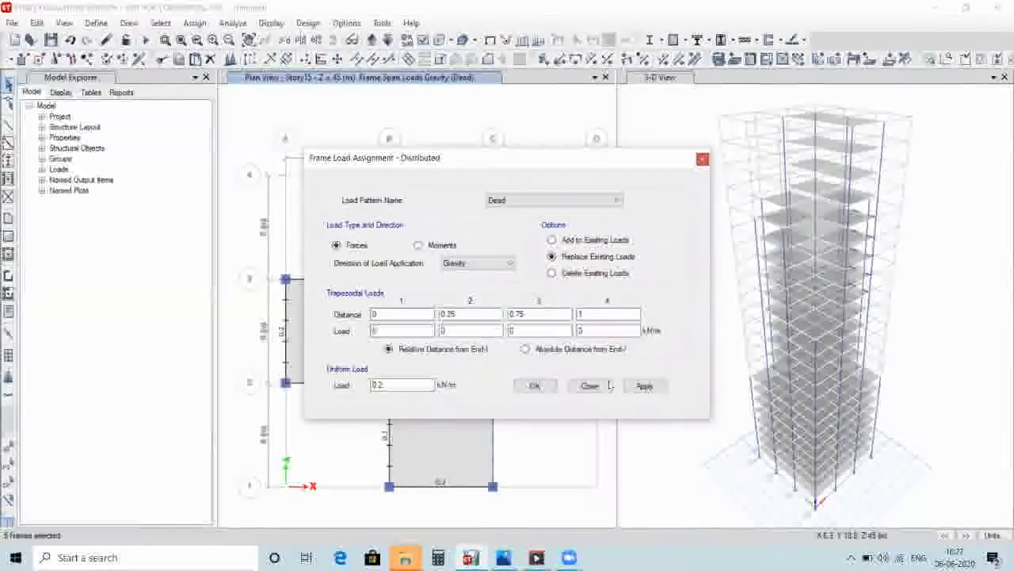
{"action": "left_click", "coordinate": [645, 385]}
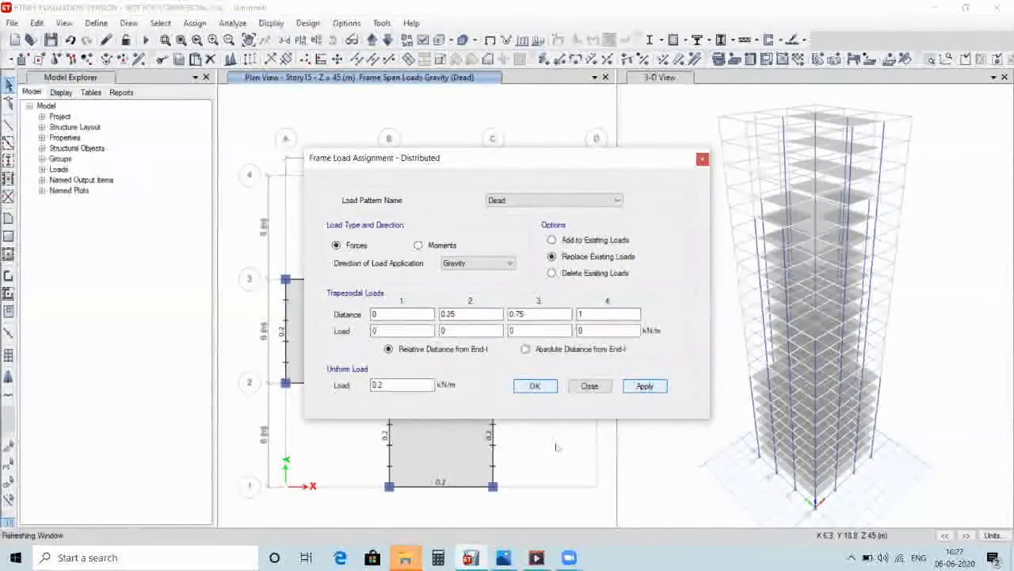
{"action": "left_click", "coordinate": [537, 386]}
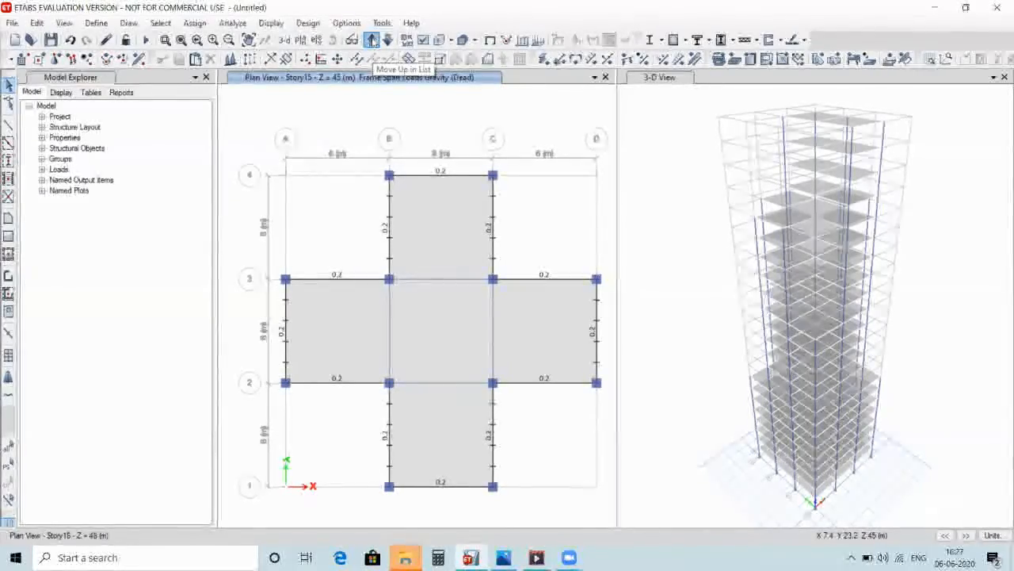
Move the plan view up story by story from Story15 to Story20
{"action": "left_click", "coordinate": [372, 41]}
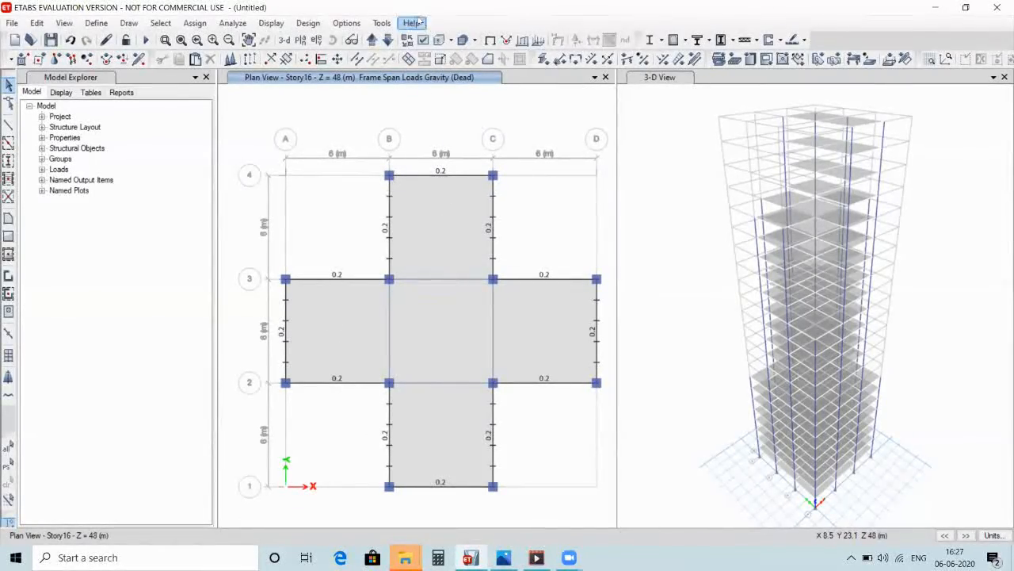
{"action": "left_click", "coordinate": [371, 41]}
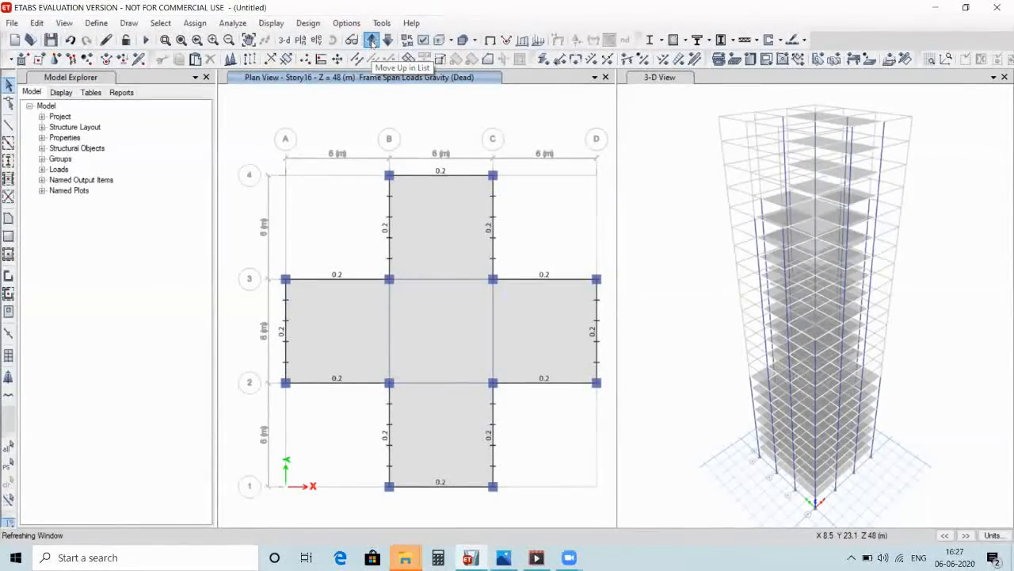
{"action": "left_click", "coordinate": [371, 41]}
{"action": "left_click", "coordinate": [370, 41]}
{"action": "left_click", "coordinate": [371, 41]}
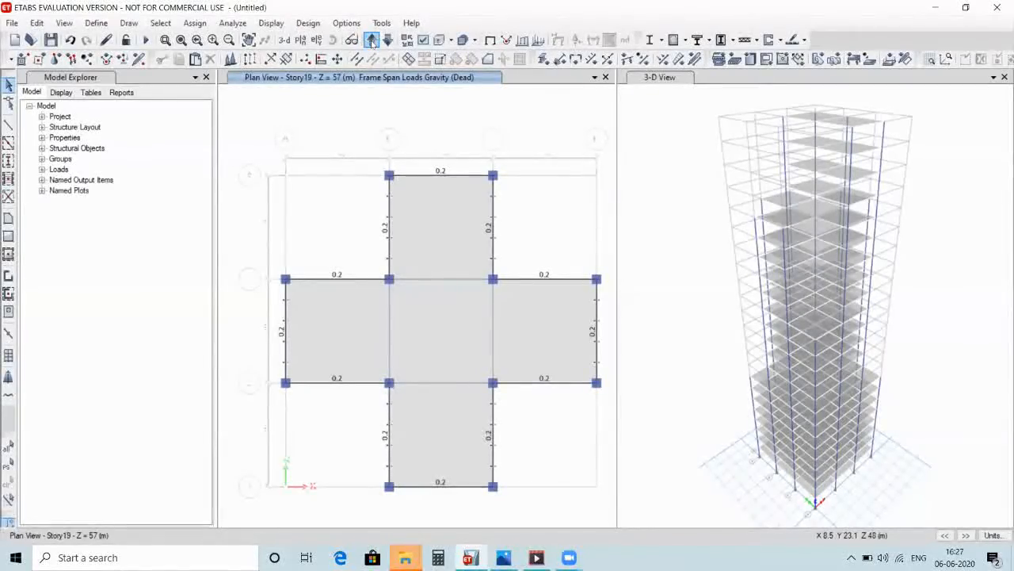
{"action": "left_click", "coordinate": [371, 41]}
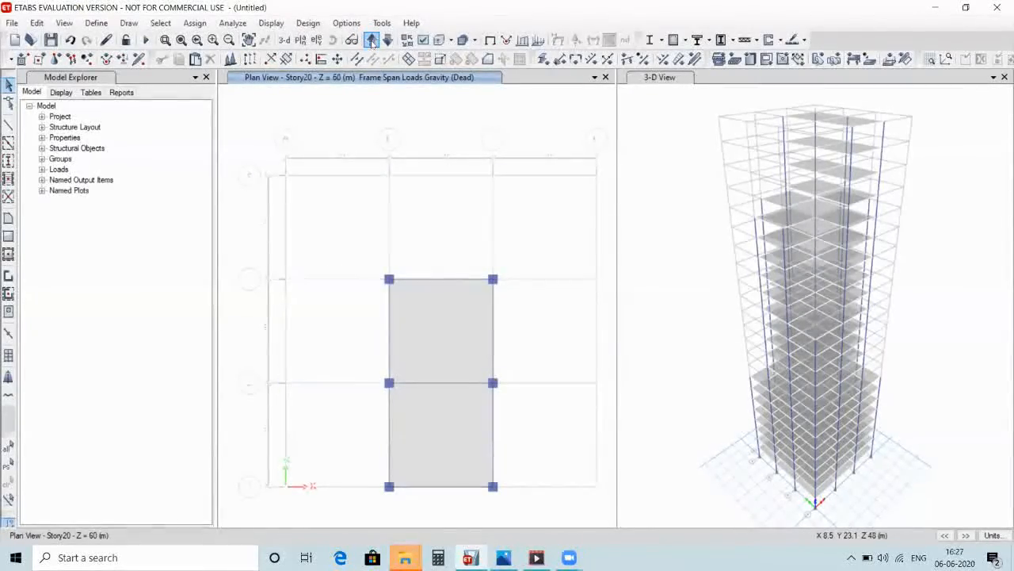
Select all the perimeter beams of the two-bay floor between grids B and C on Story20
{"action": "left_click", "coordinate": [428, 279]}
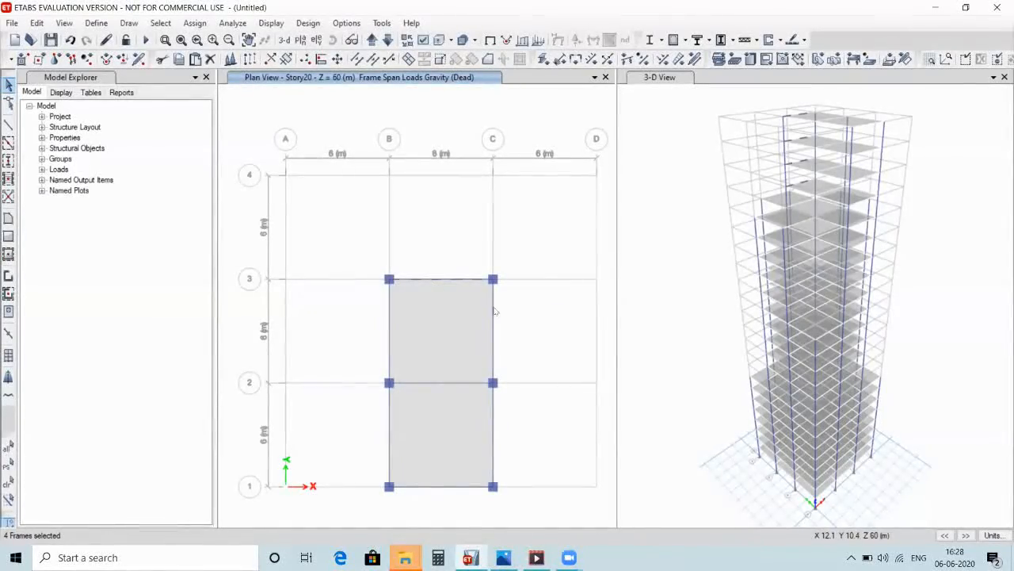
{"action": "left_click", "coordinate": [493, 431]}
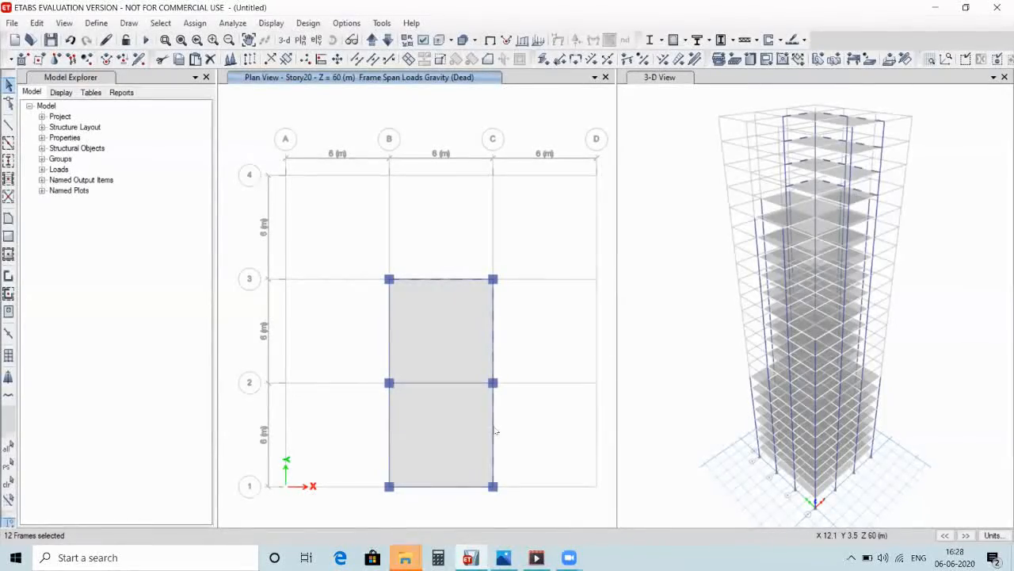
{"action": "left_click", "coordinate": [438, 486]}
{"action": "left_click", "coordinate": [388, 348]}
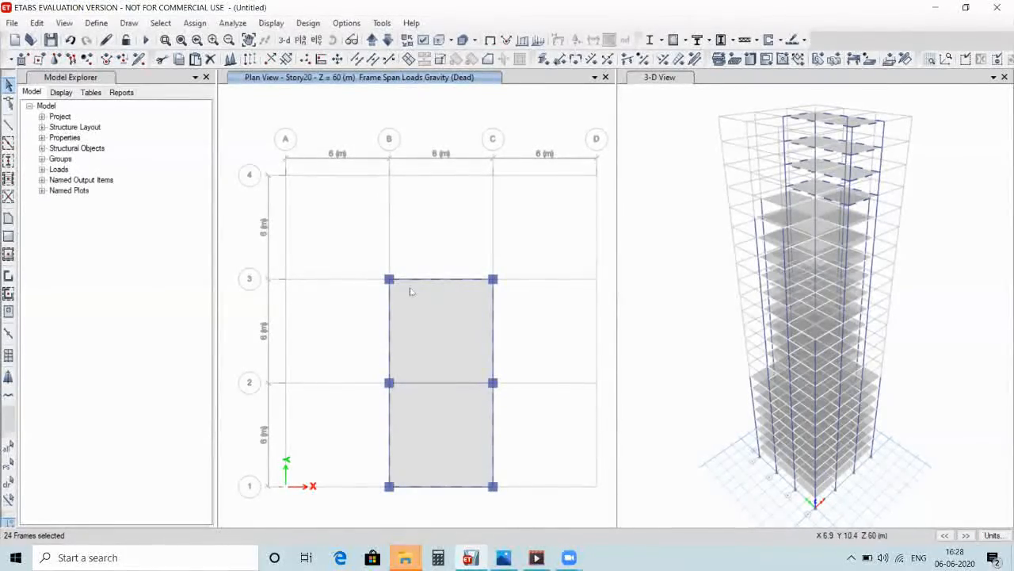
Assign a uniform distributed Dead load of 0.2 kN/m in the Gravity direction to the selected Story20 perimeter beams
{"action": "left_click", "coordinate": [195, 23]}
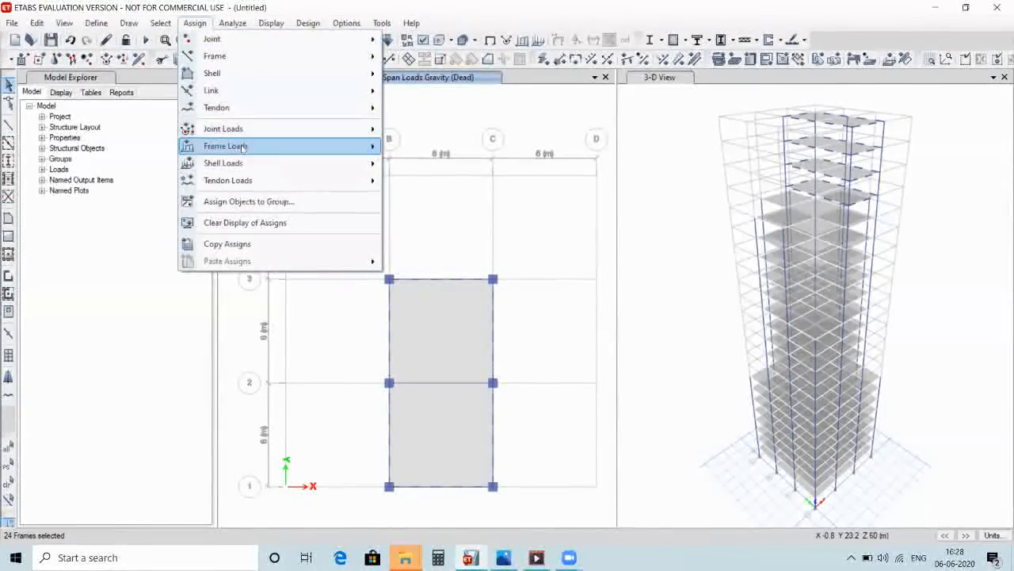
{"action": "mouse_move", "coordinate": [246, 147]}
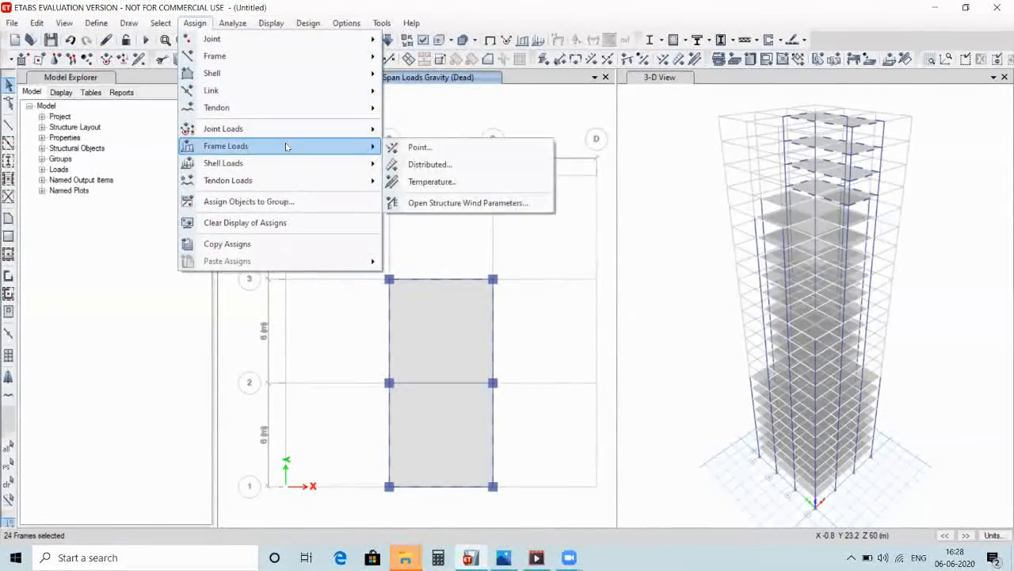
{"action": "left_click", "coordinate": [420, 164]}
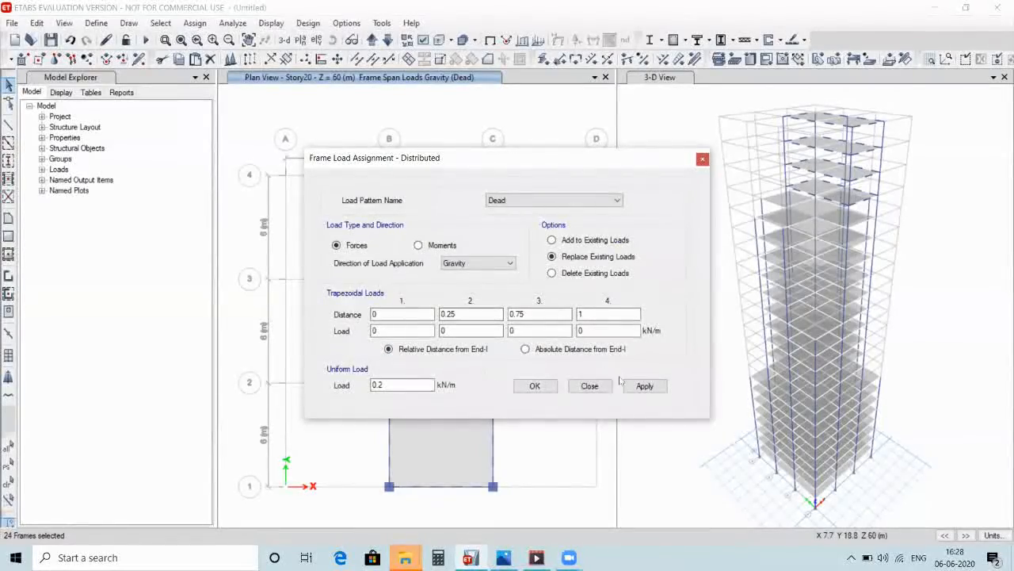
{"action": "left_click", "coordinate": [645, 386]}
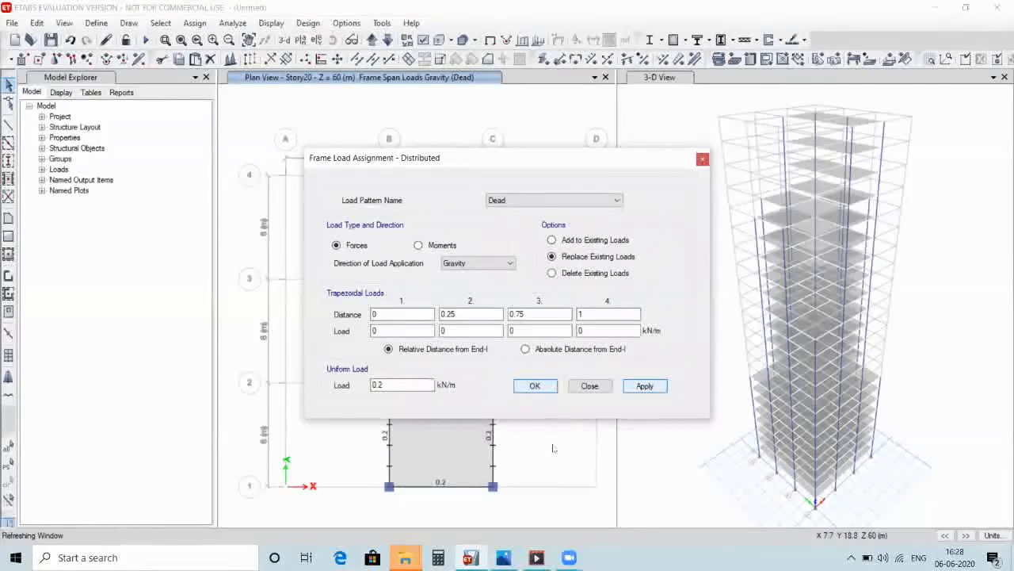
{"action": "left_click", "coordinate": [549, 386]}
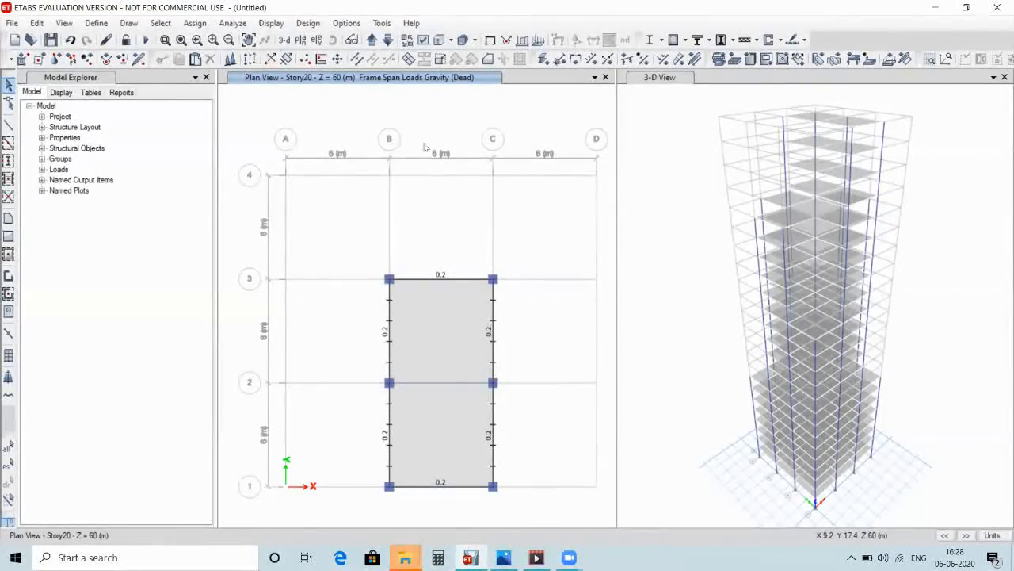
Step the plan view up through the stories to Story23 and on to the Base level
{"action": "left_click", "coordinate": [370, 40]}
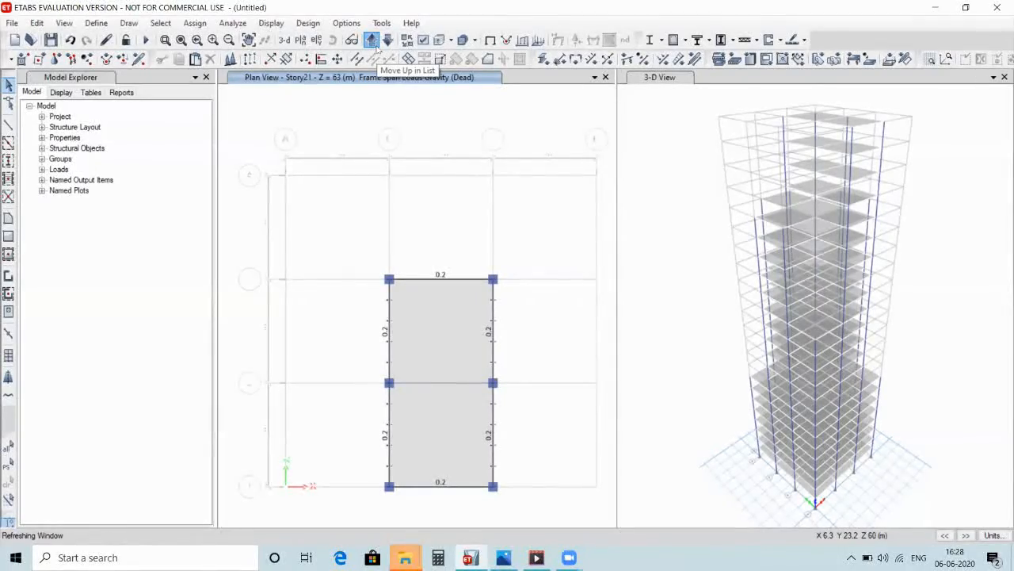
{"action": "left_click", "coordinate": [376, 46]}
{"action": "left_click", "coordinate": [376, 46]}
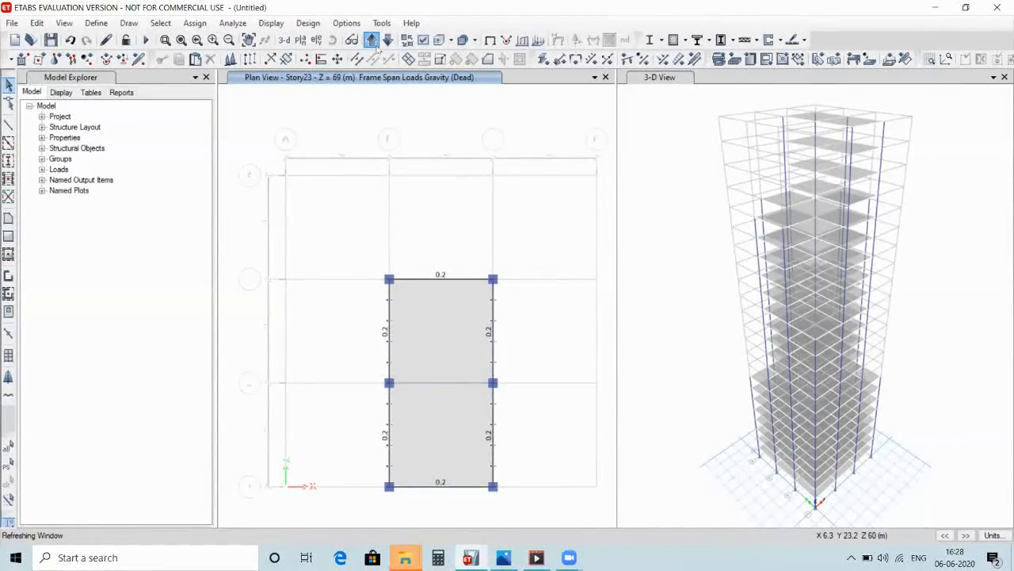
{"action": "left_click", "coordinate": [377, 46]}
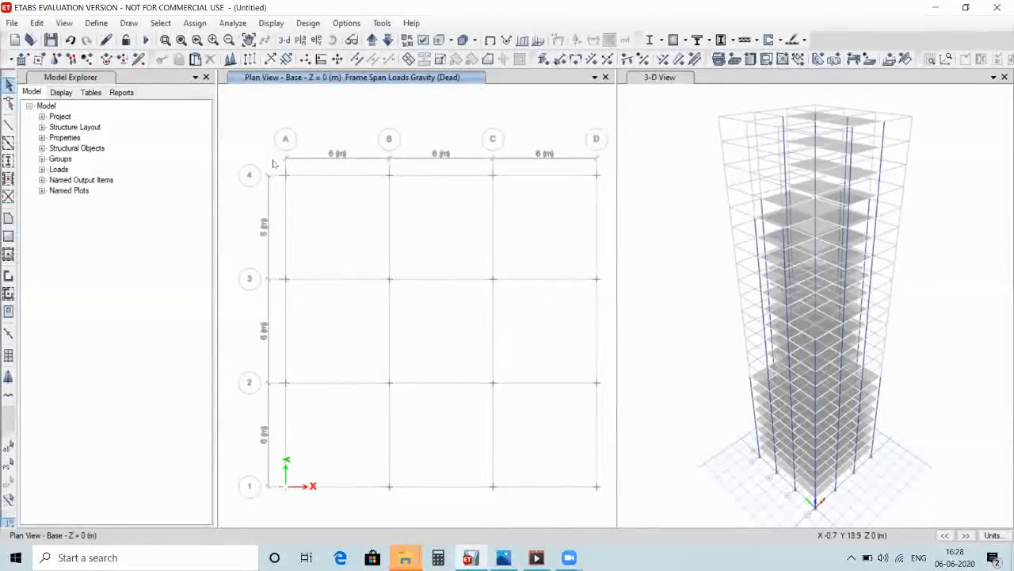
Select all the joints at the Base level and switch the plan to the undeformed shape display
{"action": "left_click_drag", "start_coordinate": [273, 163], "coordinate": [605, 501]}
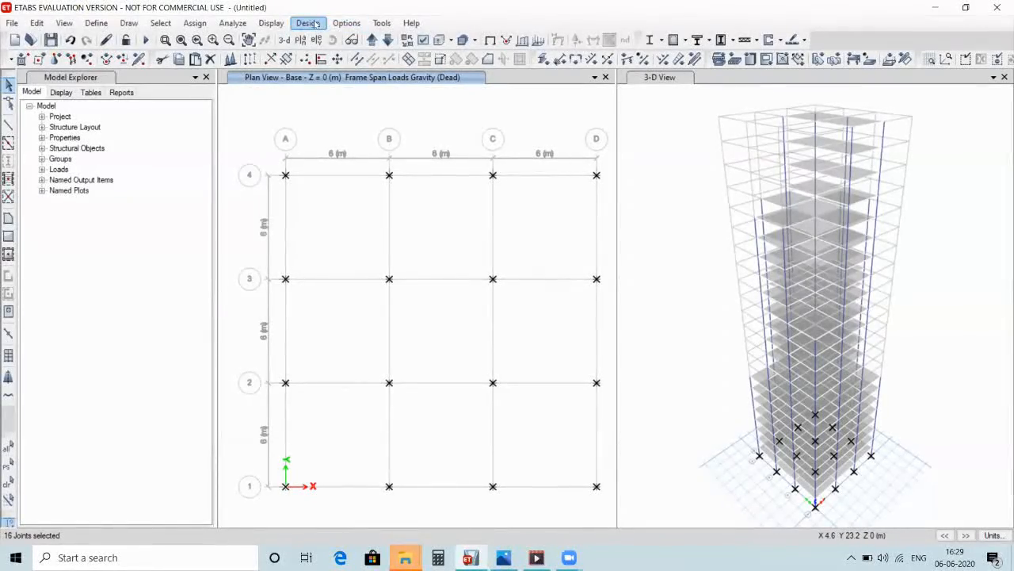
{"action": "left_click", "coordinate": [278, 23]}
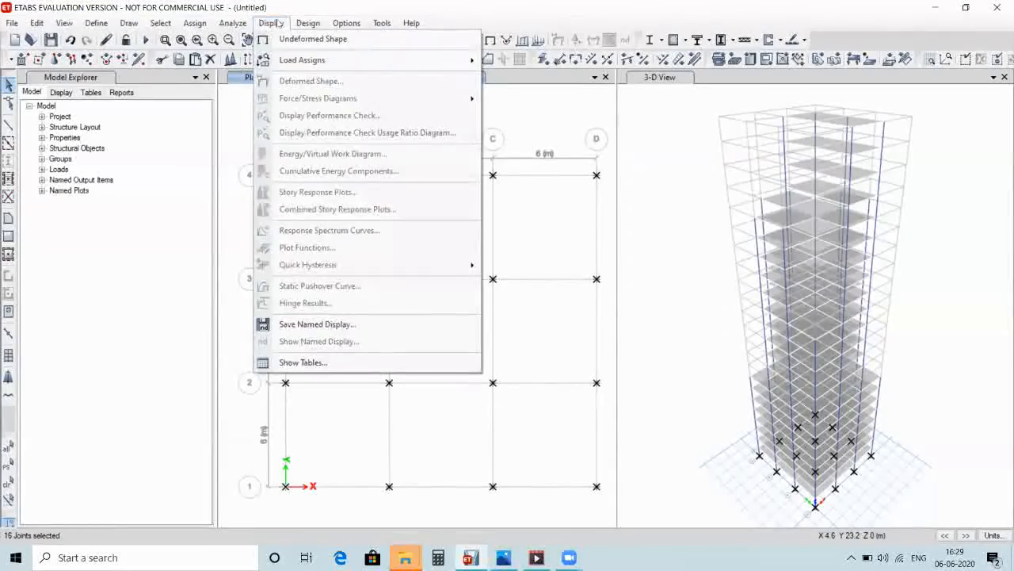
{"action": "left_click", "coordinate": [298, 40]}
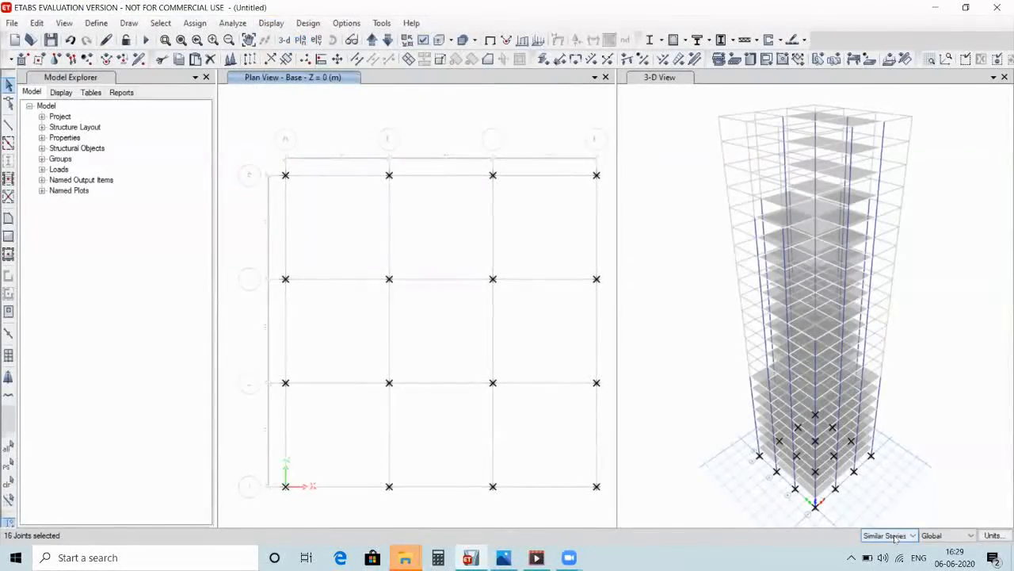
Restrict the plan editing scope to One Story and assign fully fixed restraints to the selected Base joints
{"action": "left_click", "coordinate": [913, 536]}
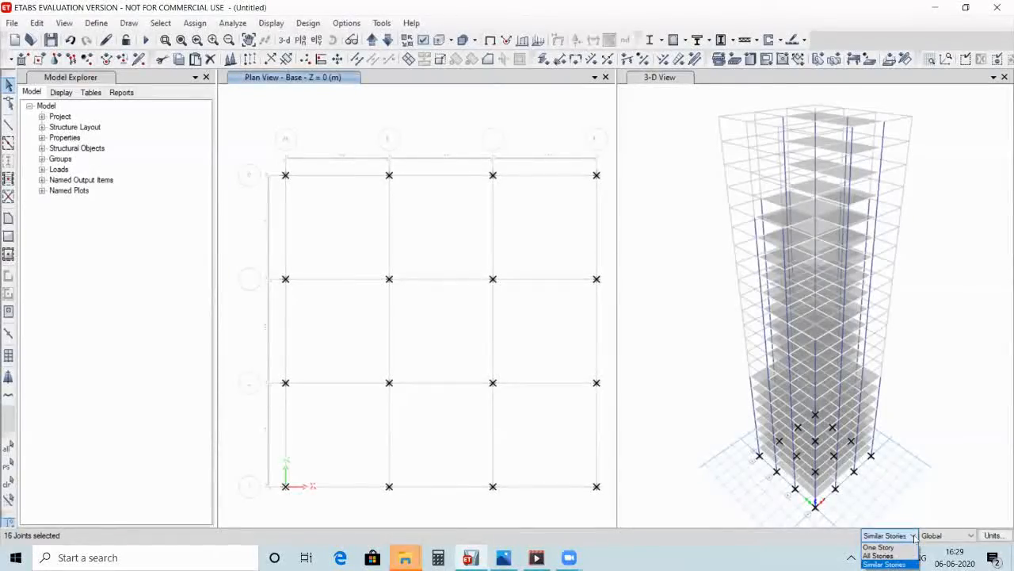
{"action": "left_click", "coordinate": [901, 547]}
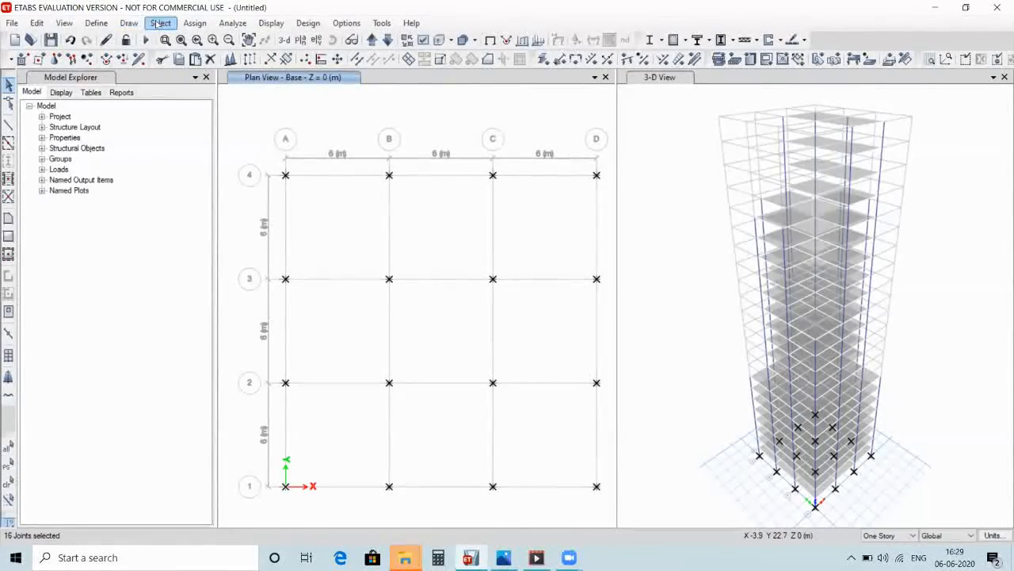
{"action": "left_click", "coordinate": [190, 23]}
{"action": "mouse_move", "coordinate": [205, 39]}
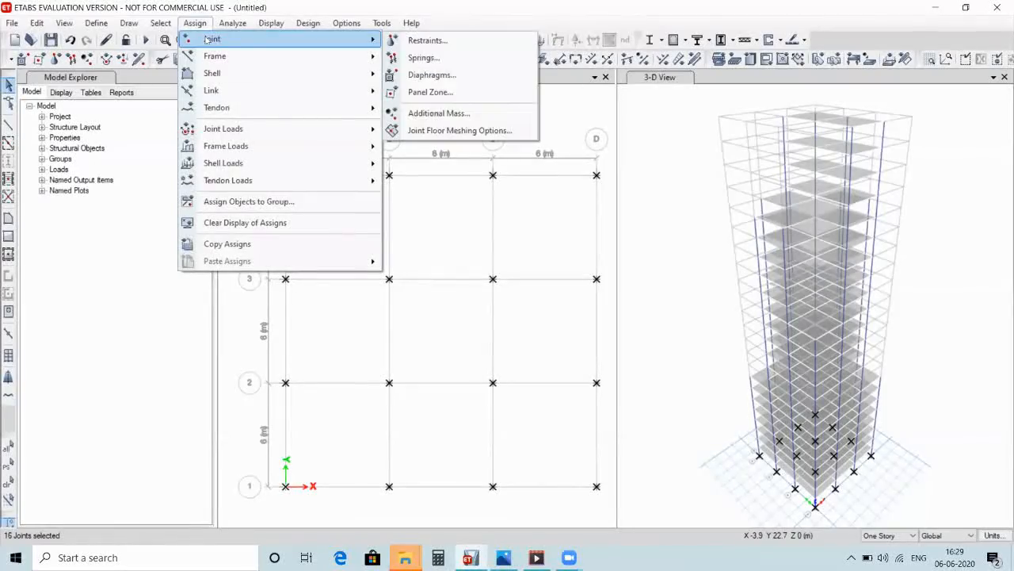
{"action": "left_click", "coordinate": [415, 44]}
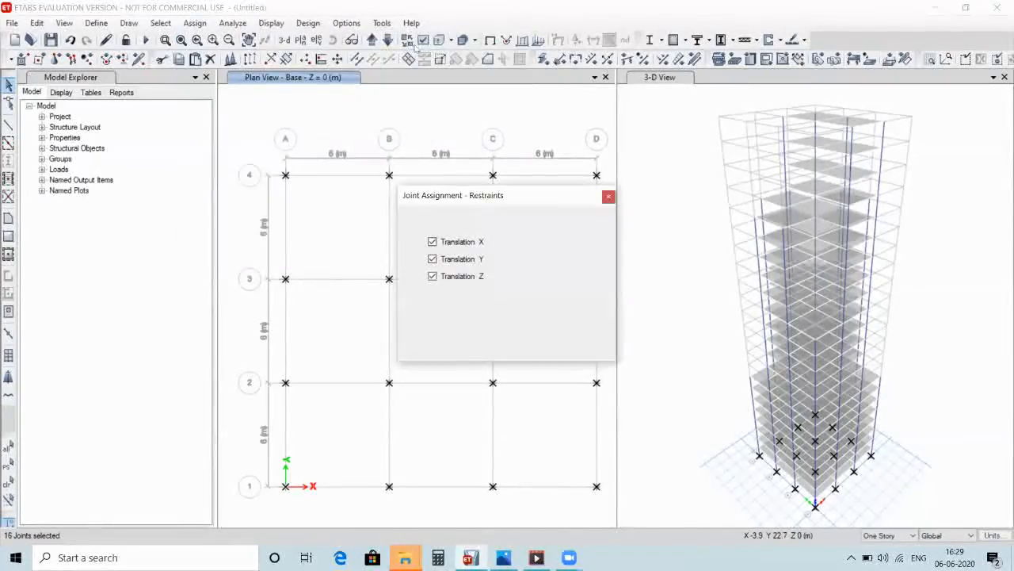
{"action": "left_click", "coordinate": [459, 319]}
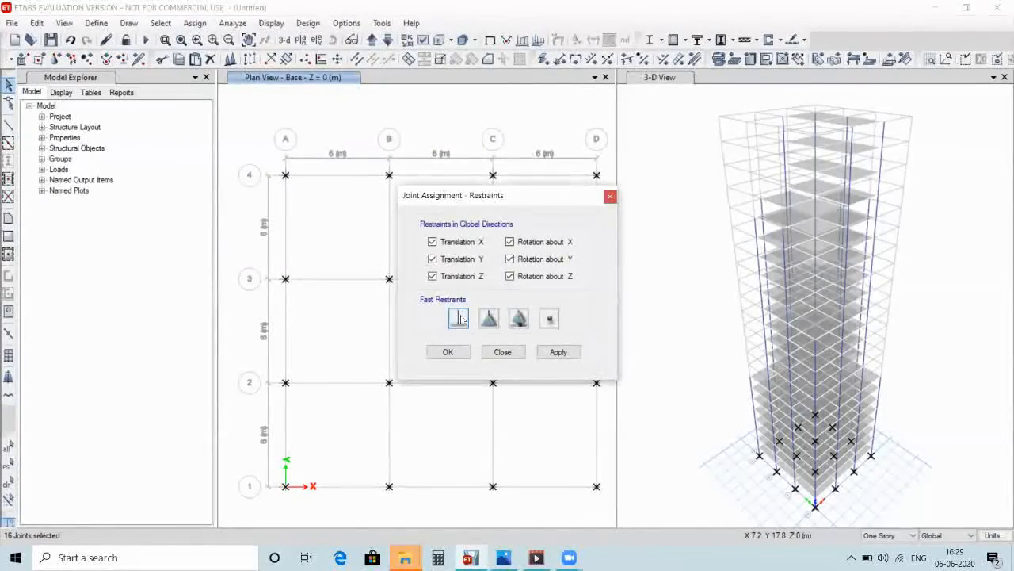
{"action": "left_click", "coordinate": [559, 352]}
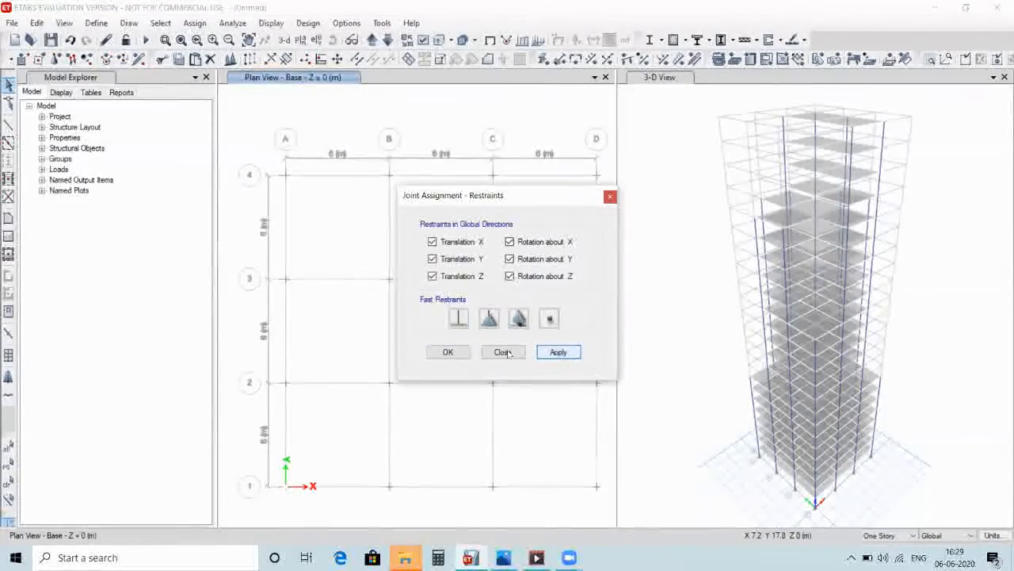
{"action": "left_click", "coordinate": [456, 353]}
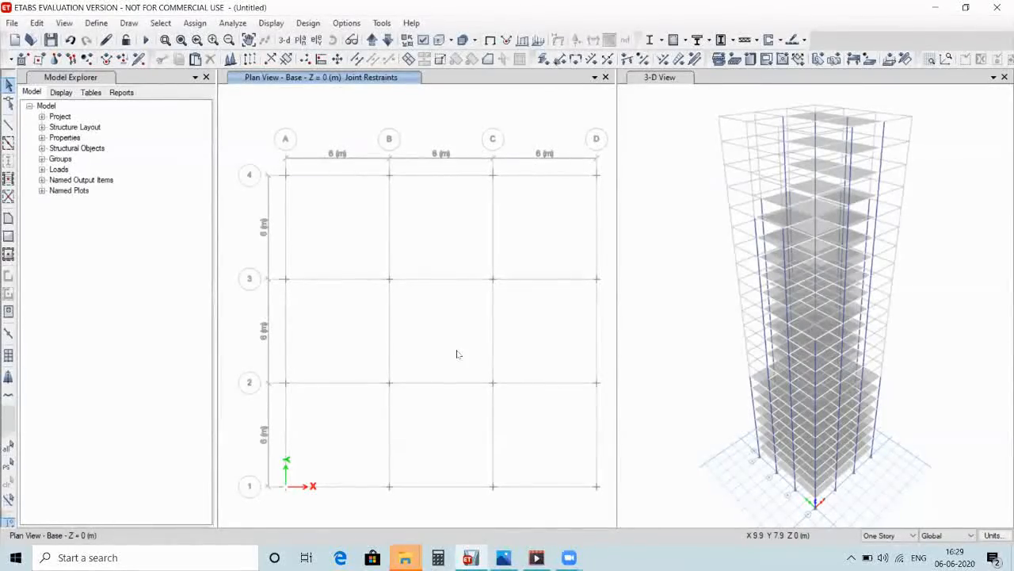
Auto-draw cladding around the whole building using the floors as reference
{"action": "left_click", "coordinate": [126, 23]}
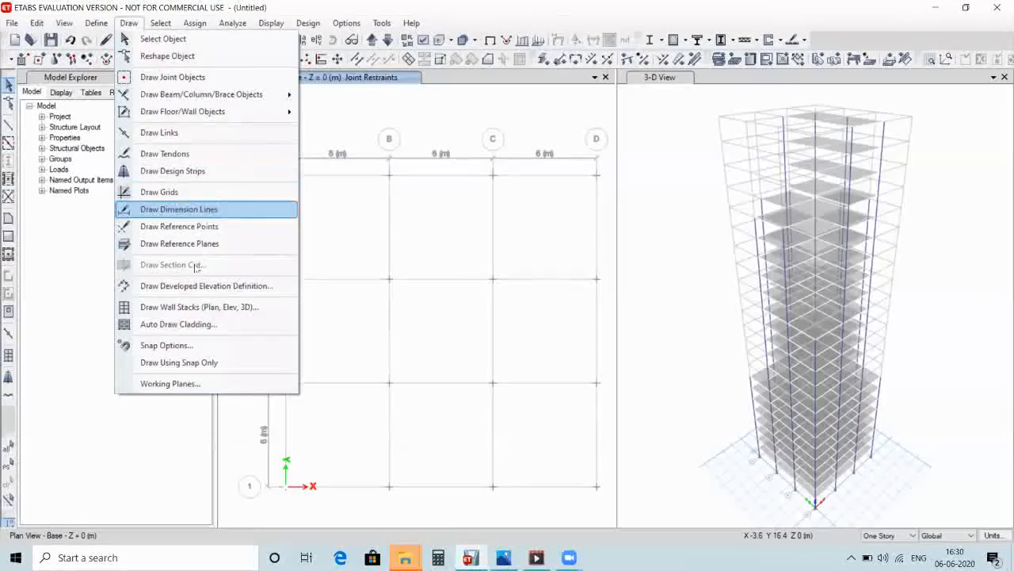
{"action": "left_click", "coordinate": [188, 324]}
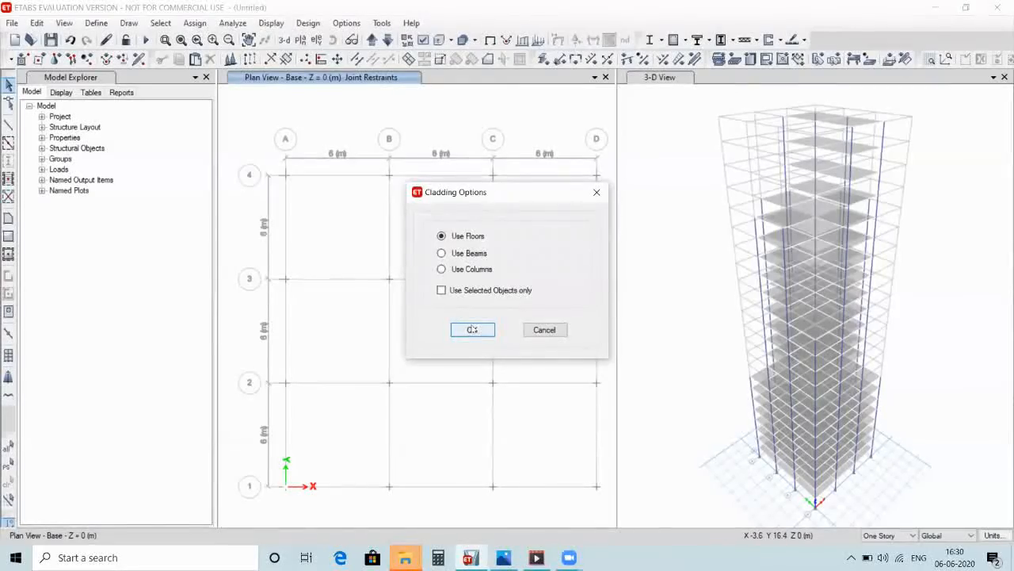
{"action": "left_click", "coordinate": [472, 328]}
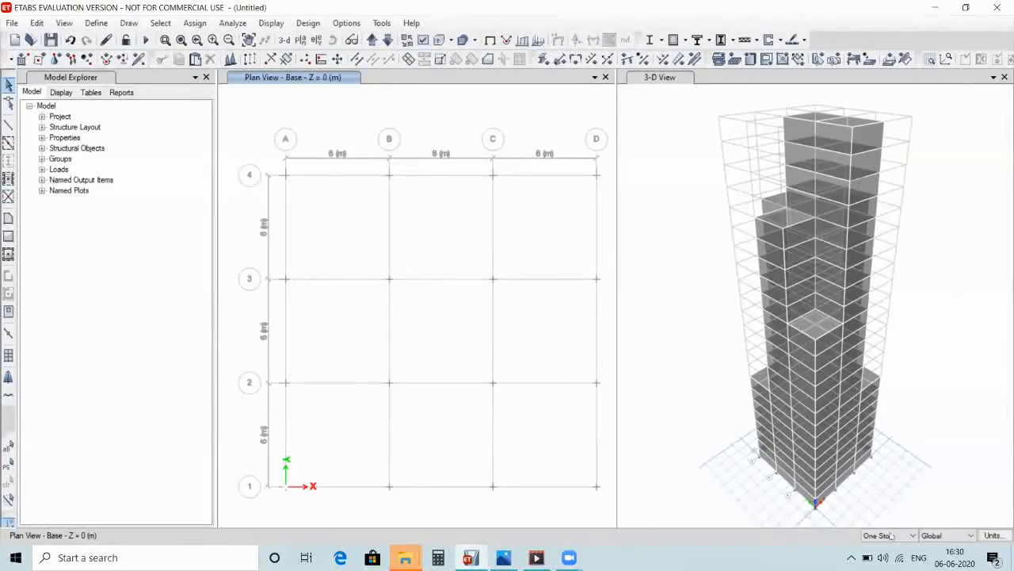
{"action": "left_click", "coordinate": [891, 536]}
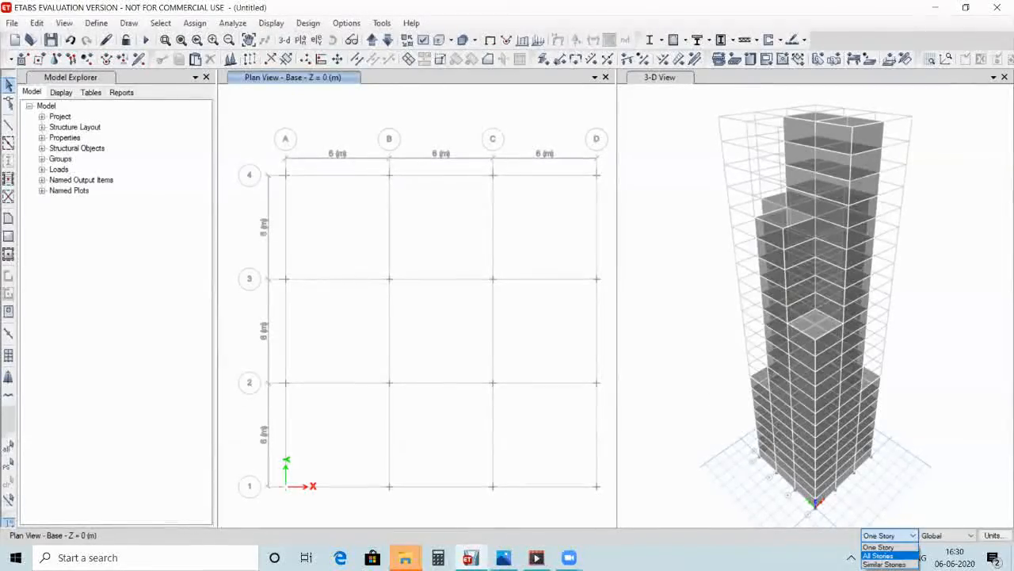
{"action": "left_click", "coordinate": [702, 408]}
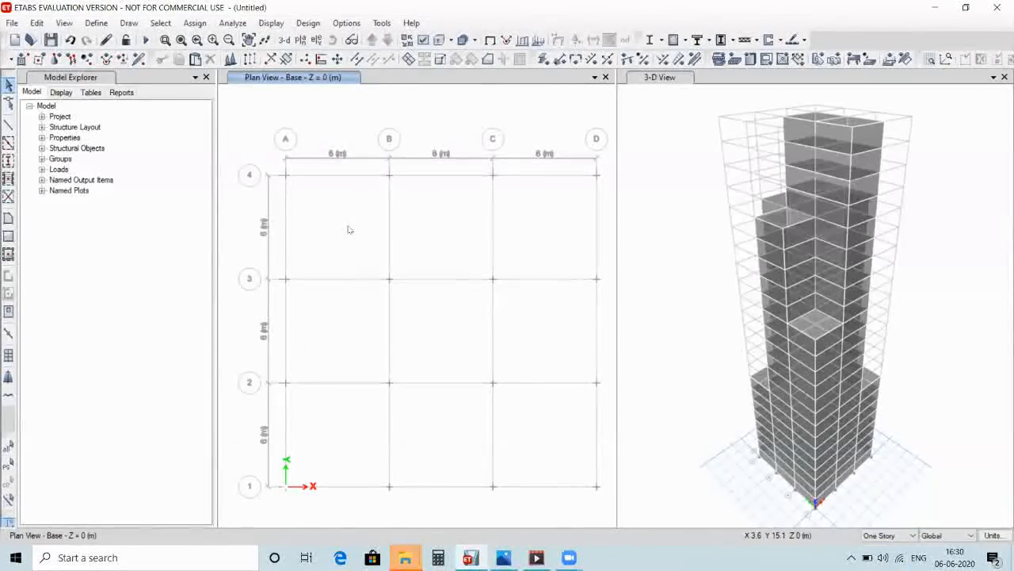
Add a load pattern named Wind of type Wind with self-weight multiplier 0 and auto lateral load Indian IS875:1987
{"action": "left_click", "coordinate": [96, 23]}
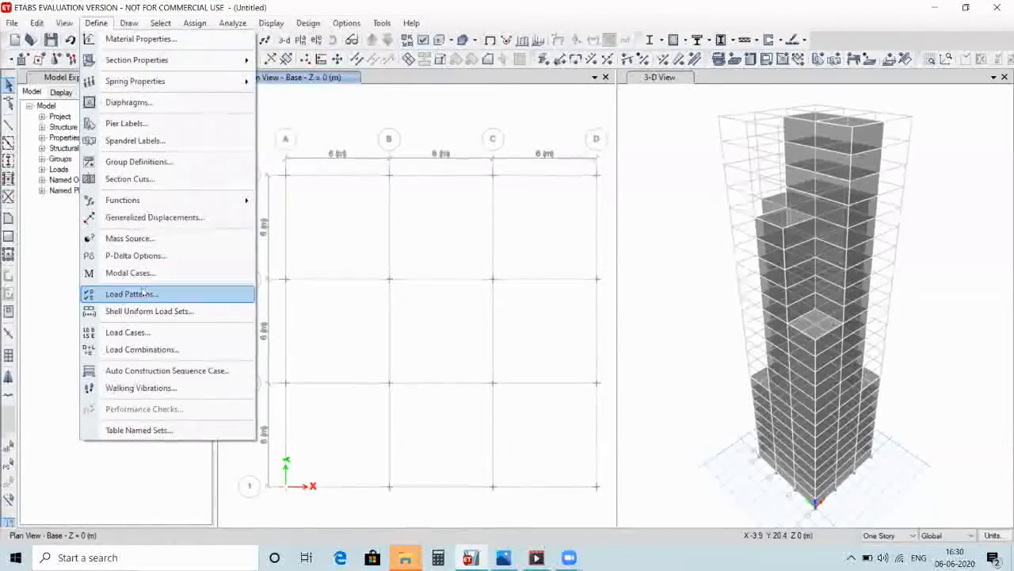
{"action": "left_click", "coordinate": [143, 293]}
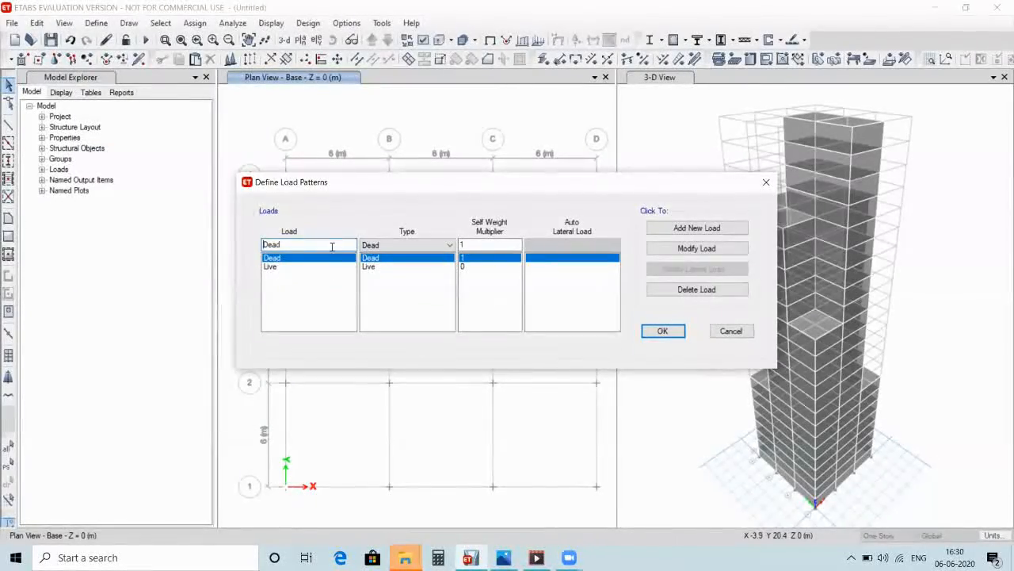
{"action": "key", "text": "BackSpace"}
{"action": "key", "text": "BackSpace"}
{"action": "key", "text": "BackSpace"}
{"action": "key", "text": "BackSpace"}
{"action": "type", "text": "nd"}
{"action": "left_click", "coordinate": [393, 245]}
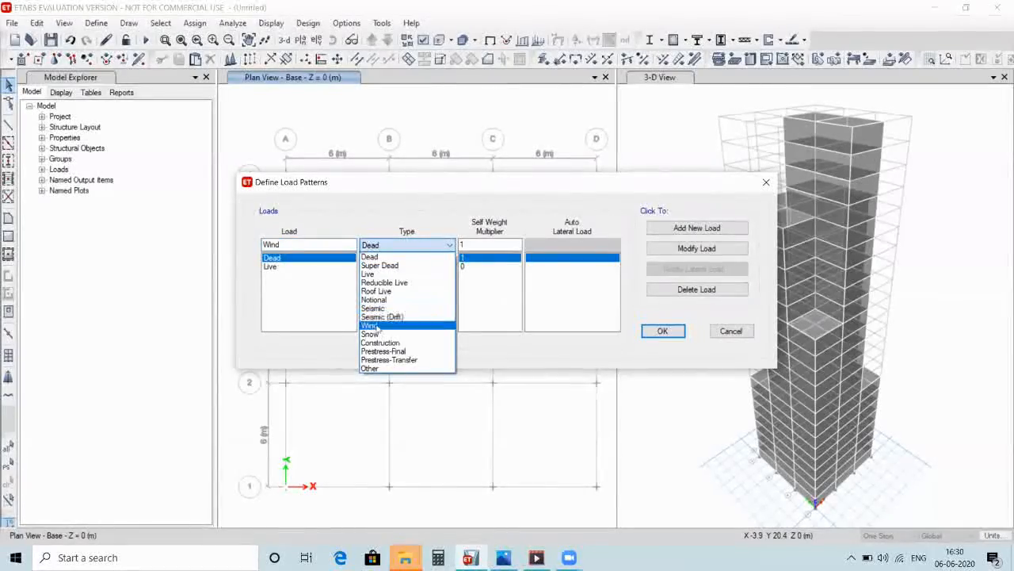
{"action": "left_click", "coordinate": [370, 325]}
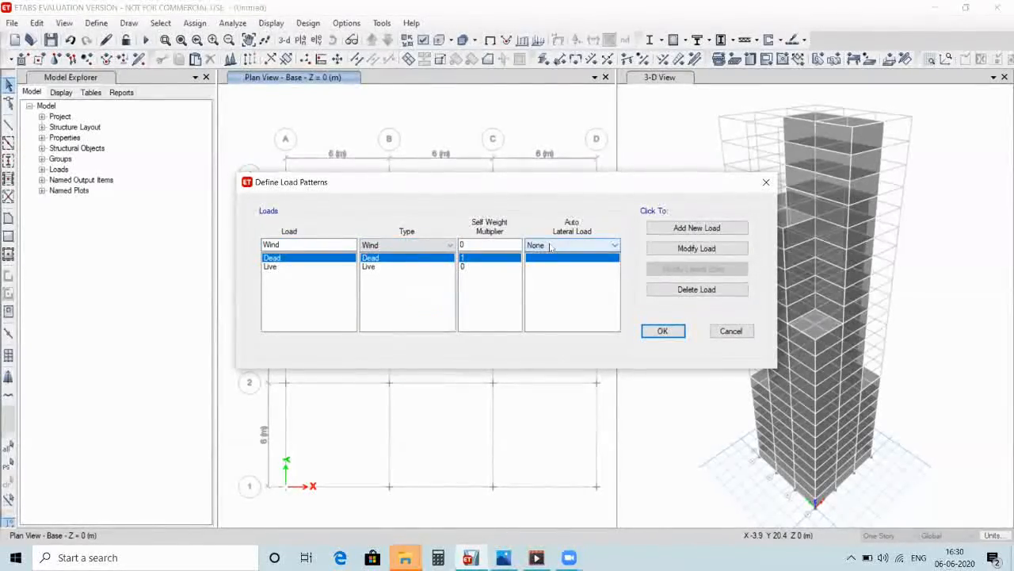
{"action": "left_click", "coordinate": [550, 245]}
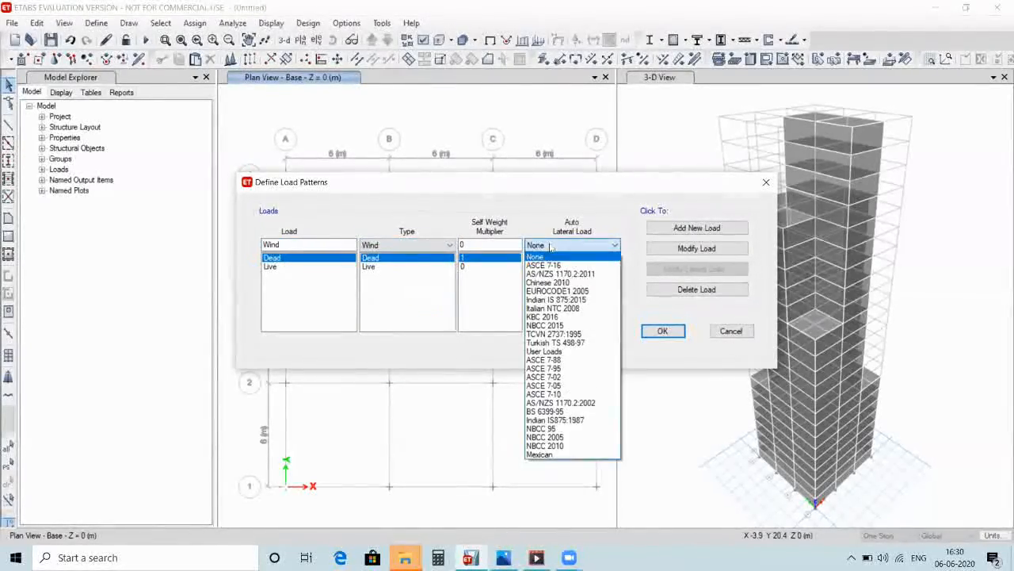
{"action": "left_click", "coordinate": [557, 421]}
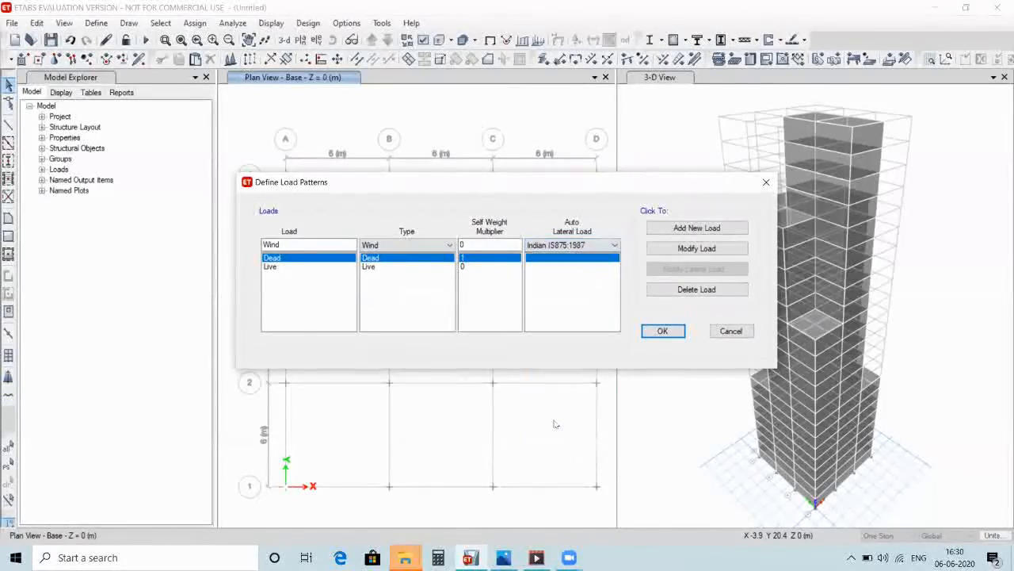
{"action": "left_click", "coordinate": [714, 229]}
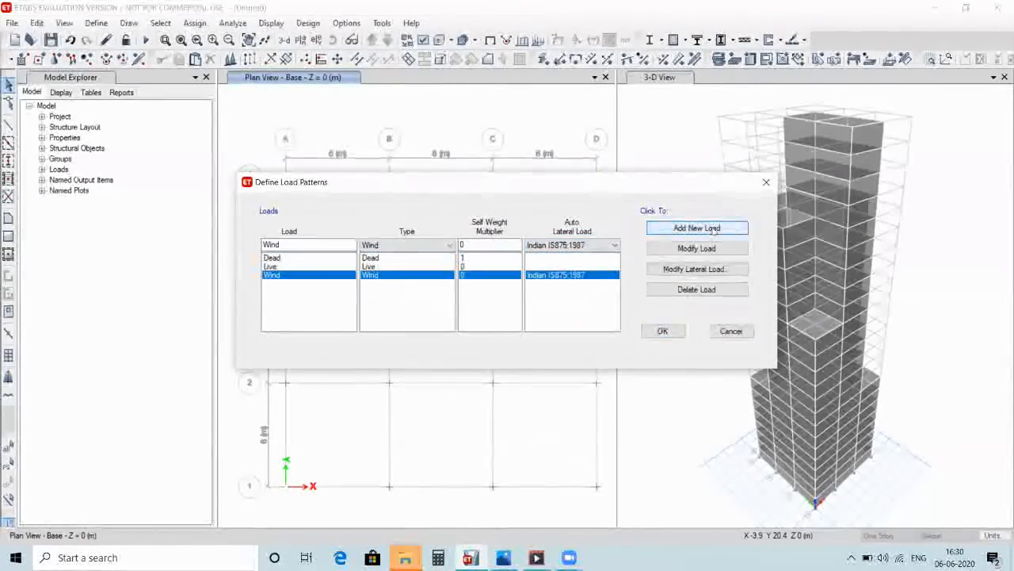
Set the Wind pattern's wind speed to 33 m/s, terrain category to 3 and structure class to C, and accept the load patterns
{"action": "left_click", "coordinate": [659, 270]}
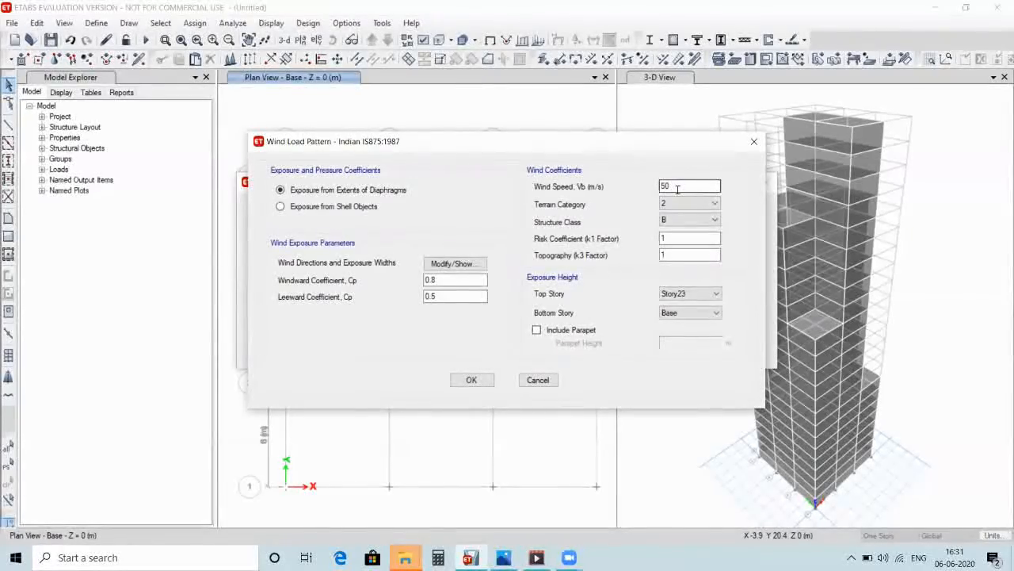
{"action": "key", "text": "BackSpace"}
{"action": "key", "text": "BackSpace"}
{"action": "type", "text": "33"}
{"action": "key", "text": "Tab"}
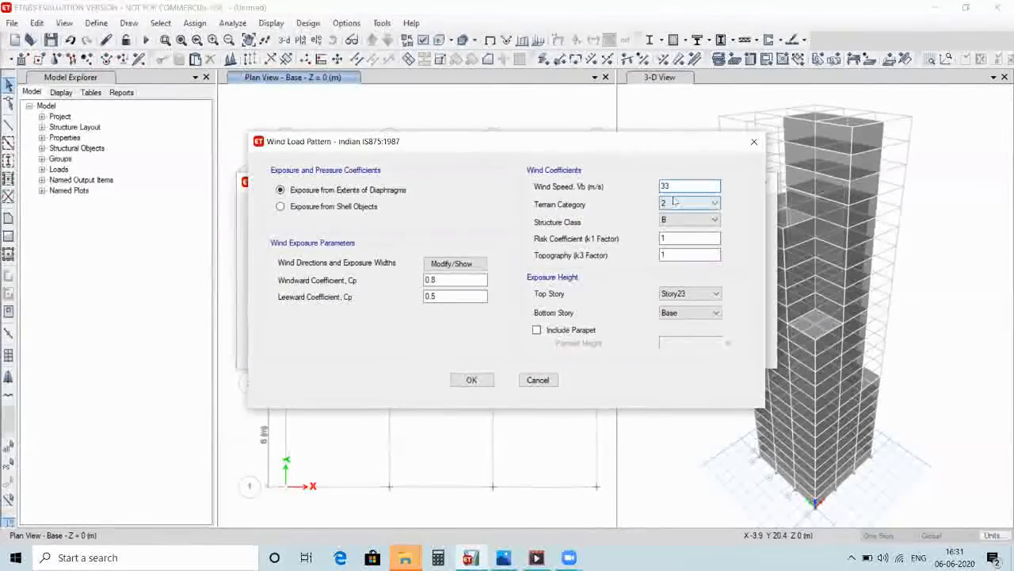
{"action": "left_click", "coordinate": [674, 205]}
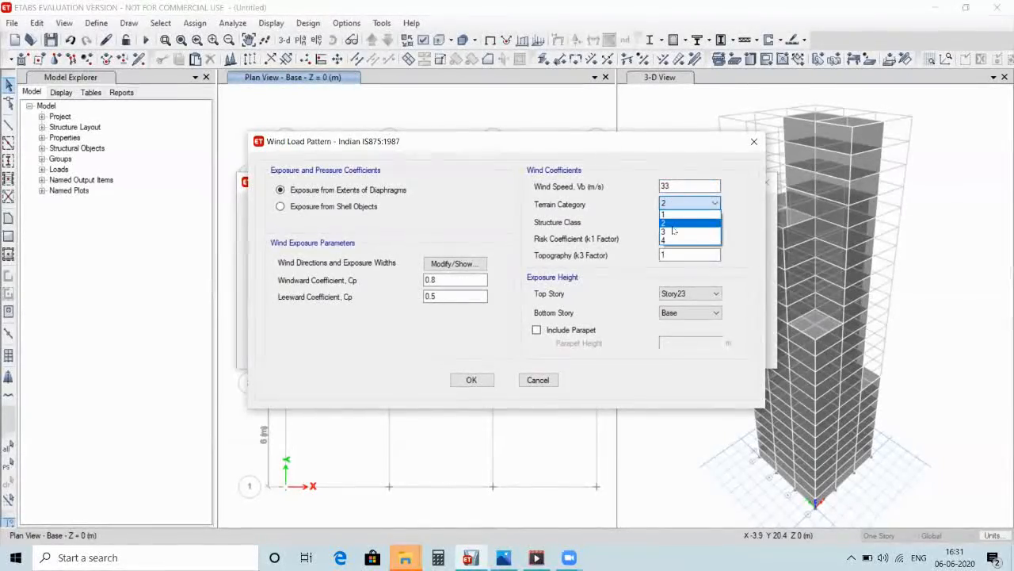
{"action": "left_click", "coordinate": [673, 231]}
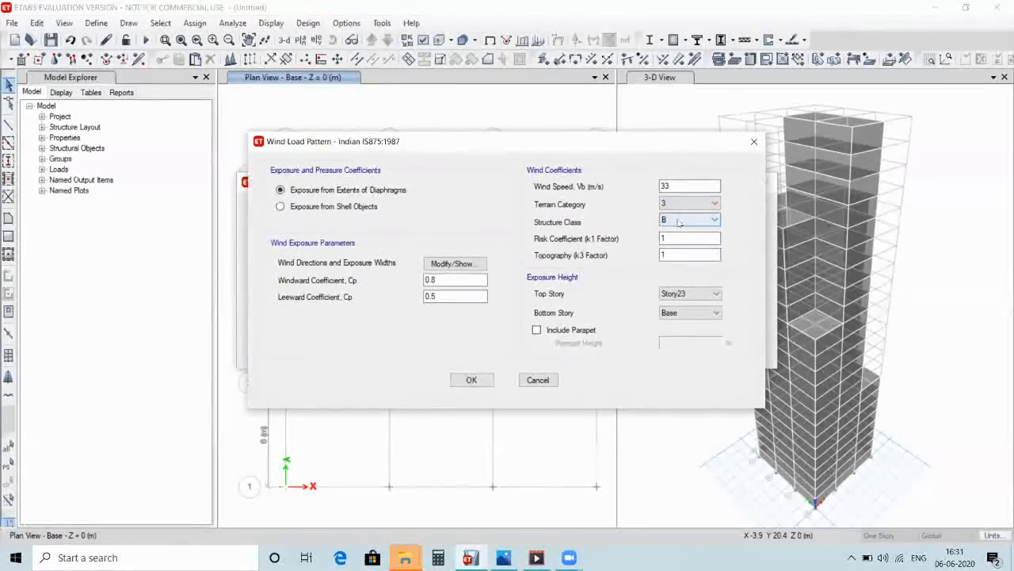
{"action": "left_click", "coordinate": [674, 221]}
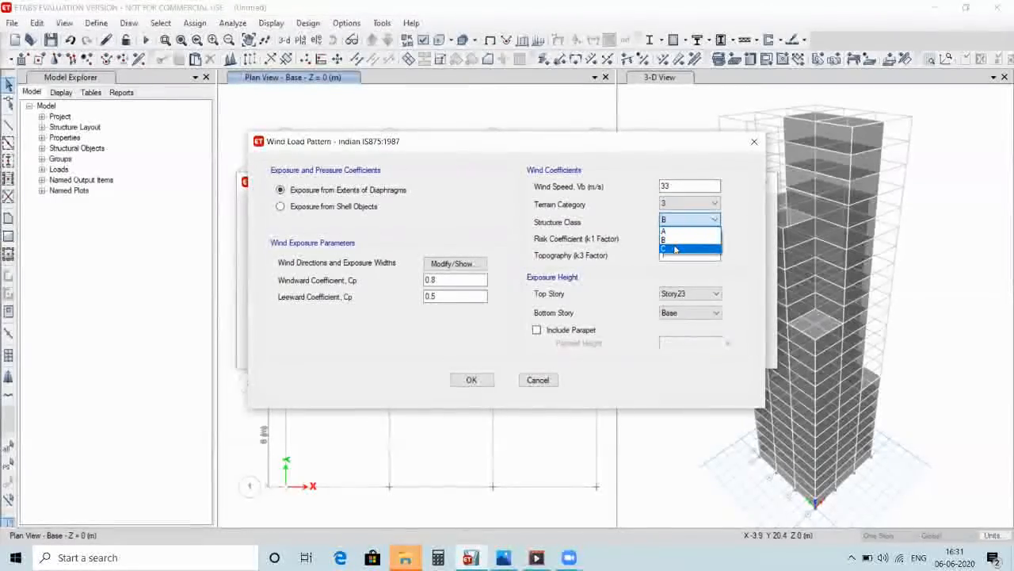
{"action": "left_click", "coordinate": [675, 249]}
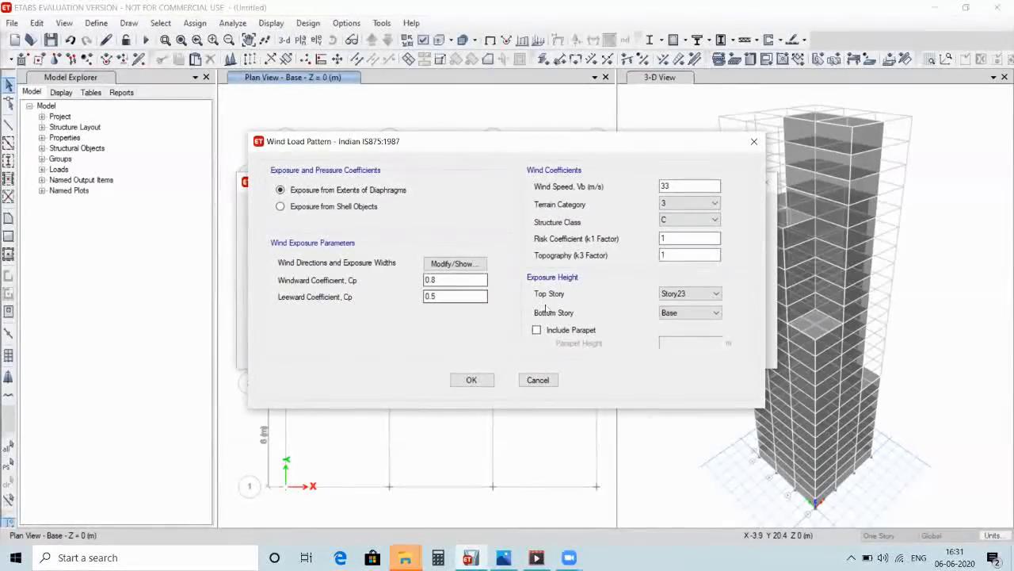
{"action": "left_click", "coordinate": [472, 379]}
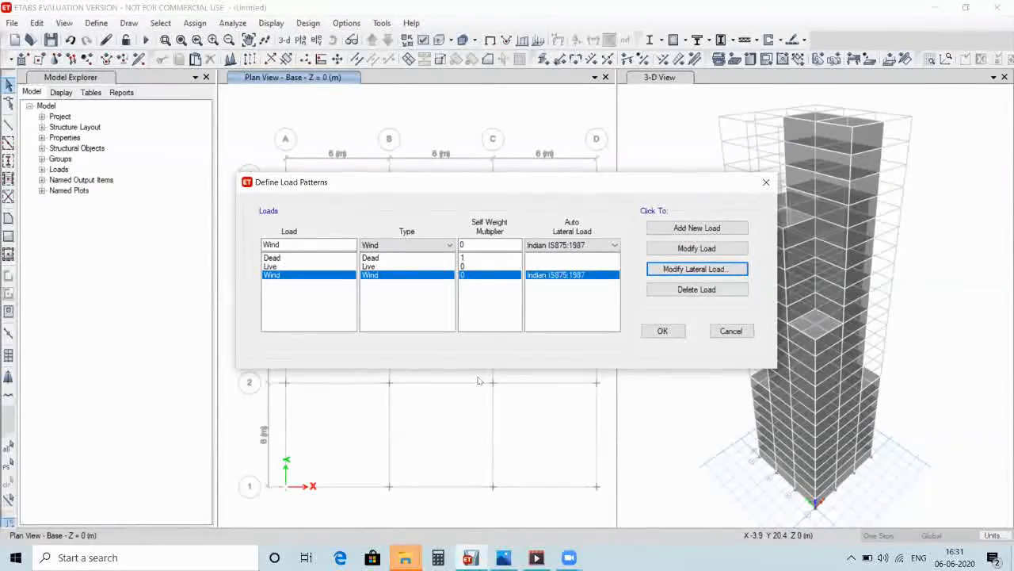
{"action": "left_click", "coordinate": [655, 333]}
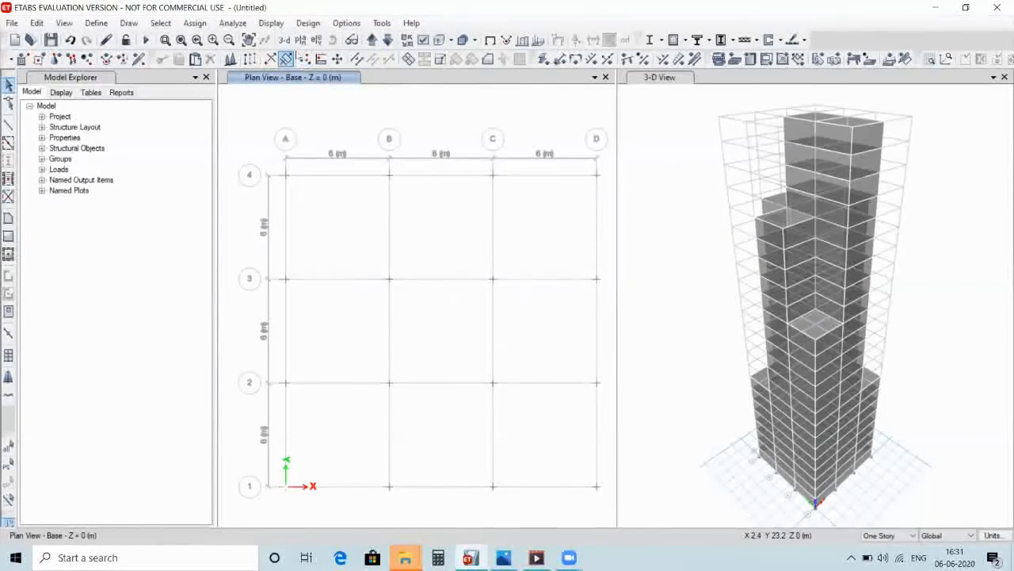
Replace the plan view with the elevation view along grid line A
{"action": "left_click", "coordinate": [370, 40]}
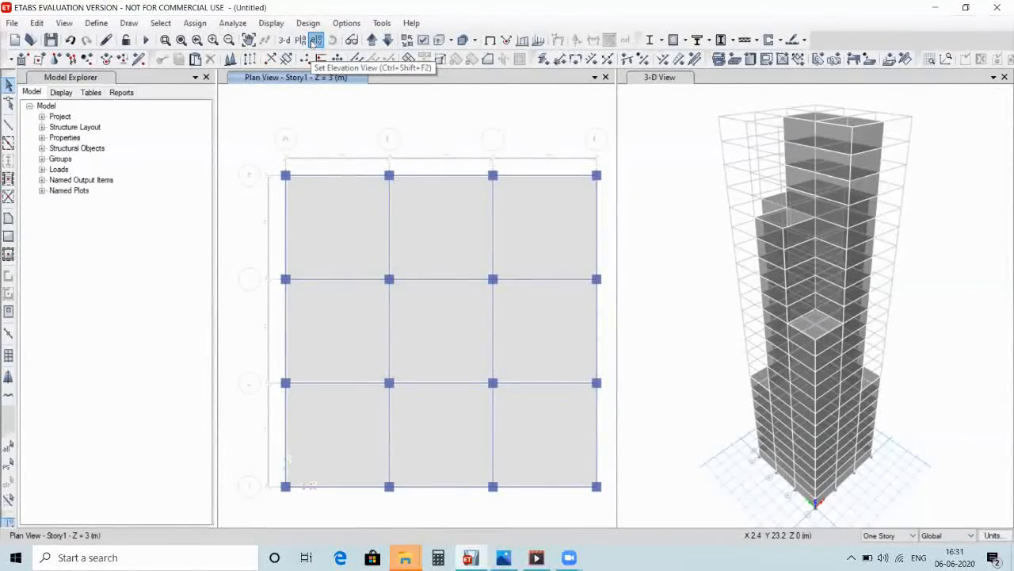
{"action": "left_click", "coordinate": [315, 40]}
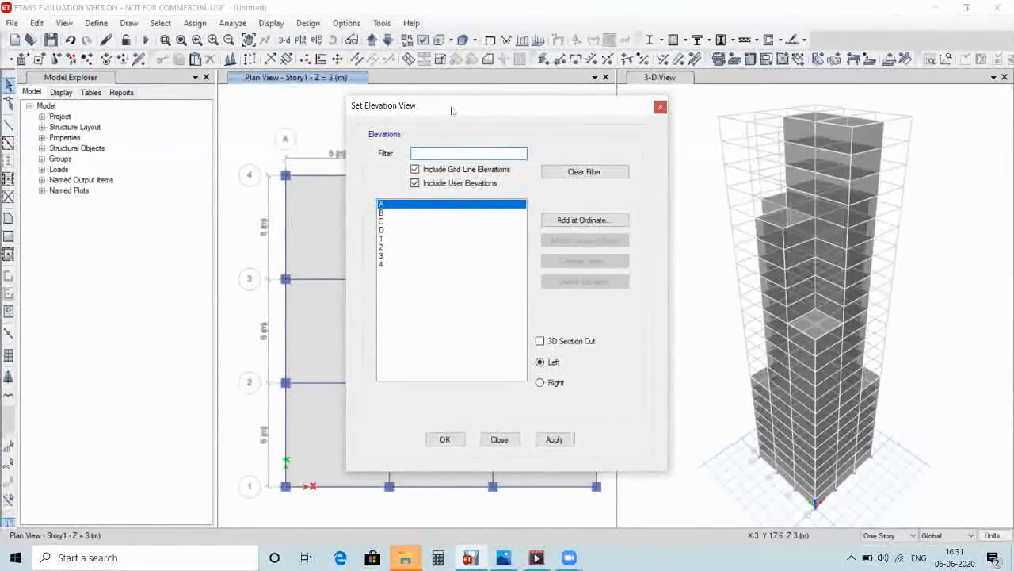
{"action": "left_click_drag", "start_coordinate": [466, 111], "coordinate": [779, 157]}
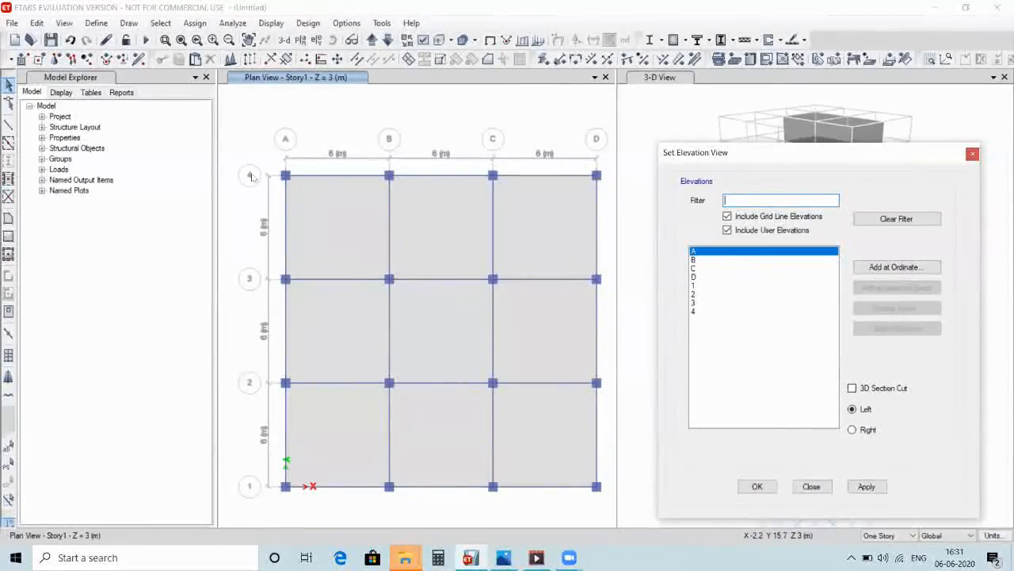
{"action": "left_click", "coordinate": [758, 486]}
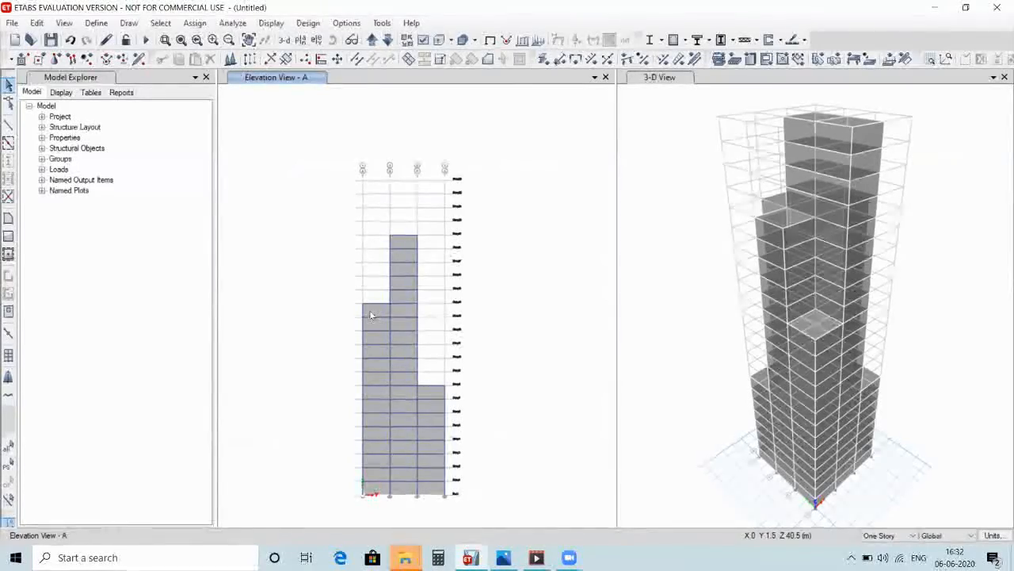
Set the editing scope to All Stories and select the cladding panels of all three bays in elevation A
{"action": "left_click", "coordinate": [894, 536]}
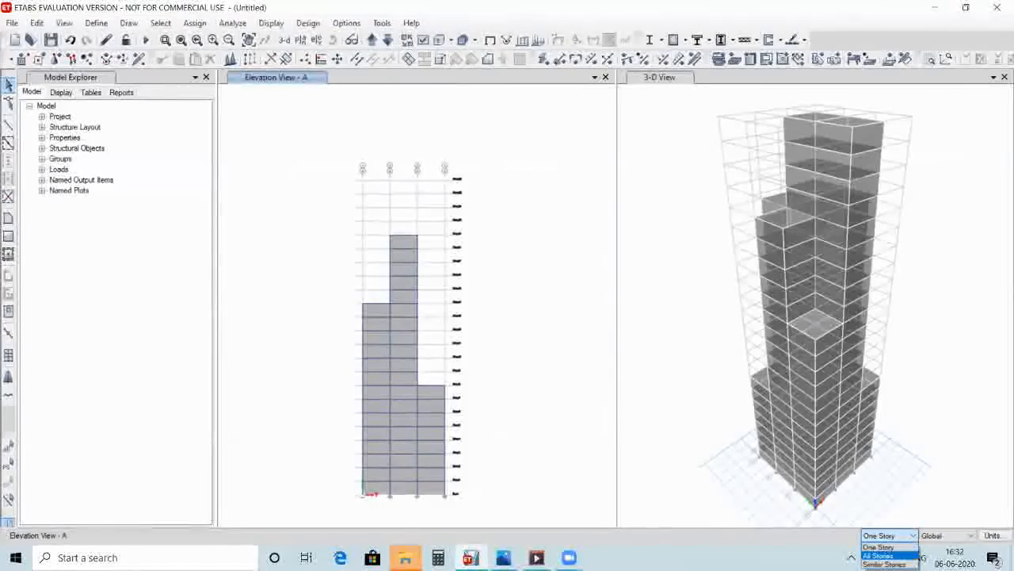
{"action": "left_click", "coordinate": [375, 316]}
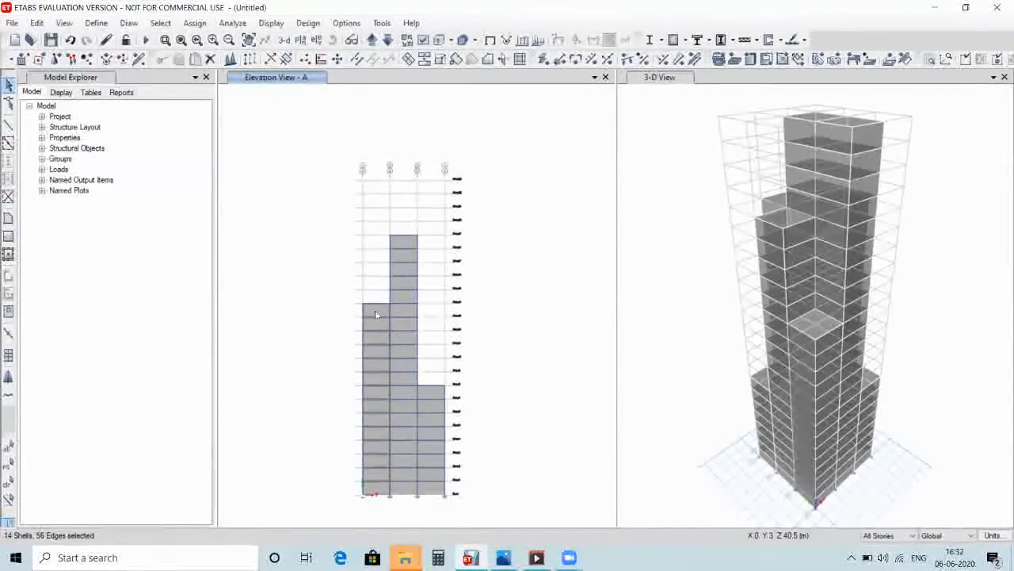
{"action": "left_click", "coordinate": [422, 390]}
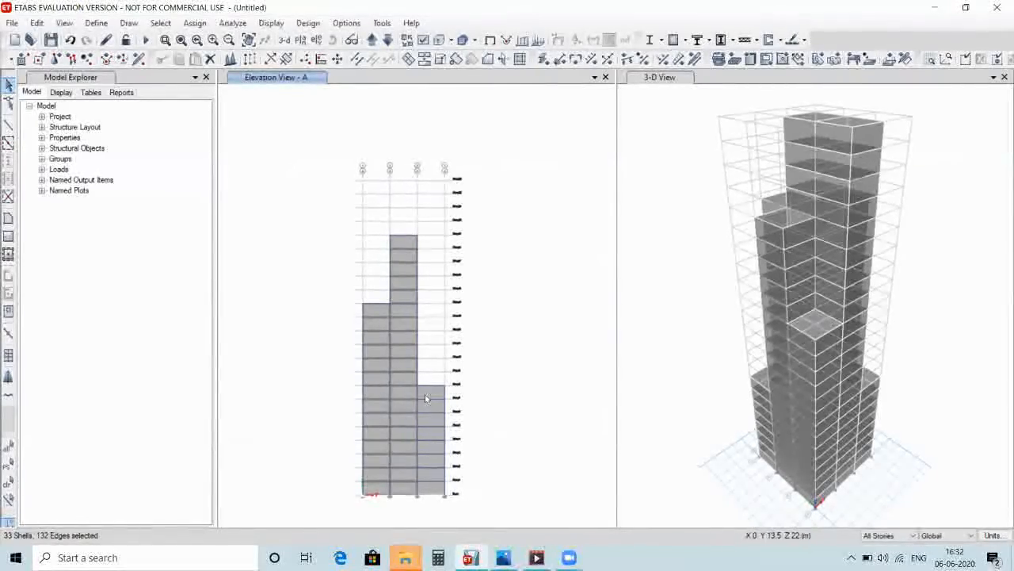
{"action": "left_click", "coordinate": [424, 394]}
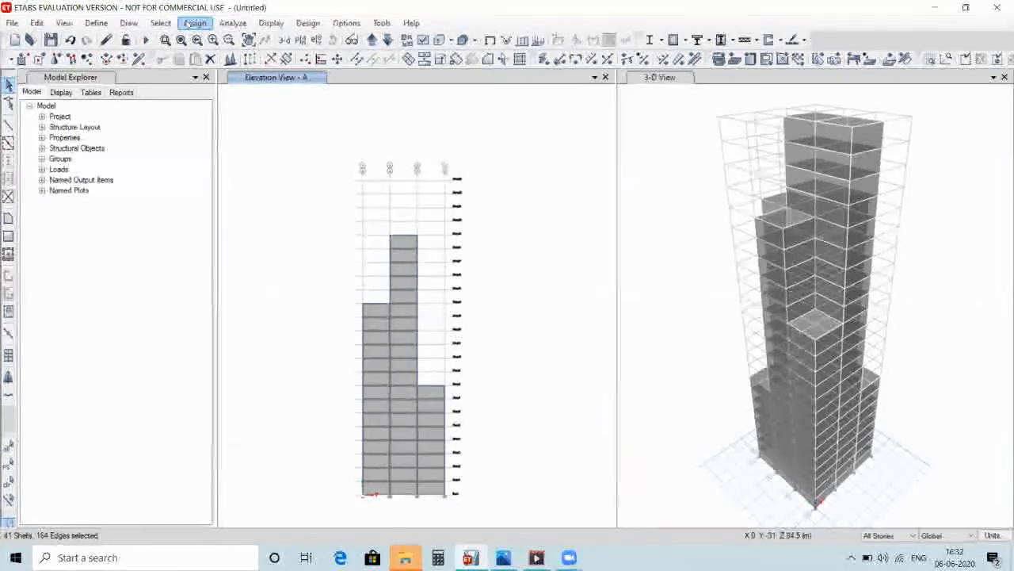
Assign the selected elevation A cladding a windward pressure coefficient of 0.8 for the Wind pattern, replacing existing loads
{"action": "left_click", "coordinate": [187, 24]}
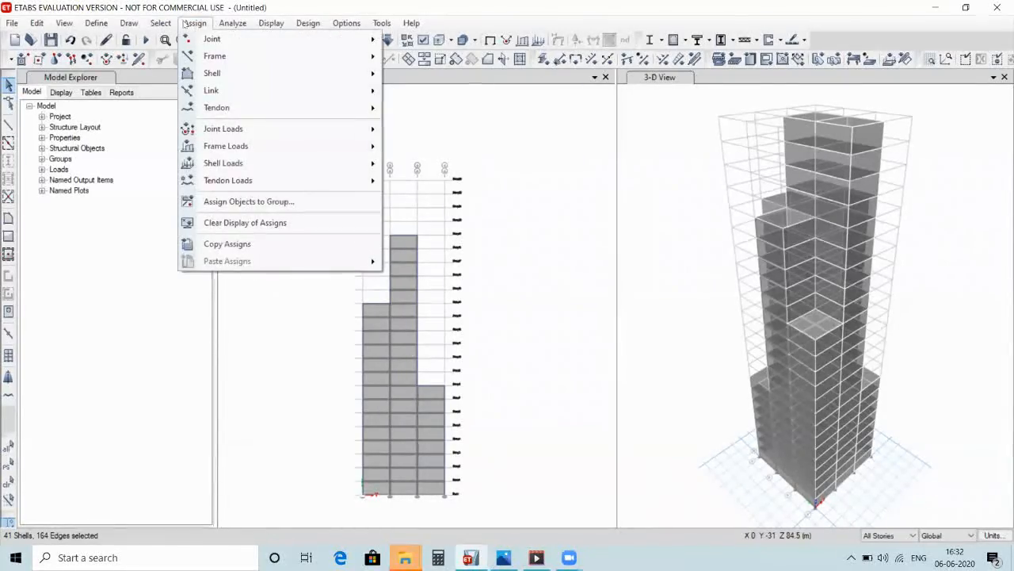
{"action": "left_click", "coordinate": [65, 24]}
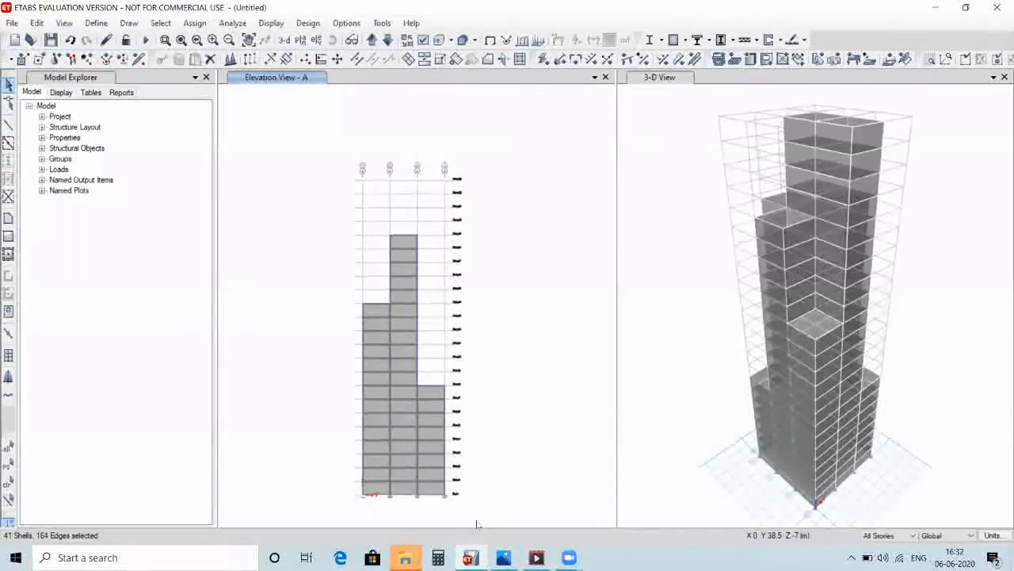
{"action": "left_click", "coordinate": [202, 24]}
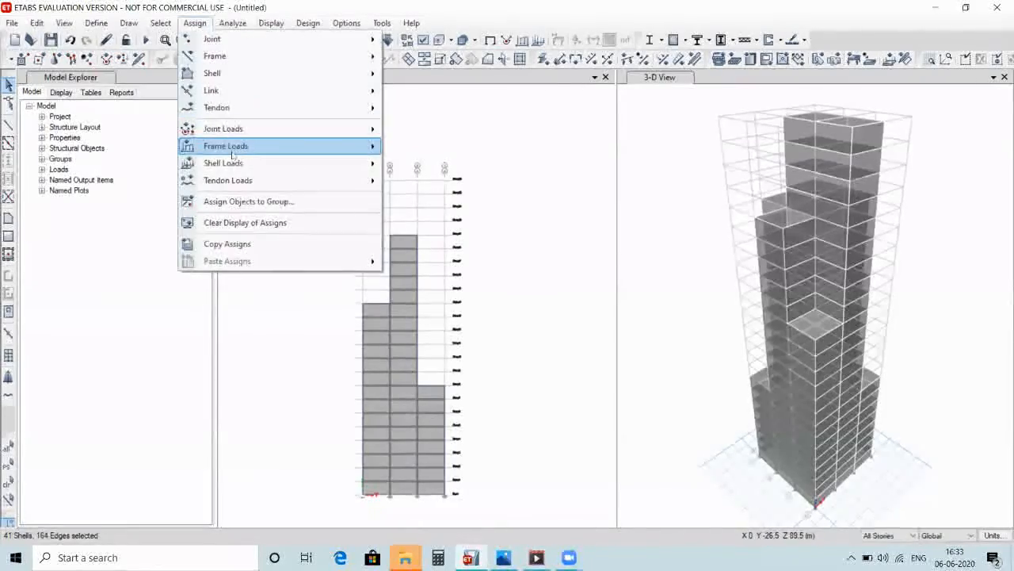
{"action": "mouse_move", "coordinate": [246, 168]}
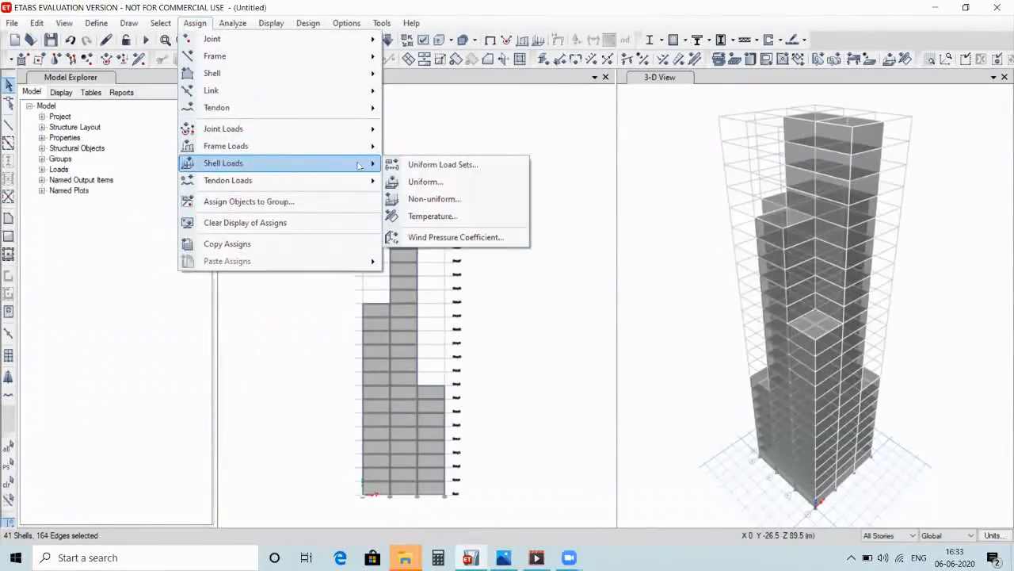
{"action": "left_click", "coordinate": [434, 237]}
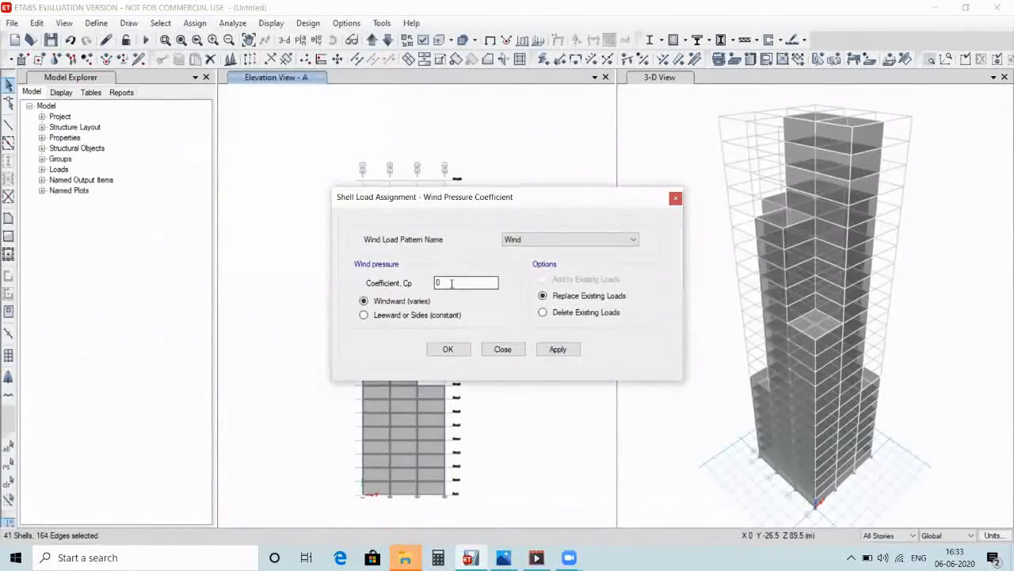
{"action": "key", "text": "BackSpace"}
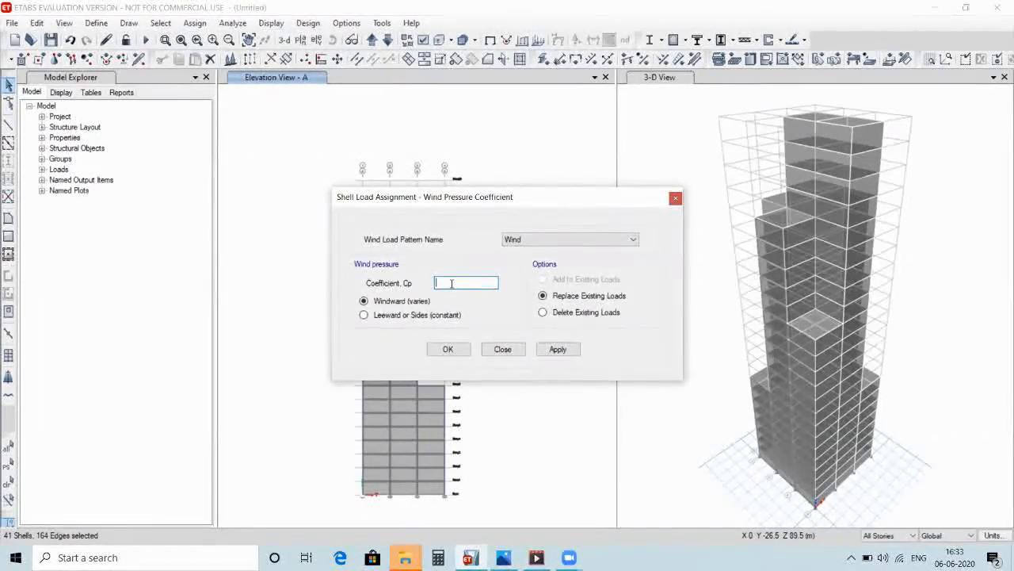
{"action": "type", "text": "0."}
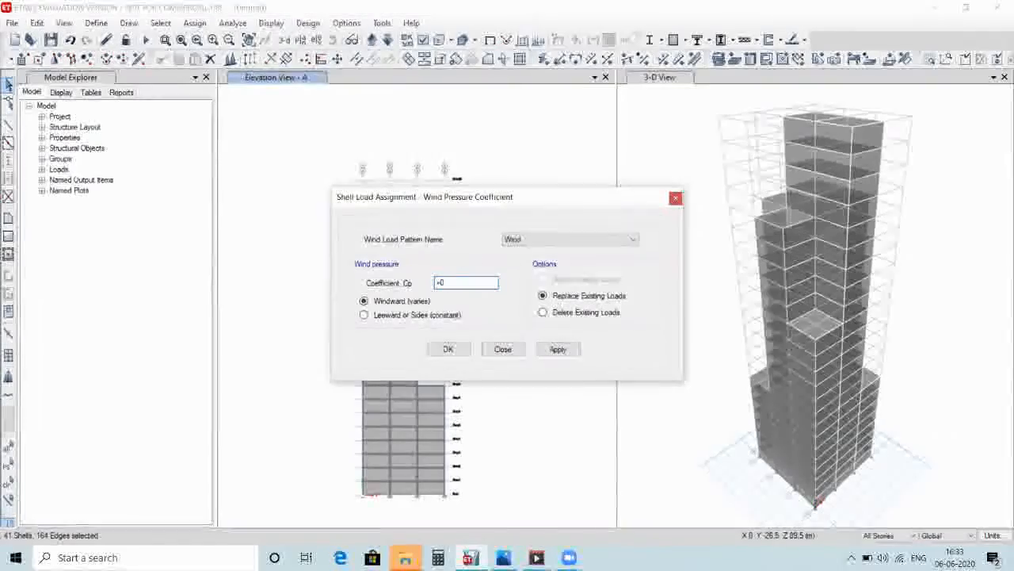
{"action": "type", "text": "8"}
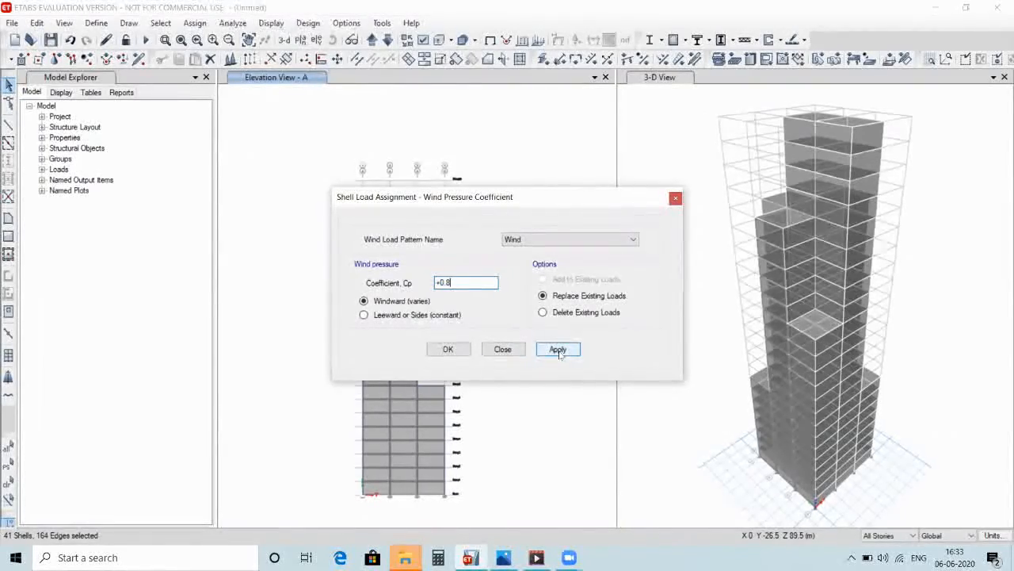
{"action": "left_click", "coordinate": [559, 351]}
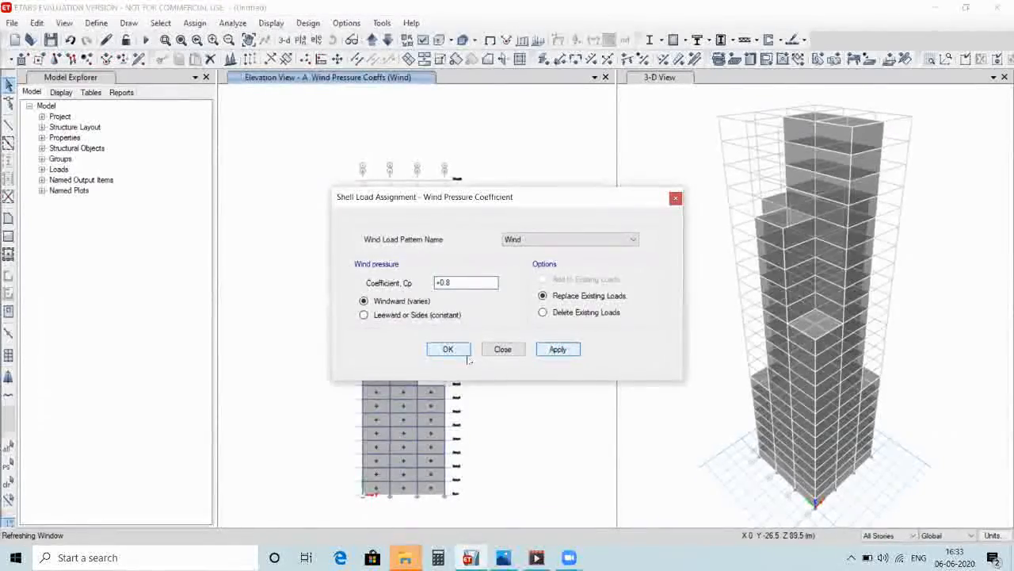
{"action": "left_click", "coordinate": [456, 351]}
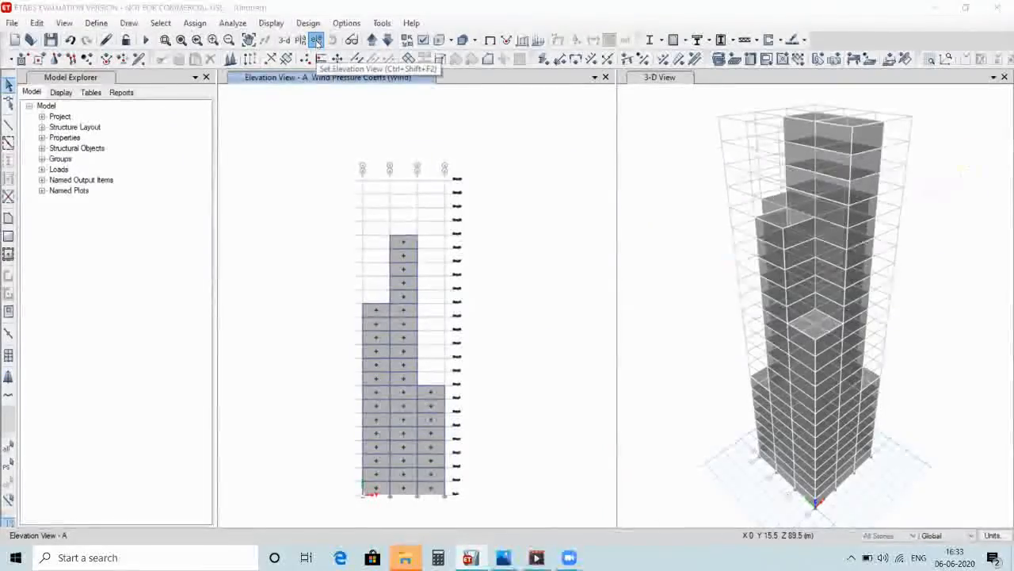
Show the elevation along grid line B and select the cladding panels in all three bays
{"action": "left_click", "coordinate": [316, 39]}
{"action": "left_click", "coordinate": [695, 260]}
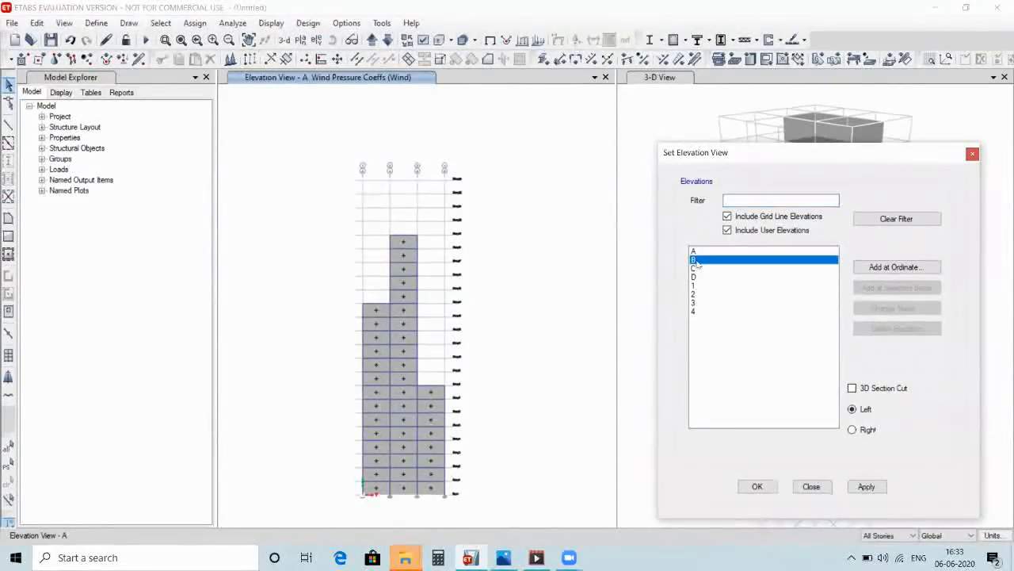
{"action": "left_click", "coordinate": [759, 487]}
{"action": "left_click", "coordinate": [379, 231]}
{"action": "left_click", "coordinate": [399, 230]}
{"action": "left_click", "coordinate": [434, 248]}
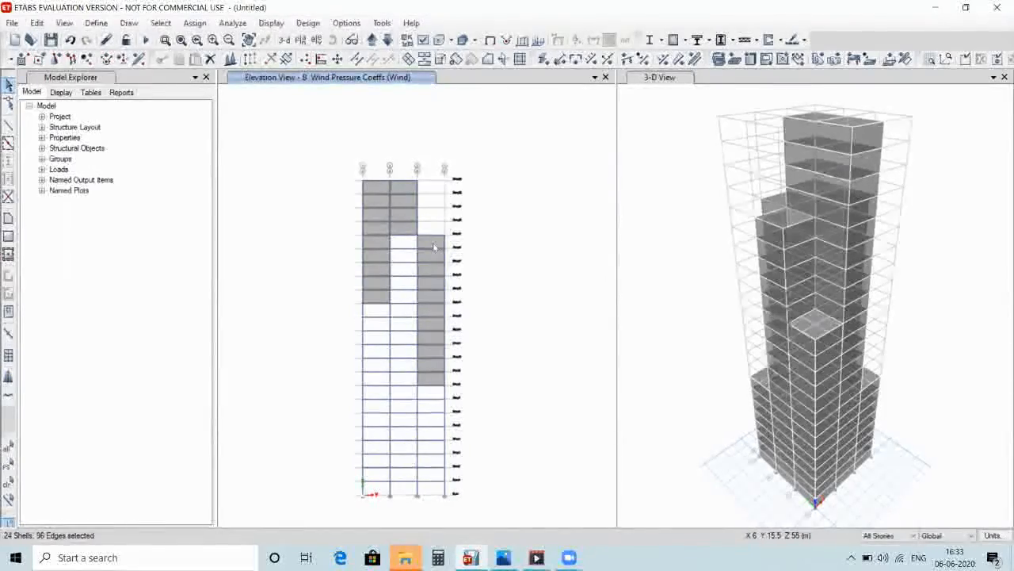
Assign the selected elevation B cladding a windward pressure coefficient of 0.8 for the Wind pattern
{"action": "left_click", "coordinate": [195, 23]}
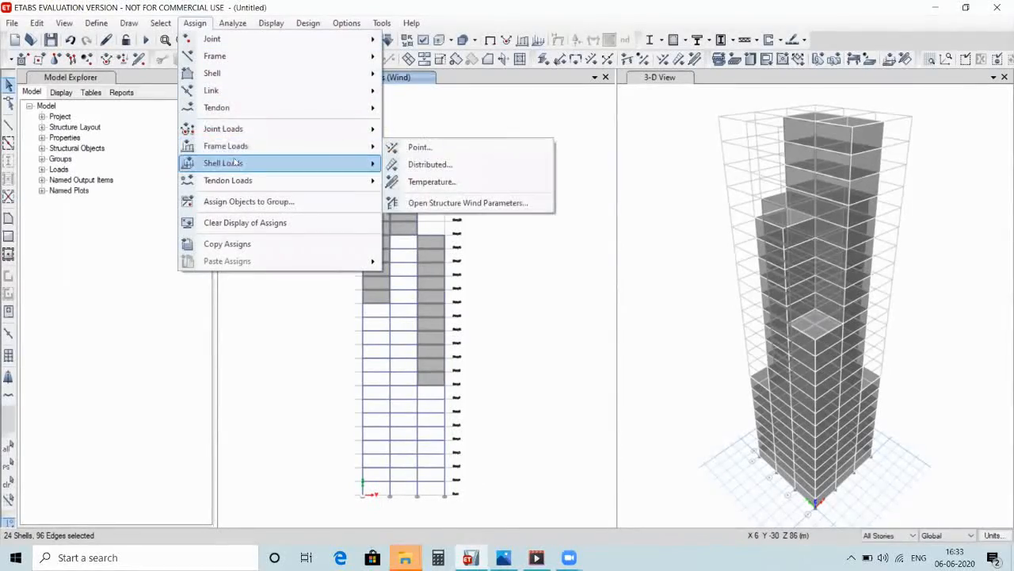
{"action": "mouse_move", "coordinate": [368, 162]}
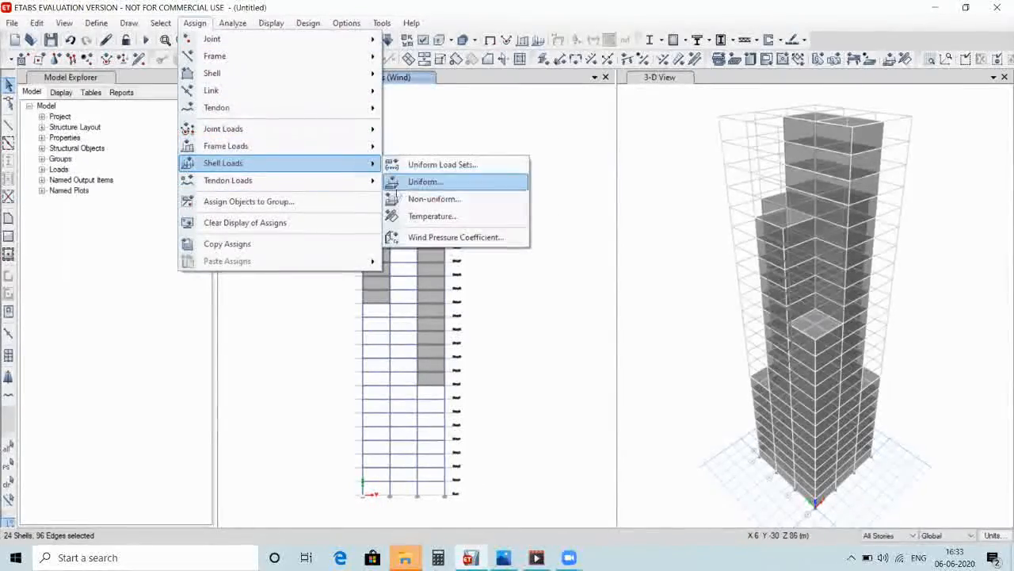
{"action": "left_click", "coordinate": [414, 237]}
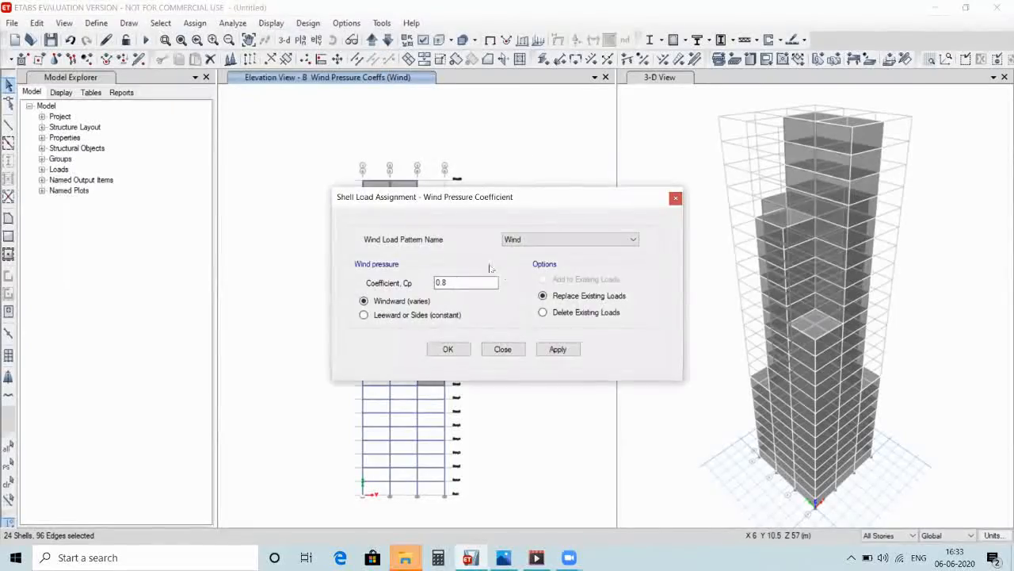
{"action": "left_click", "coordinate": [465, 281]}
{"action": "key", "text": "BackSpace"}
{"action": "key", "text": "BackSpace"}
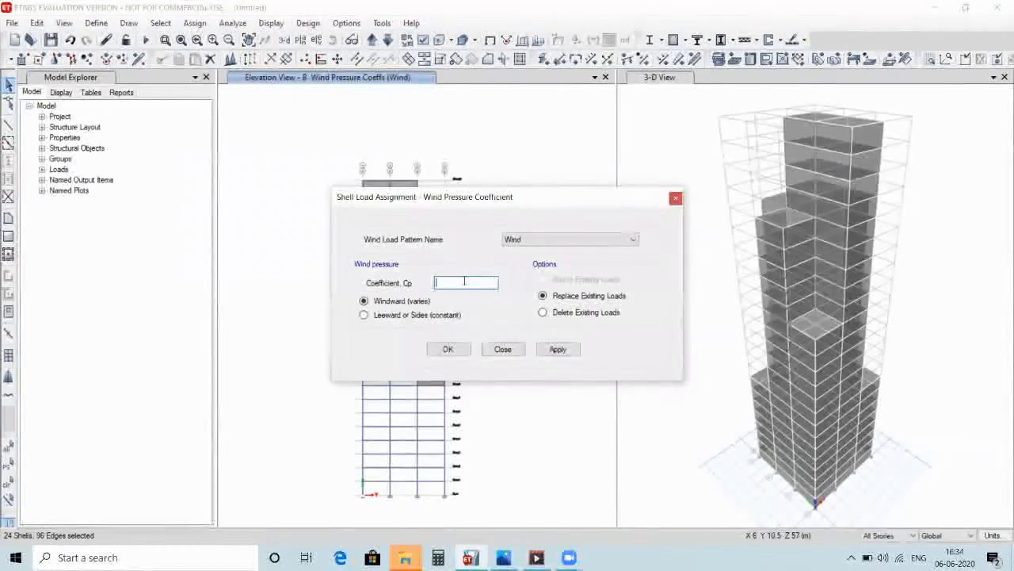
{"action": "type", "text": "+0.8"}
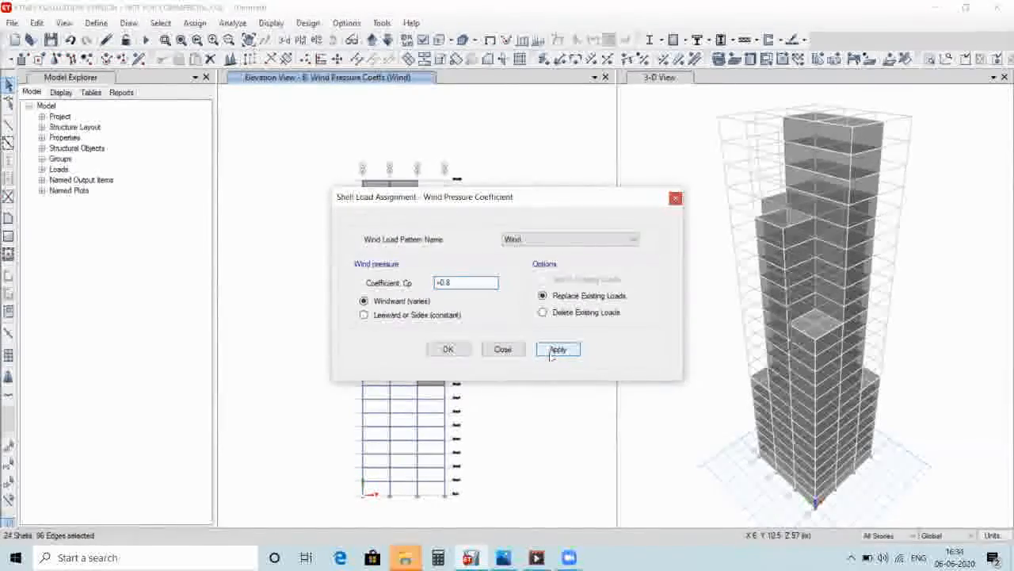
{"action": "left_click", "coordinate": [458, 351]}
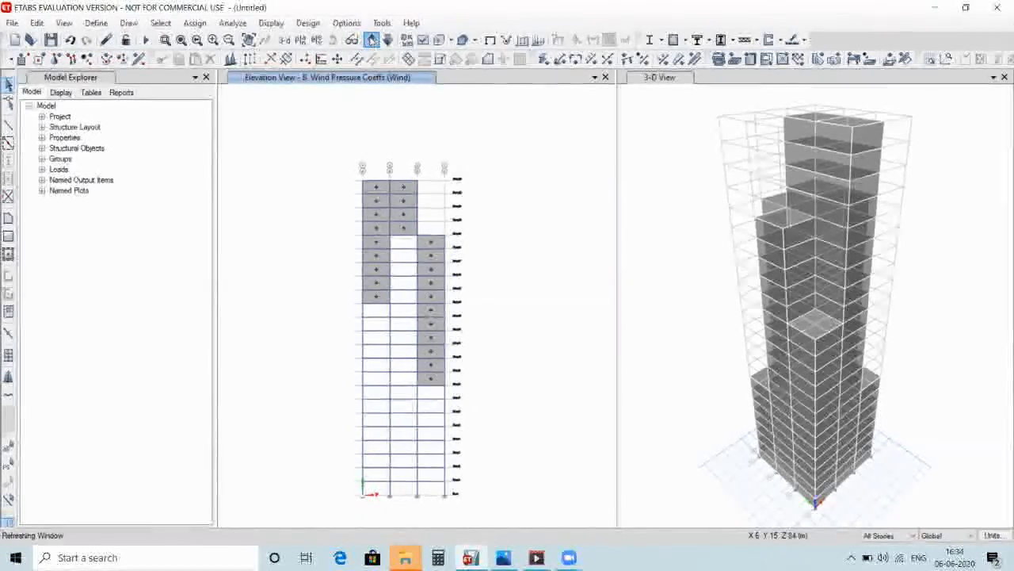
Move on to the elevation along grid line C and select its cladding panels in all three bays
{"action": "left_click", "coordinate": [372, 41]}
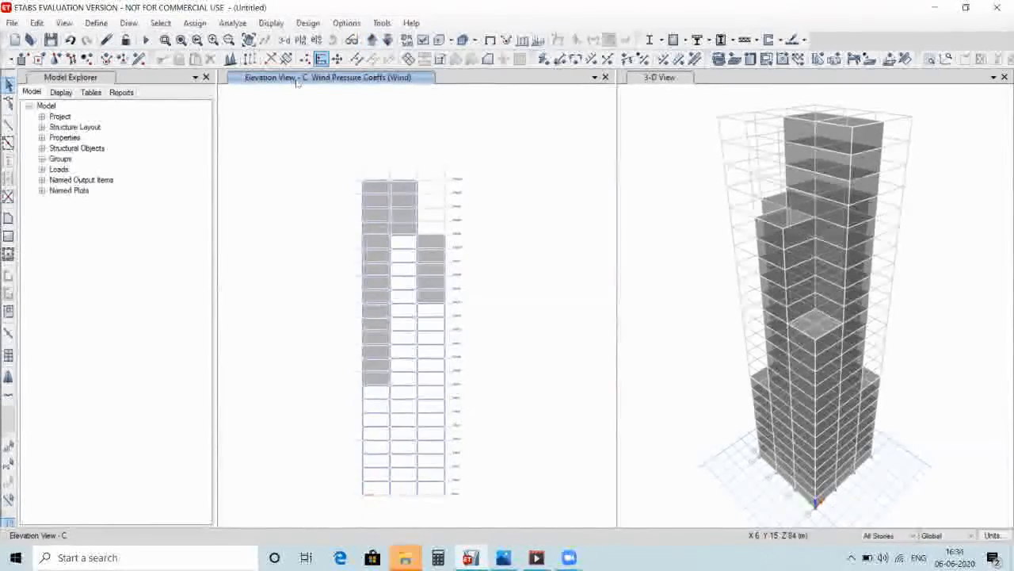
{"action": "left_click", "coordinate": [369, 189]}
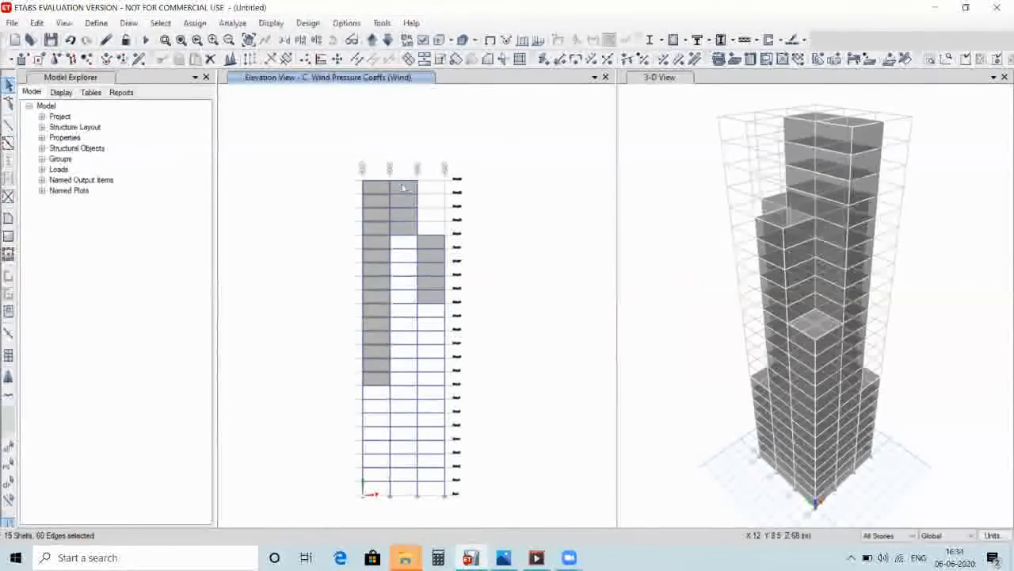
{"action": "left_click", "coordinate": [426, 240]}
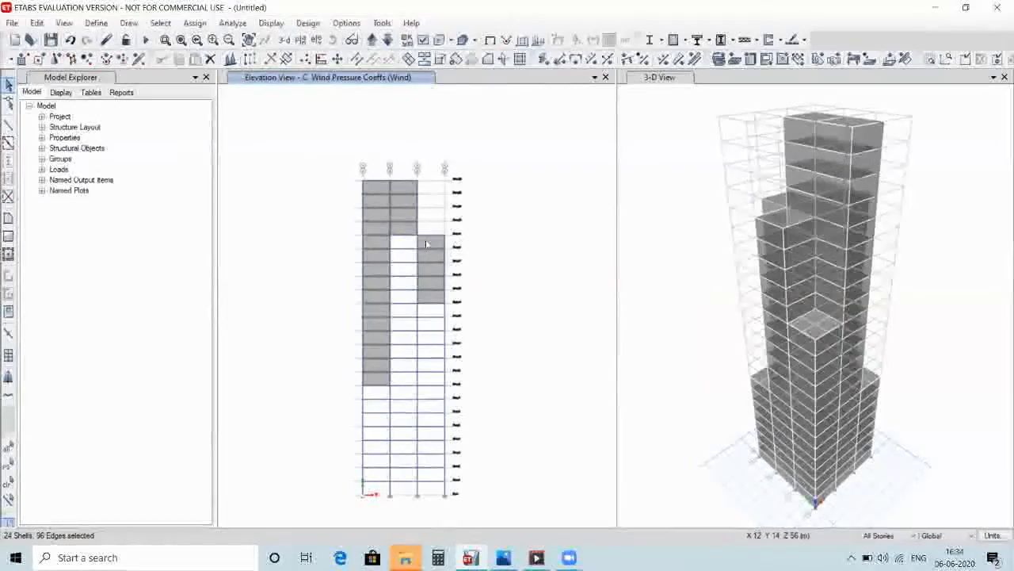
Assign the selected elevation C cladding a wind pressure coefficient of -0.25 for the Wind pattern, with the Windward option
{"action": "left_click", "coordinate": [195, 23]}
{"action": "mouse_move", "coordinate": [288, 164]}
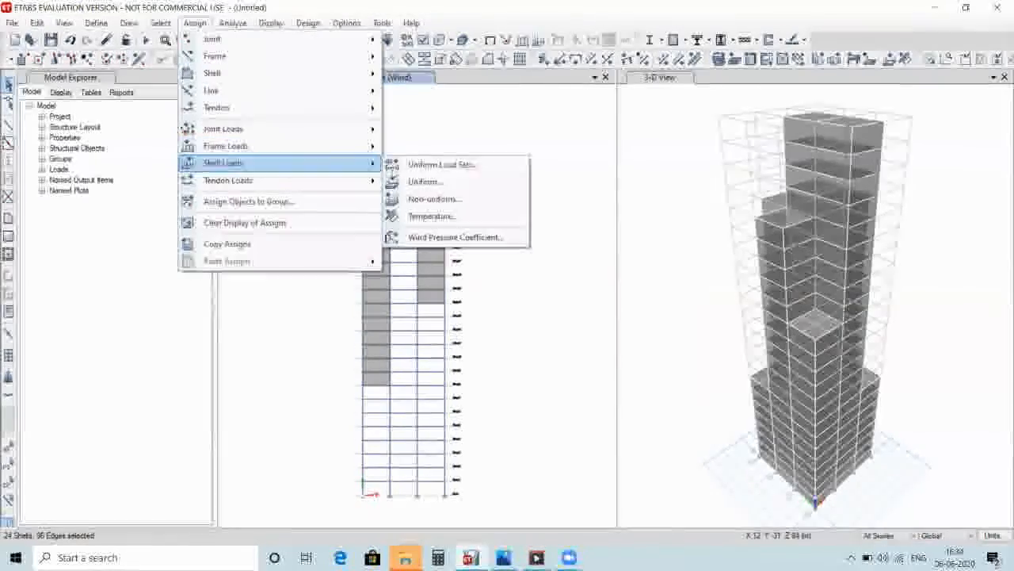
{"action": "left_click", "coordinate": [413, 238]}
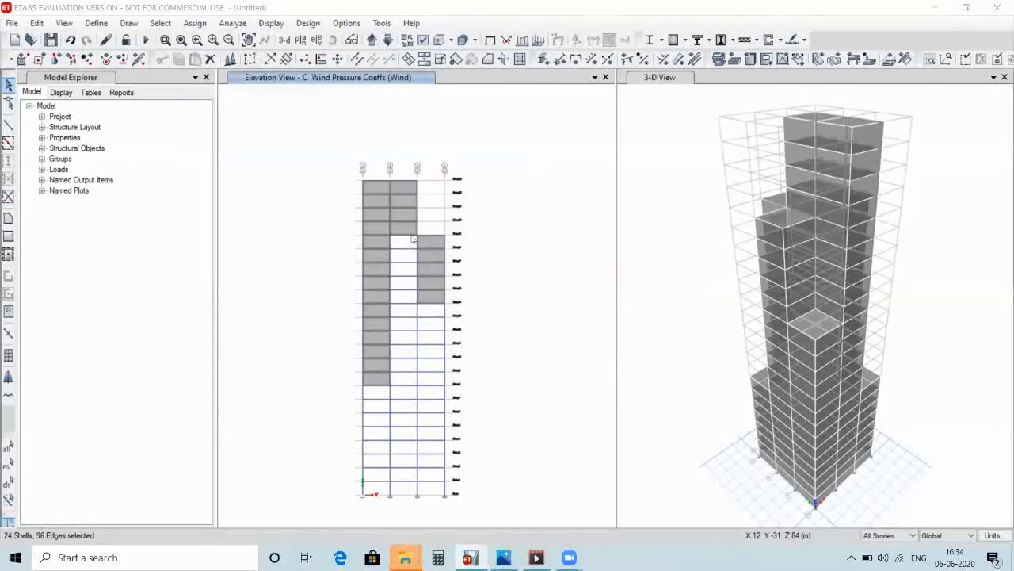
{"action": "left_click", "coordinate": [469, 283]}
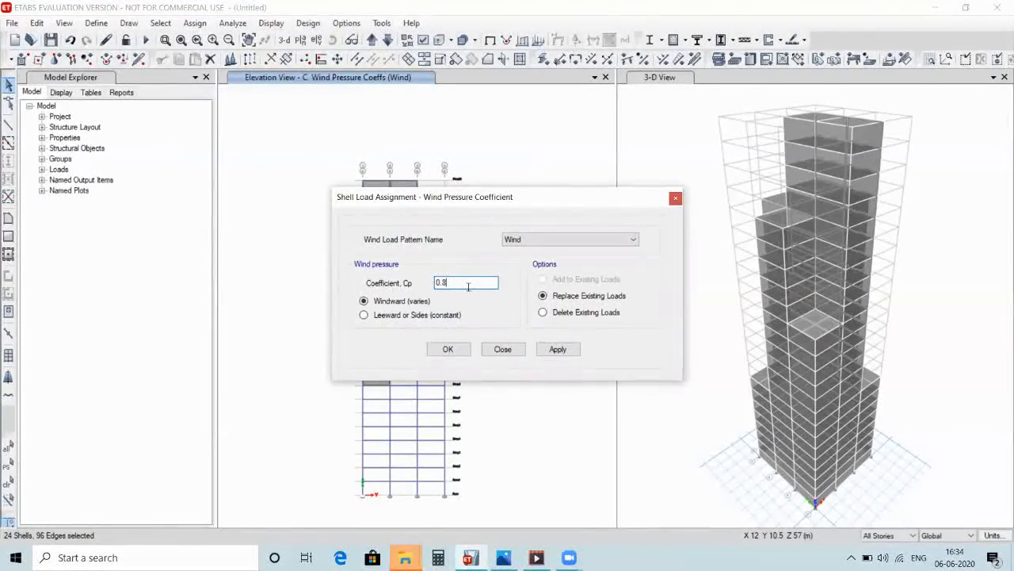
{"action": "key", "text": "BackSpace"}
{"action": "key", "text": "BackSpace"}
{"action": "key", "text": "BackSpace"}
{"action": "type", "text": "-0.25"}
{"action": "left_click", "coordinate": [558, 348]}
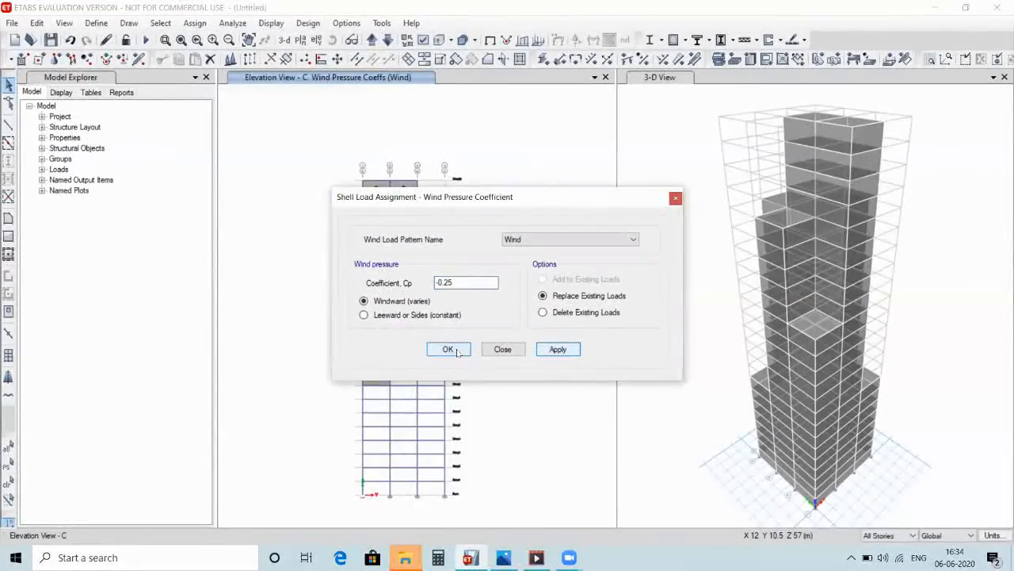
{"action": "left_click", "coordinate": [449, 350]}
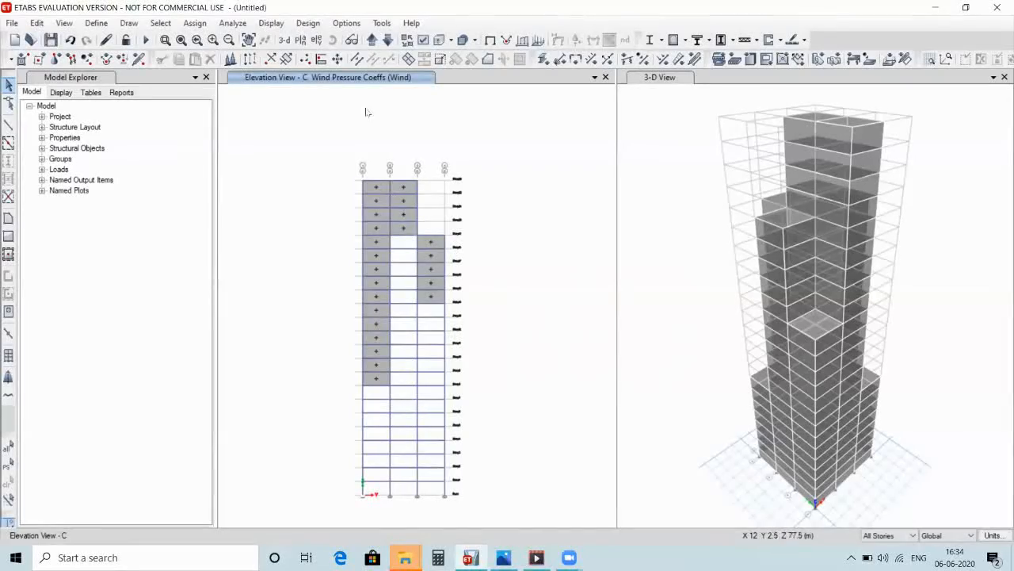
Move on to the elevation along grid line D and select the cladding panels of all three bays
{"action": "left_click", "coordinate": [372, 41]}
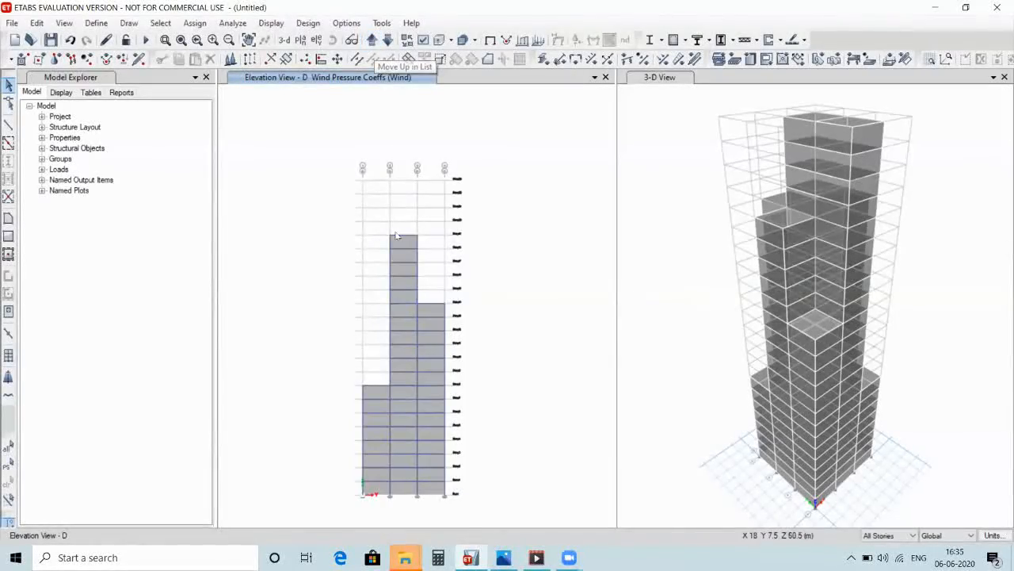
{"action": "left_click", "coordinate": [375, 392]}
{"action": "left_click", "coordinate": [403, 393]}
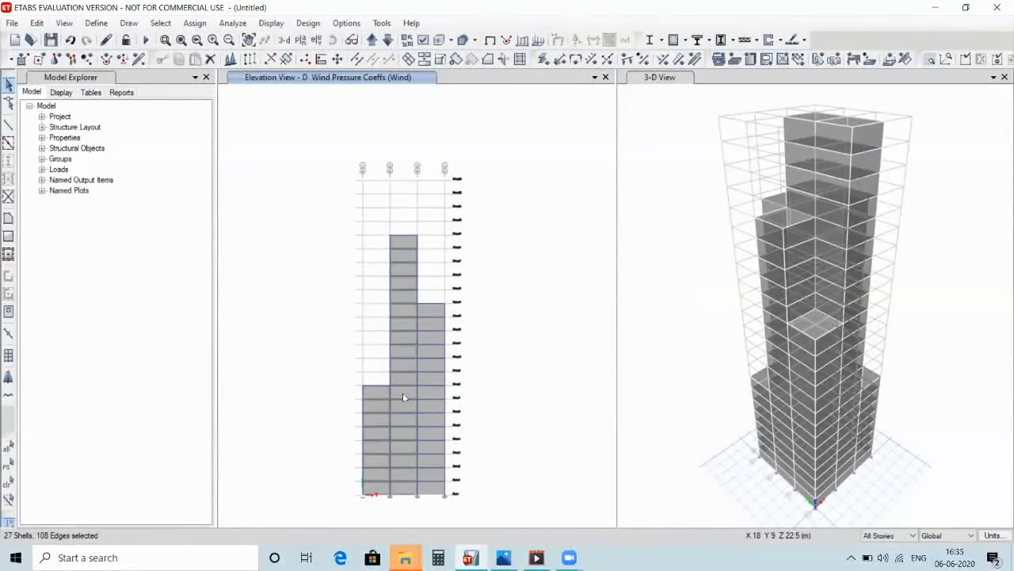
{"action": "left_click", "coordinate": [425, 392]}
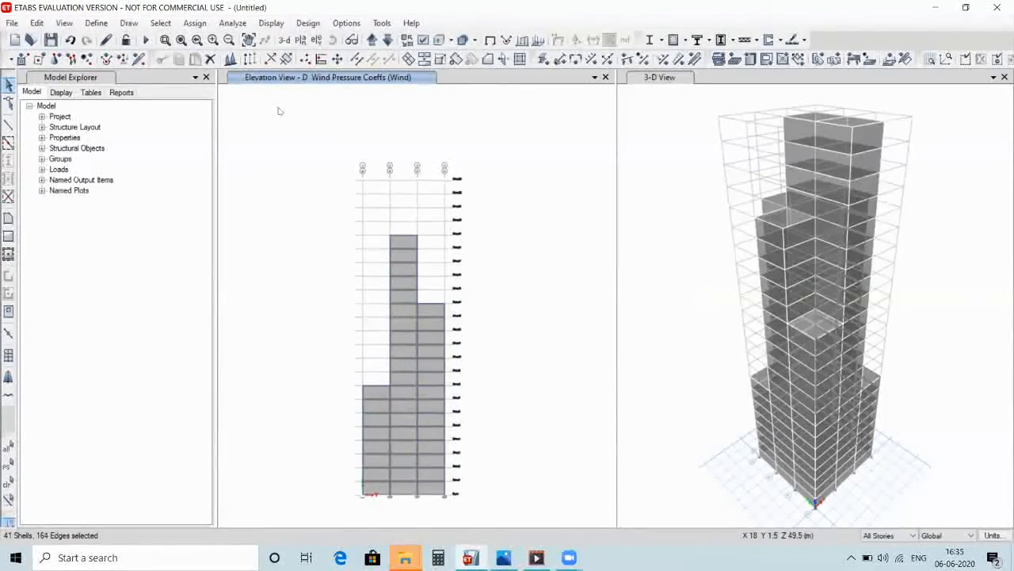
Assign the selected elevation D cladding a wind pressure coefficient of -0.25 for the Wind pattern, with the Windward option
{"action": "left_click", "coordinate": [194, 23]}
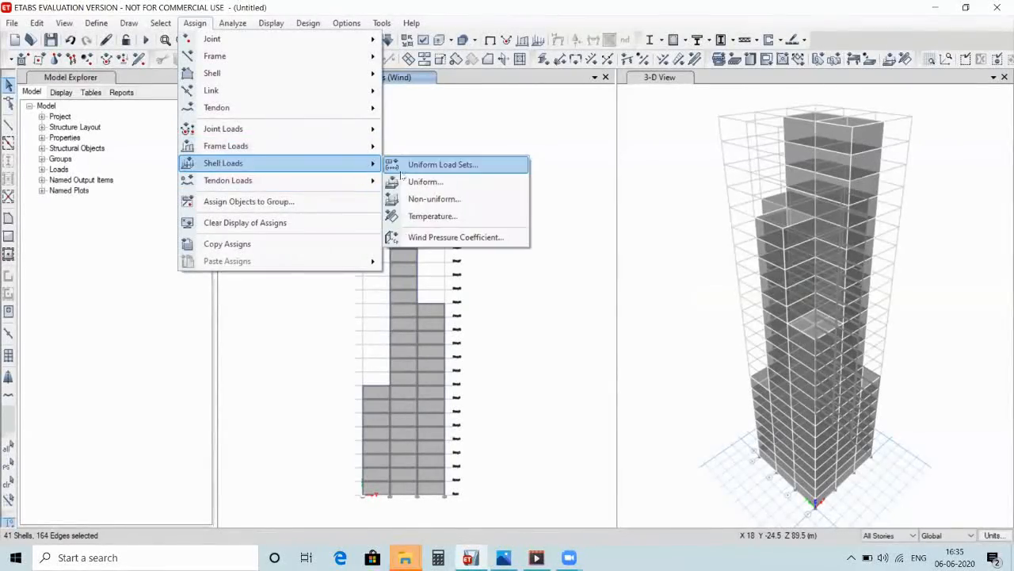
{"action": "left_click", "coordinate": [451, 237]}
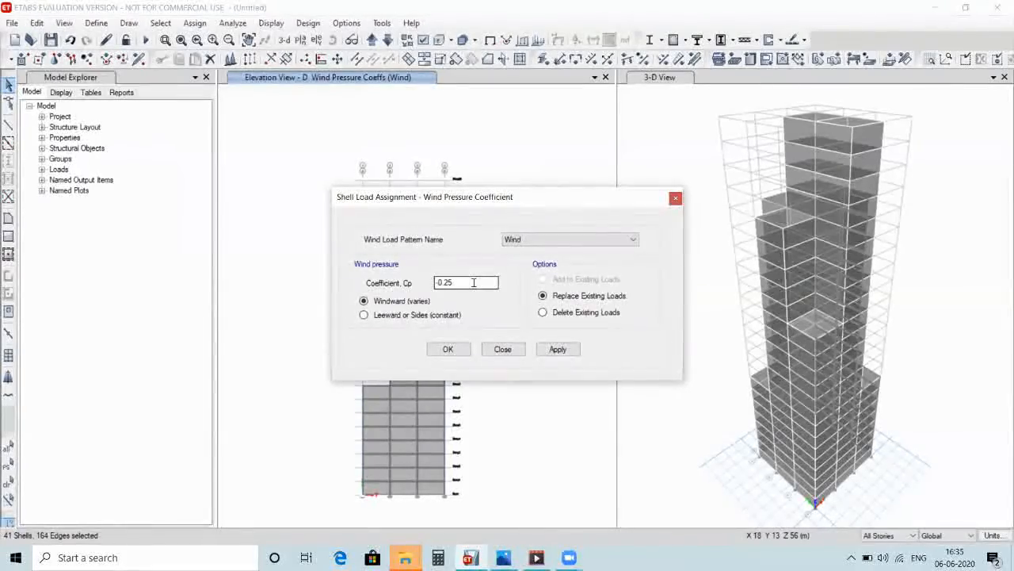
{"action": "left_click", "coordinate": [559, 350]}
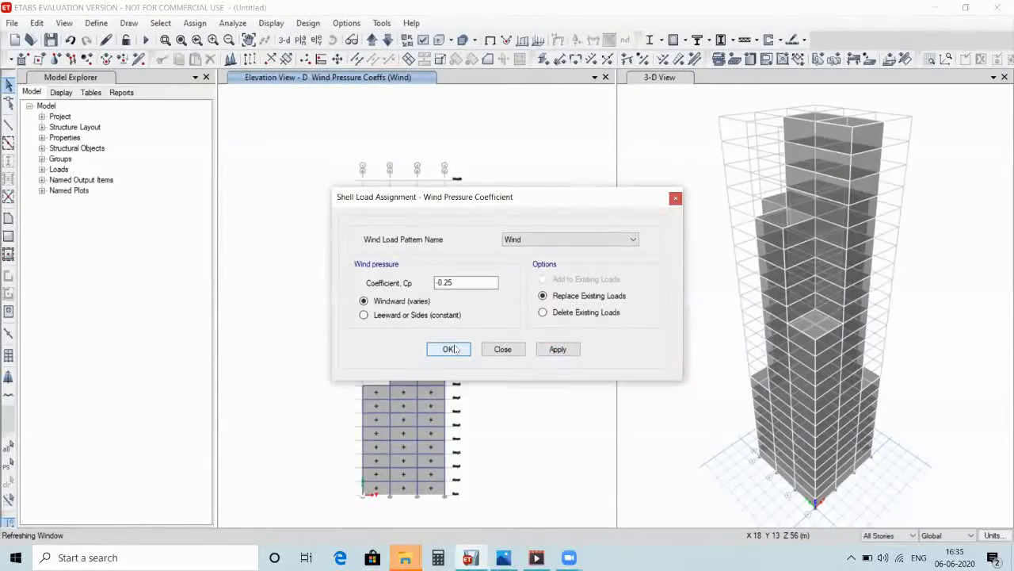
{"action": "left_click", "coordinate": [449, 349]}
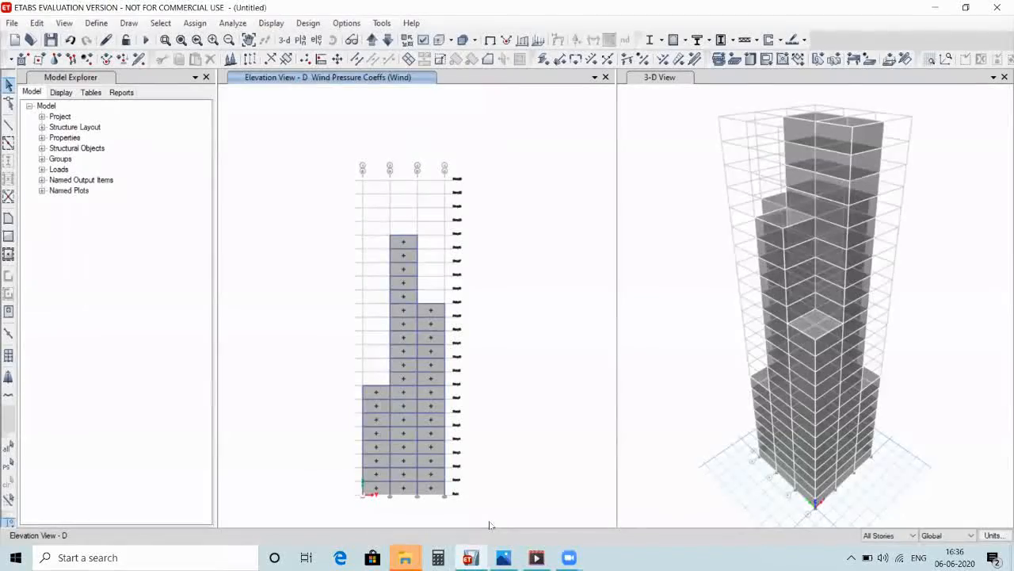
Display the Story2 plan to review the wind pressure coefficients assigned along grid lines A to D
{"action": "left_click", "coordinate": [301, 41]}
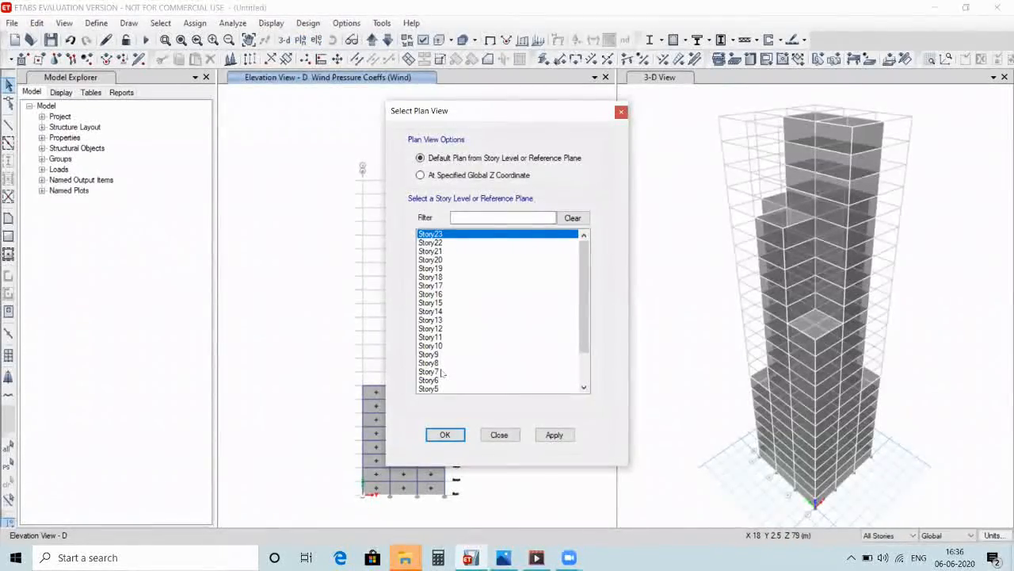
{"action": "scroll", "coordinate": [441, 373], "scroll_direction": "down", "scroll_amount": 2}
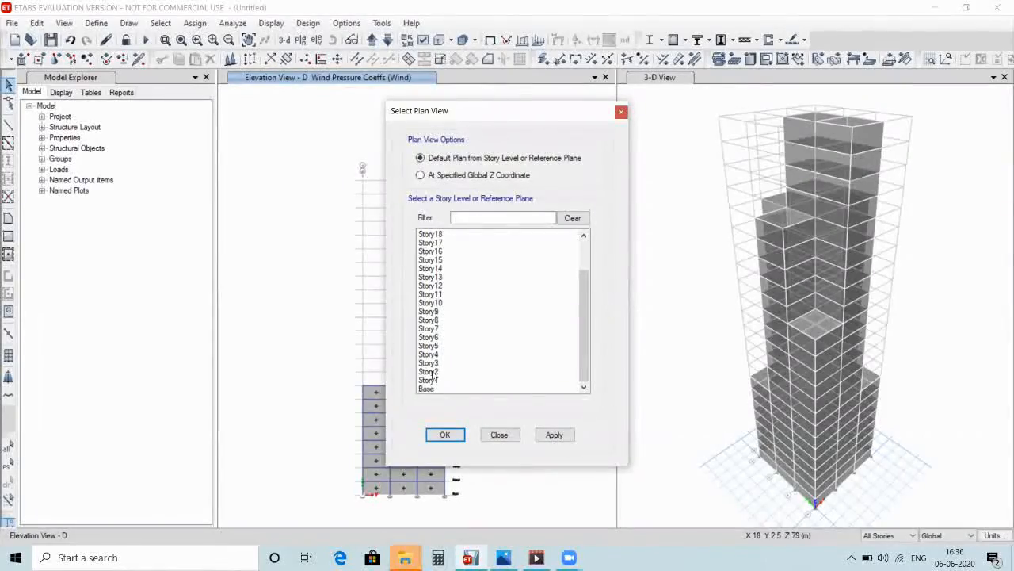
{"action": "left_click", "coordinate": [429, 371]}
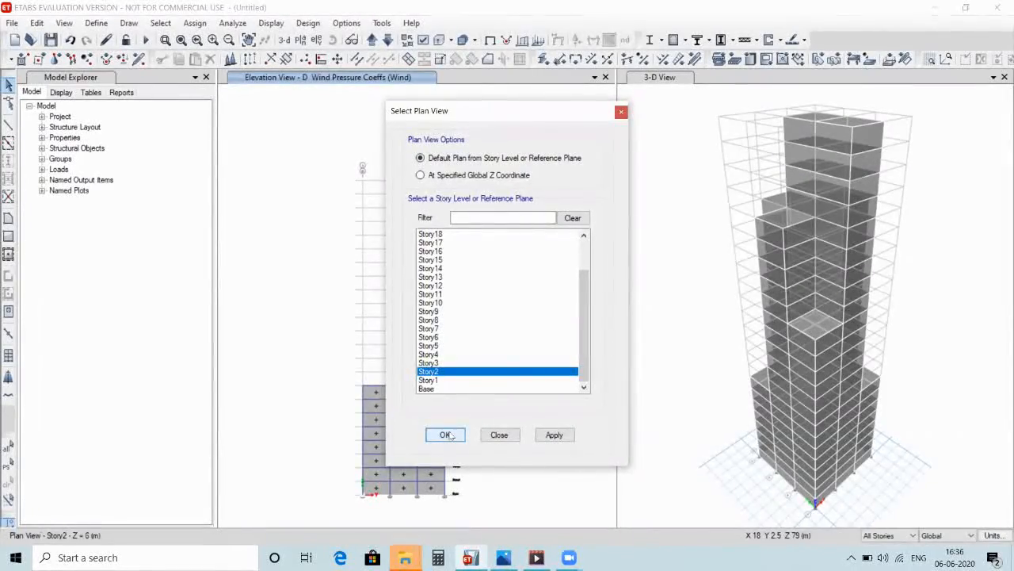
{"action": "left_click", "coordinate": [446, 435]}
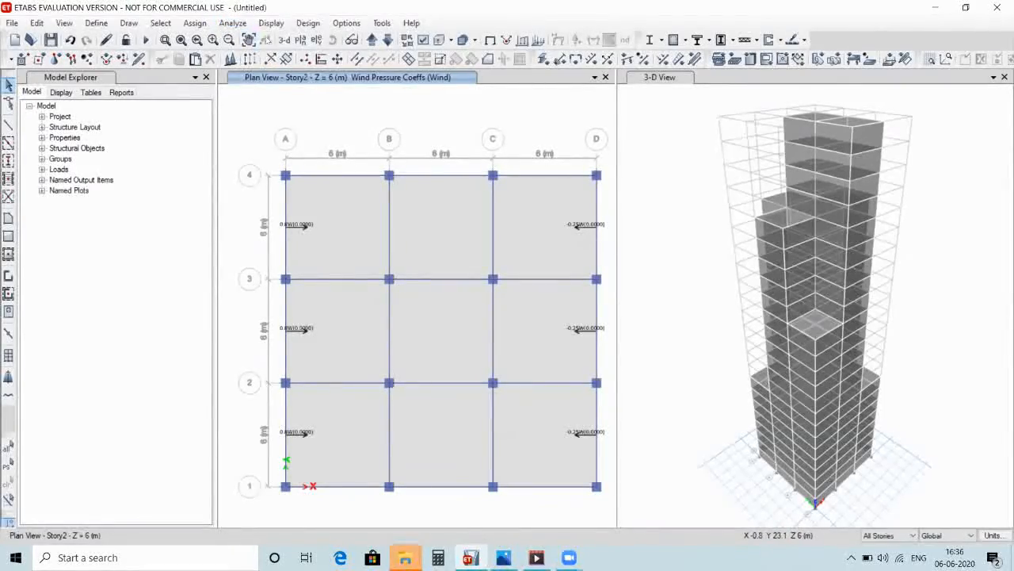
Switch to the elevation along grid line 1 and select the cladding panels of all three bays
{"action": "left_click", "coordinate": [316, 40]}
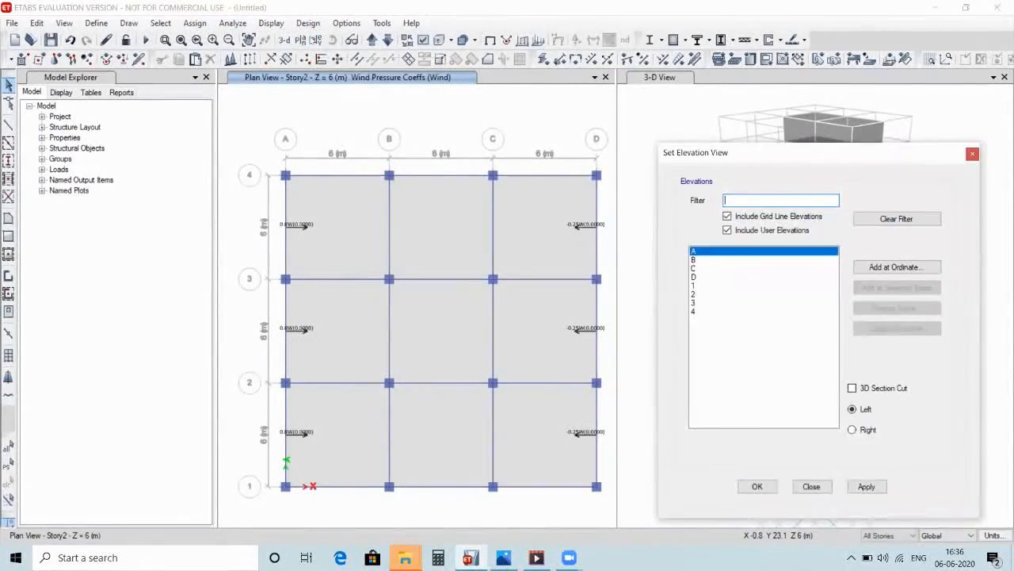
{"action": "left_click", "coordinate": [707, 288]}
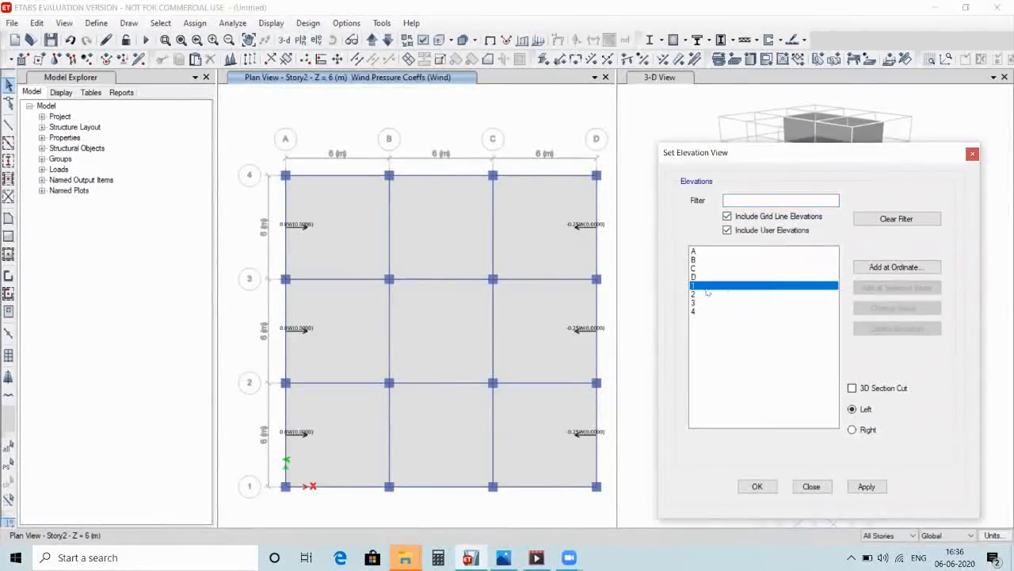
{"action": "left_click", "coordinate": [756, 487]}
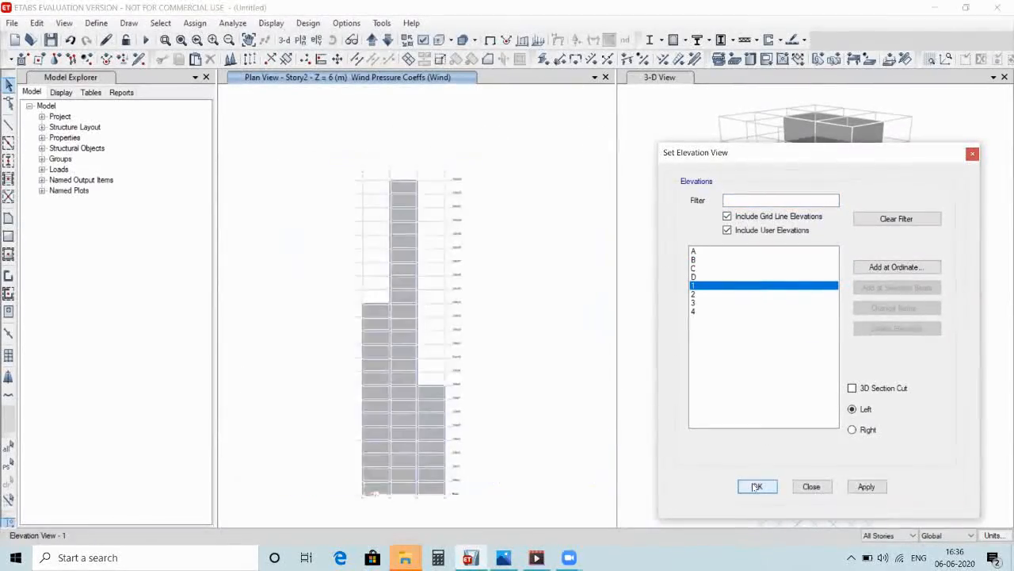
{"action": "left_click", "coordinate": [374, 317]}
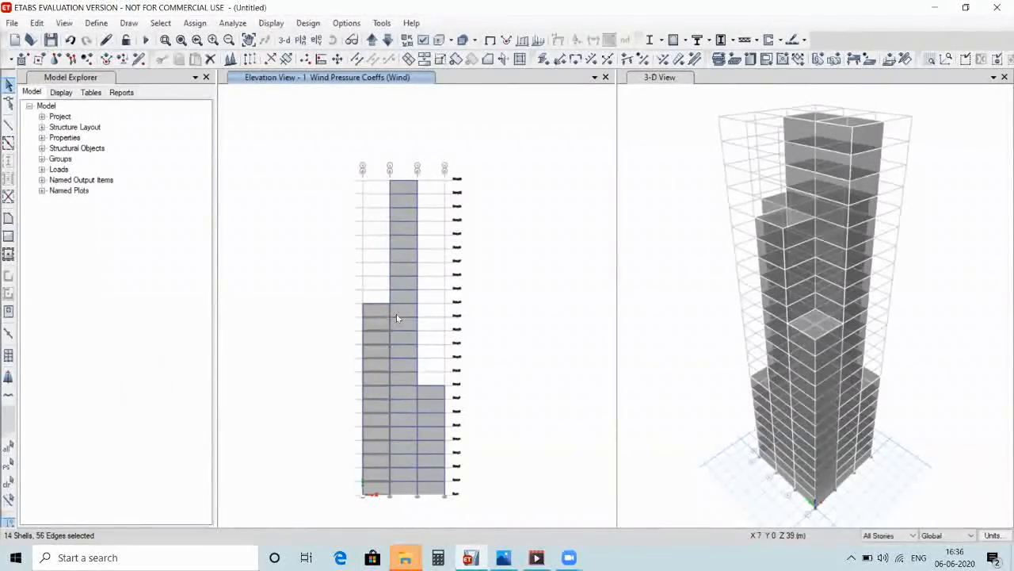
{"action": "left_click", "coordinate": [400, 315]}
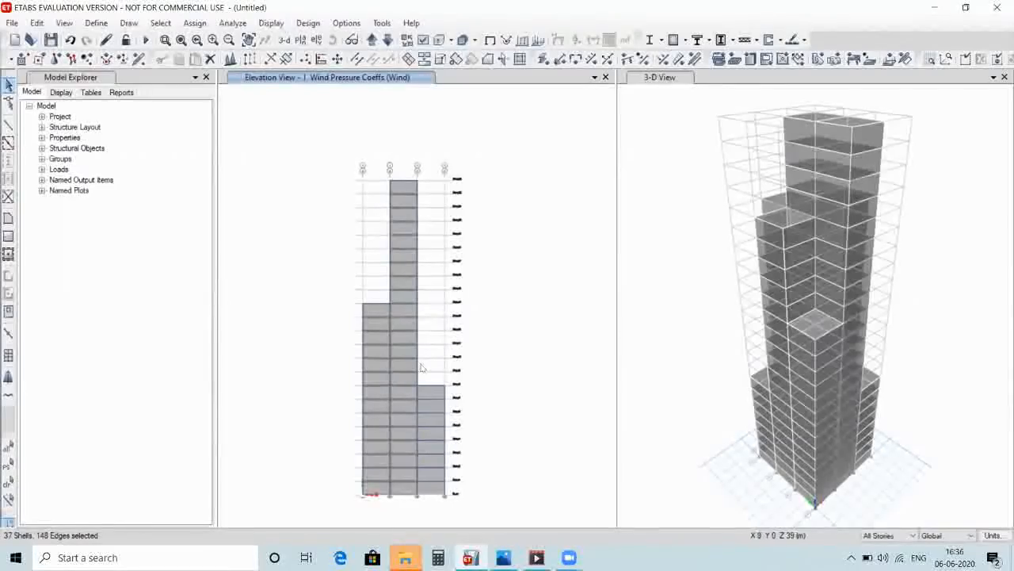
{"action": "left_click", "coordinate": [431, 396]}
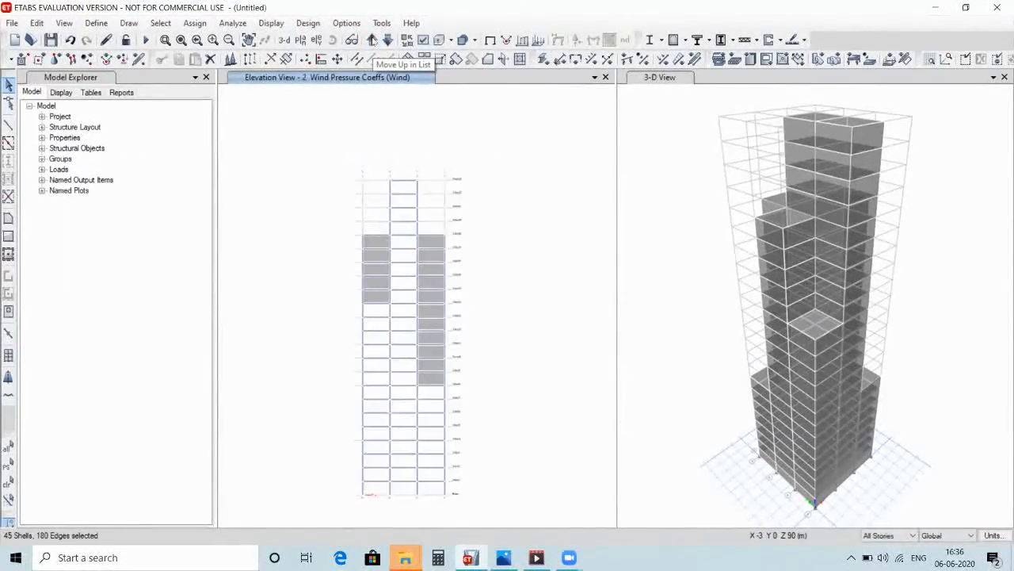
Add to the selection the outer-bay cladding on elevations 2 and 3 and the first two bays of cladding on elevation 4
{"action": "left_click", "coordinate": [375, 244]}
{"action": "left_click", "coordinate": [432, 244]}
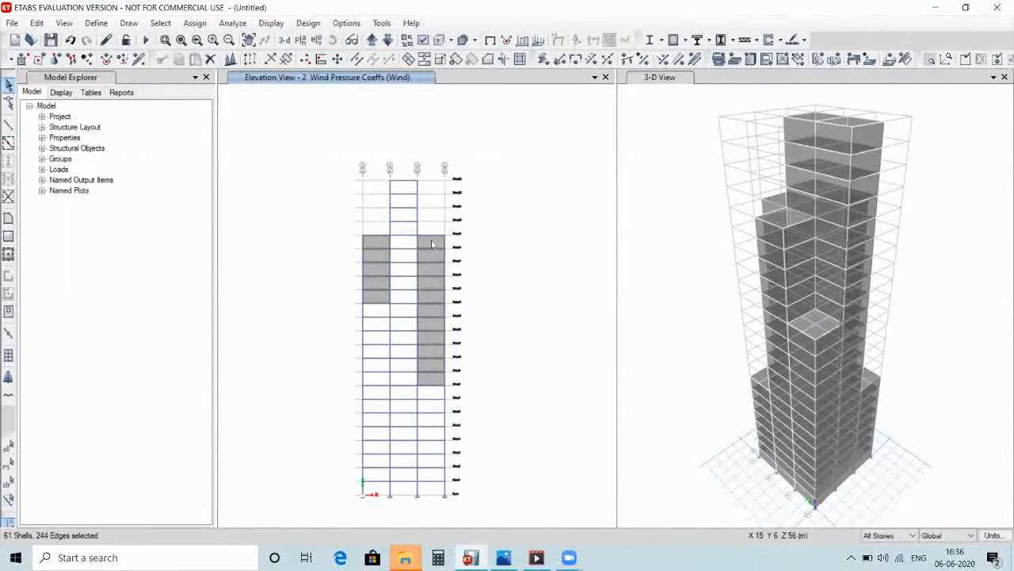
{"action": "left_click", "coordinate": [373, 42]}
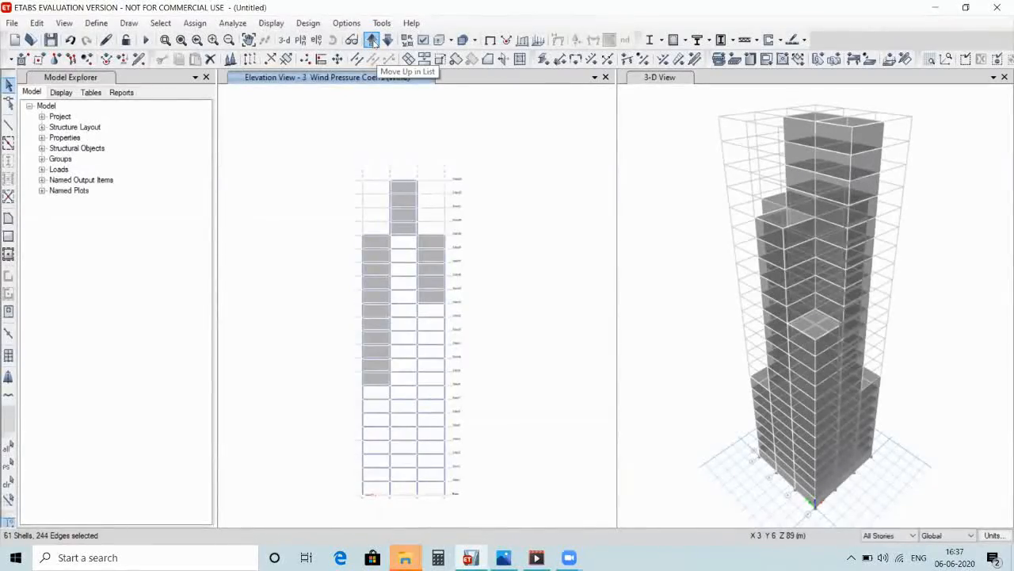
{"action": "left_click", "coordinate": [374, 240]}
{"action": "left_click", "coordinate": [392, 228]}
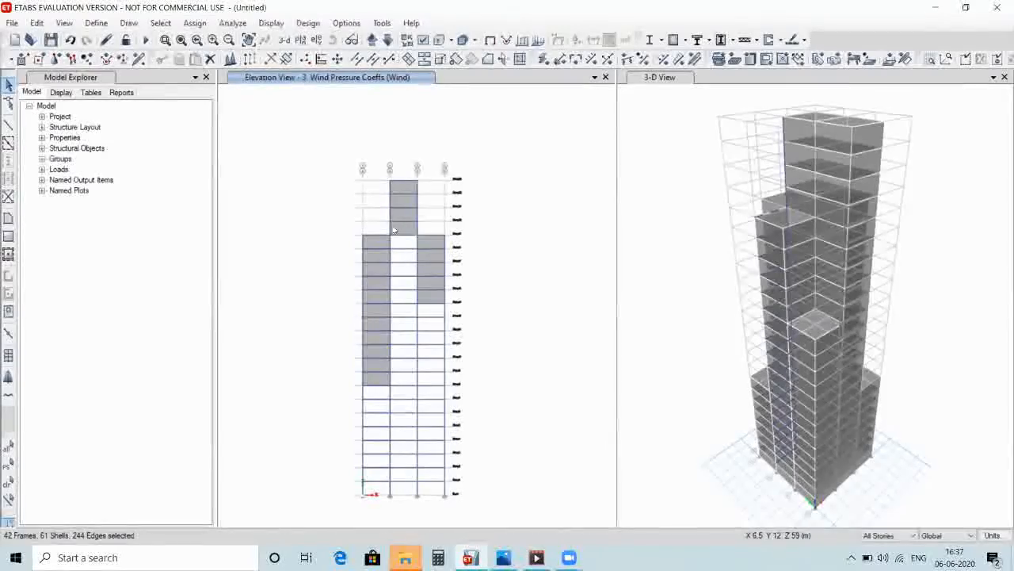
{"action": "left_click", "coordinate": [434, 243]}
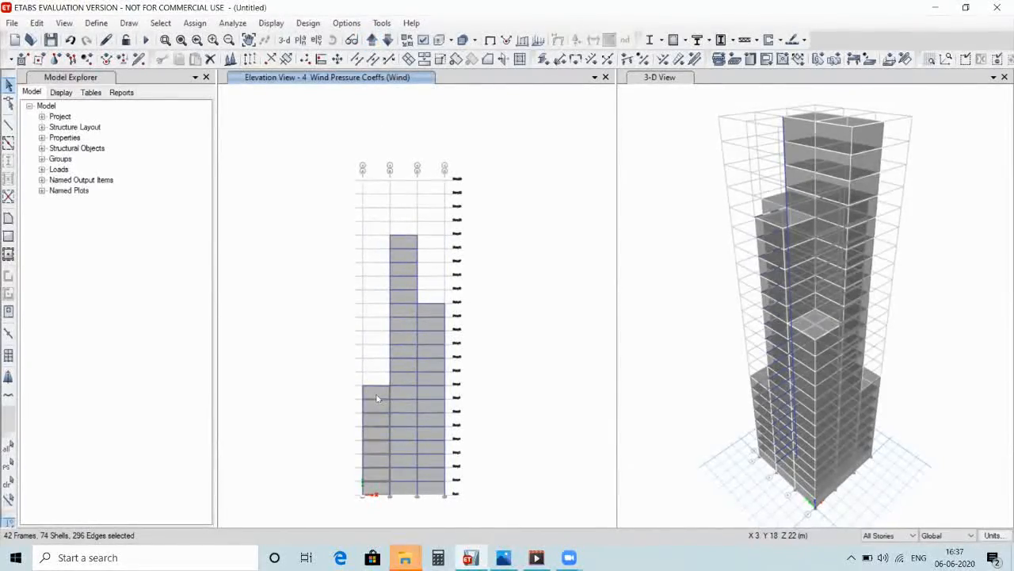
{"action": "left_click", "coordinate": [397, 389]}
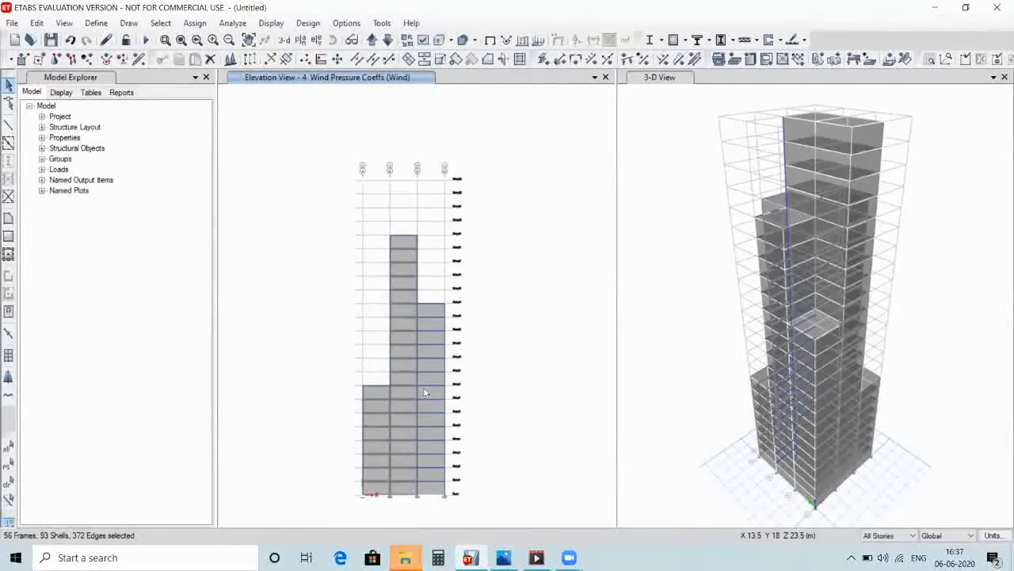
Assign the selected cladding on elevations 1 to 4 a wind pressure coefficient of 0.8 for the Wind pattern, with the Windward option
{"action": "left_click", "coordinate": [191, 26]}
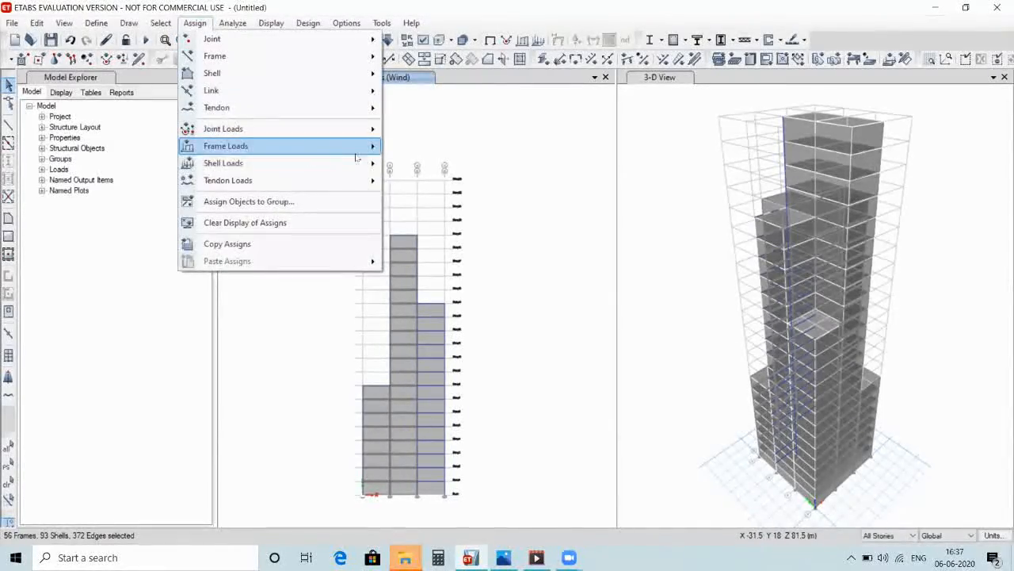
{"action": "mouse_move", "coordinate": [364, 163]}
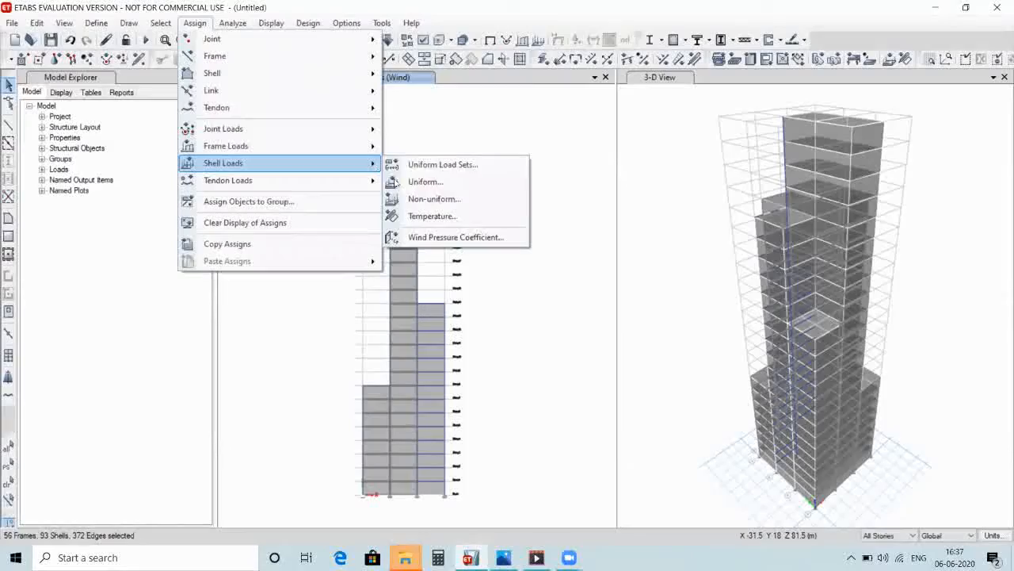
{"action": "left_click", "coordinate": [412, 237]}
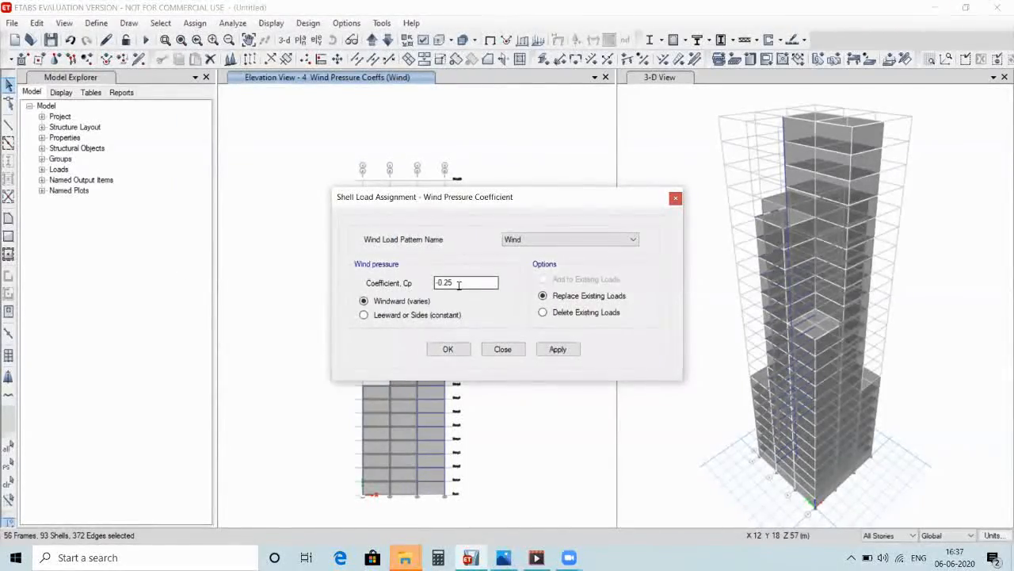
{"action": "key", "text": "BackSpace"}
{"action": "key", "text": "BackSpace"}
{"action": "key", "text": "BackSpace"}
{"action": "key", "text": "BackSpace"}
{"action": "key", "text": "BackSpace"}
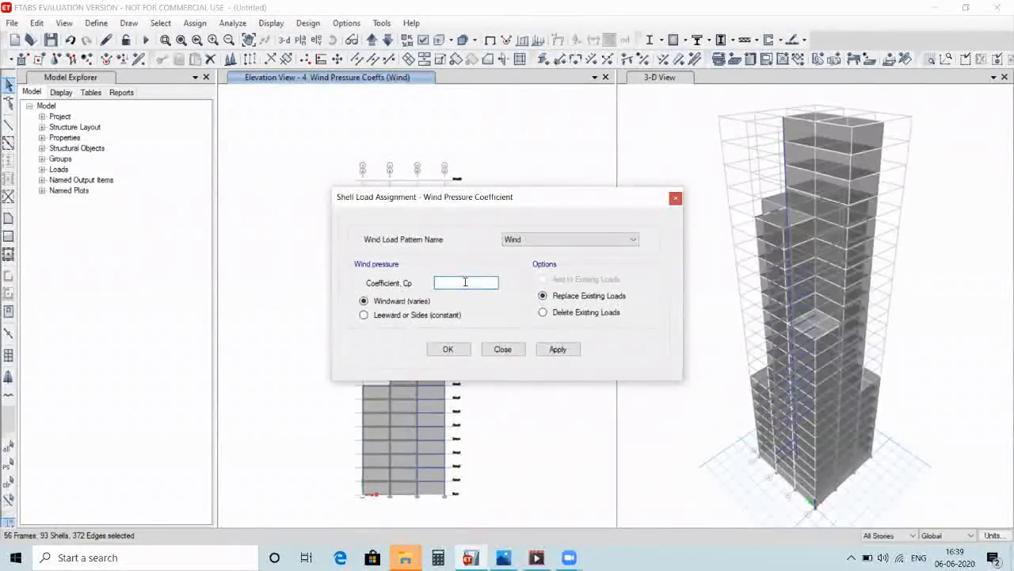
{"action": "type", "text": "0.8"}
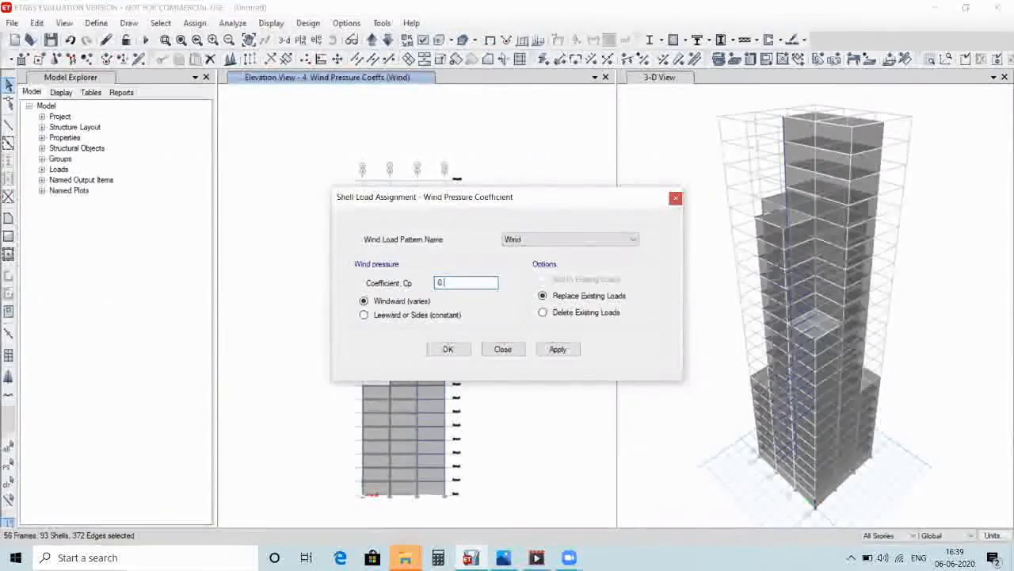
{"action": "left_click", "coordinate": [558, 350]}
{"action": "left_click", "coordinate": [449, 349]}
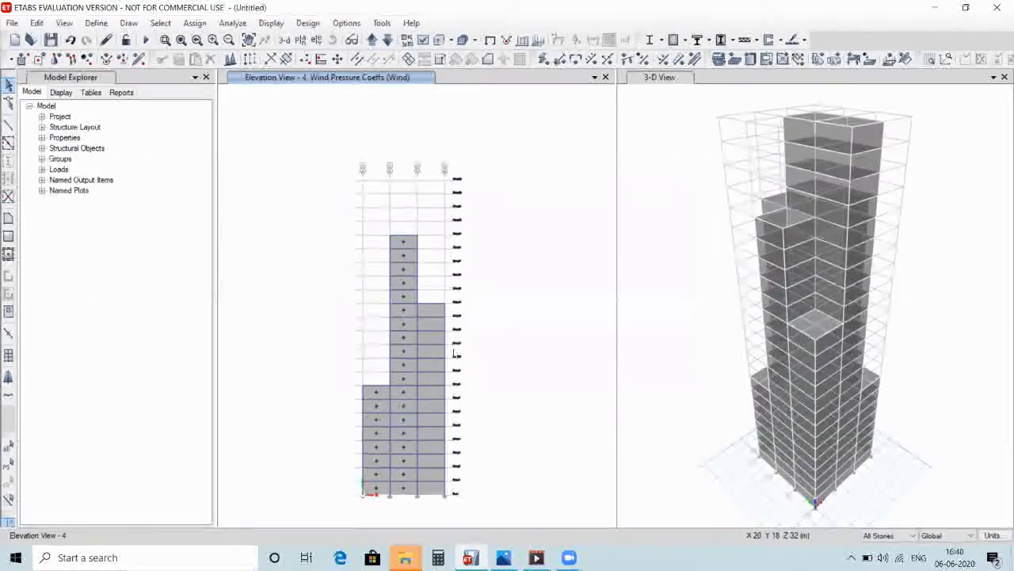
Display the Story1 plan to review the wind pressure coefficients on all four faces
{"action": "left_click", "coordinate": [301, 39]}
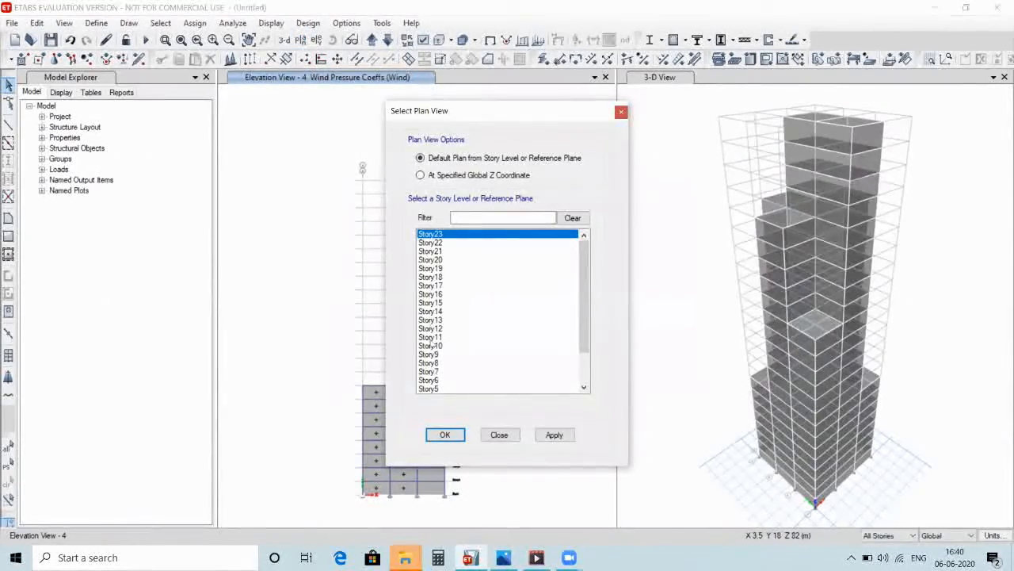
{"action": "scroll", "coordinate": [428, 379], "scroll_direction": "down", "scroll_amount": 2}
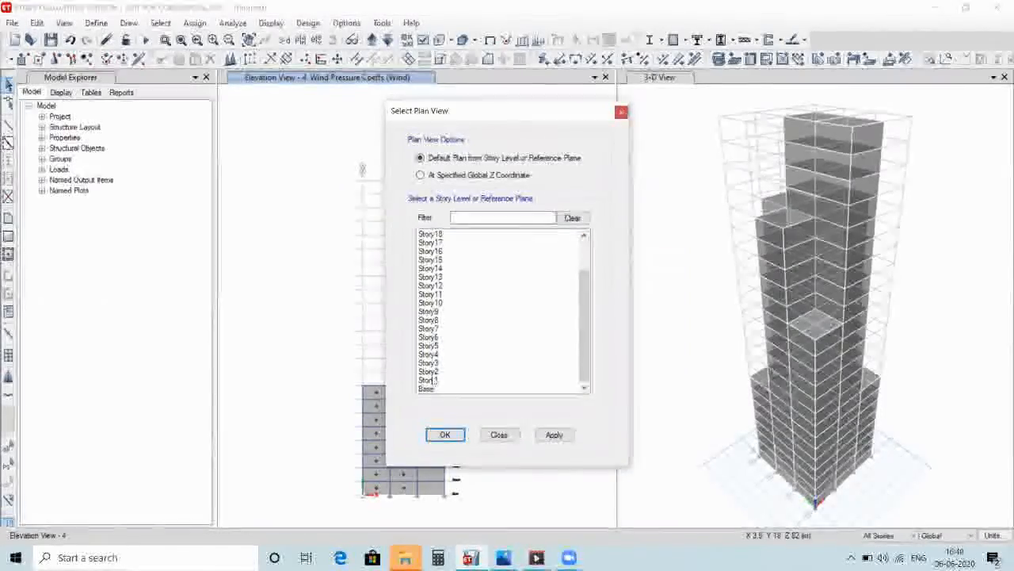
{"action": "left_click", "coordinate": [429, 379]}
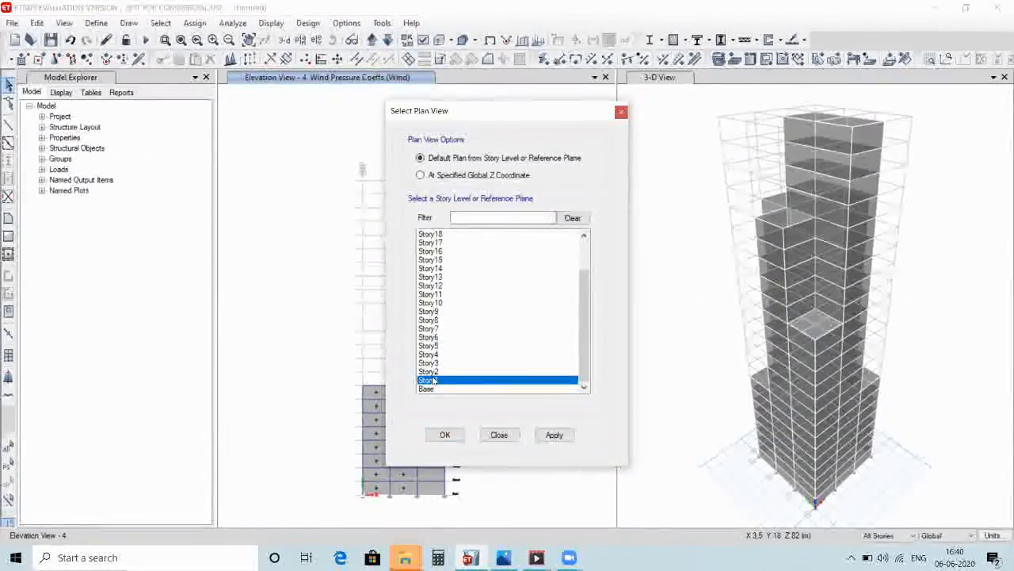
{"action": "left_click", "coordinate": [446, 435]}
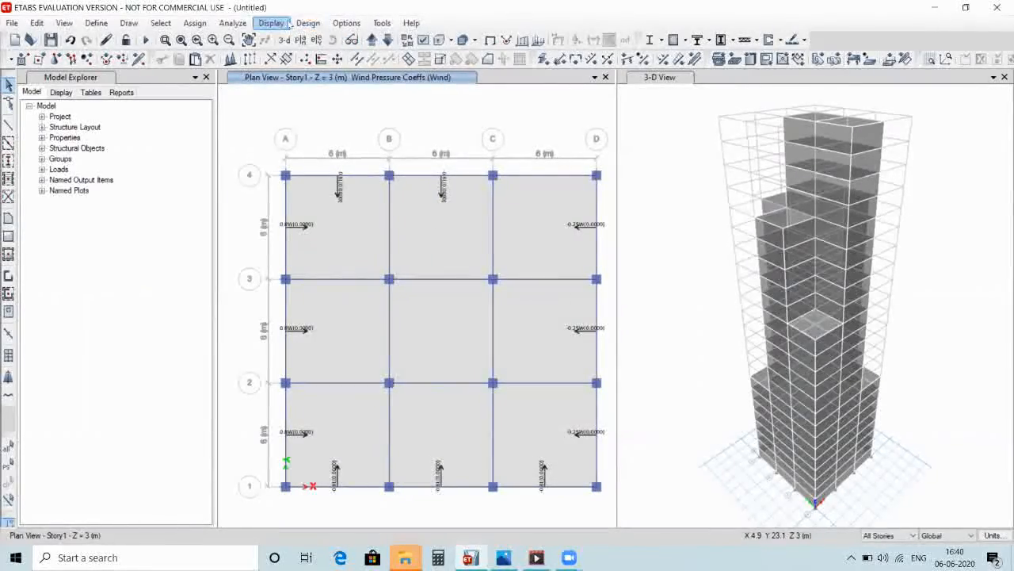
Run the model check and close its report
{"action": "left_click", "coordinate": [237, 23]}
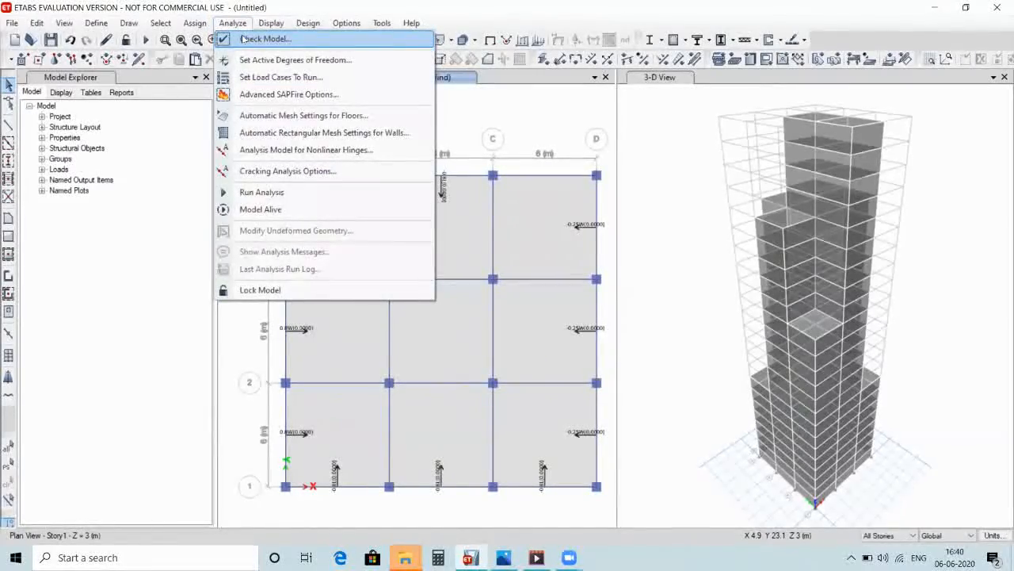
{"action": "left_click", "coordinate": [261, 38]}
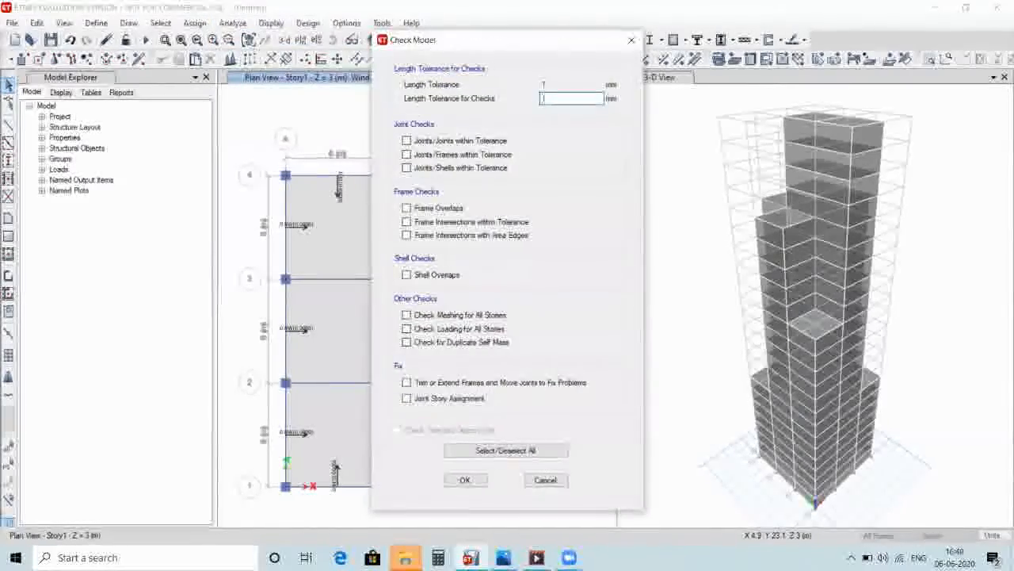
{"action": "left_click", "coordinate": [466, 480]}
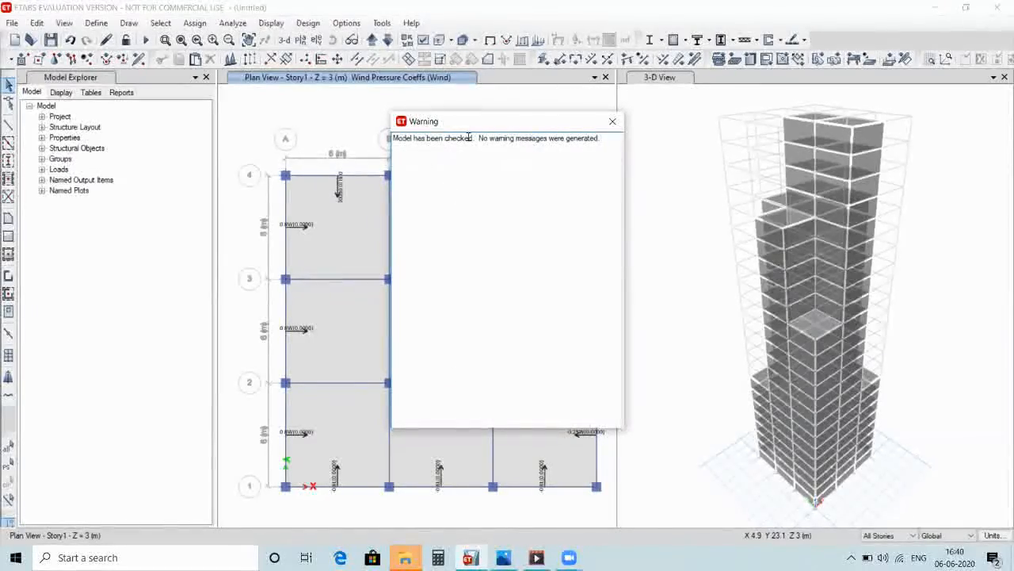
{"action": "left_click", "coordinate": [615, 121]}
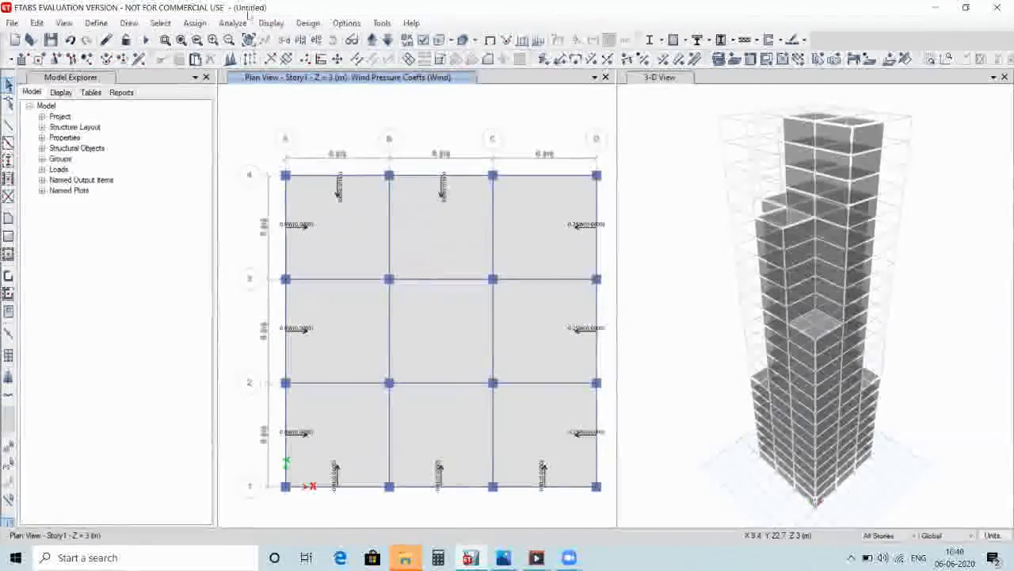
Run the analysis, saving the model as "Tall building design" in the Etab folder
{"action": "left_click", "coordinate": [240, 23]}
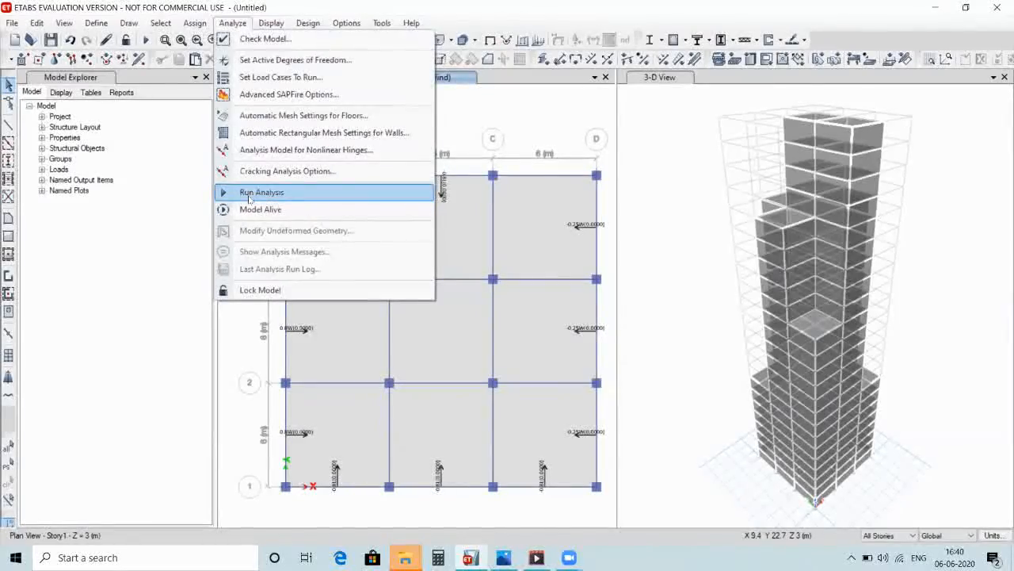
{"action": "left_click", "coordinate": [250, 196]}
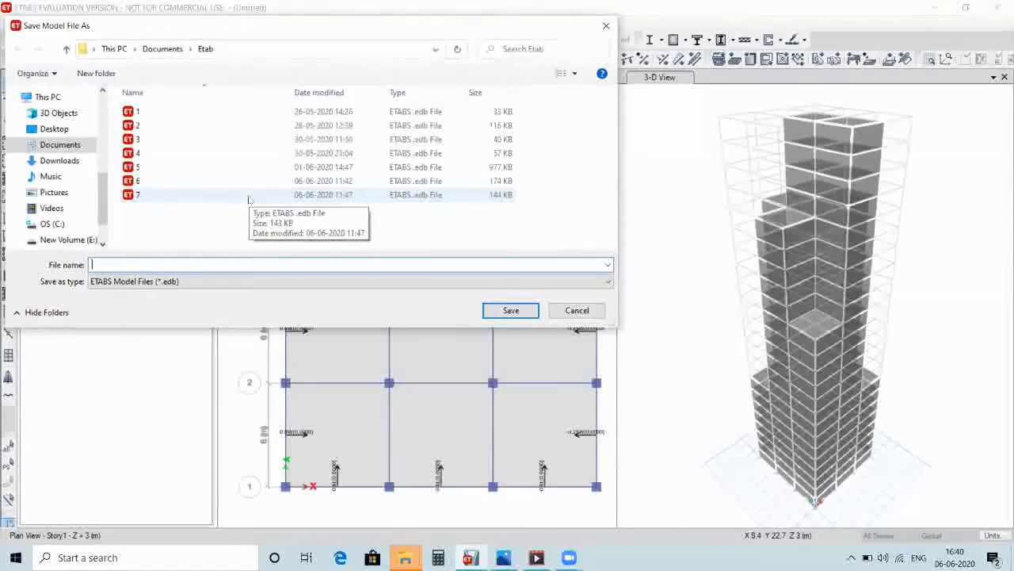
{"action": "type", "text": "T"}
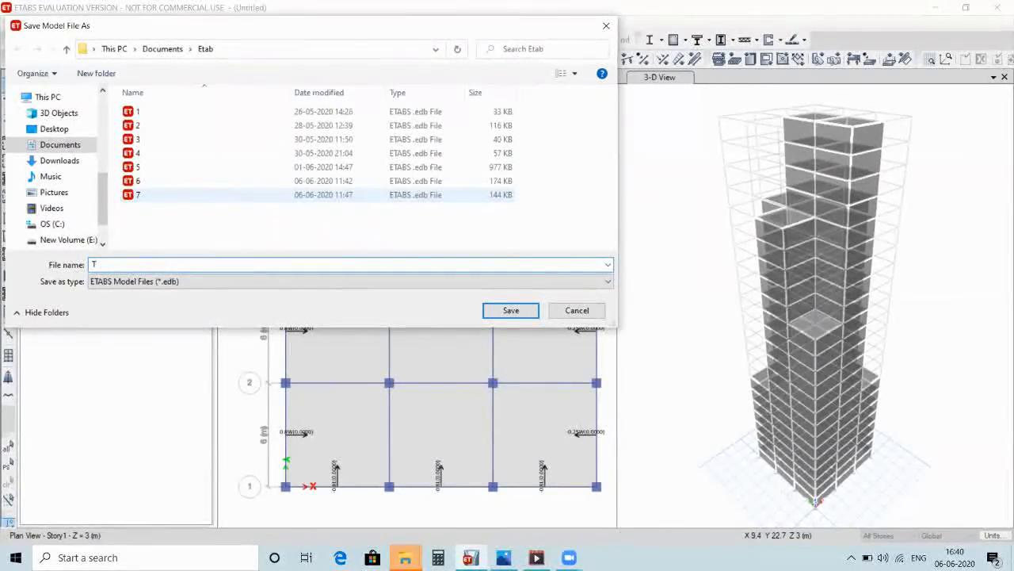
{"action": "type", "text": "all"}
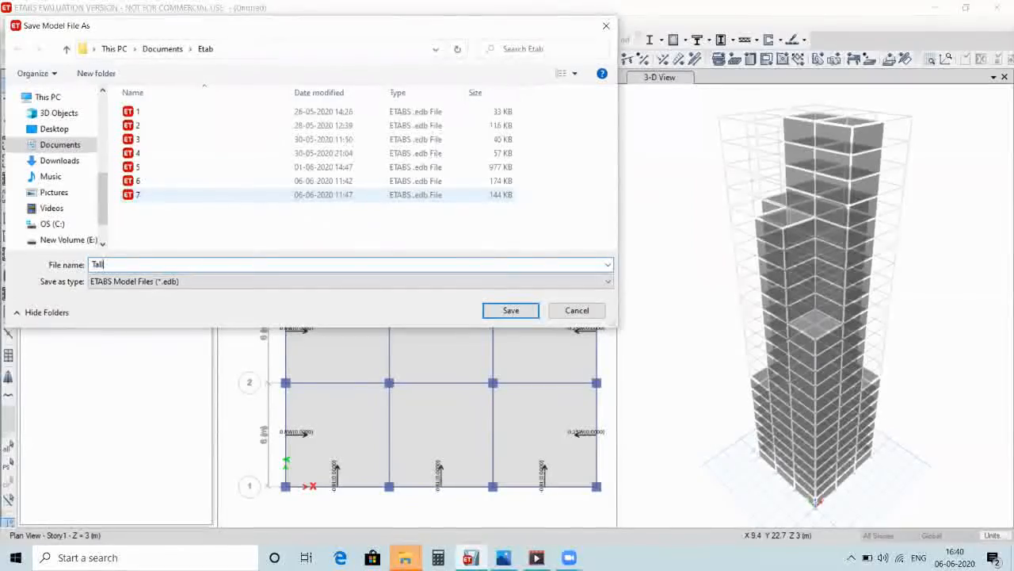
{"action": "type", "text": " buil"}
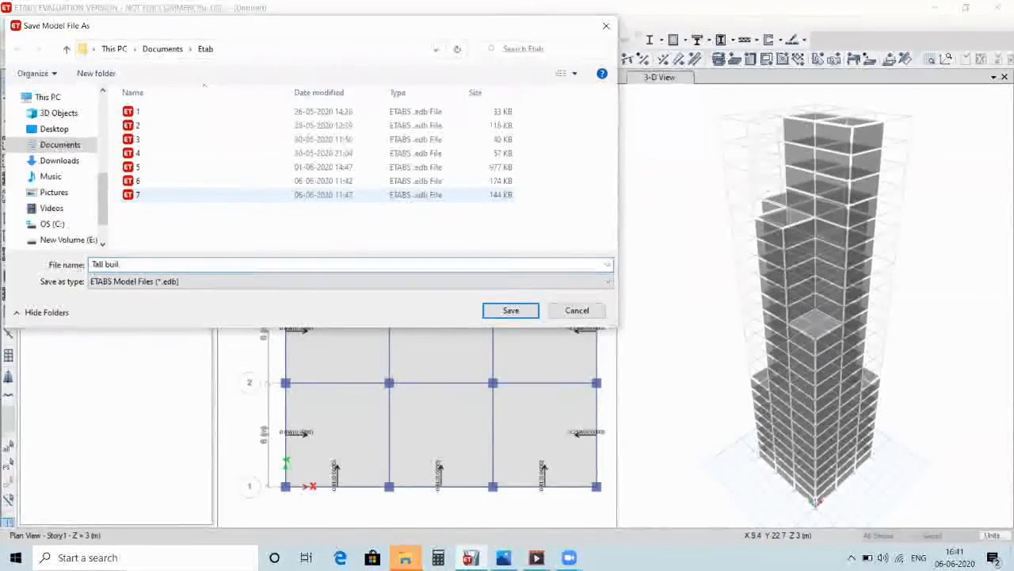
{"action": "type", "text": "ding desi"}
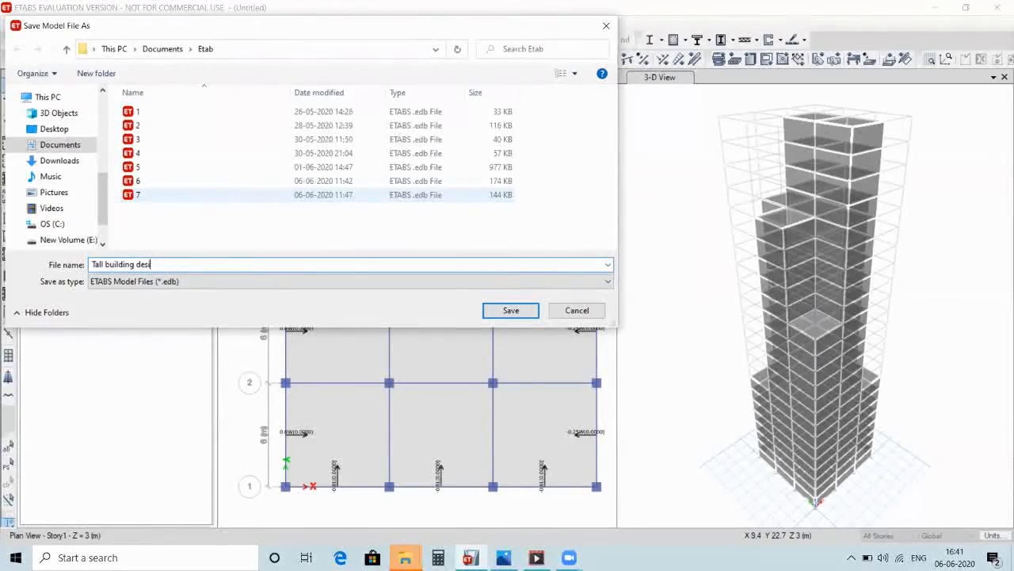
{"action": "type", "text": "gn"}
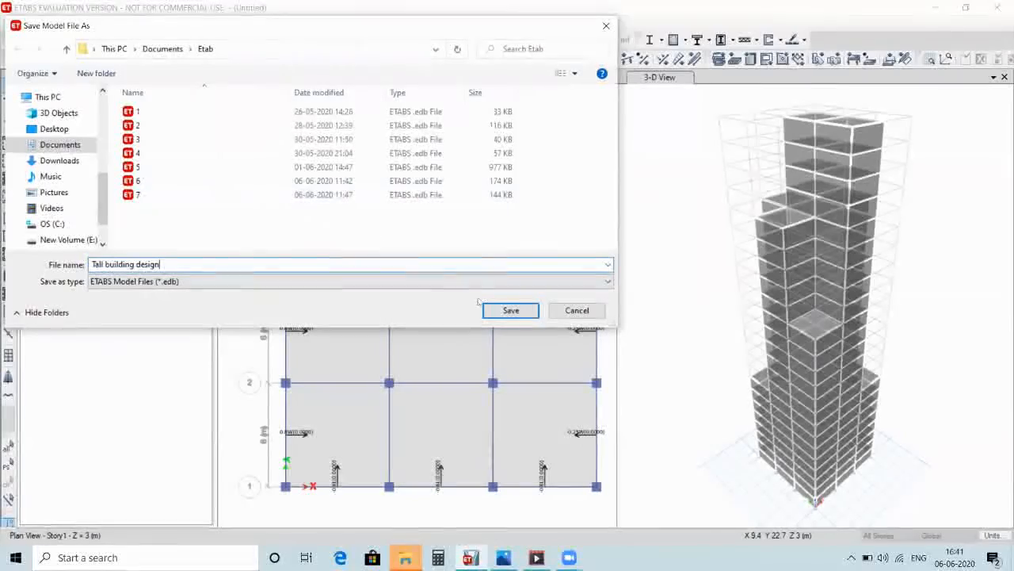
{"action": "left_click", "coordinate": [510, 309]}
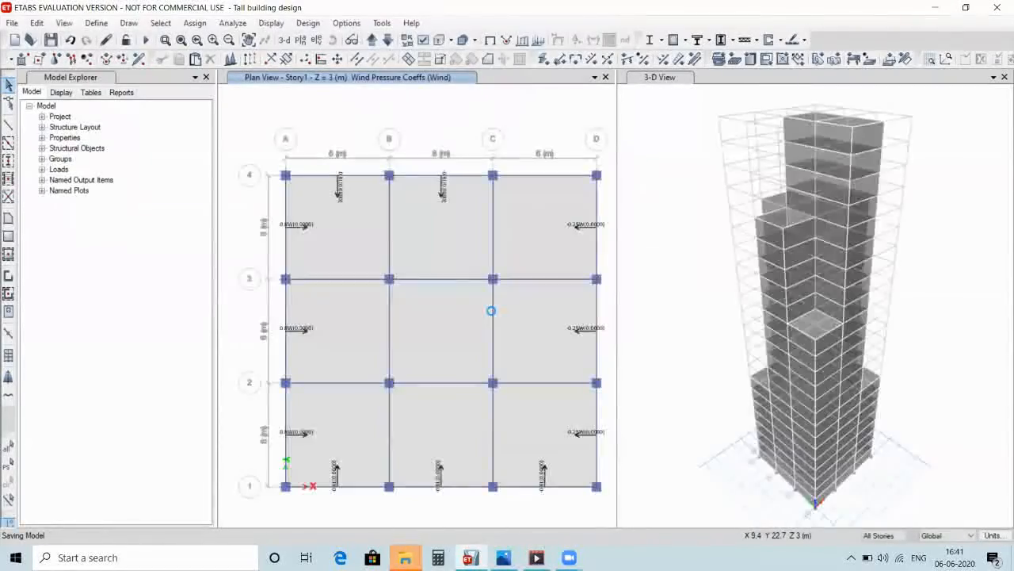
{"action": "key", "text": "F5"}
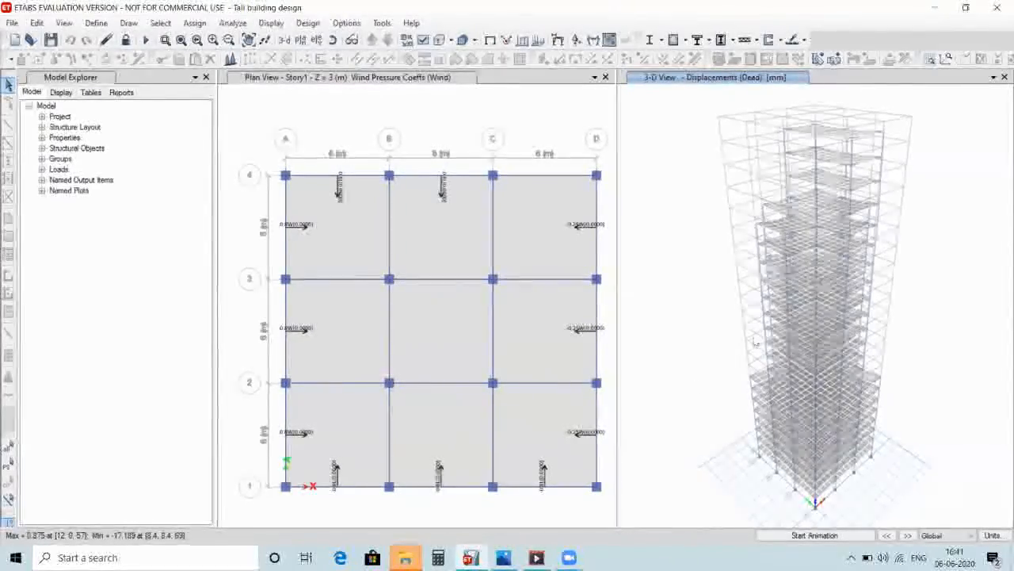
Examine the Dead load displacements in the 3-D view, playing and stopping the deformation animation
{"action": "mouse_move", "coordinate": [795, 314]}
{"action": "mouse_move", "coordinate": [795, 277]}
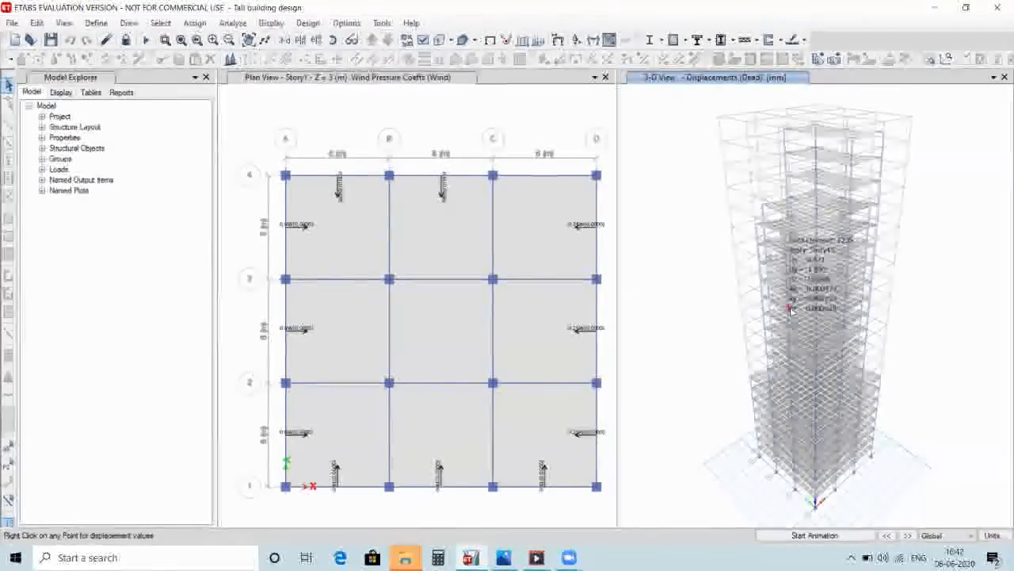
{"action": "mouse_move", "coordinate": [822, 417]}
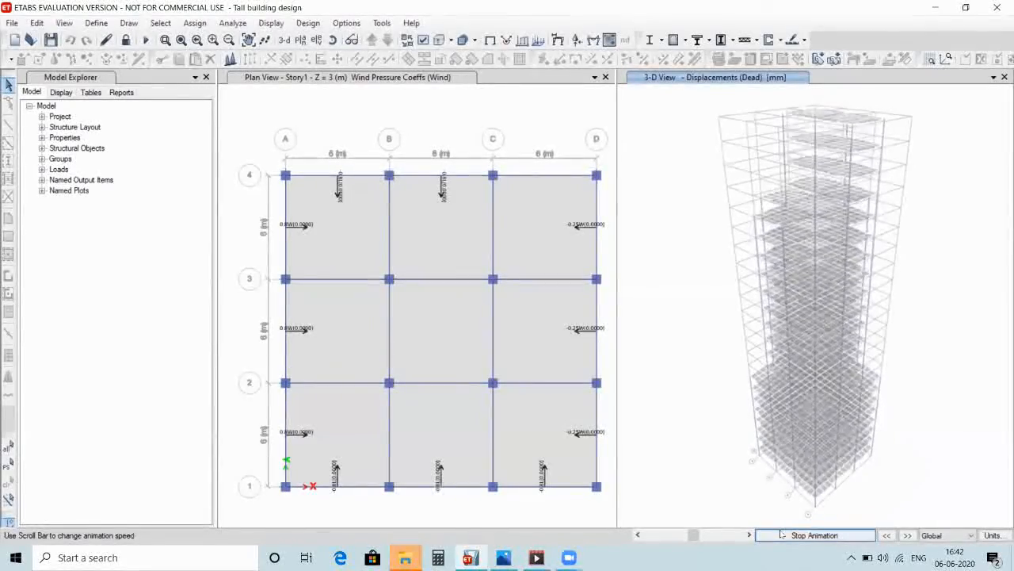
{"action": "left_click", "coordinate": [781, 535]}
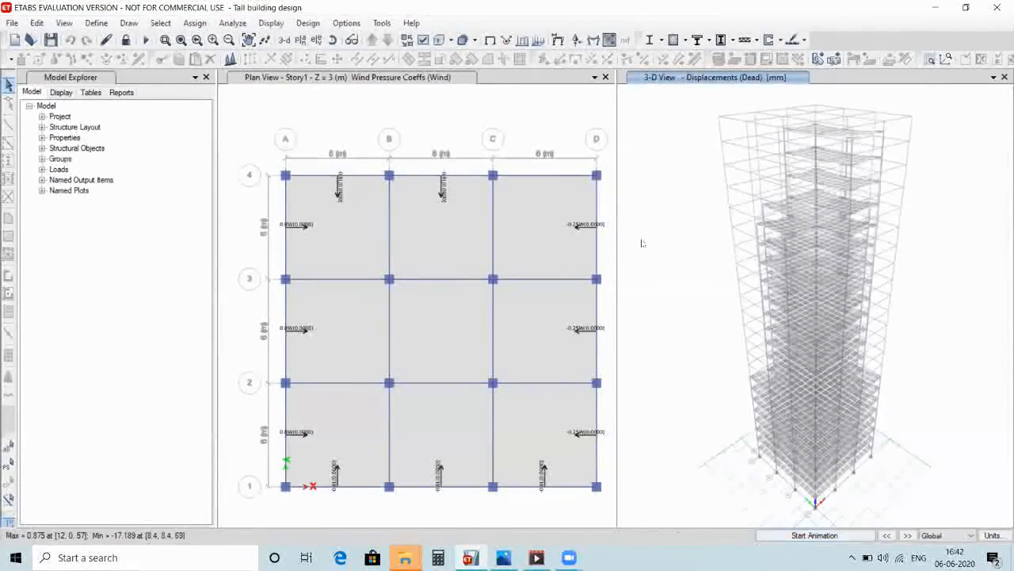
Review the concrete frame design preferences for IS 456:2000 and accept them with the default values
{"action": "left_click", "coordinate": [309, 23]}
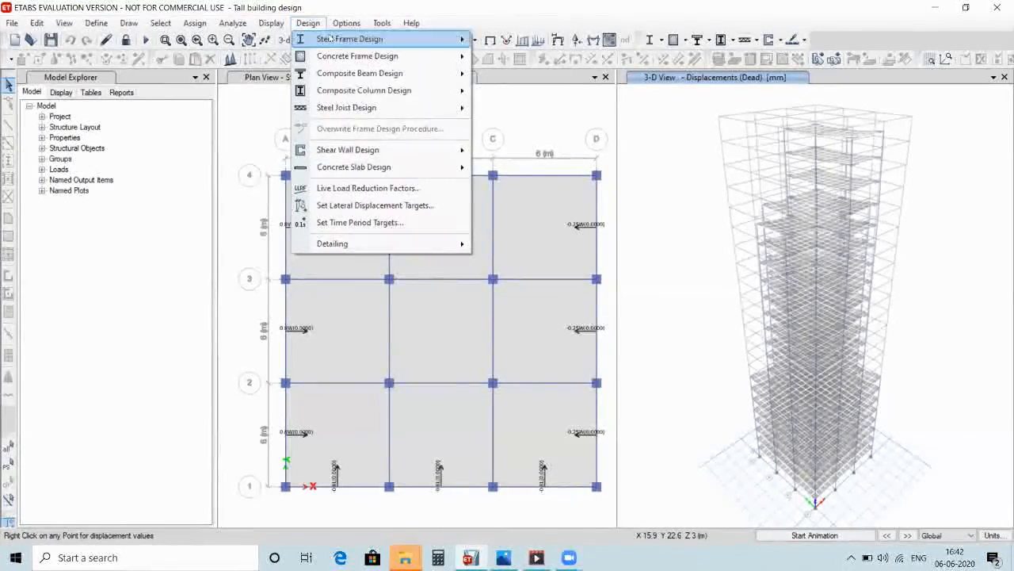
{"action": "mouse_move", "coordinate": [381, 56]}
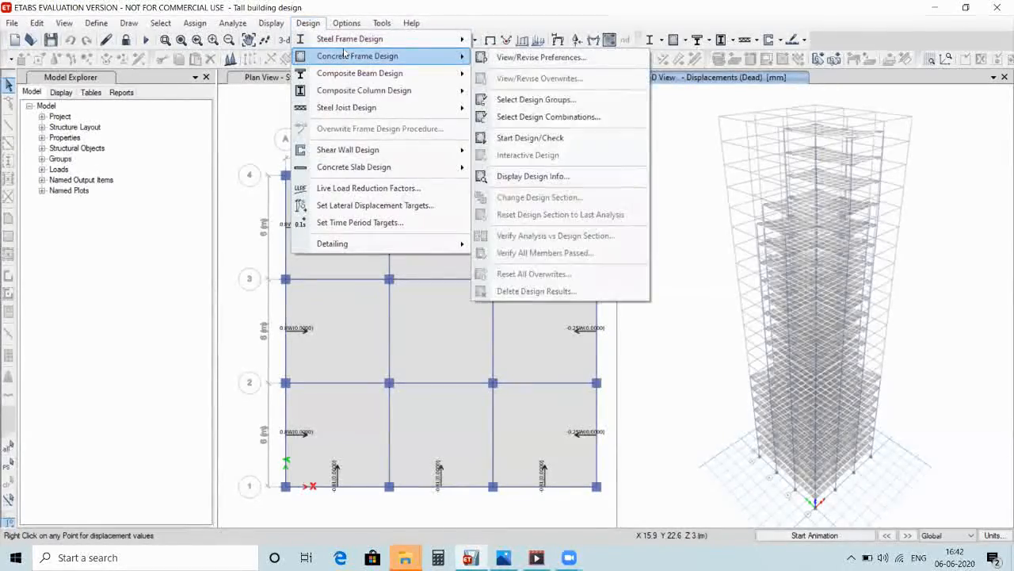
{"action": "left_click", "coordinate": [516, 60]}
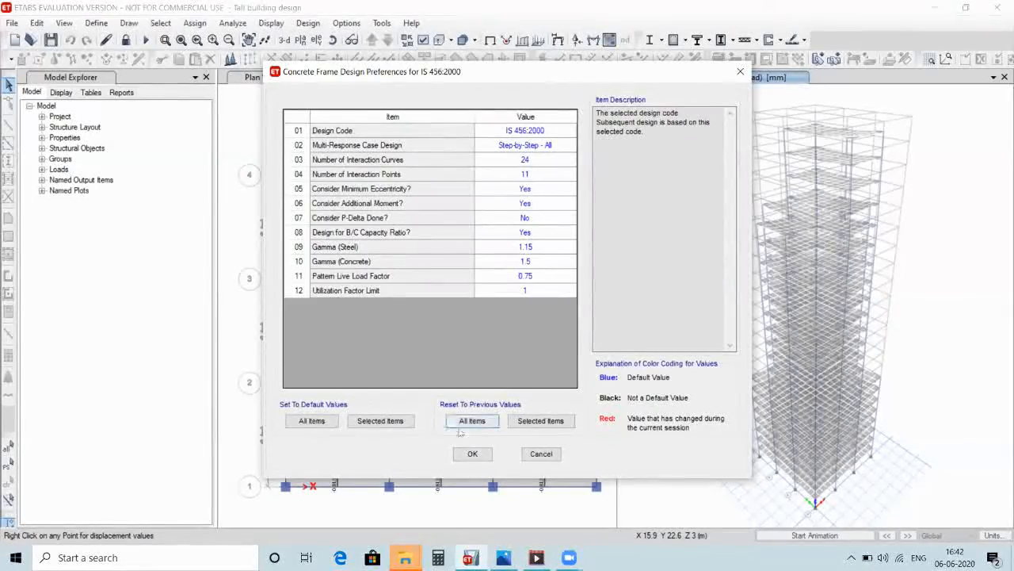
{"action": "left_click", "coordinate": [472, 454]}
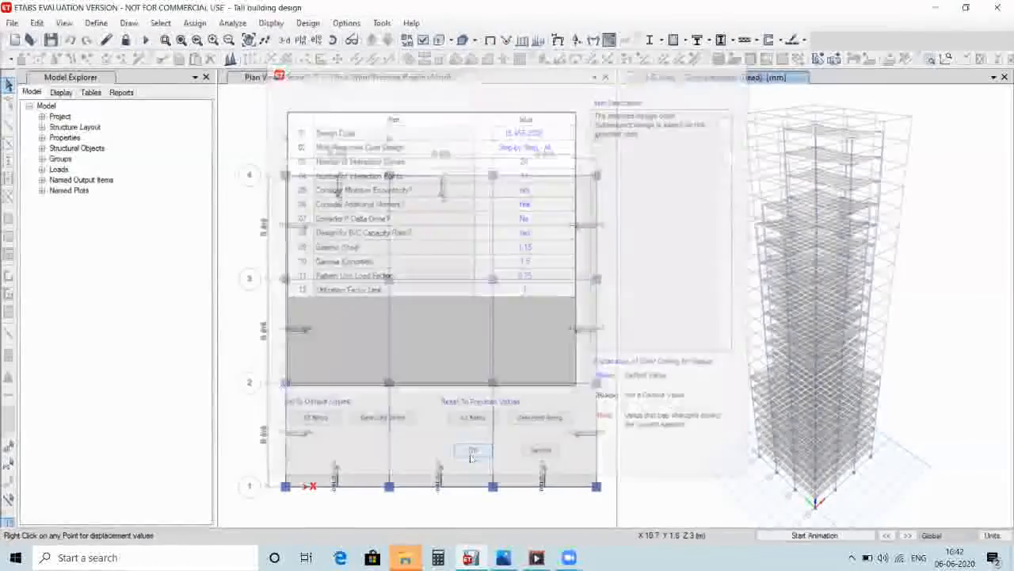
Start the concrete frame design check, agreeing to reiterate analysis and design whenever asked and minimizing the File Explorer window that covers the model
{"action": "left_click", "coordinate": [309, 22]}
{"action": "mouse_move", "coordinate": [337, 54]}
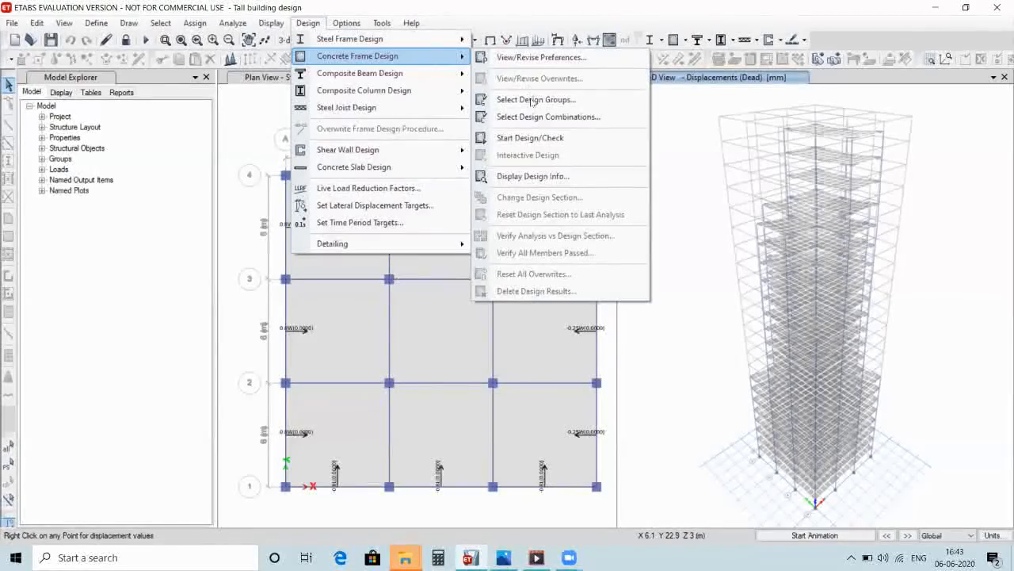
{"action": "left_click", "coordinate": [530, 138]}
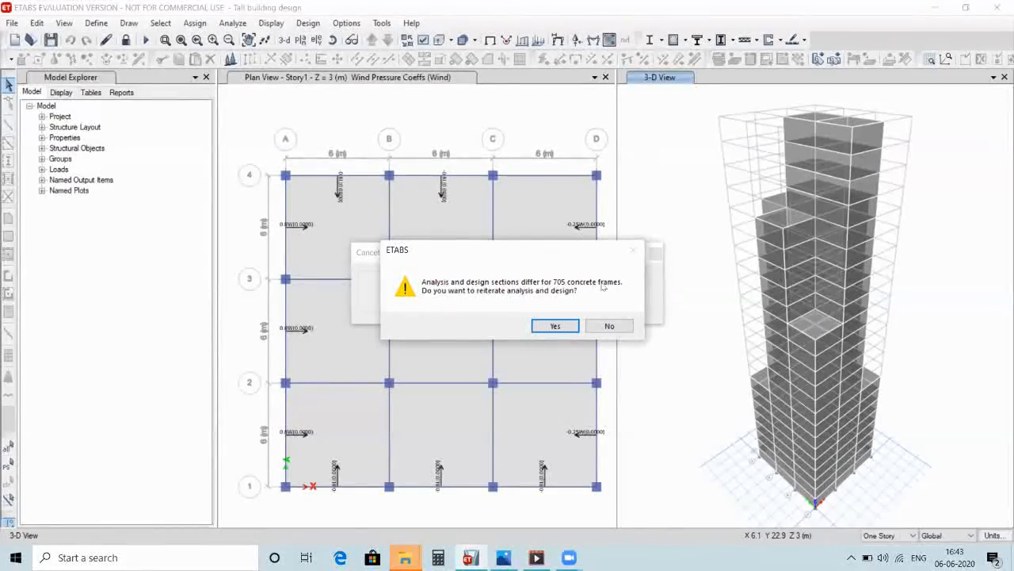
{"action": "left_click", "coordinate": [553, 327]}
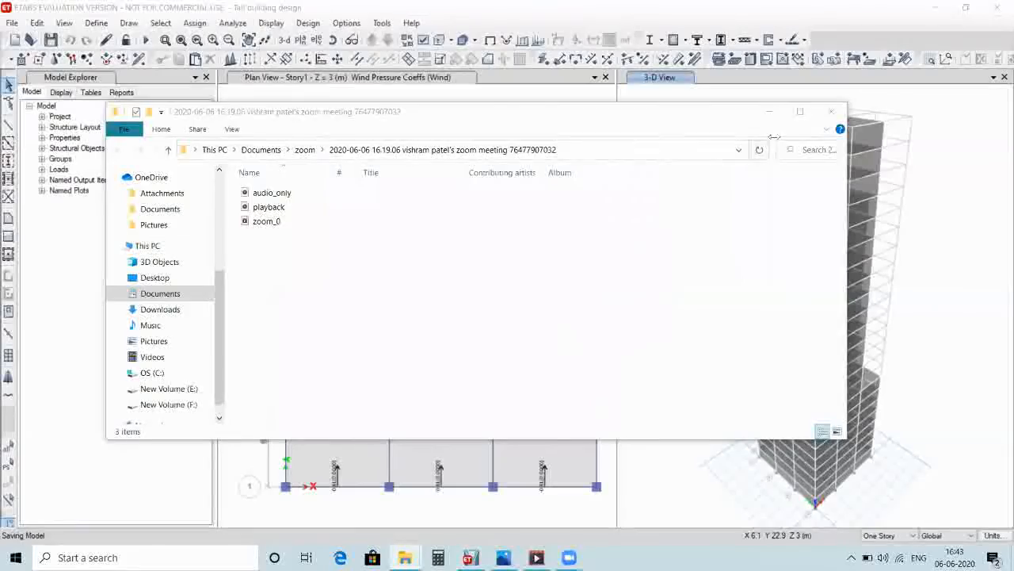
{"action": "left_click", "coordinate": [772, 111]}
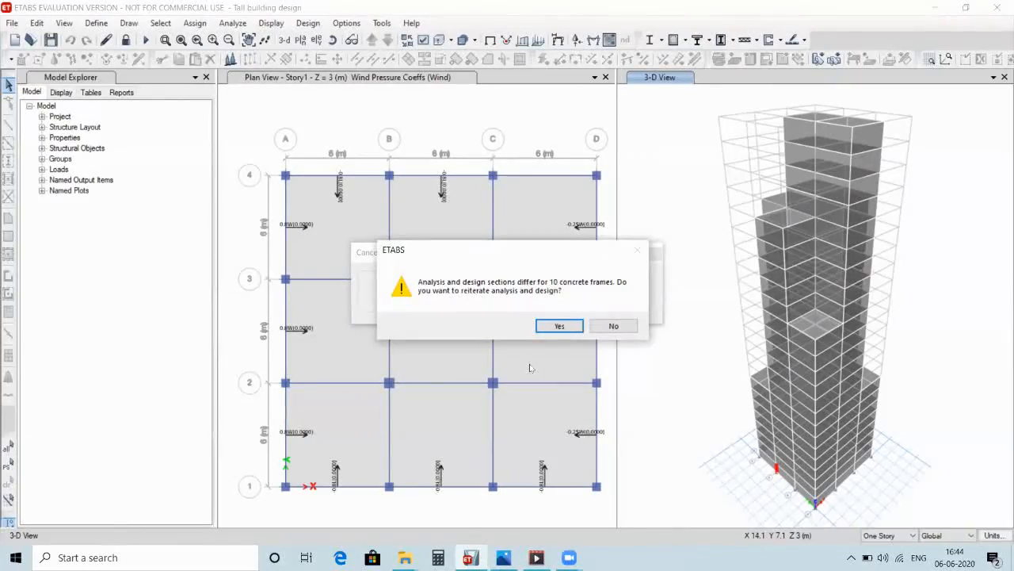
{"action": "left_click", "coordinate": [559, 326]}
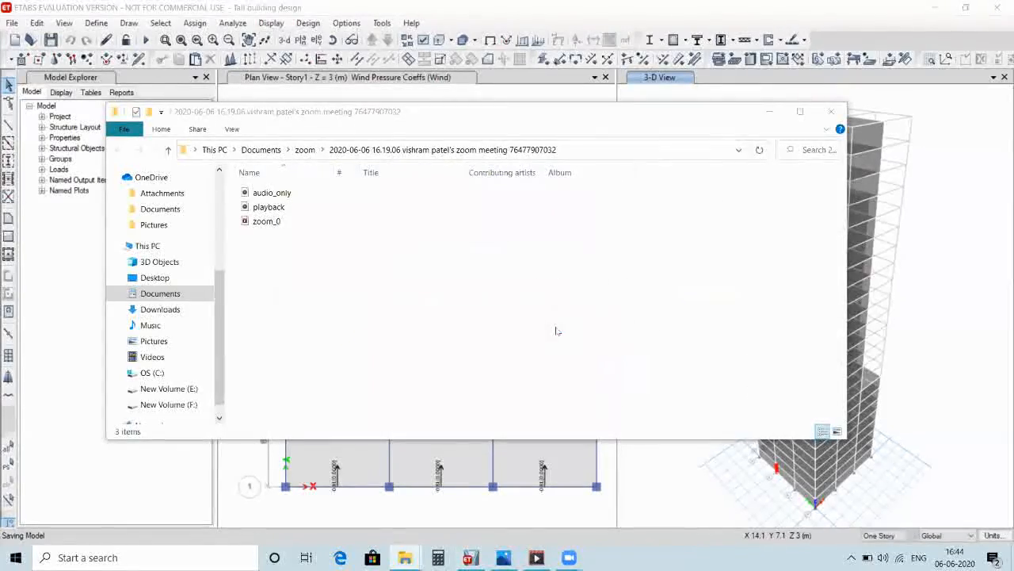
{"action": "left_click", "coordinate": [771, 114]}
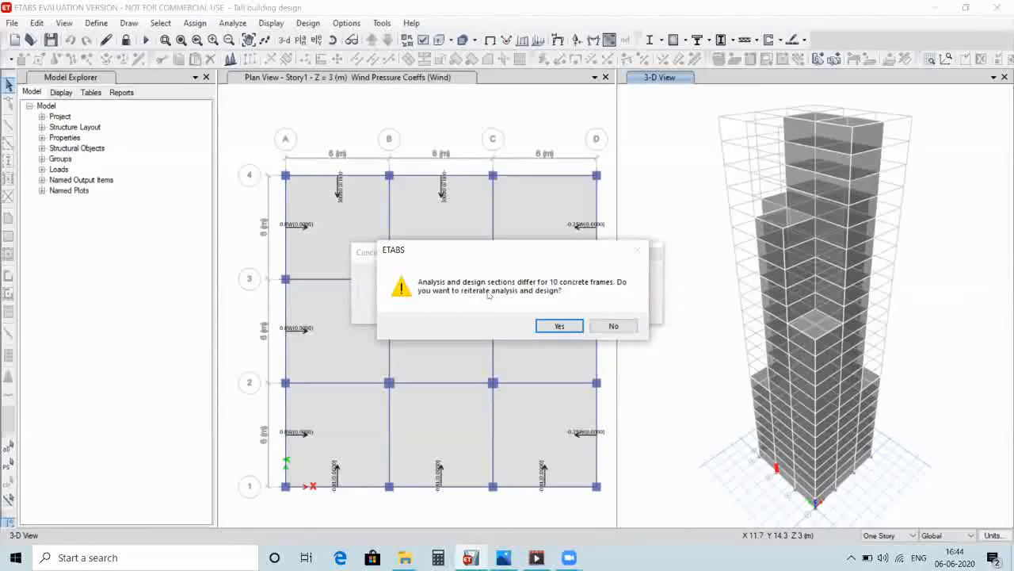
{"action": "left_click", "coordinate": [560, 326]}
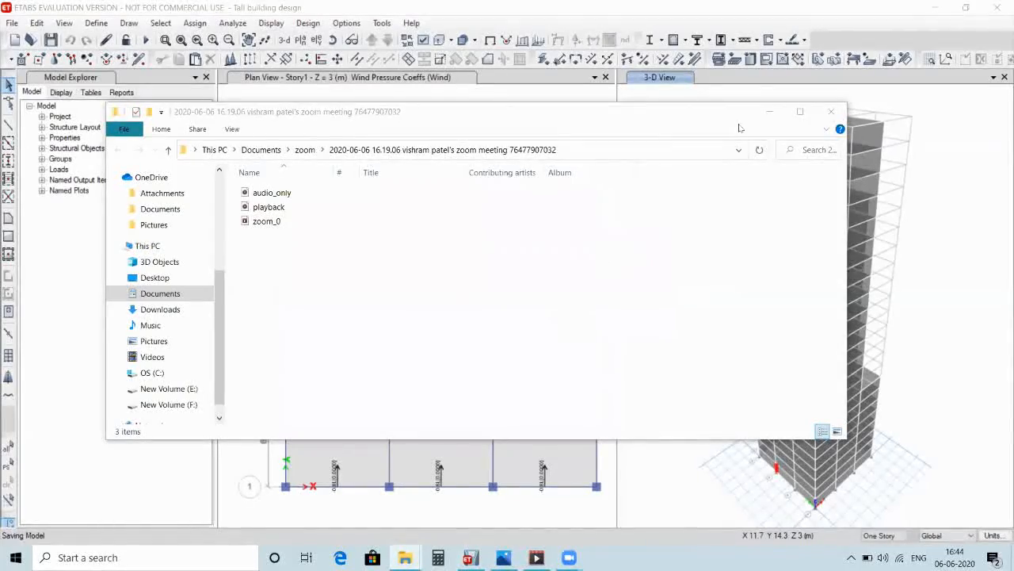
{"action": "left_click", "coordinate": [771, 113]}
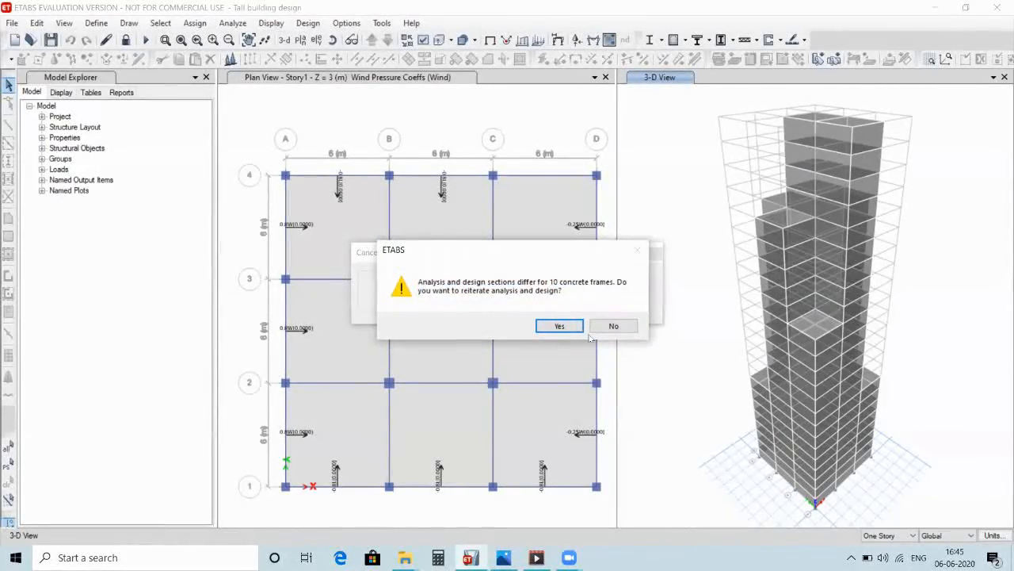
{"action": "left_click", "coordinate": [560, 325]}
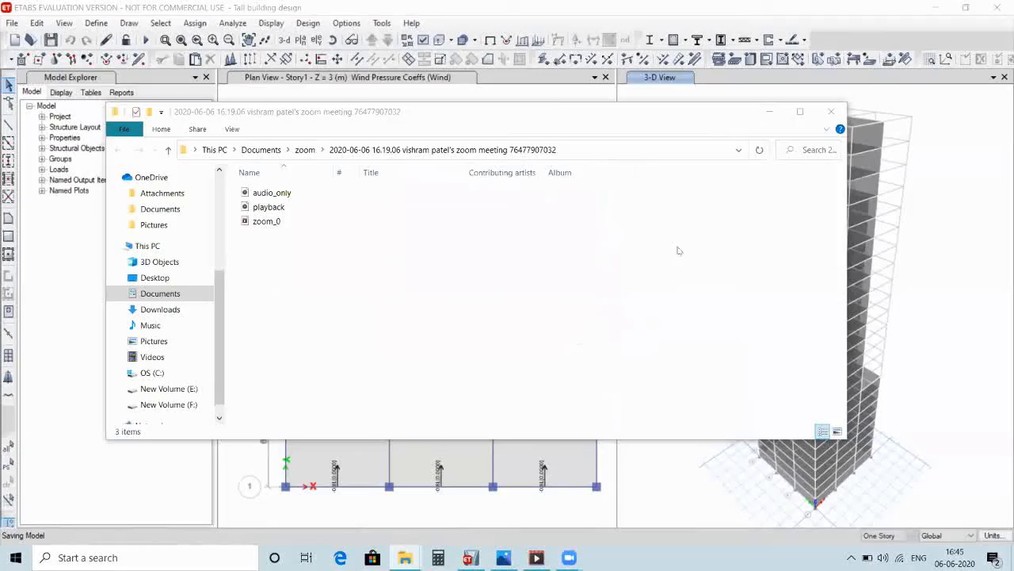
{"action": "left_click", "coordinate": [772, 111]}
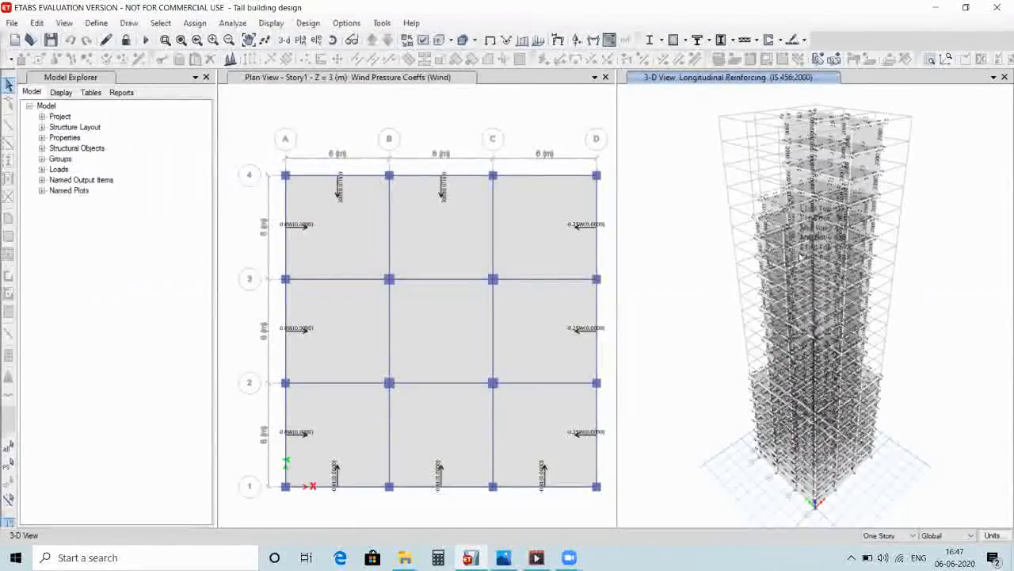
Inspect the longitudinal reinforcing of an upper-story beam in the 3-D view, and view the building from another side
{"action": "mouse_move", "coordinate": [795, 213]}
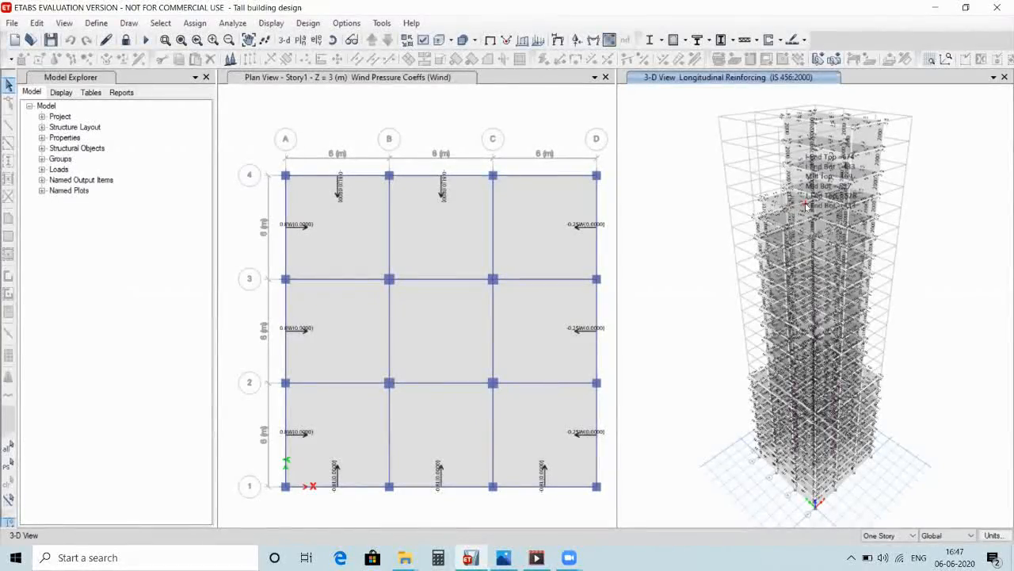
{"action": "right_click", "coordinate": [806, 206]}
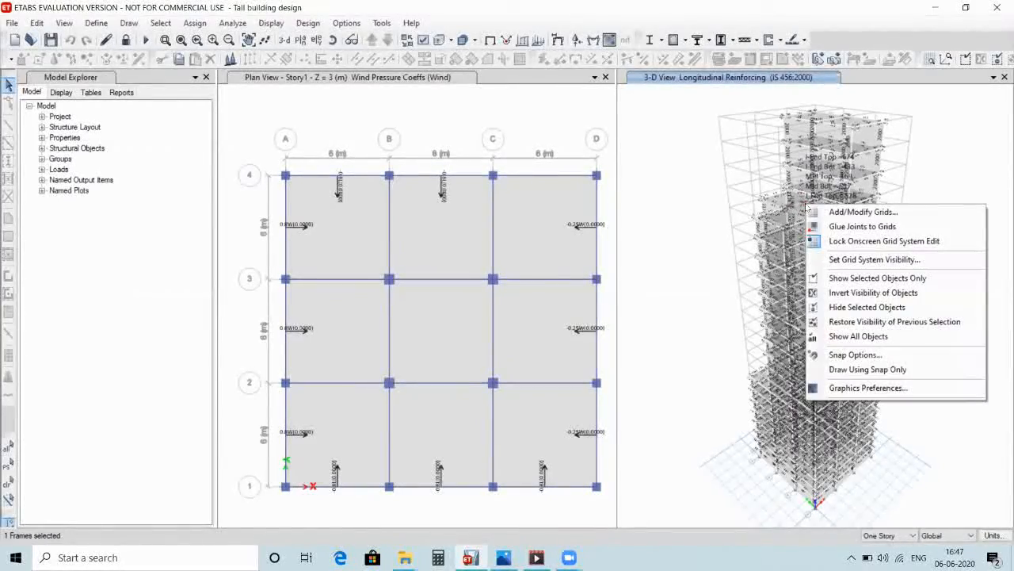
{"action": "left_click", "coordinate": [800, 204]}
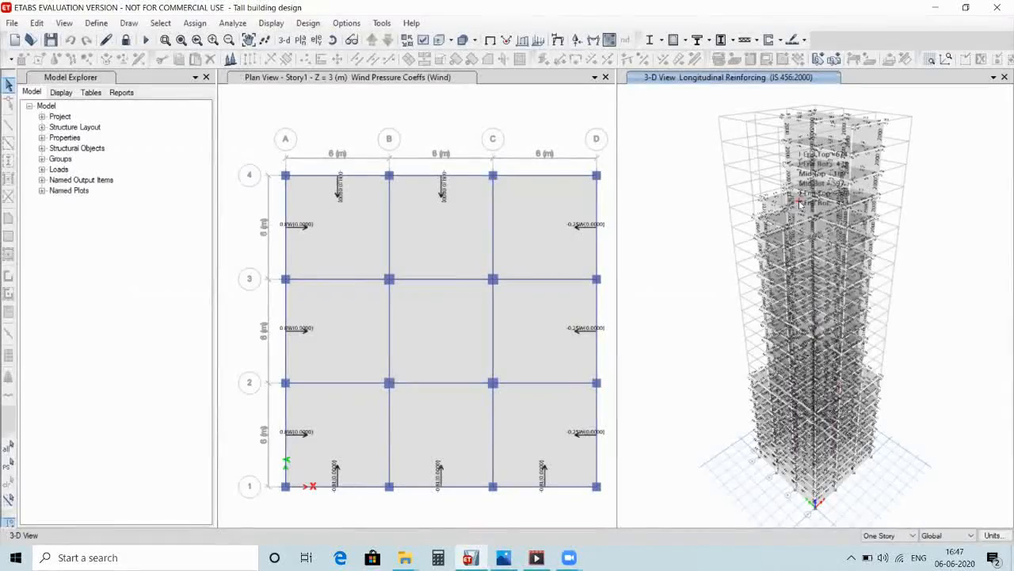
{"action": "left_click", "coordinate": [801, 204]}
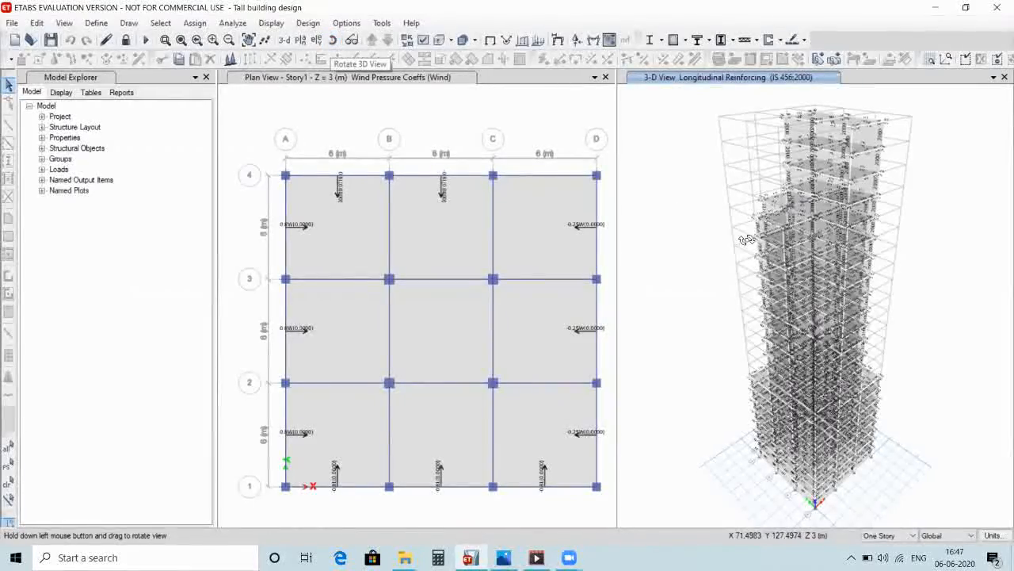
{"action": "left_click_drag", "start_coordinate": [771, 232], "coordinate": [876, 239]}
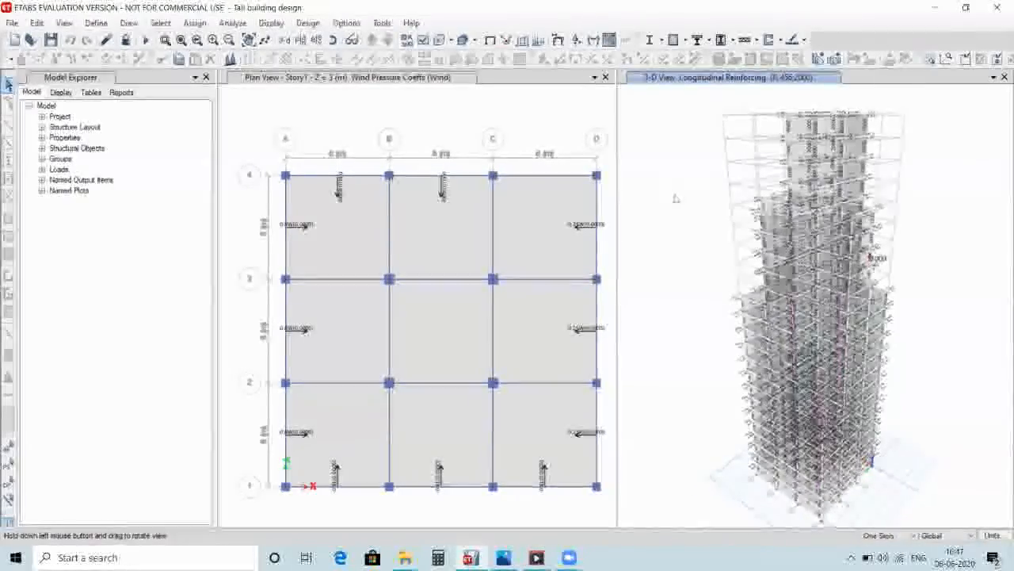
Turn on extruded display of frames and shells in the view options for the 3-D view
{"action": "left_click", "coordinate": [424, 41]}
{"action": "left_click", "coordinate": [512, 191]}
{"action": "left_click", "coordinate": [511, 204]}
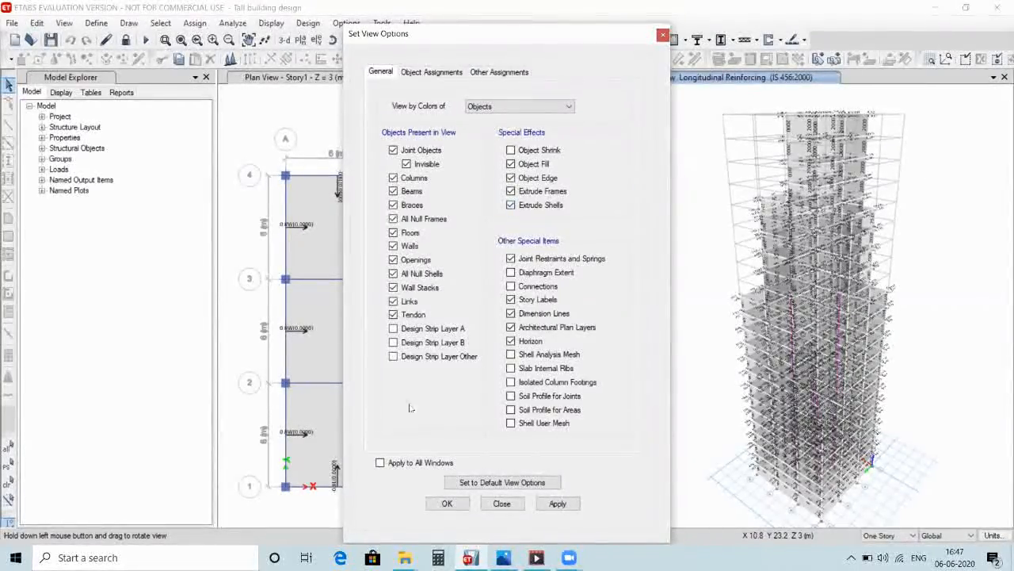